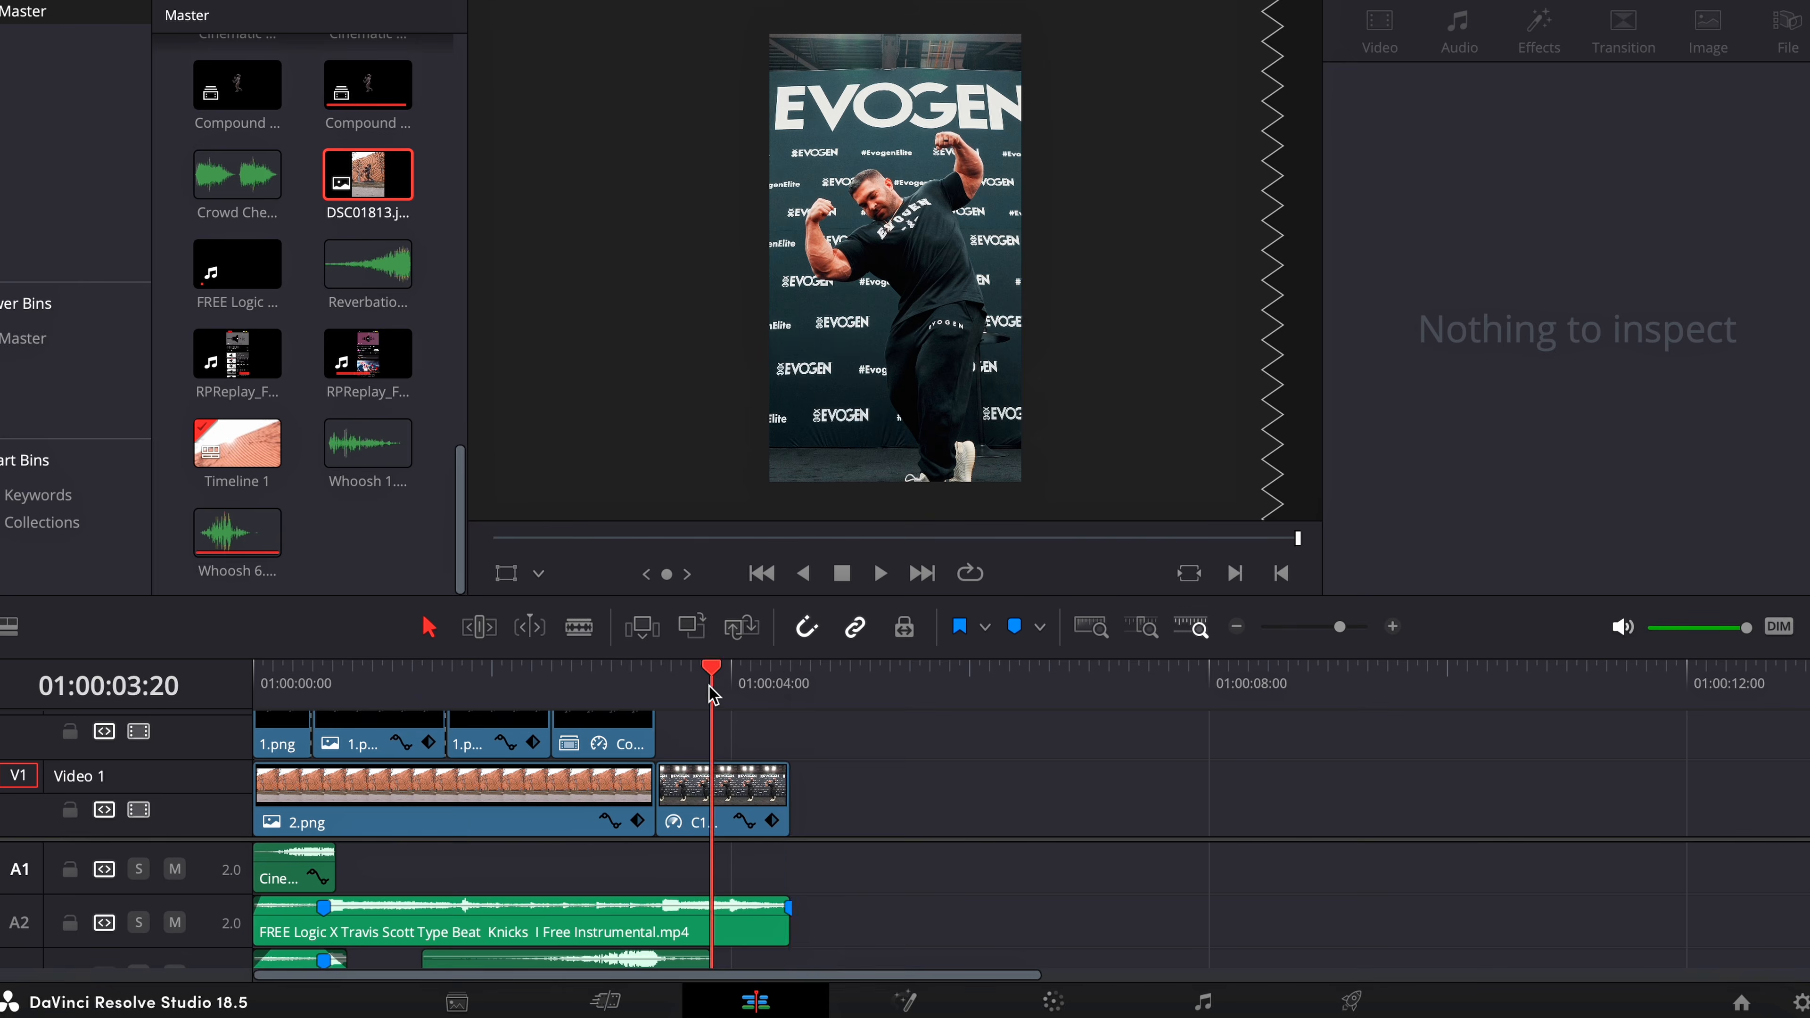
Scrub back through the existing edit to review the frames at 01:00:02:21 and 01:00:01:10
click(682, 687)
click(598, 688)
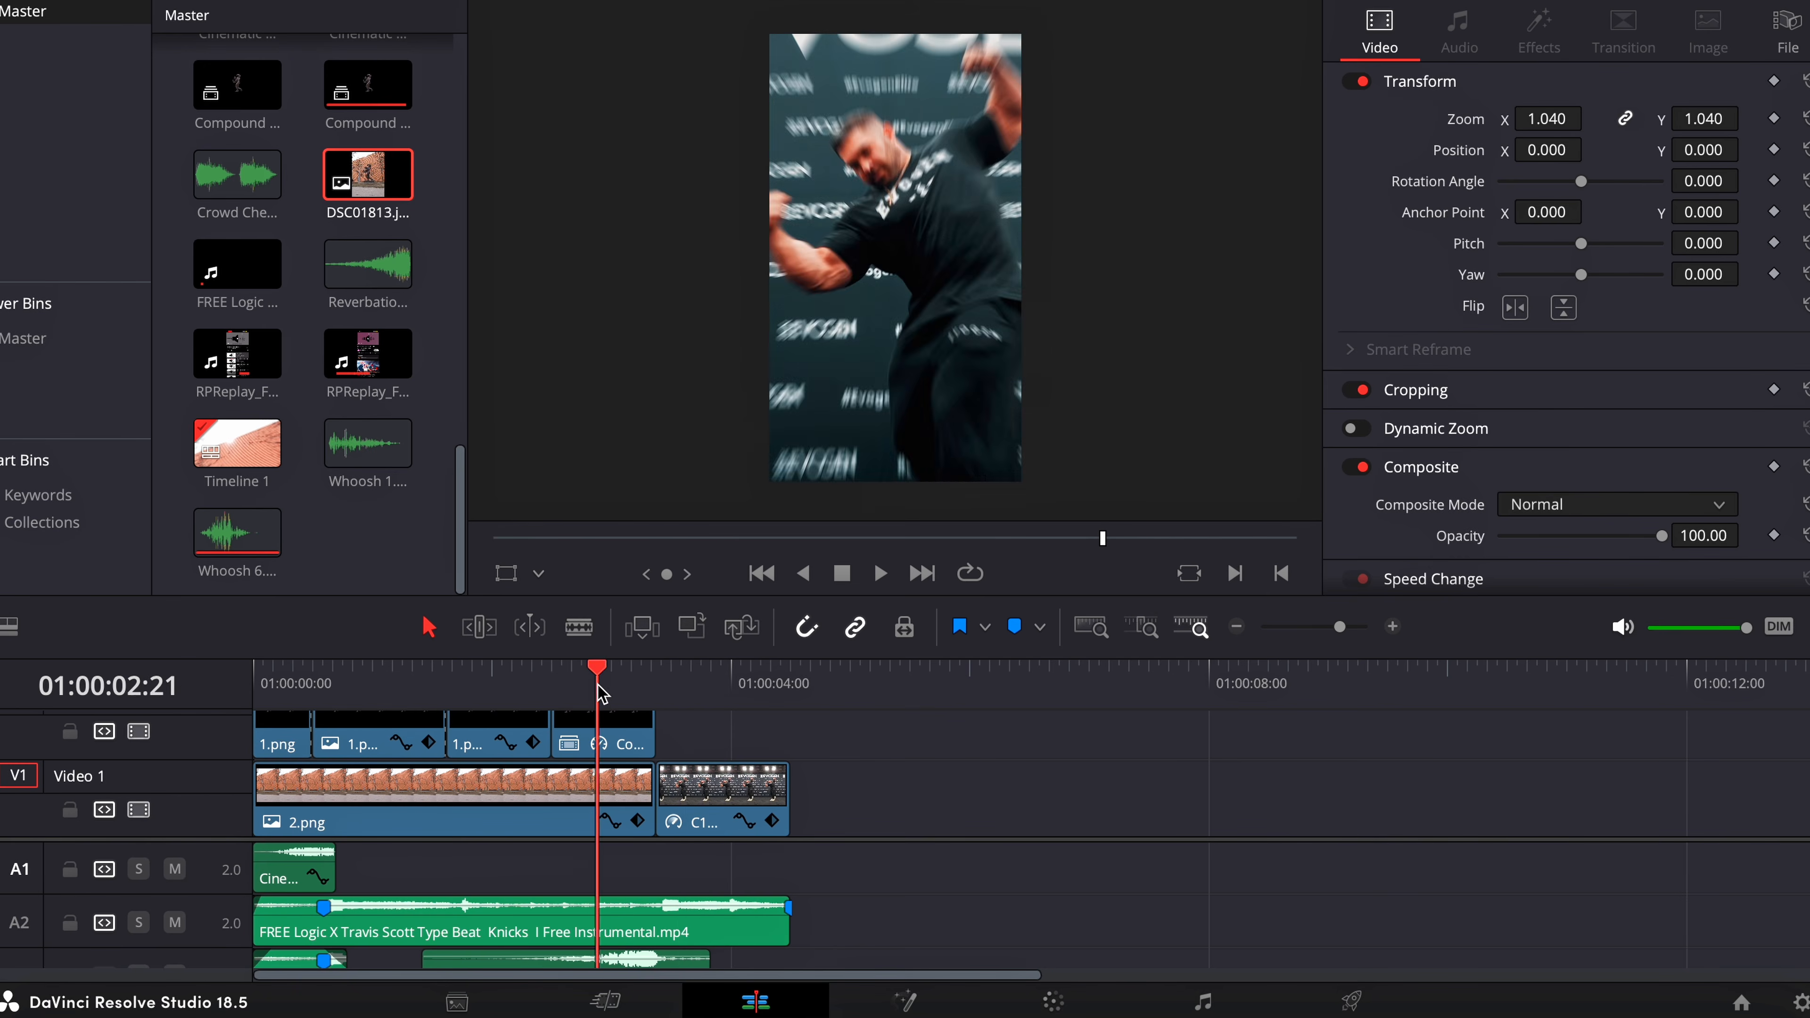
drag(600, 691, 423, 690)
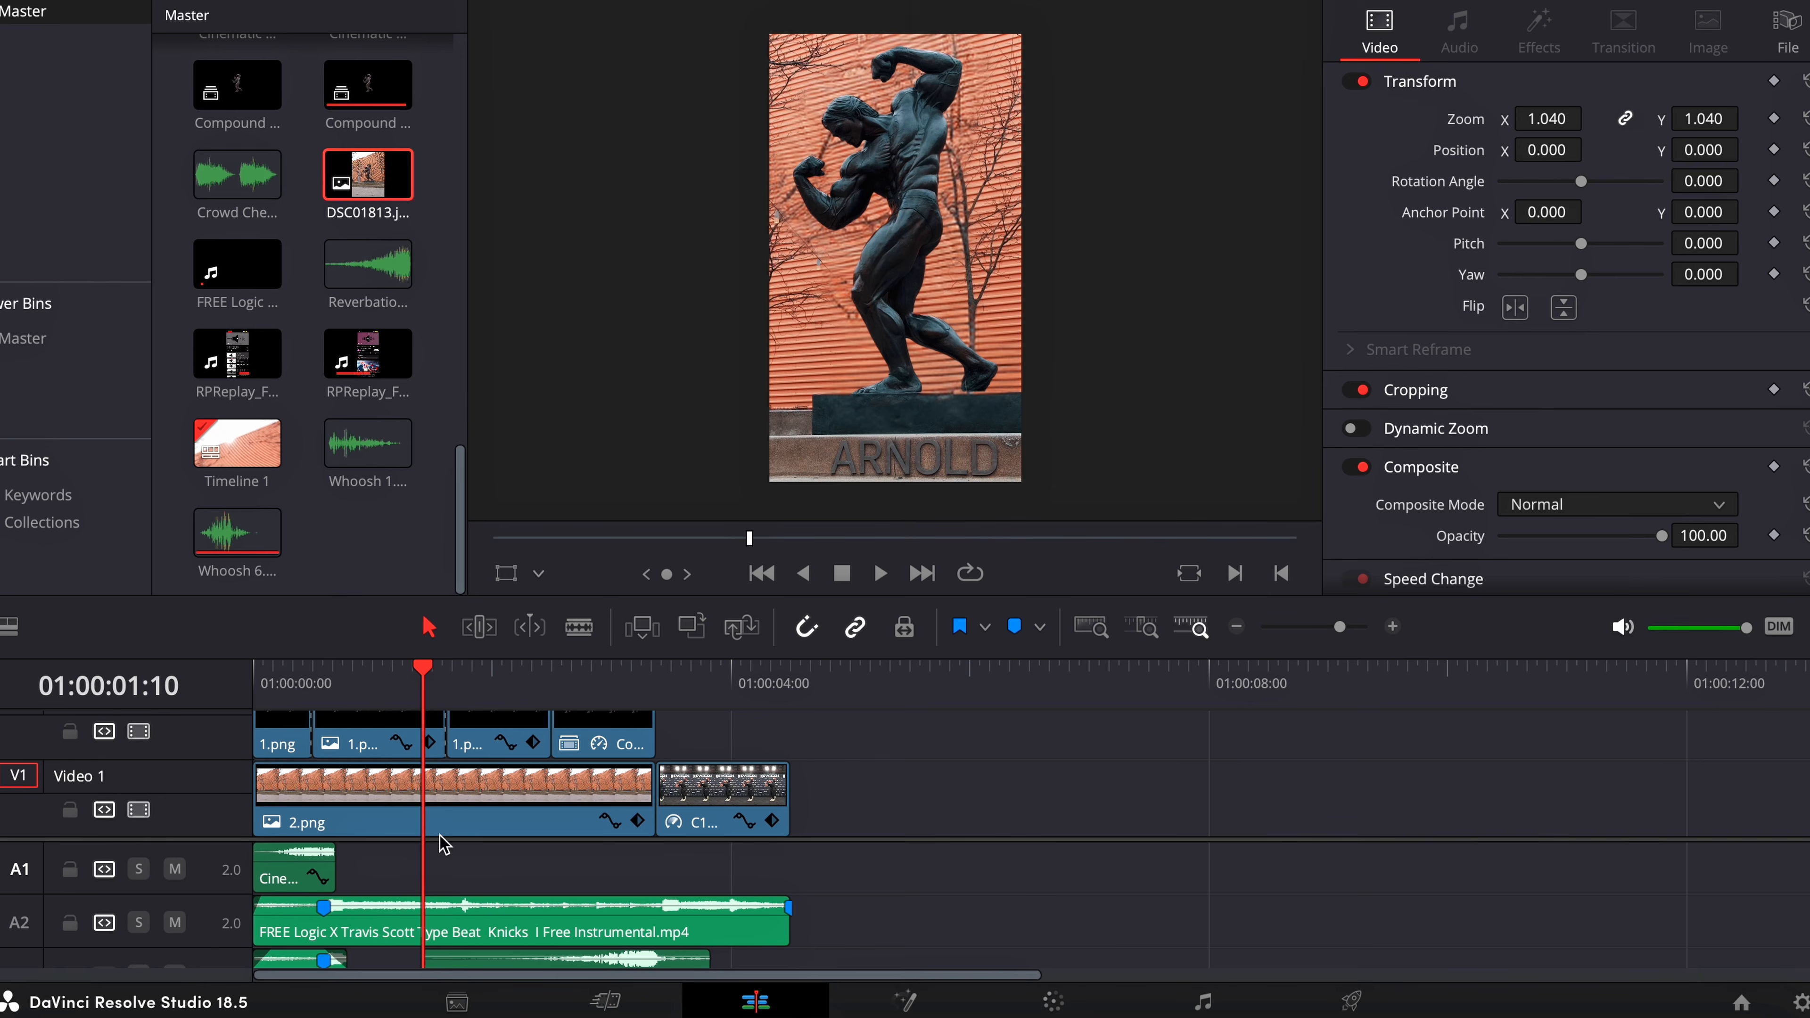
Place the original photo DSC01813.jpeg on Video 1 after the last clip and view it enlarged
drag(388, 178, 951, 690)
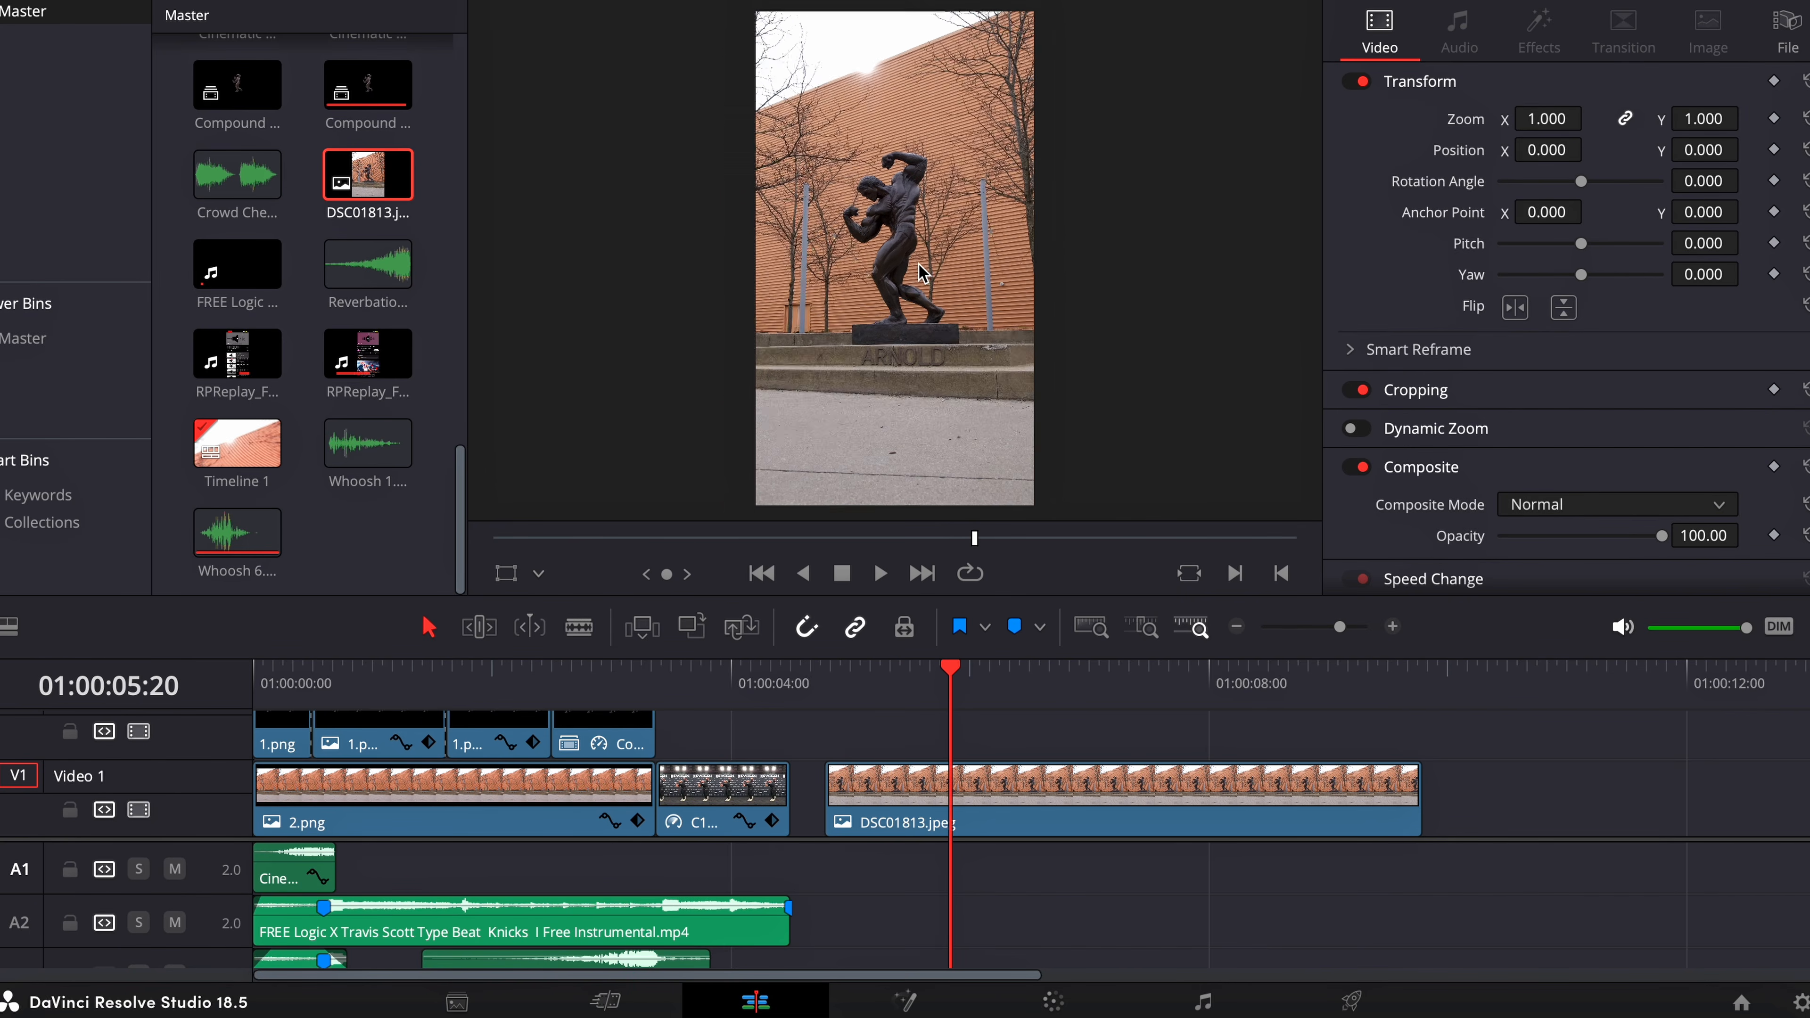
scroll(917, 263, up, 2)
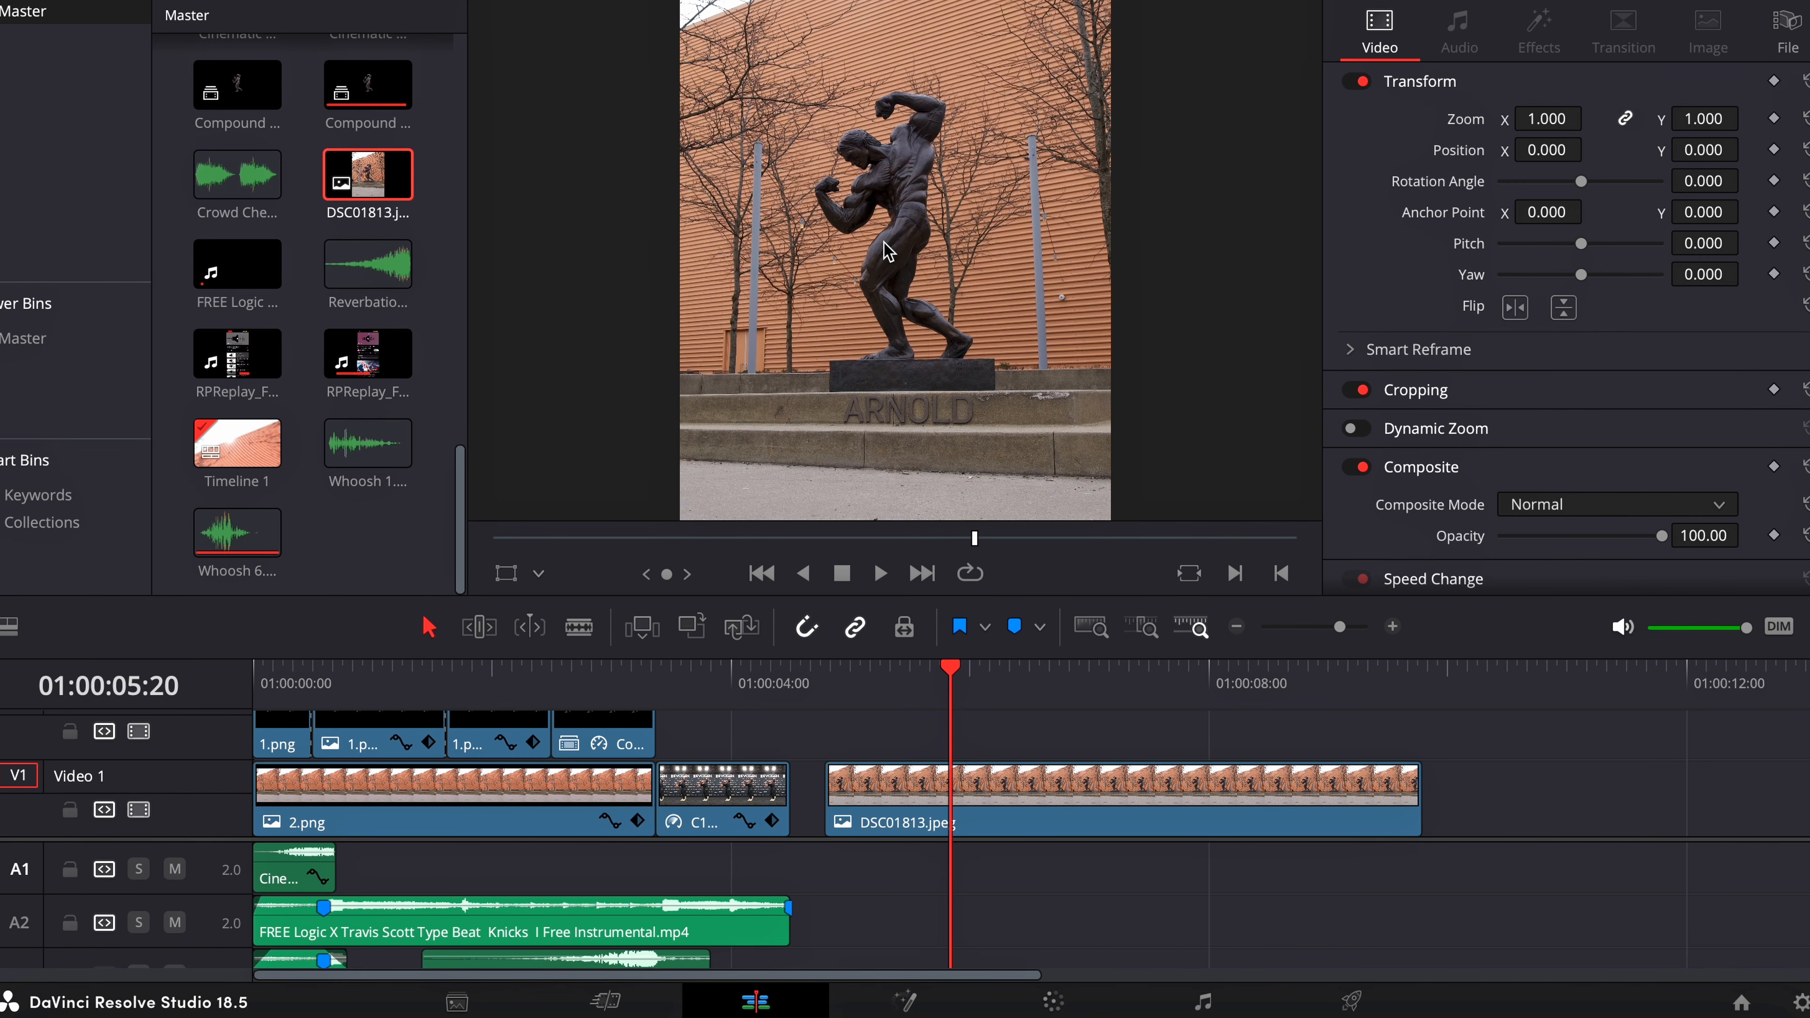
scroll(884, 241, down, 1)
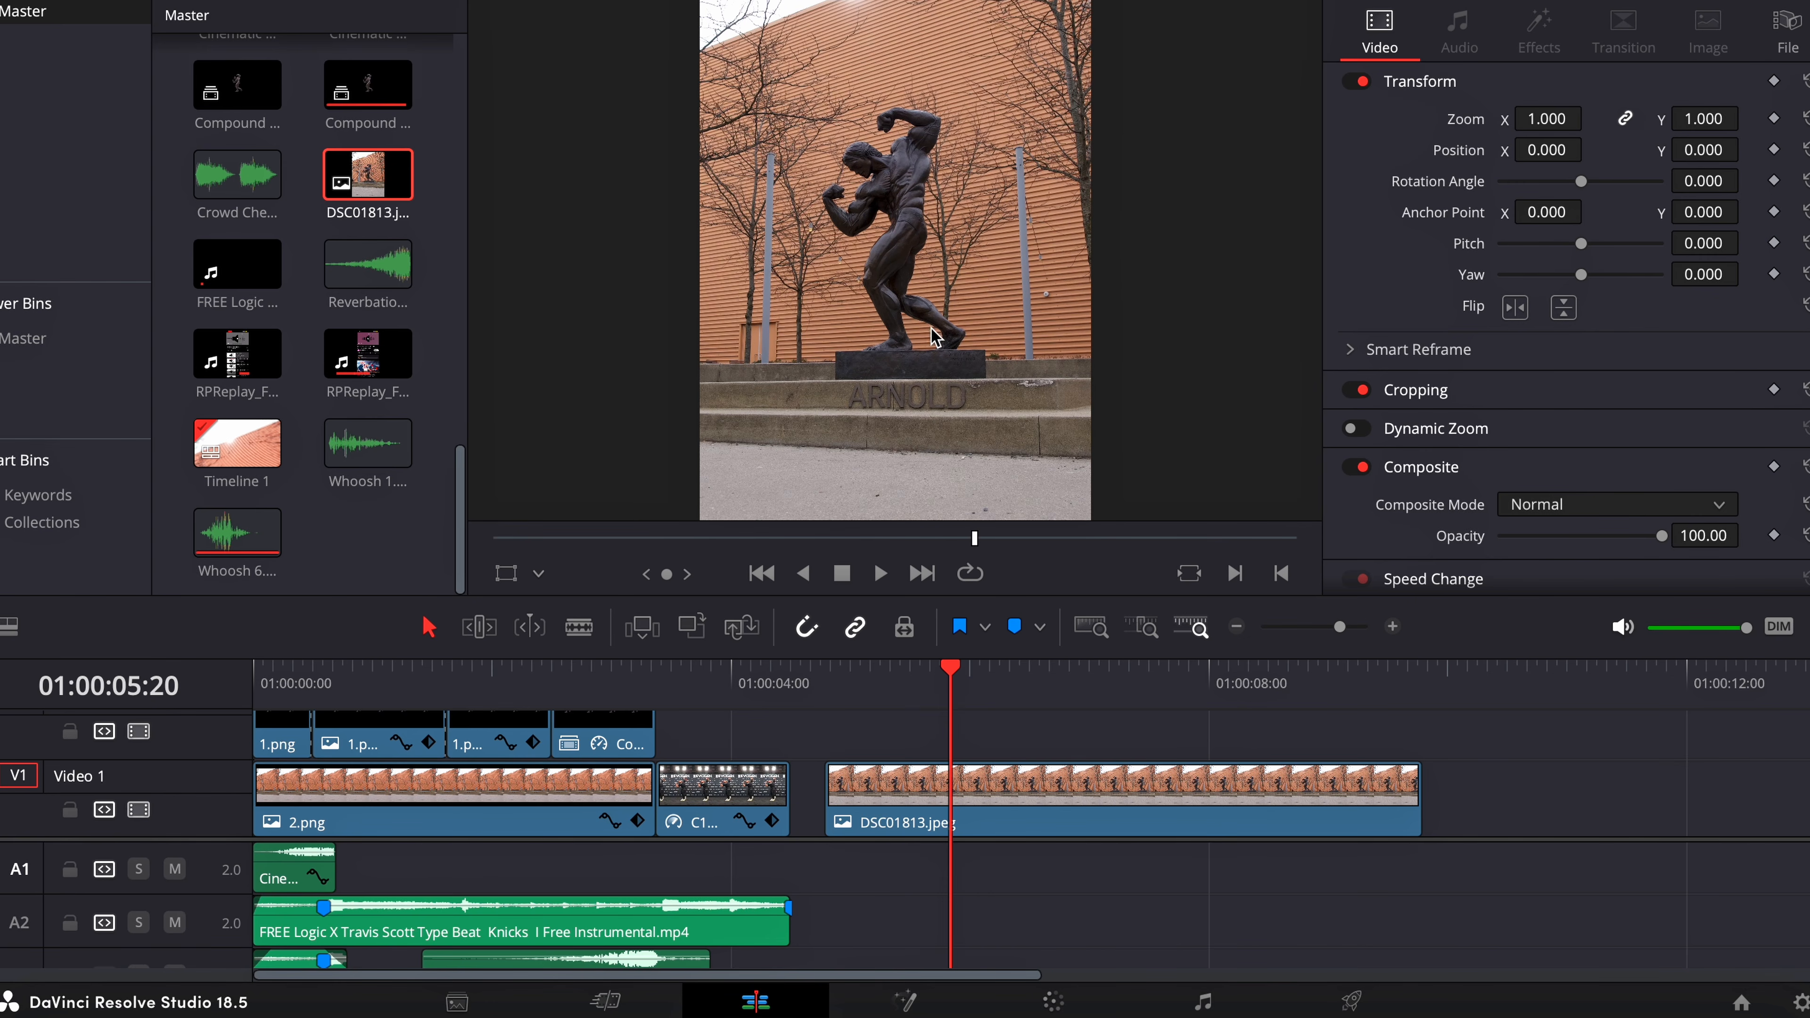
Play the edit from the statue shots into the closing EVOGEN clip
click(452, 687)
key(space)
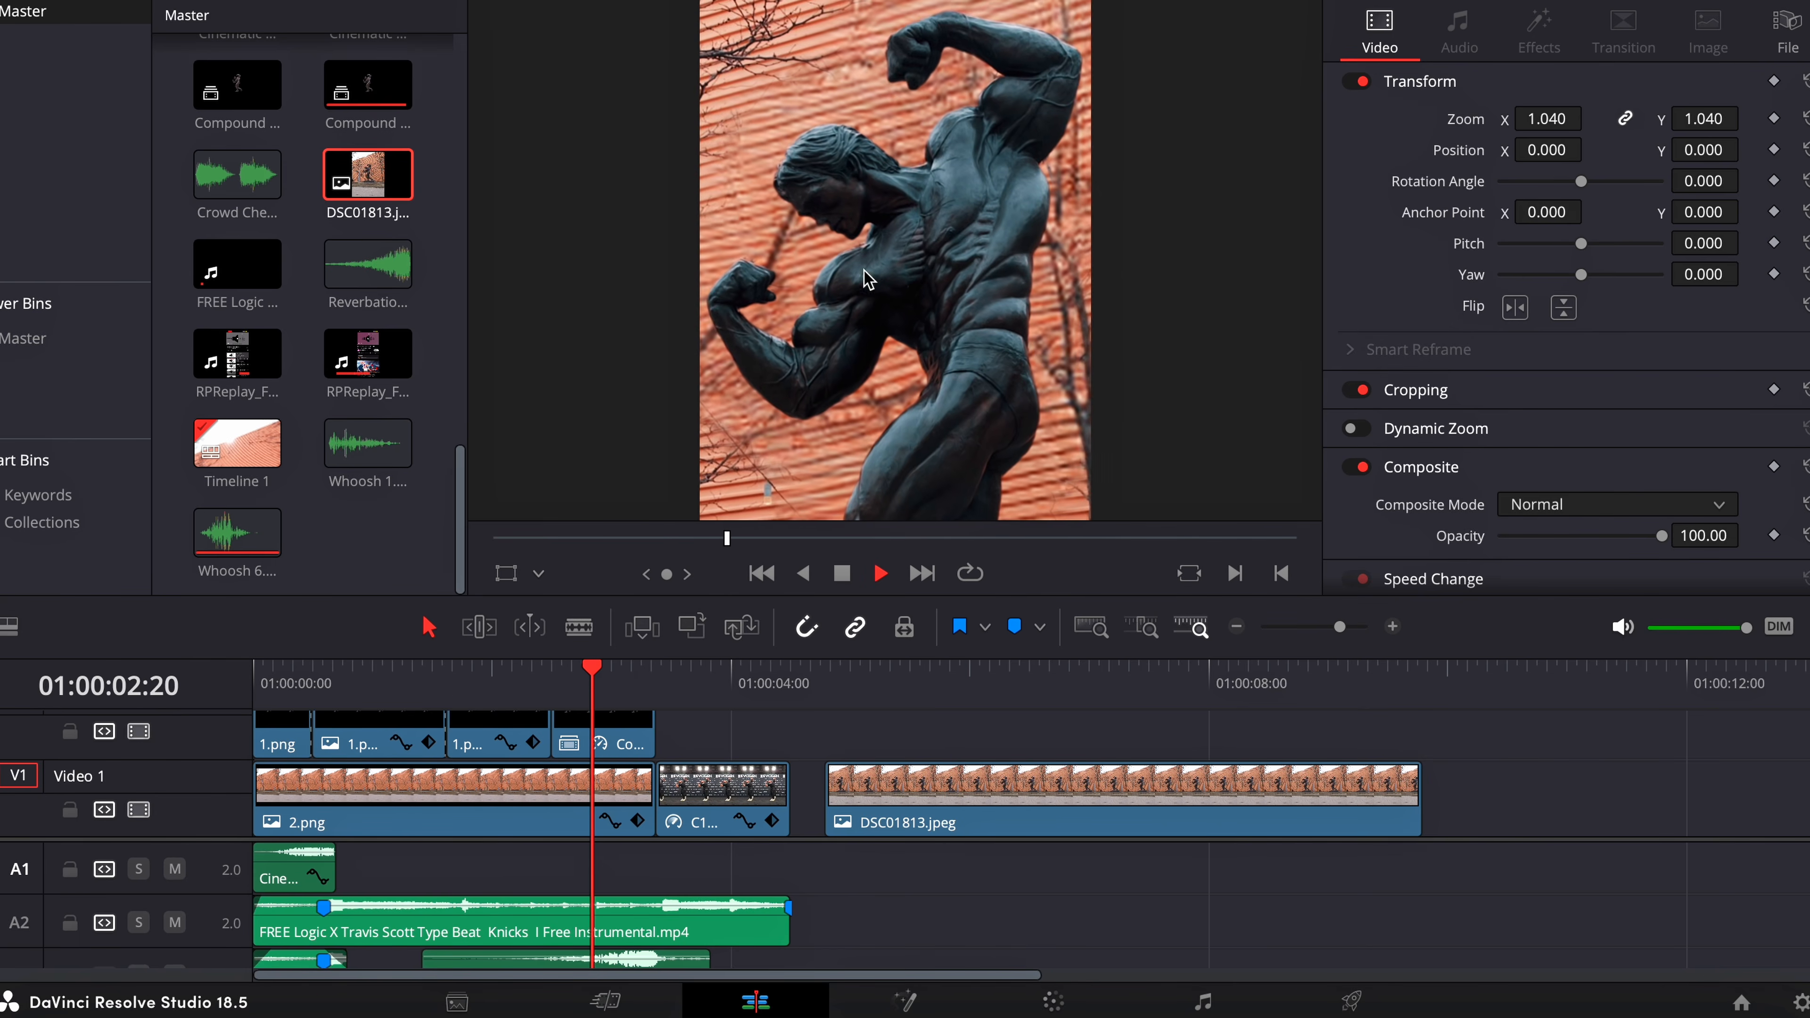
key(space)
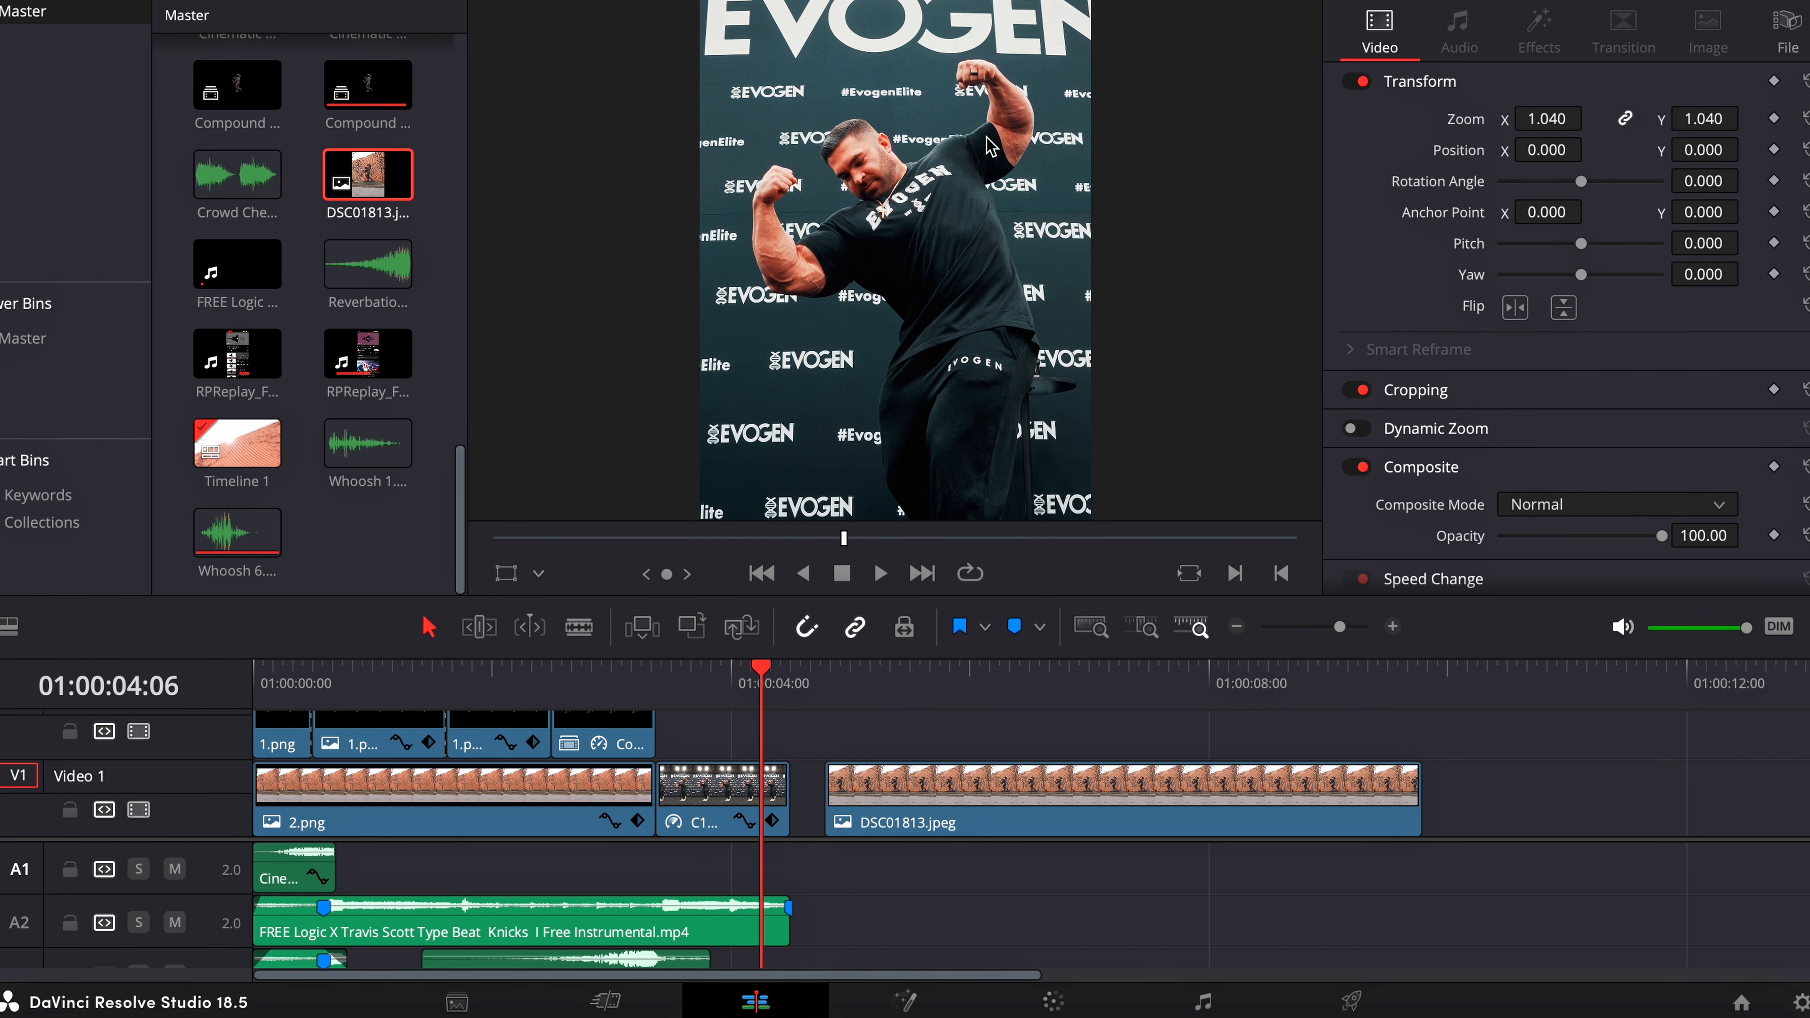
Compare the original DSC01813.jpeg photo with the edit and look over the adjustment clip tracks above it
click(968, 687)
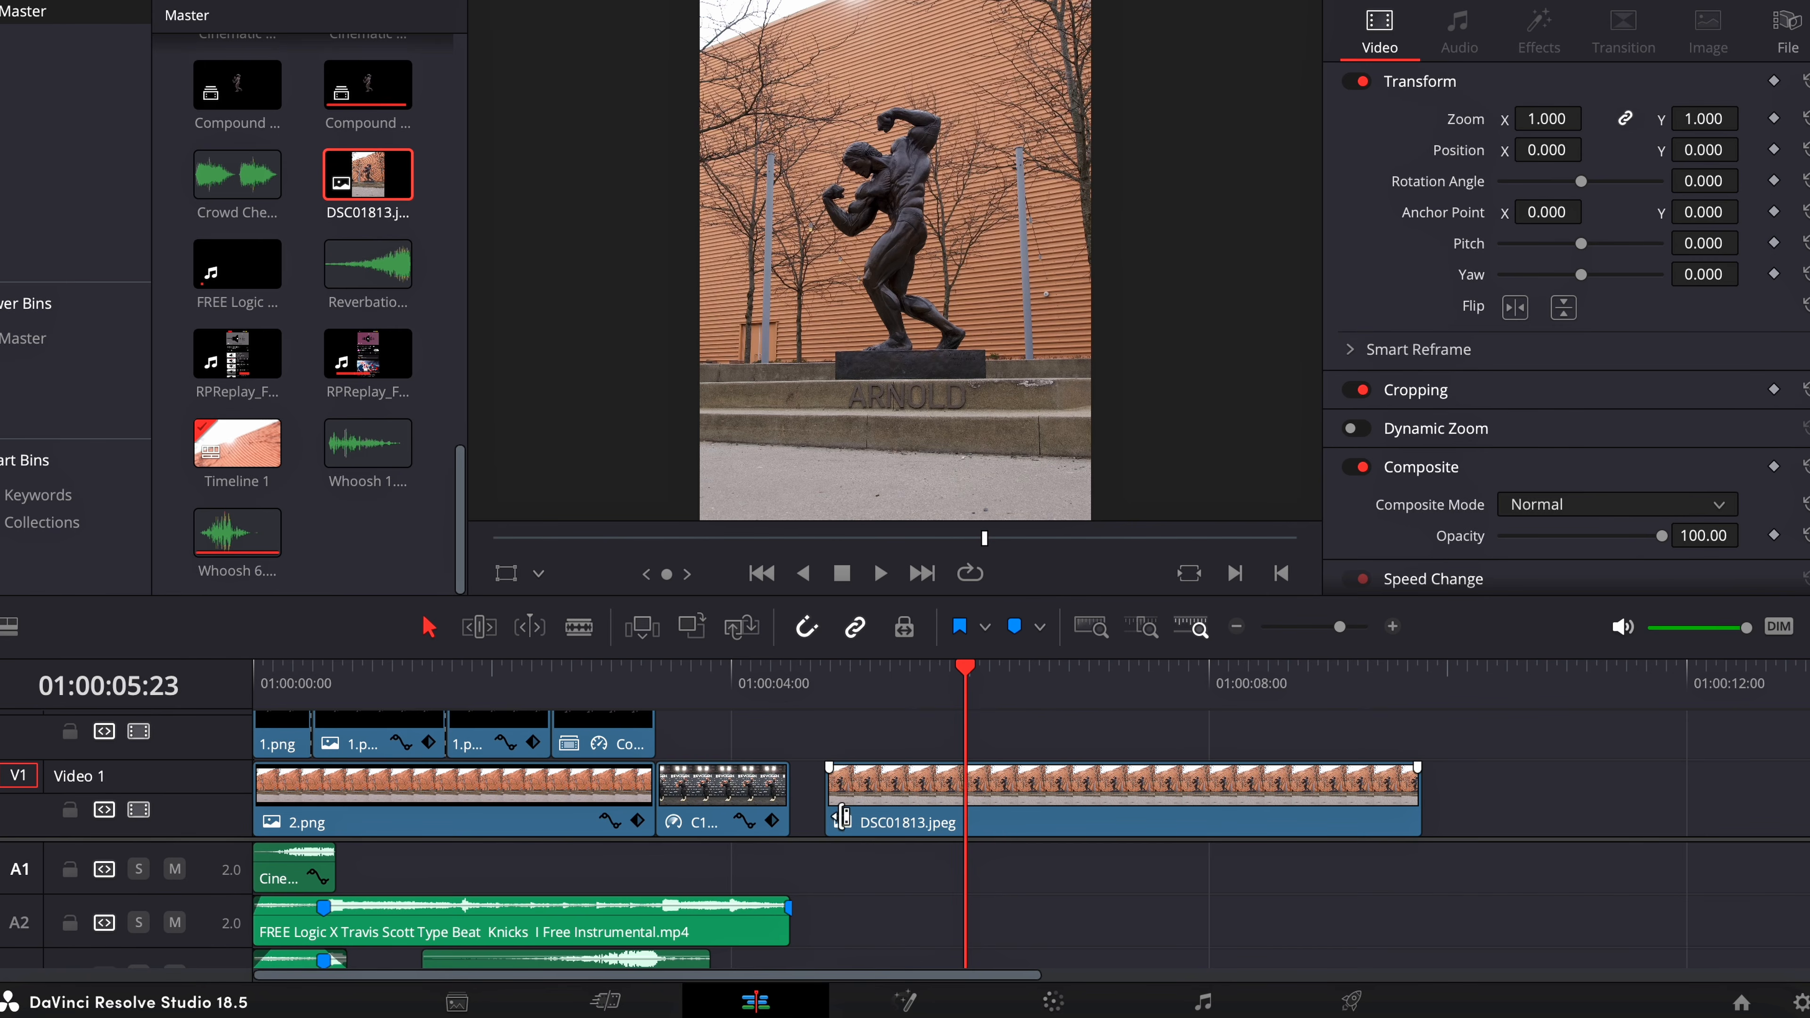
scroll(881, 905, down, 2)
scroll(881, 906, up, 2)
scroll(727, 775, up, 3)
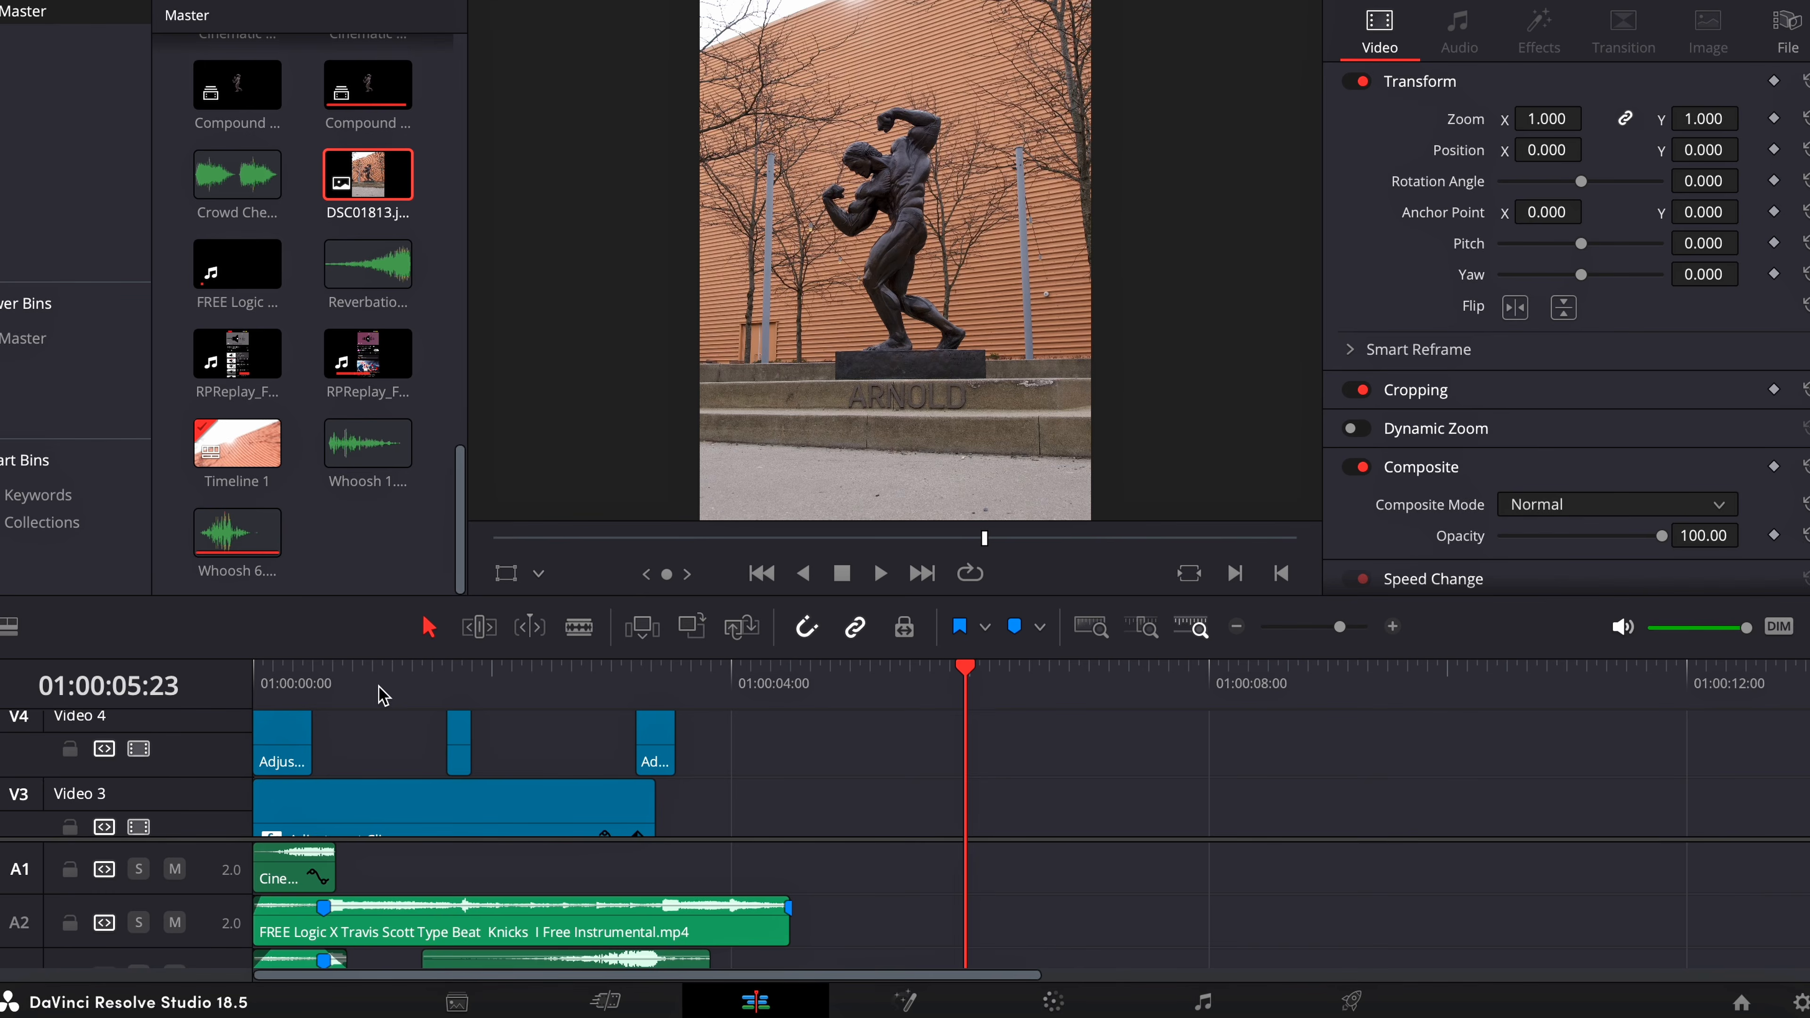
Enlarge the video track area of the timeline so more of the stacked video tracks fit
scroll(826, 780, down, 3)
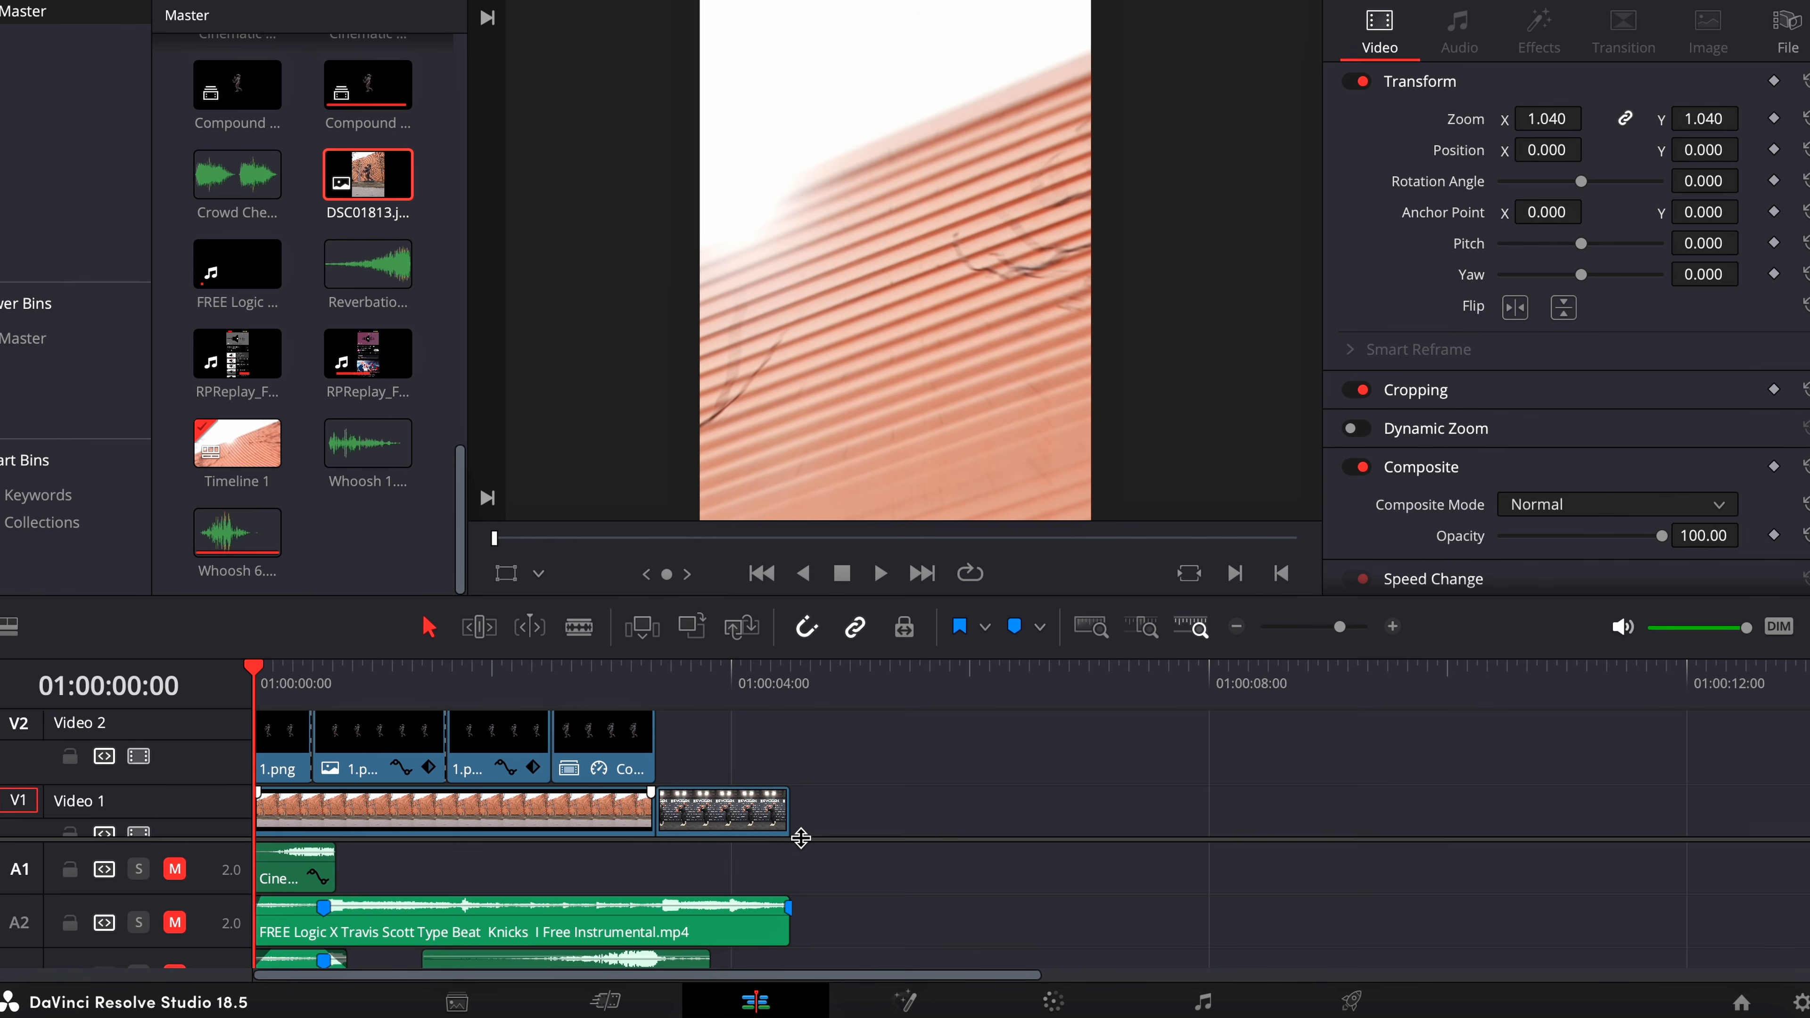
drag(801, 837, 800, 931)
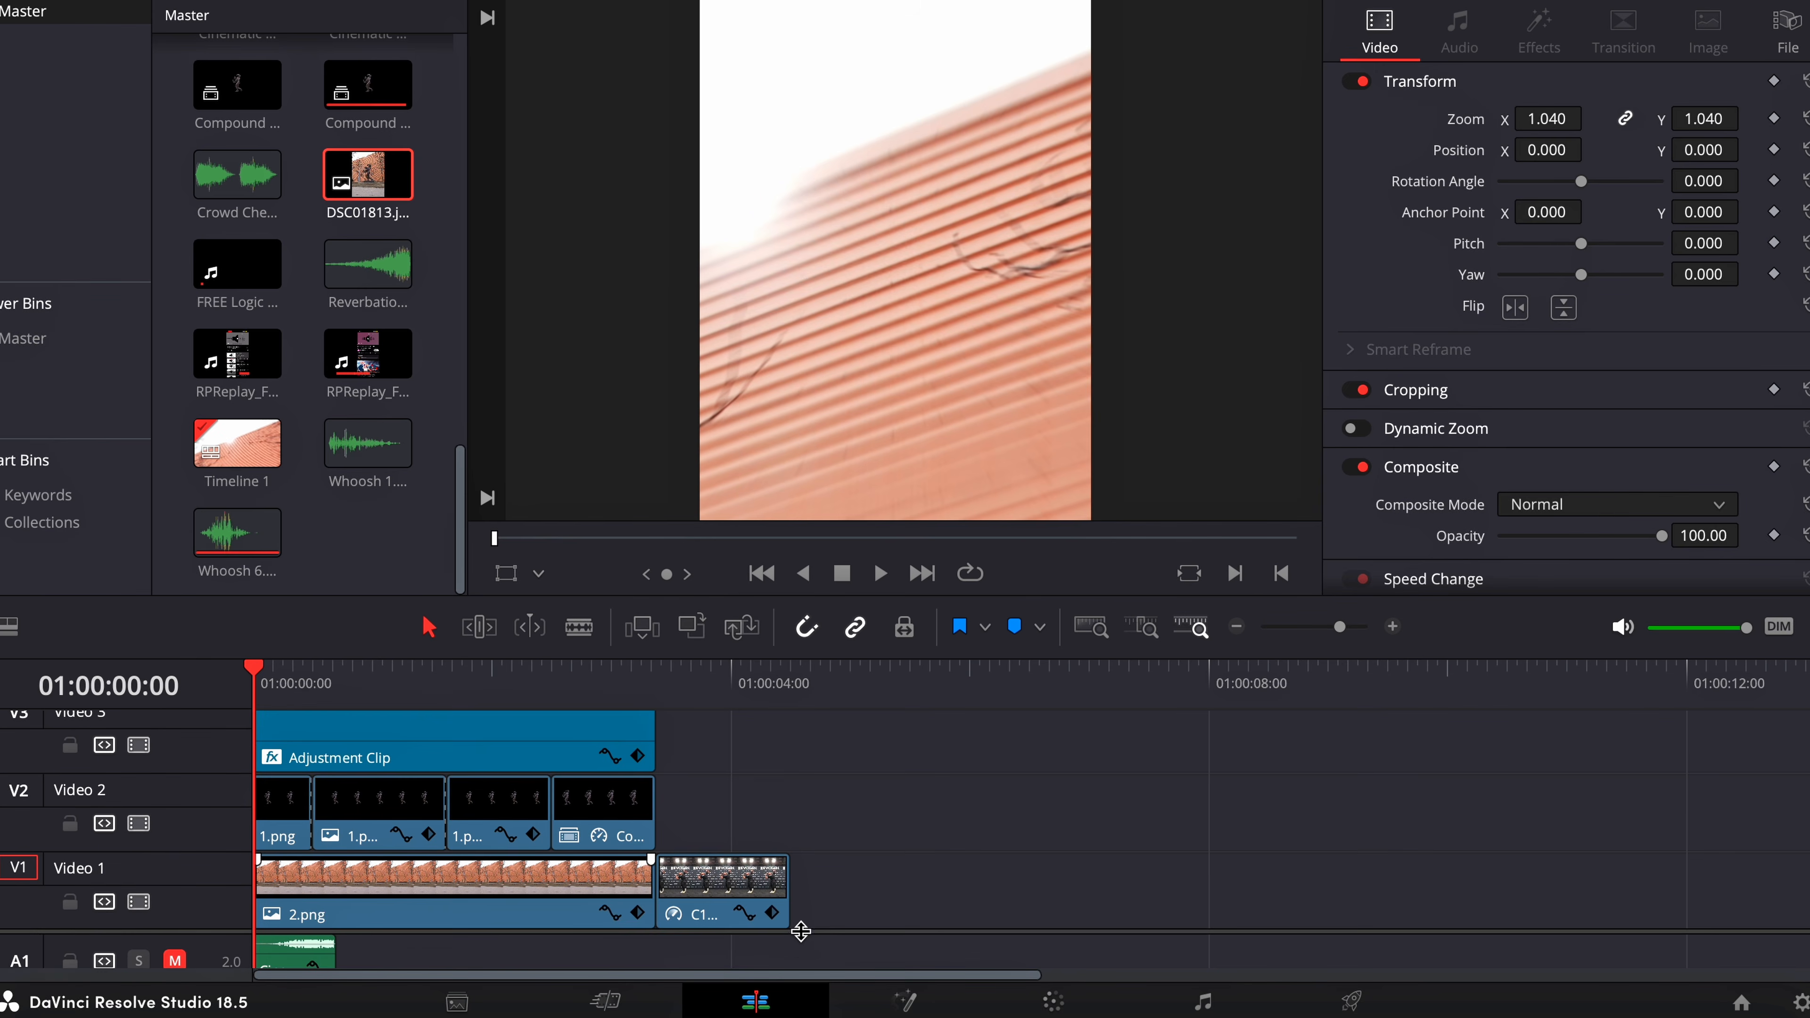
Move 2.png into the empty space after the last Video 1 clip and inspect its background without the statue
click(403, 890)
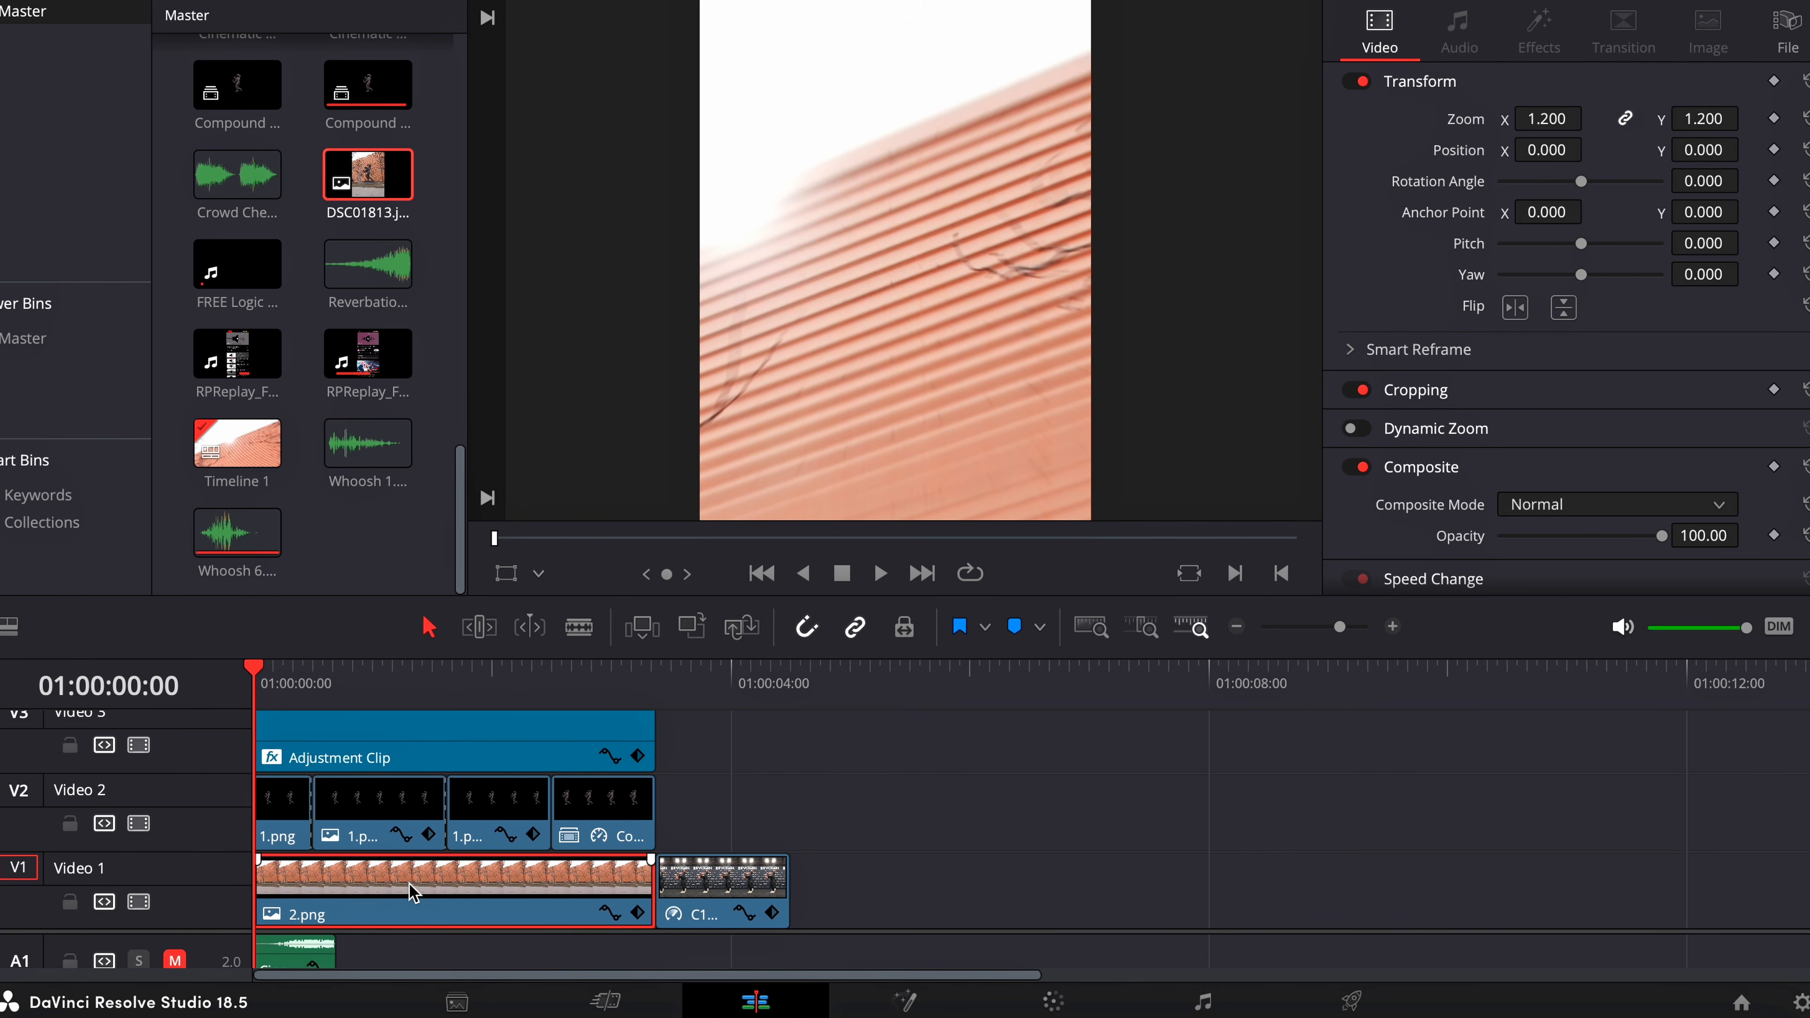
drag(413, 891, 999, 892)
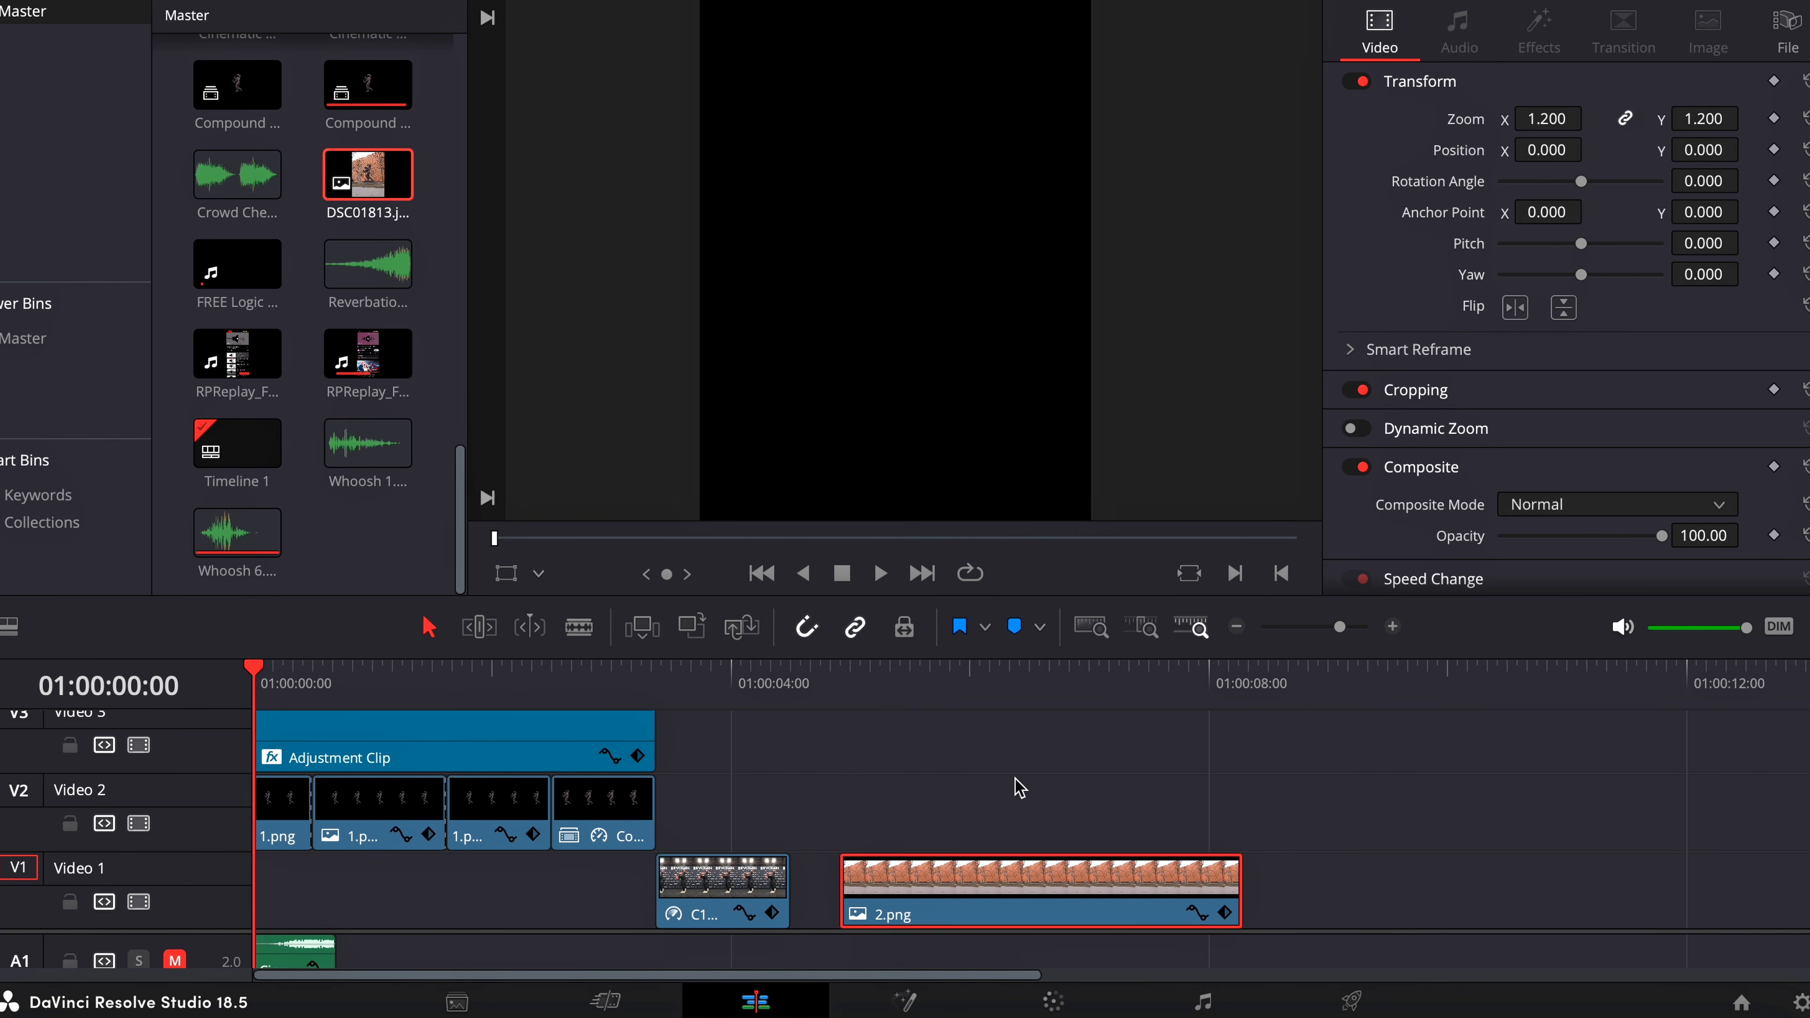
click(990, 686)
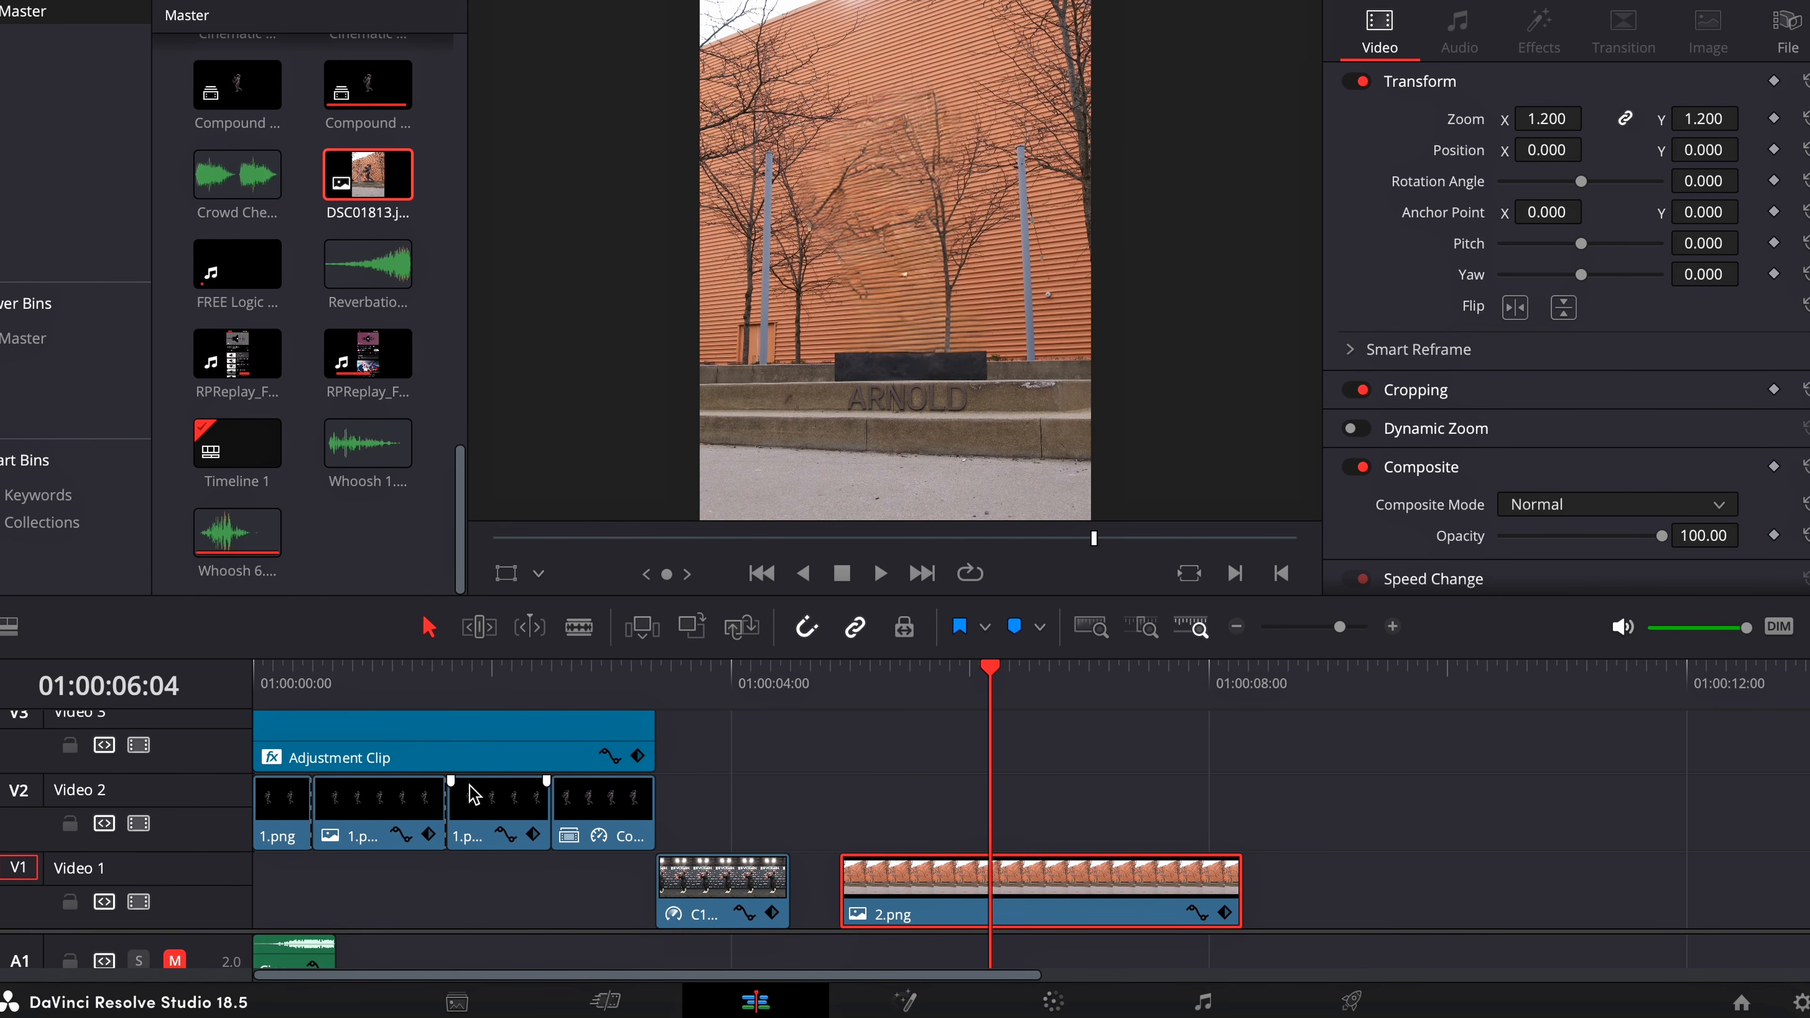
click(394, 289)
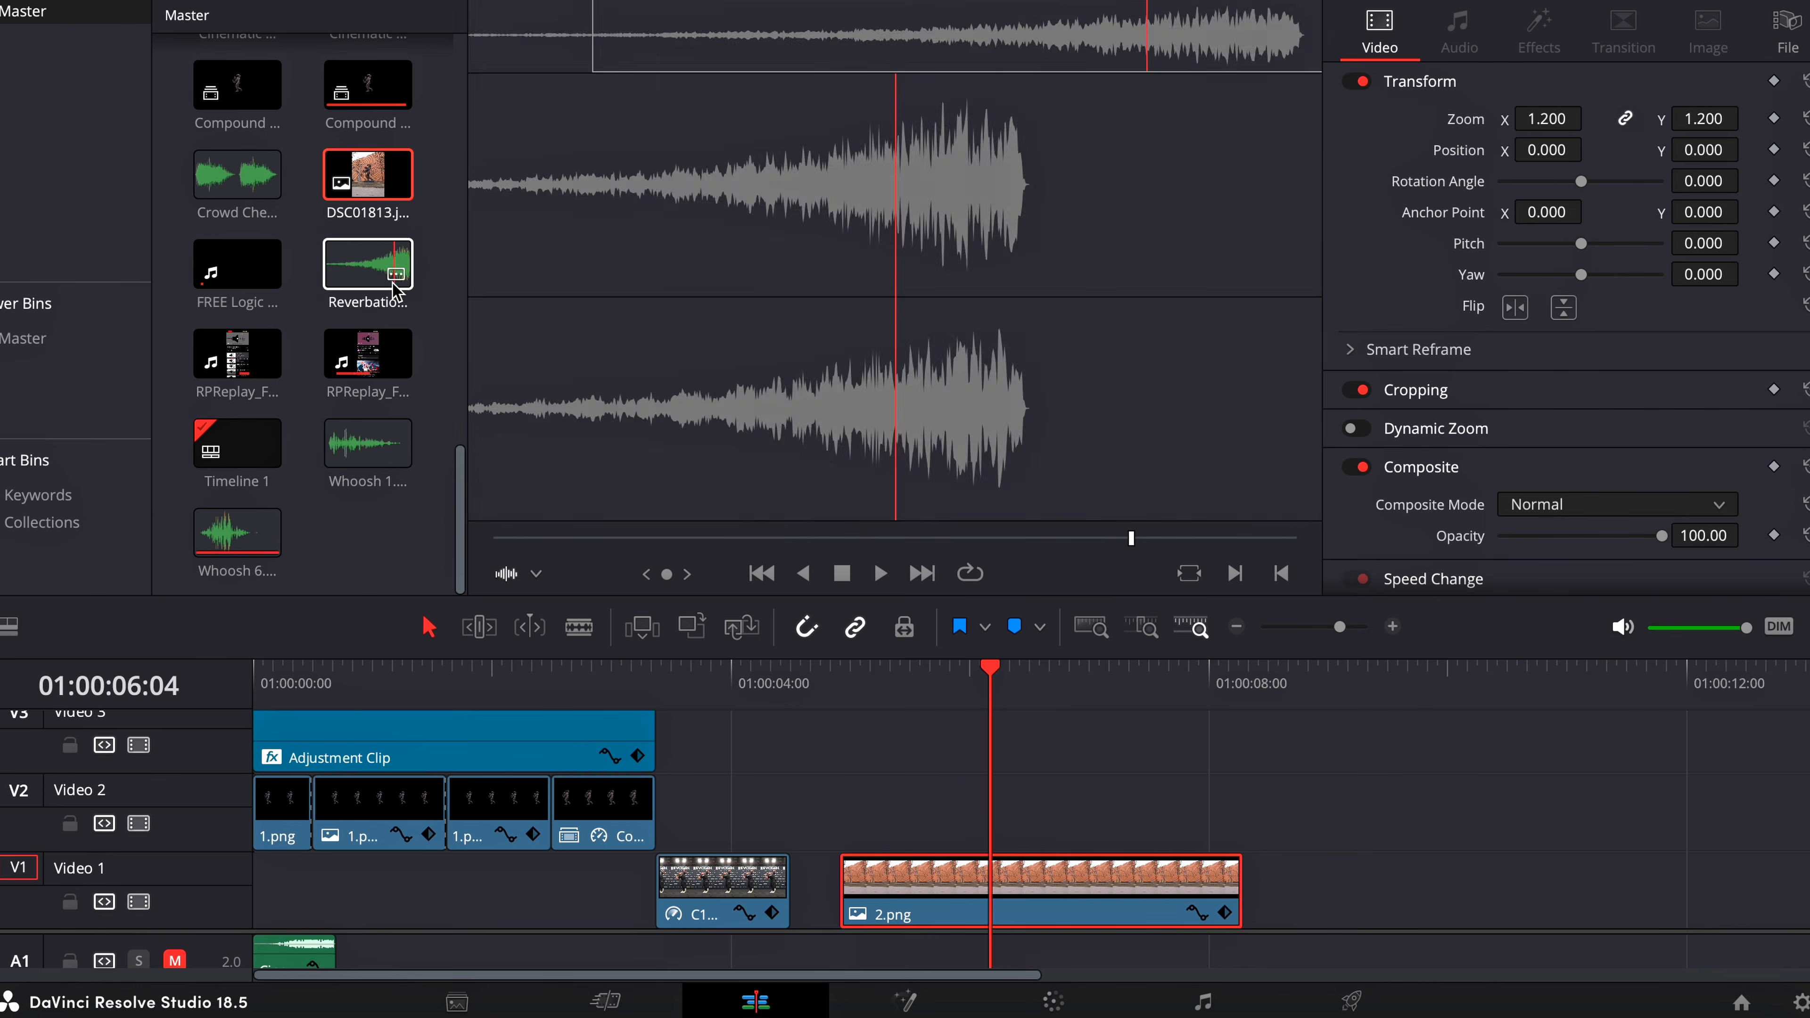
click(941, 690)
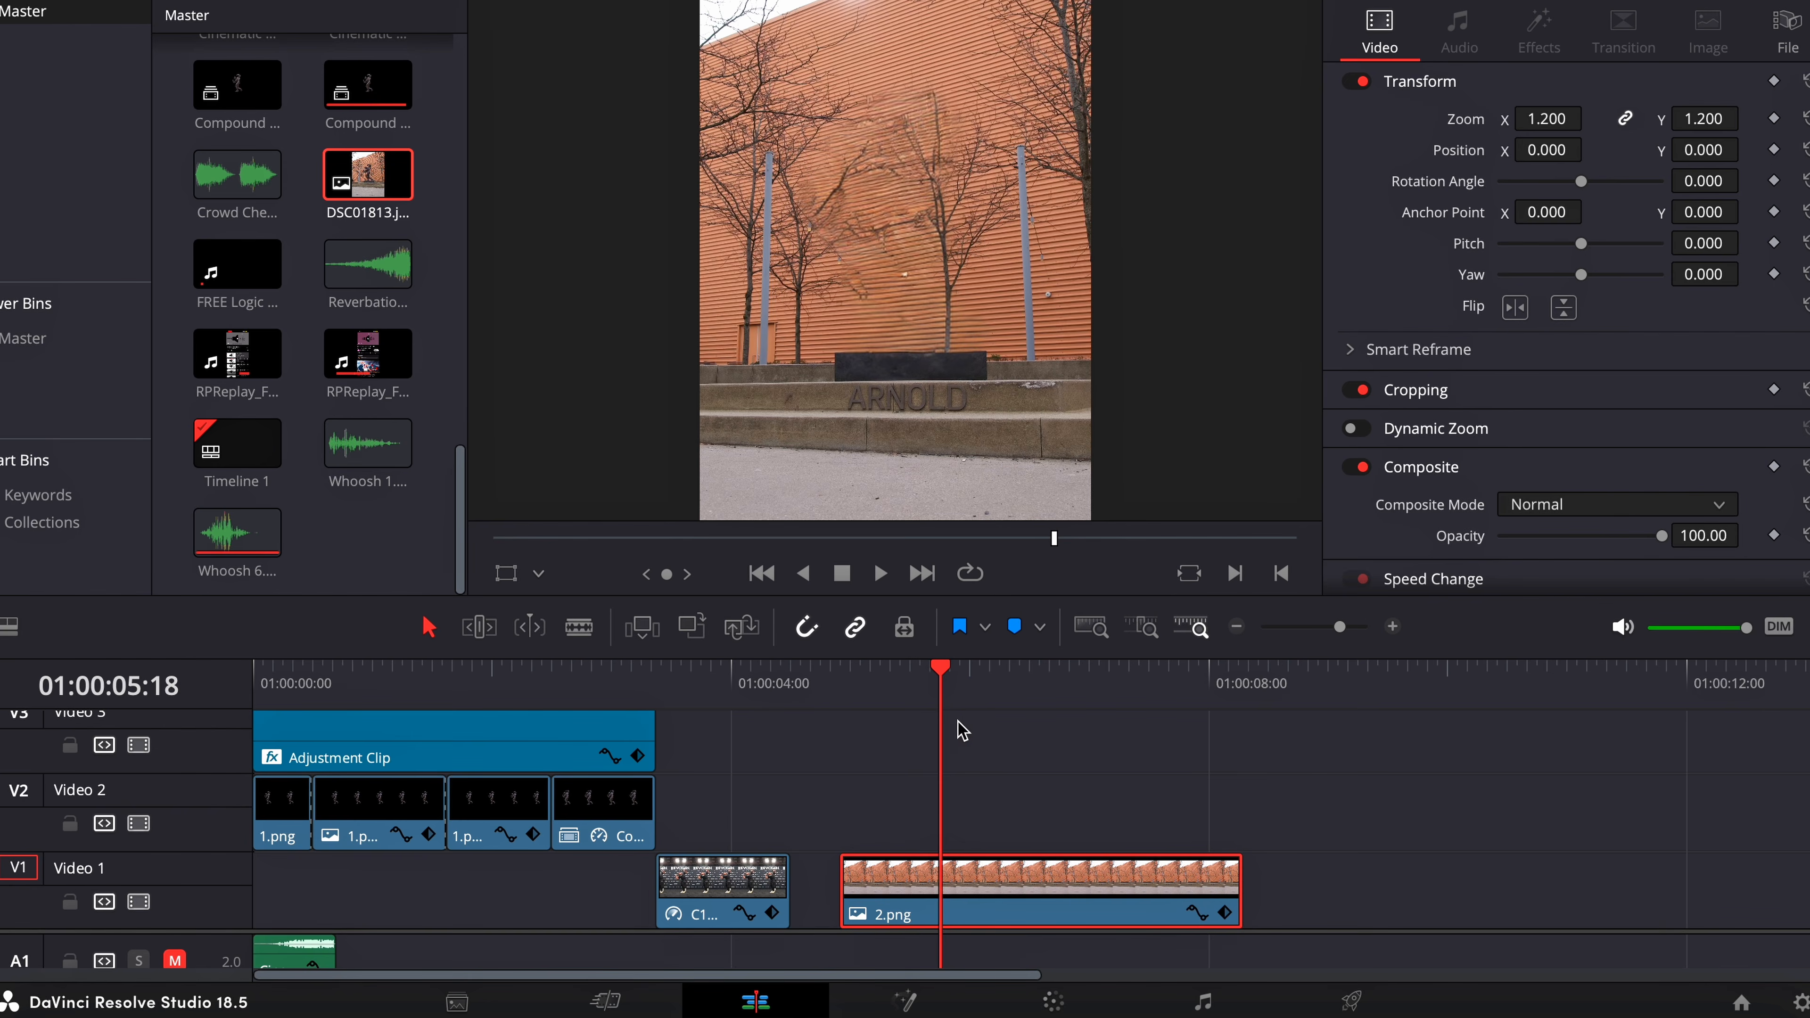
scroll(922, 226, up, 5)
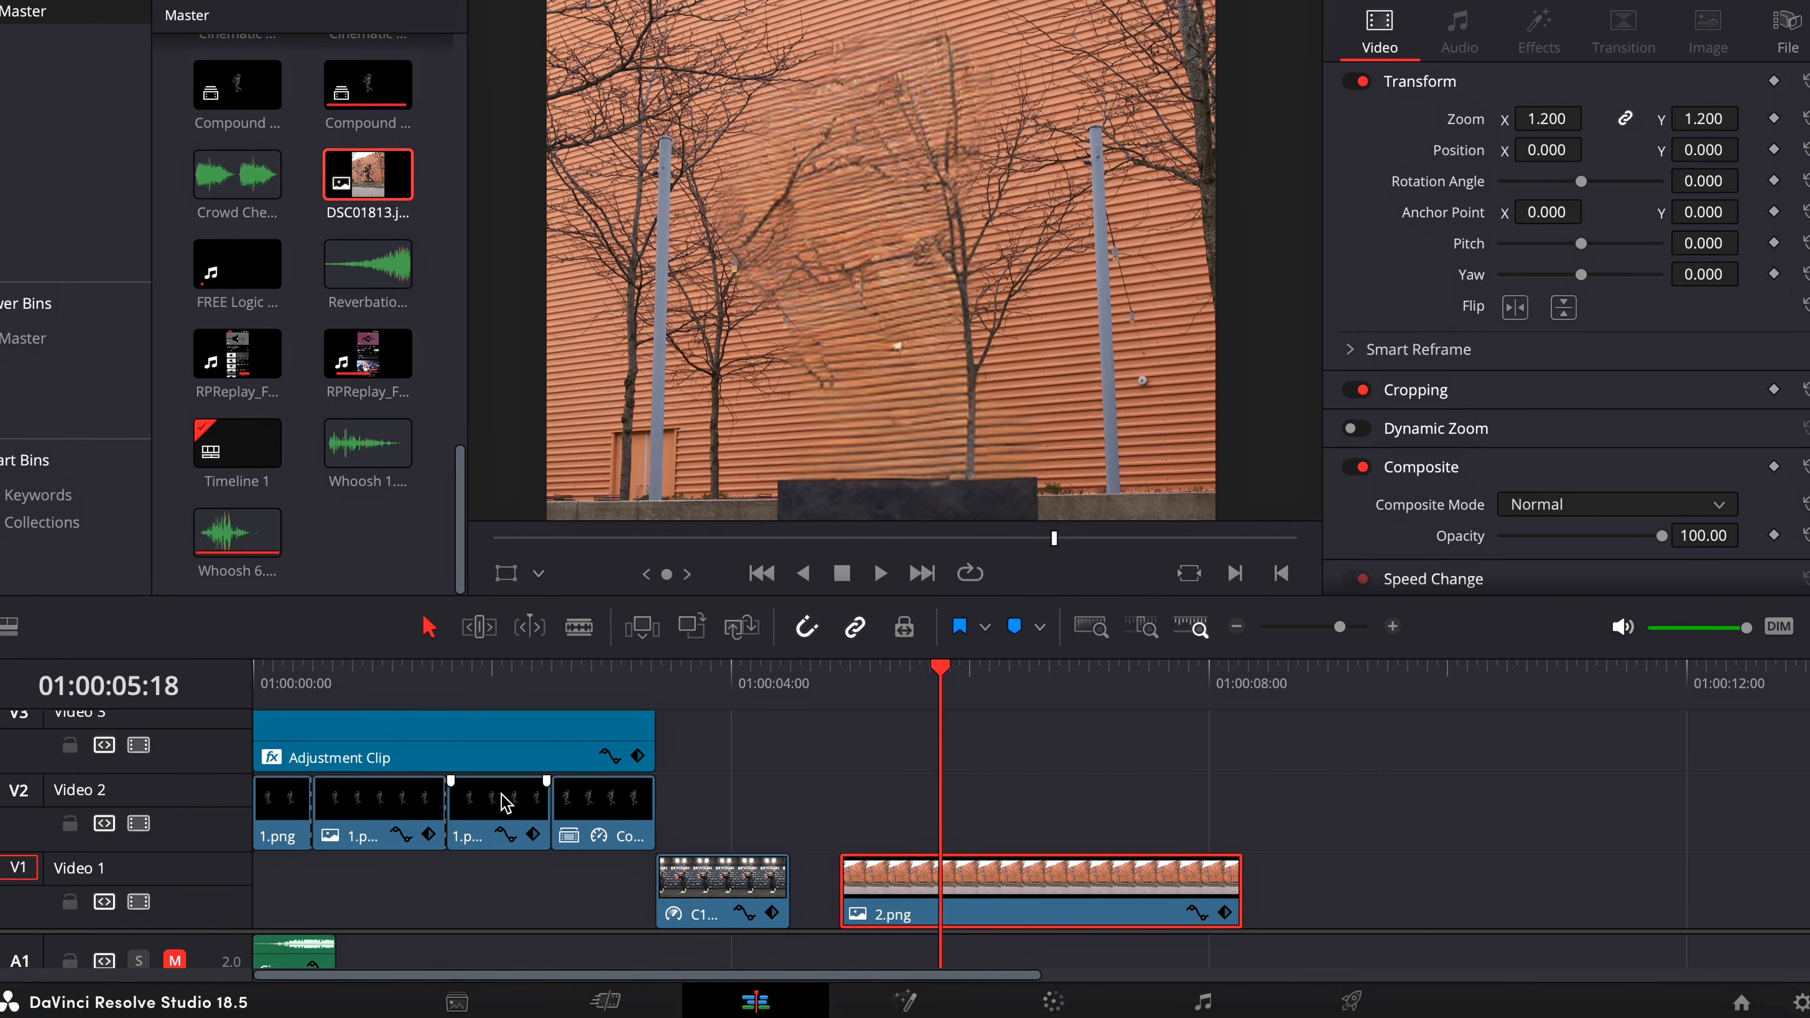
Stack the first 1.png clip on Video 2 over the start of 2.png and play the statue's drop-in animation
drag(281, 813, 862, 802)
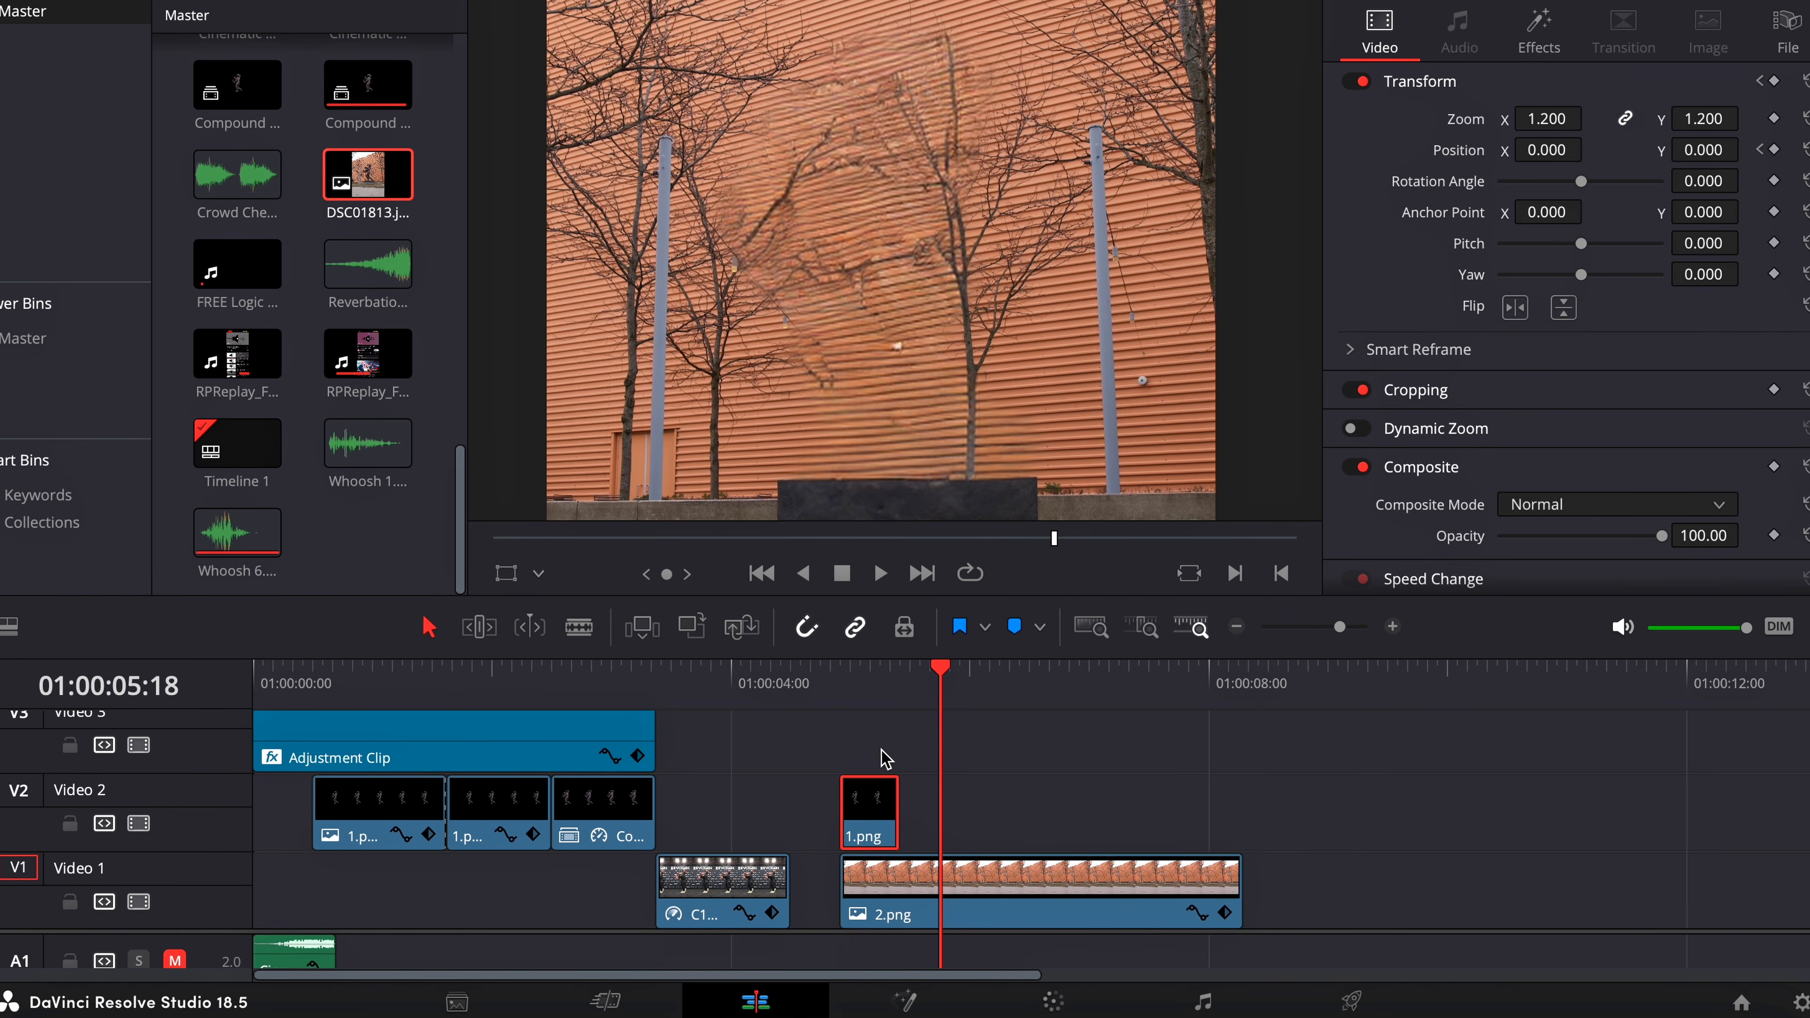
click(846, 666)
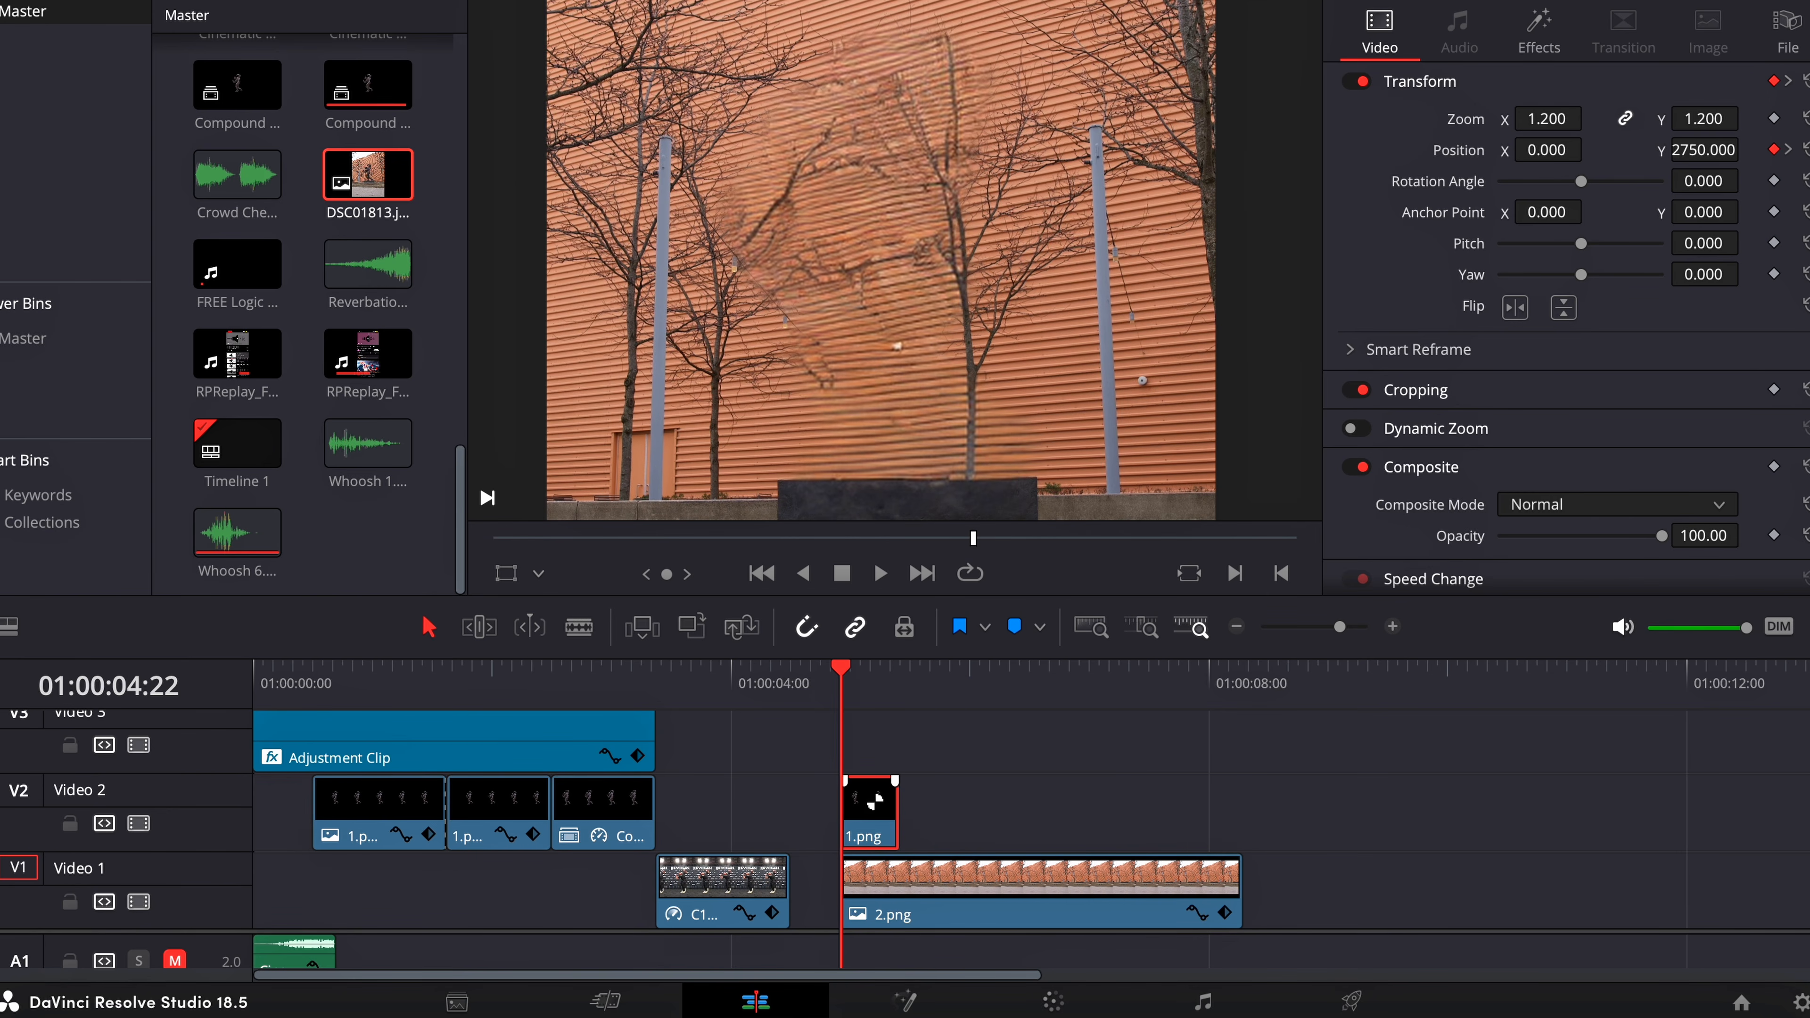
key(space)
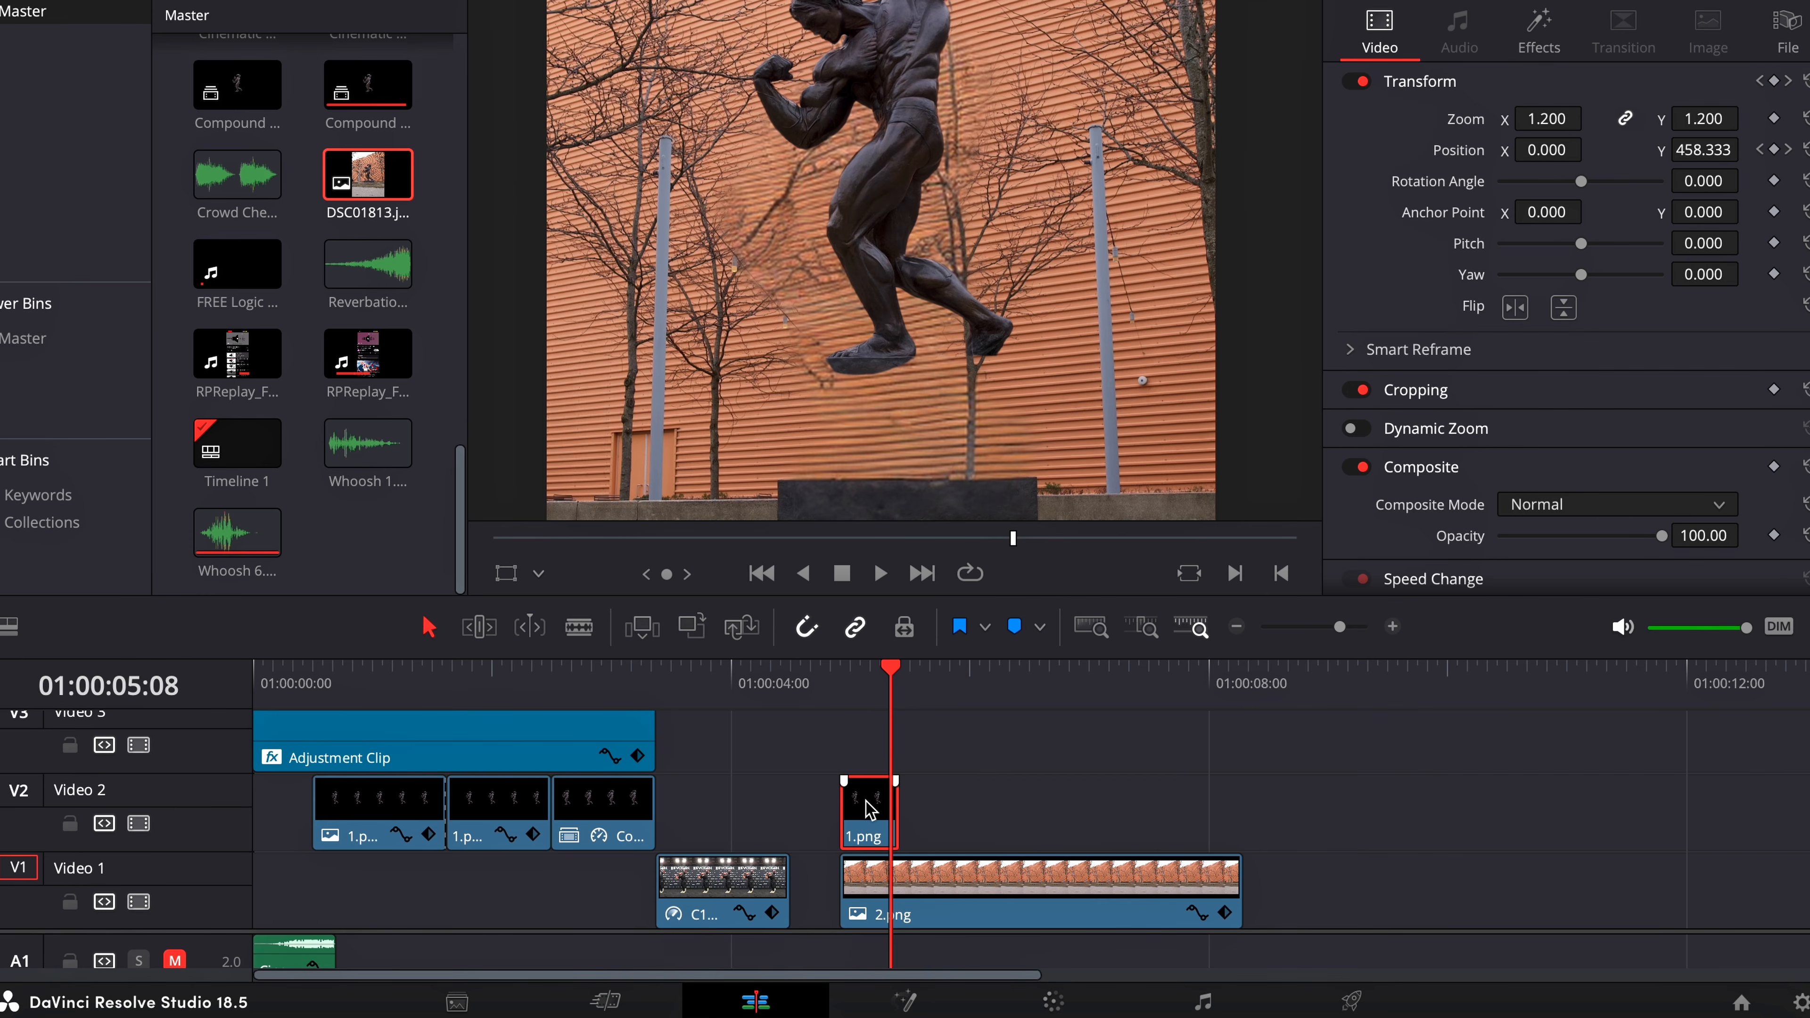
Shift 1.png earlier so it barely overlaps 2.png and compare the background with and without the statue
drag(869, 809, 819, 810)
click(840, 670)
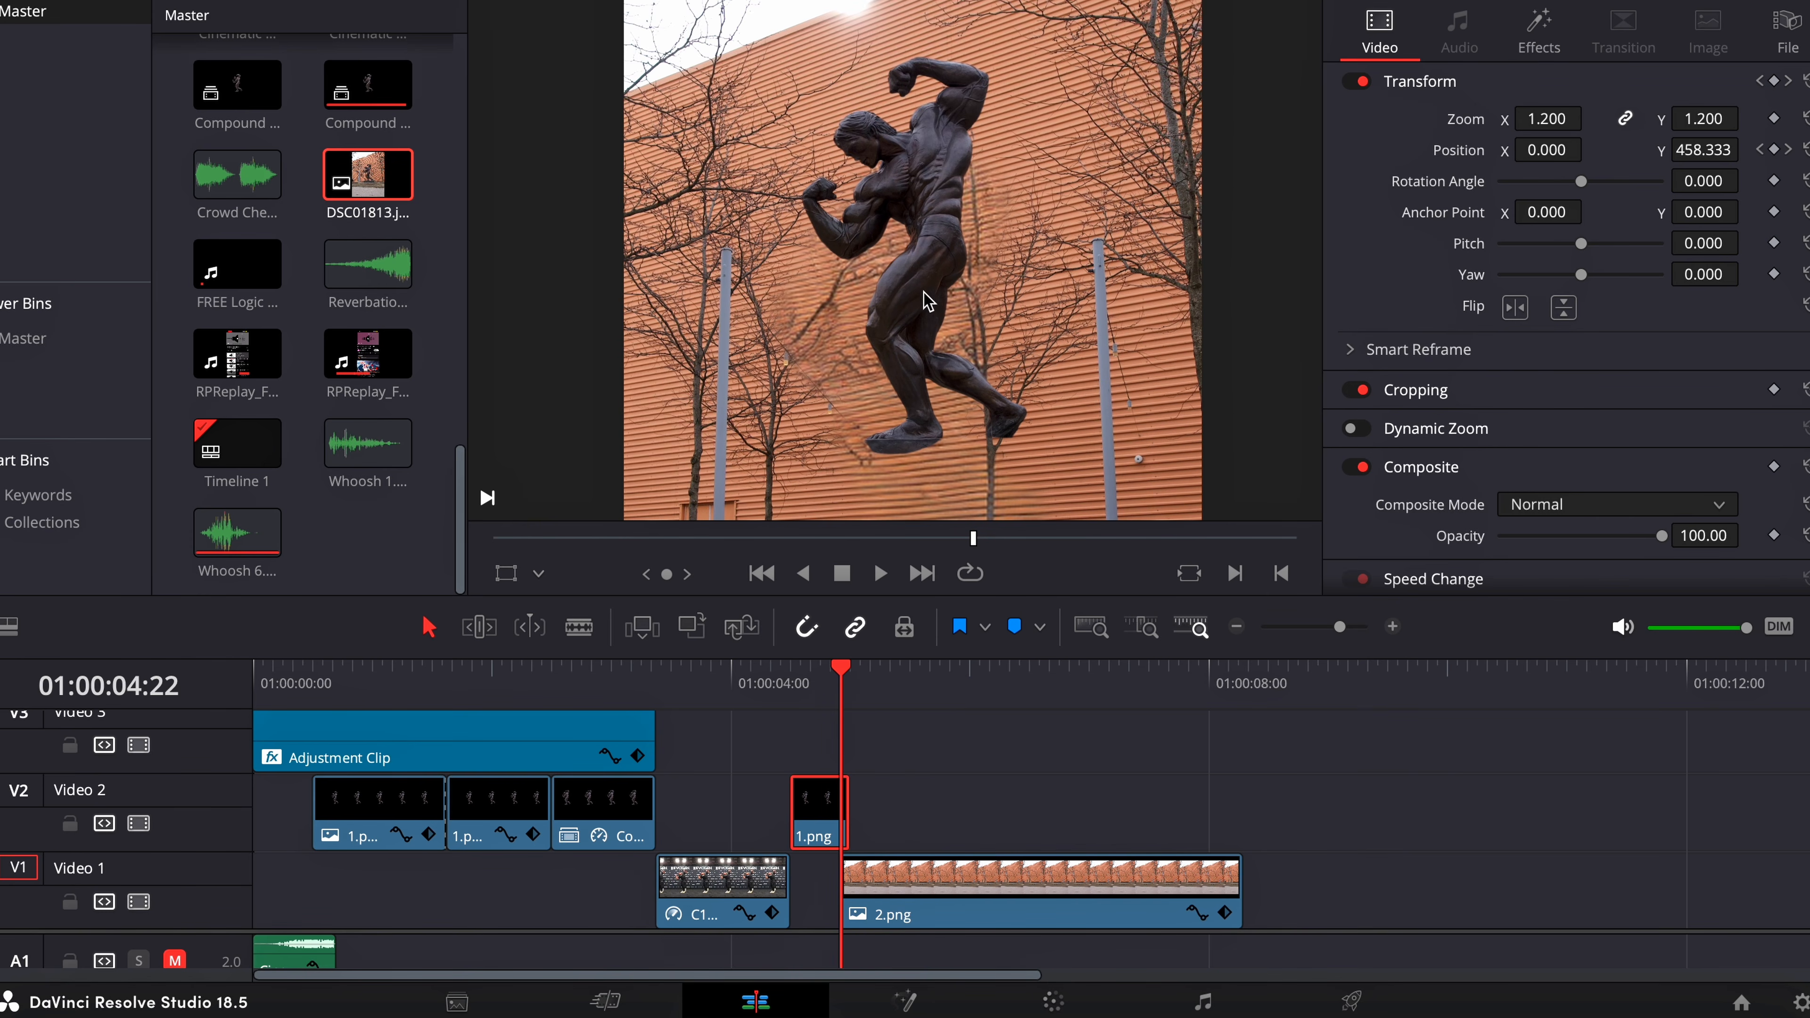
click(900, 695)
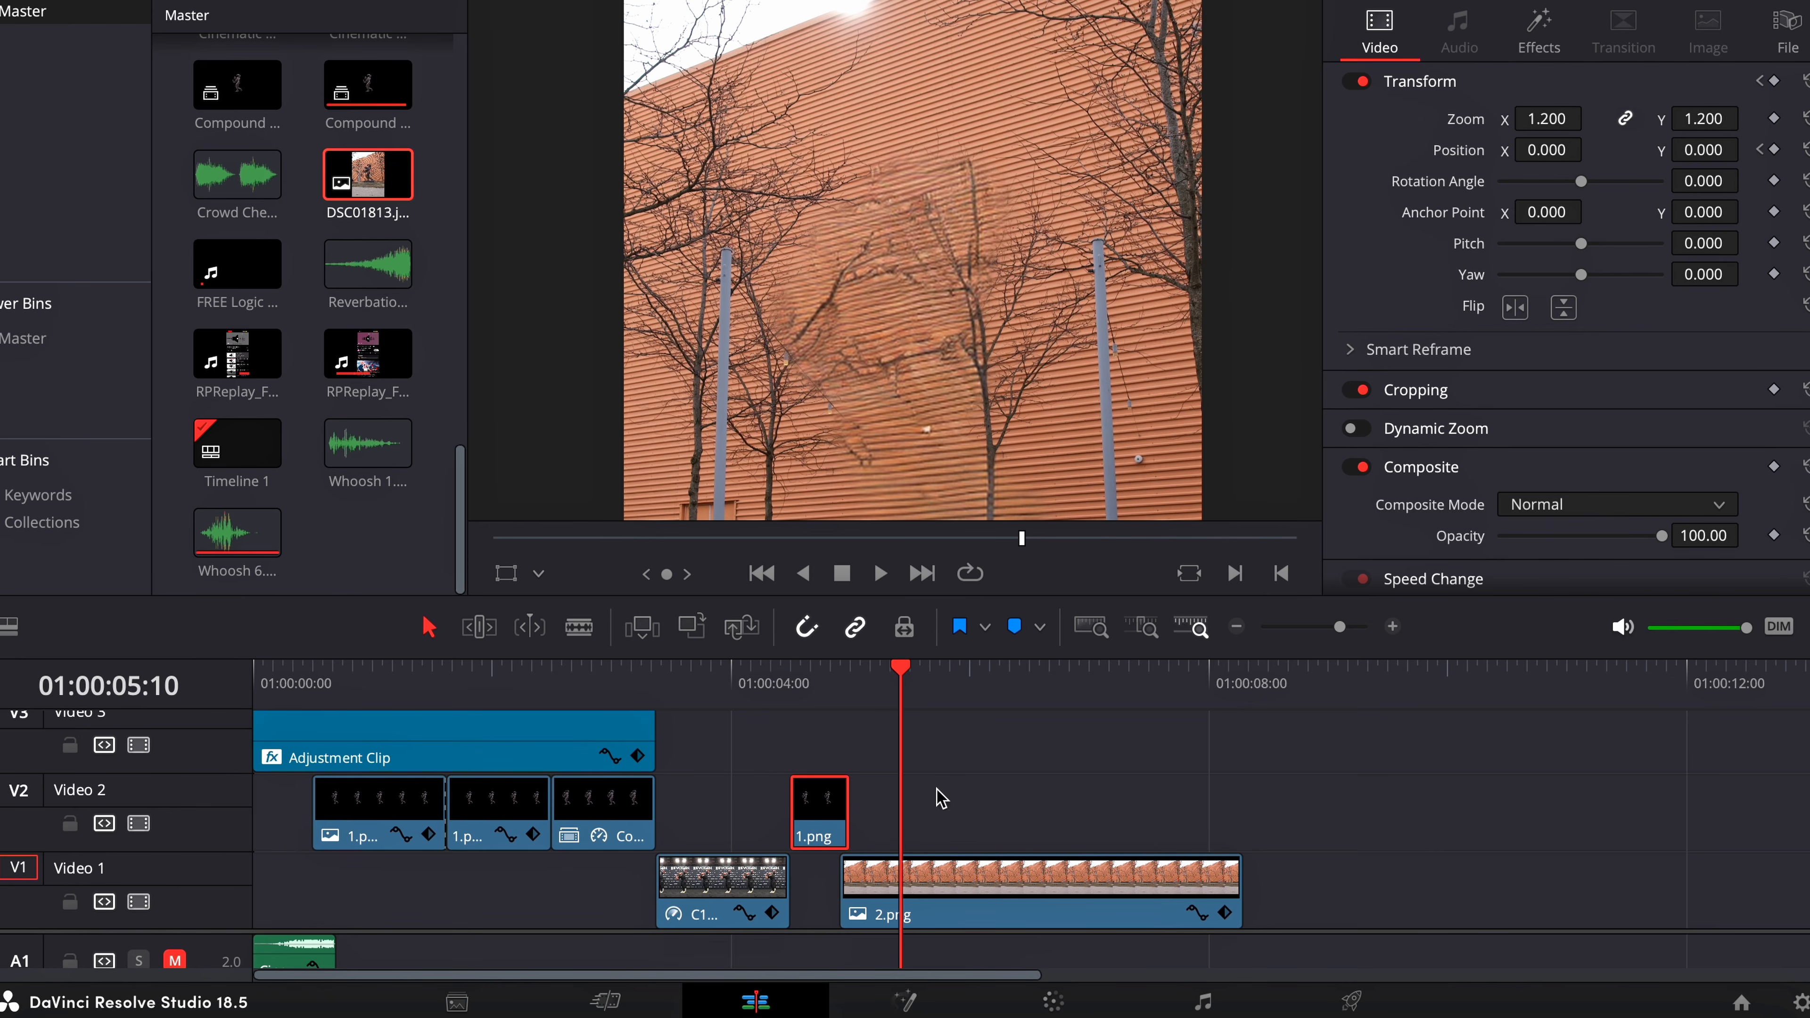
Return the first 1.png clip to the start of Video 2 and 2.png to the start of Video 1
drag(819, 810, 247, 827)
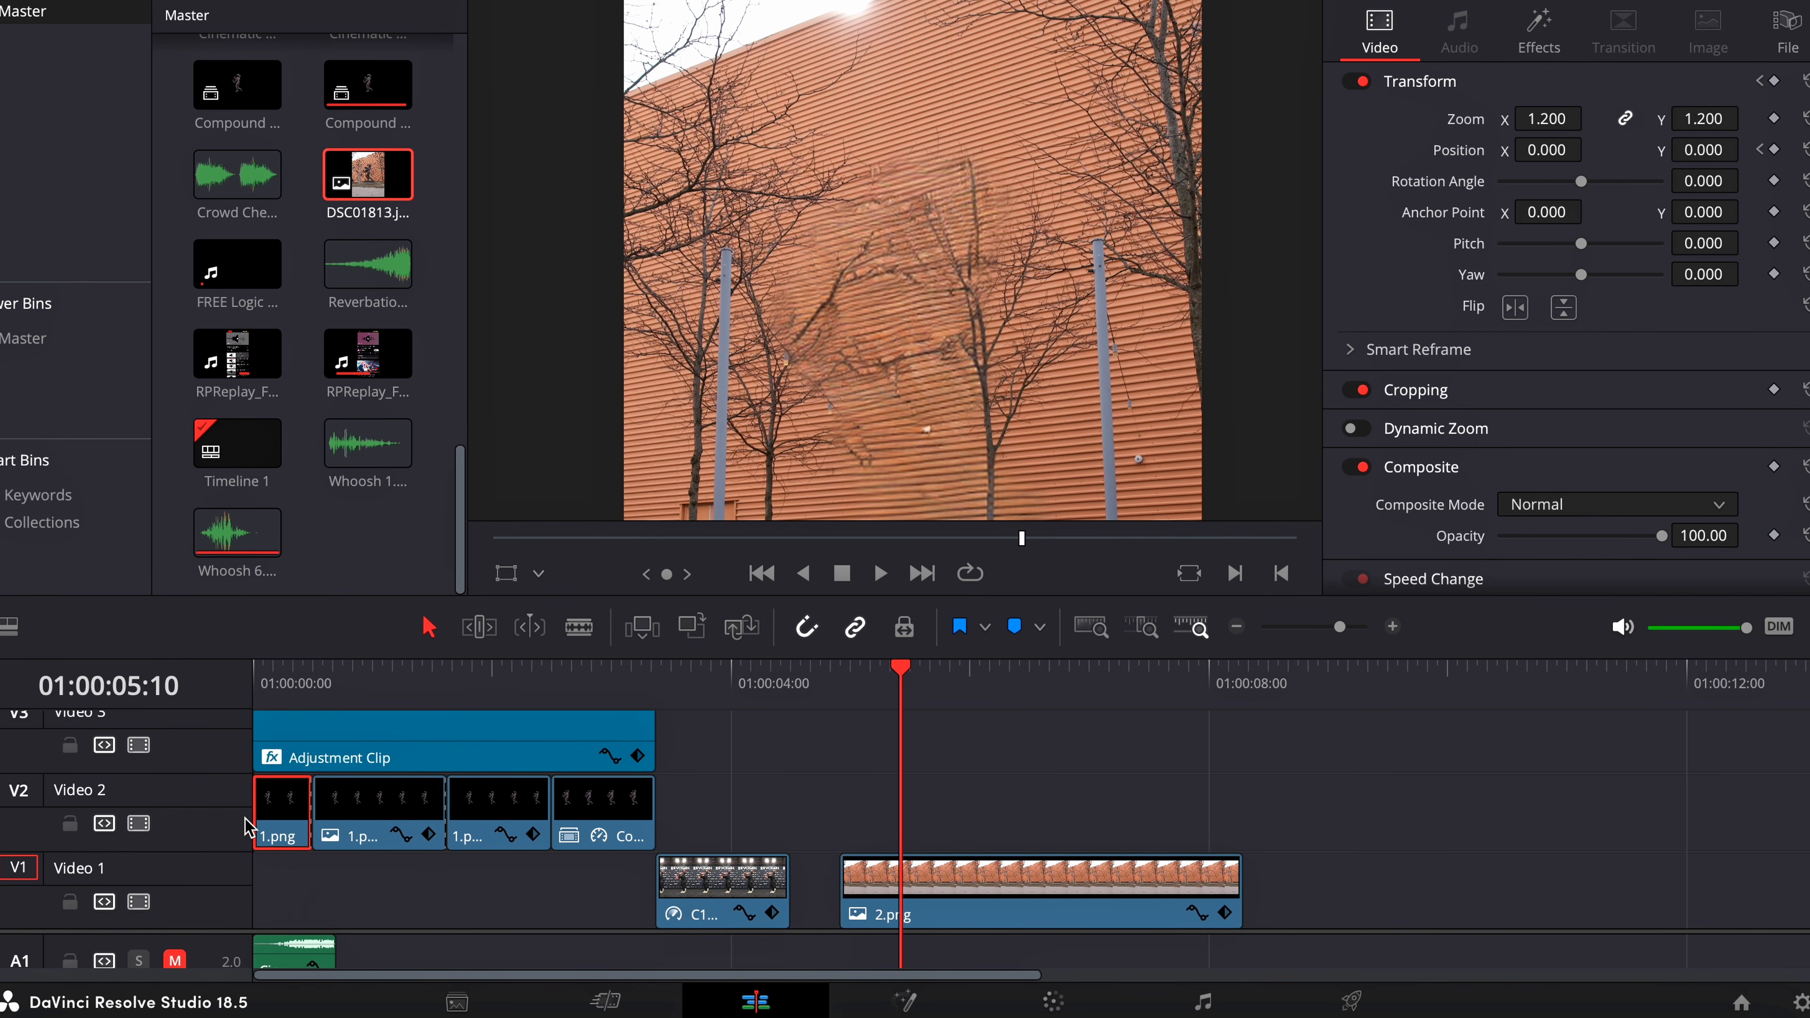
drag(990, 885, 313, 887)
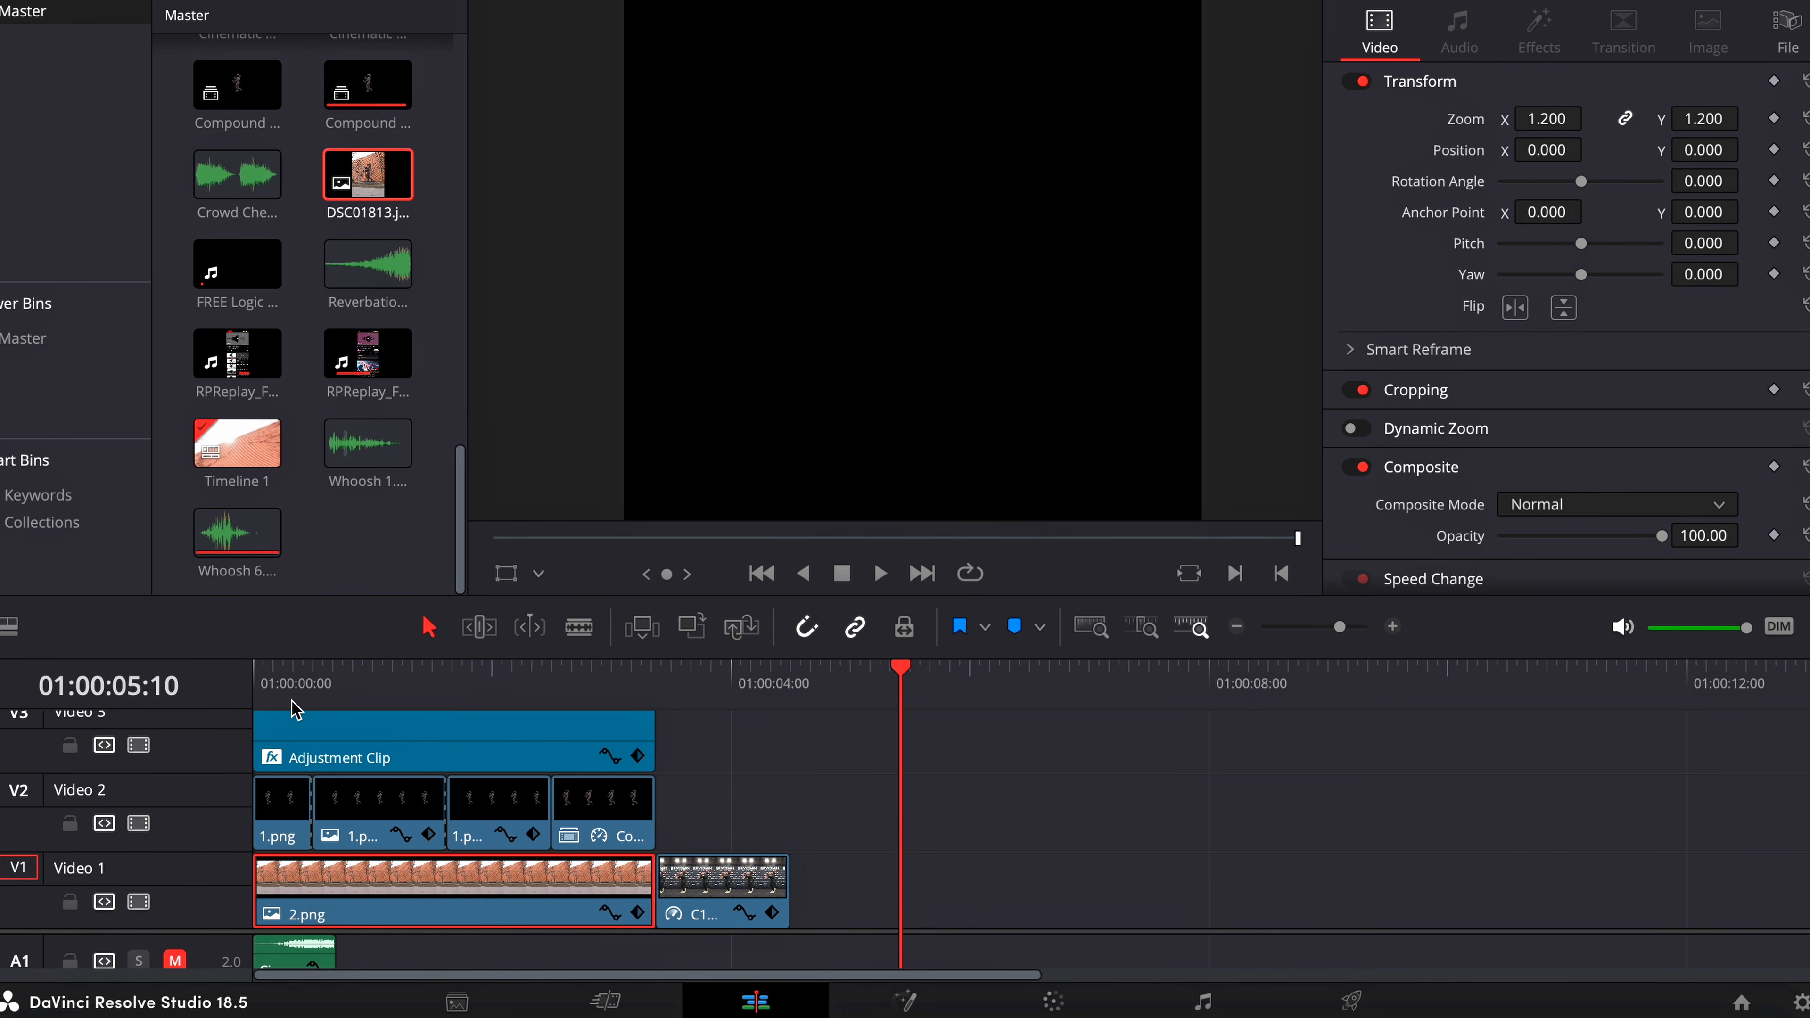
Play the opening from 01:00:00:00 and step frame by frame to 01:00:00:12 to examine the statue's landing
click(257, 683)
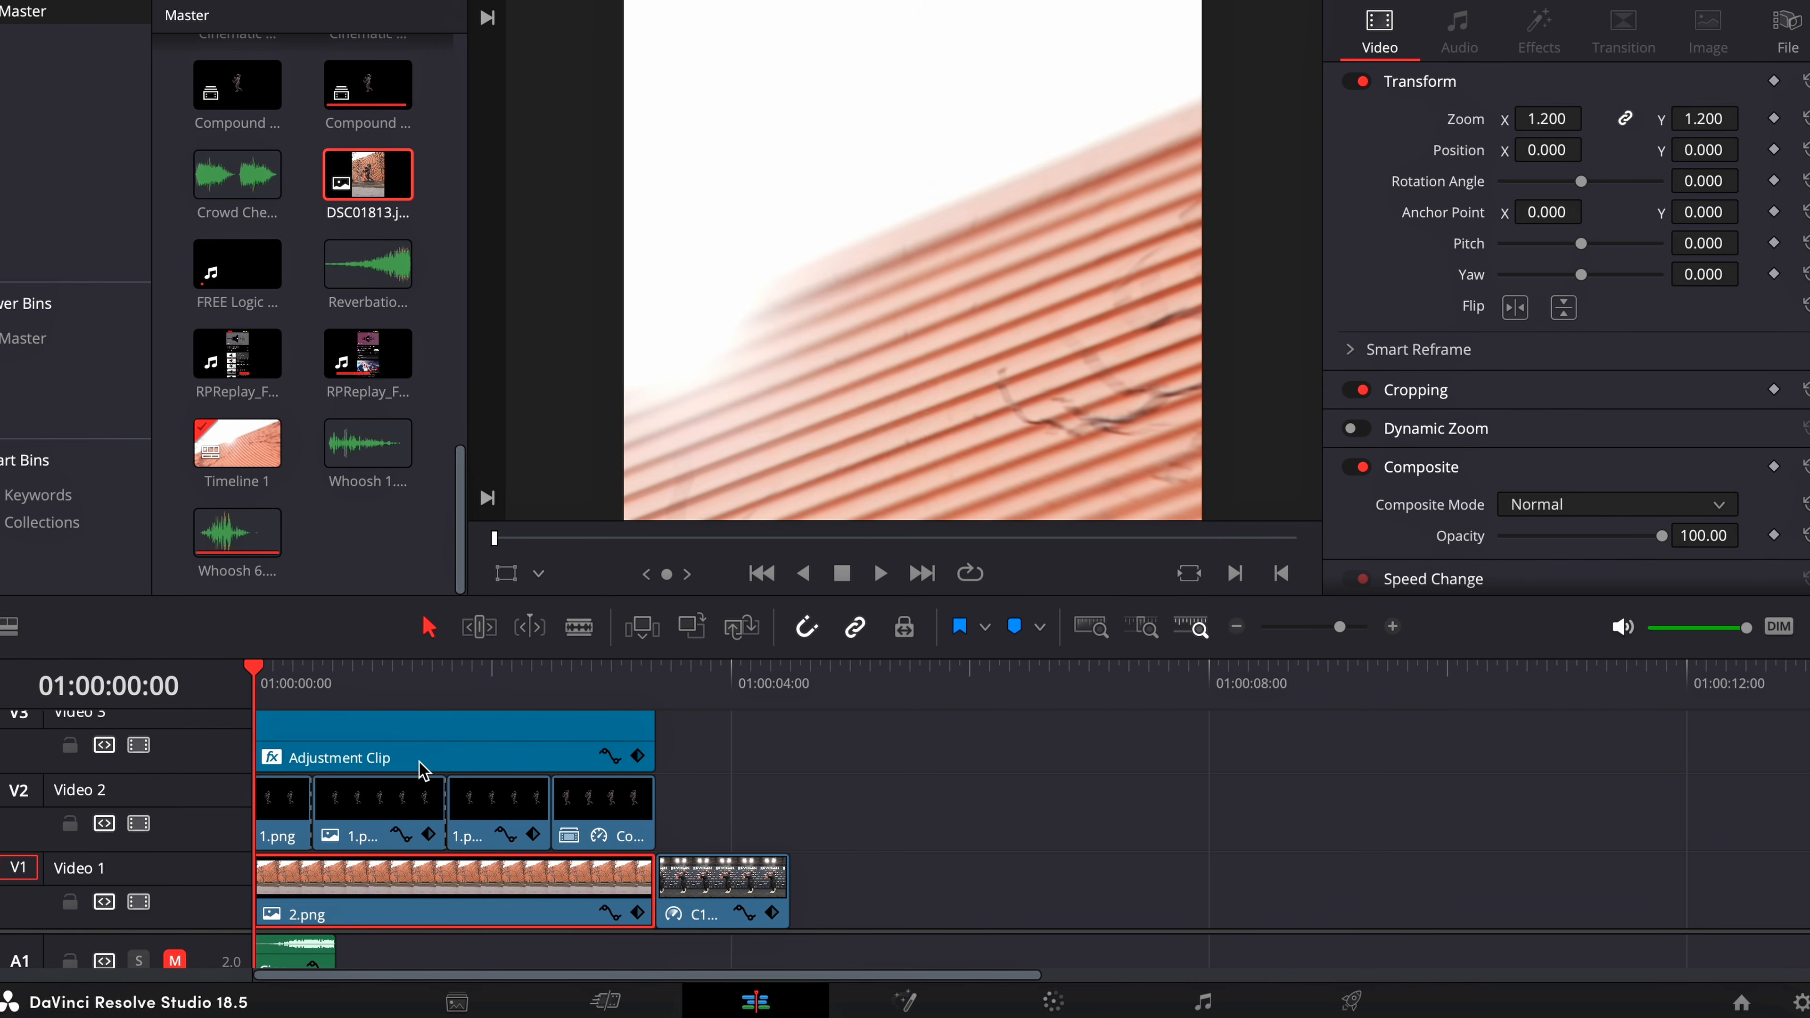
key(space)
key(space)
scroll(969, 296, down, 8)
drag(975, 280, 968, 235)
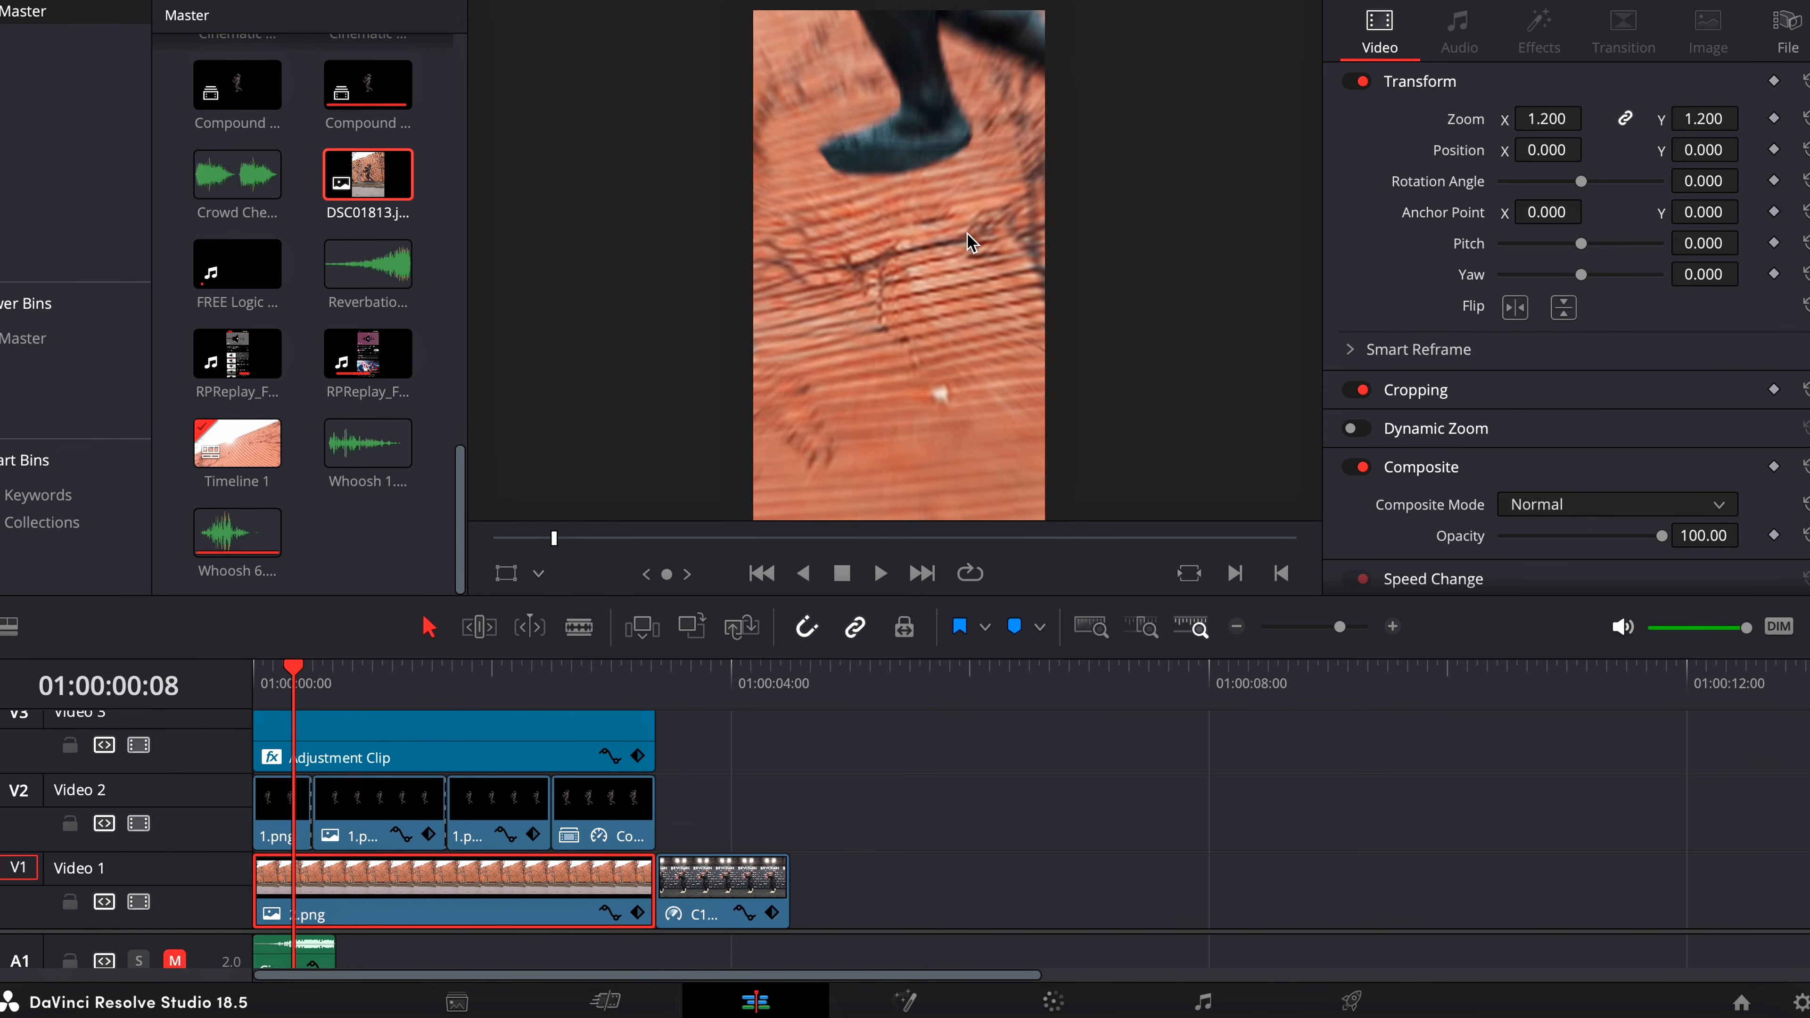
key(Right)
key(Right)
key(Right)
key(Right)
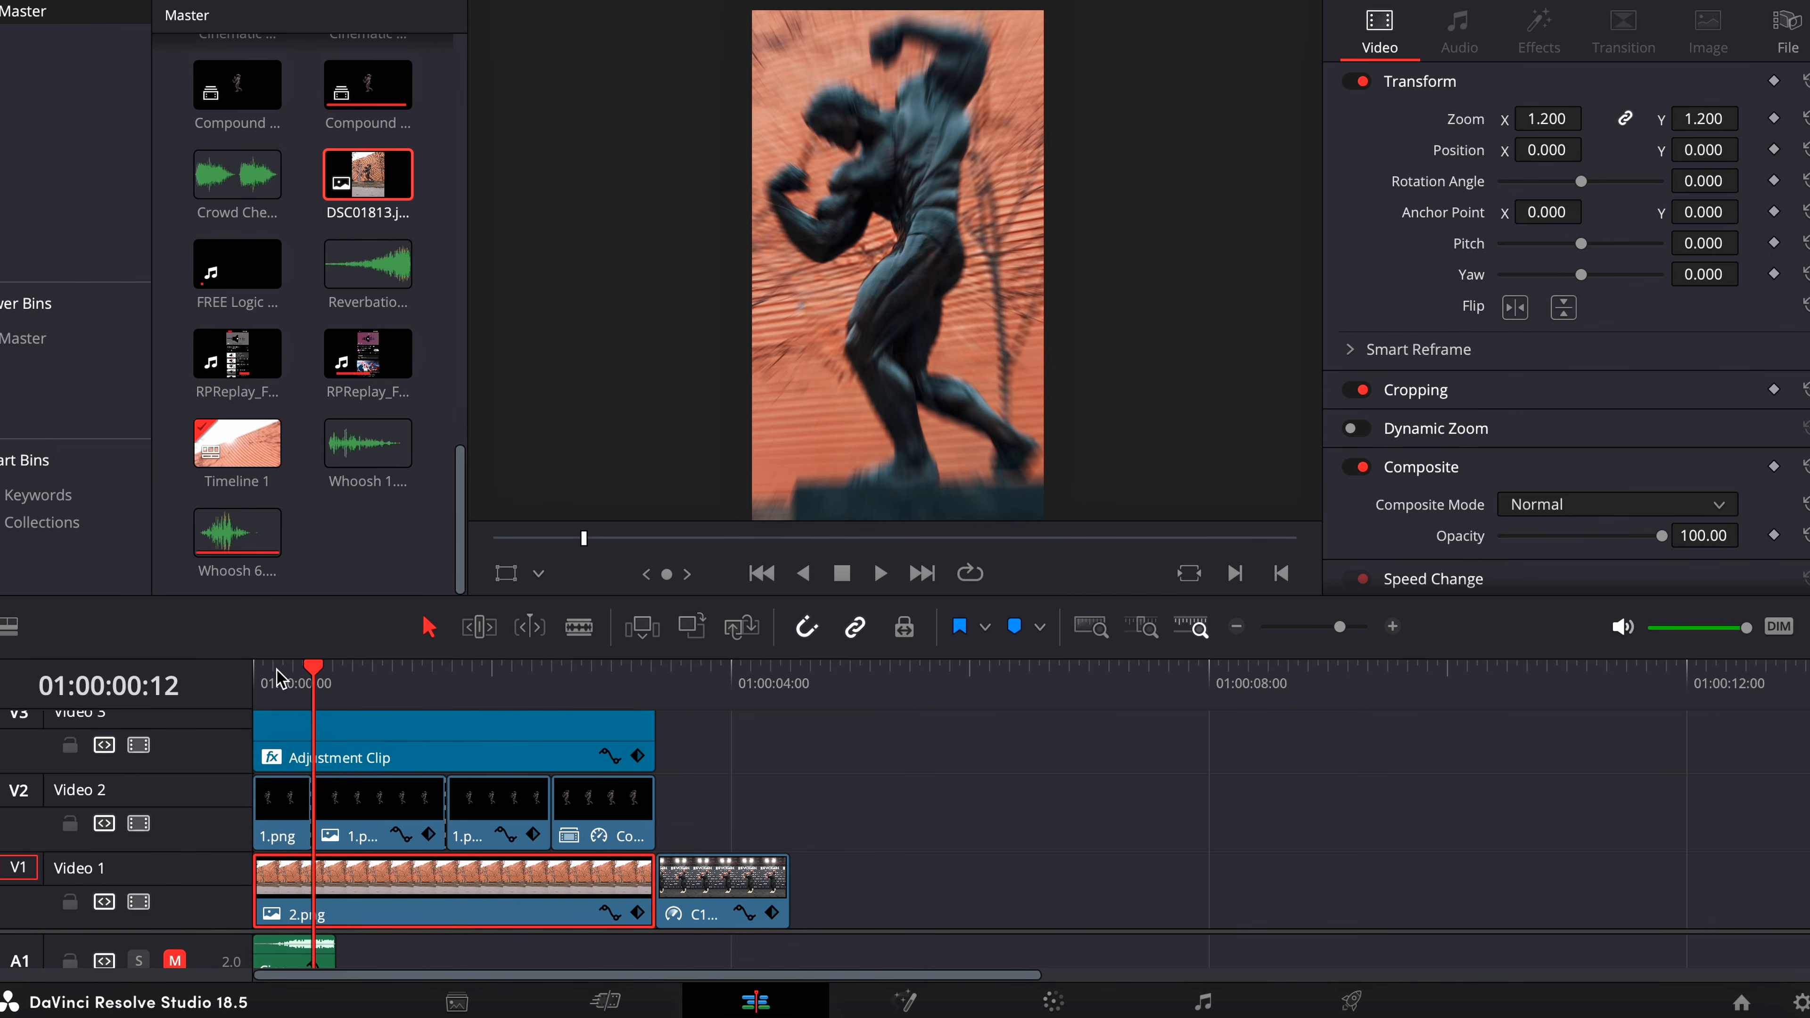
Select the first 1.png clip and examine its Position keyframes from the timeline start to 01:00:00:12
key(Home)
click(282, 819)
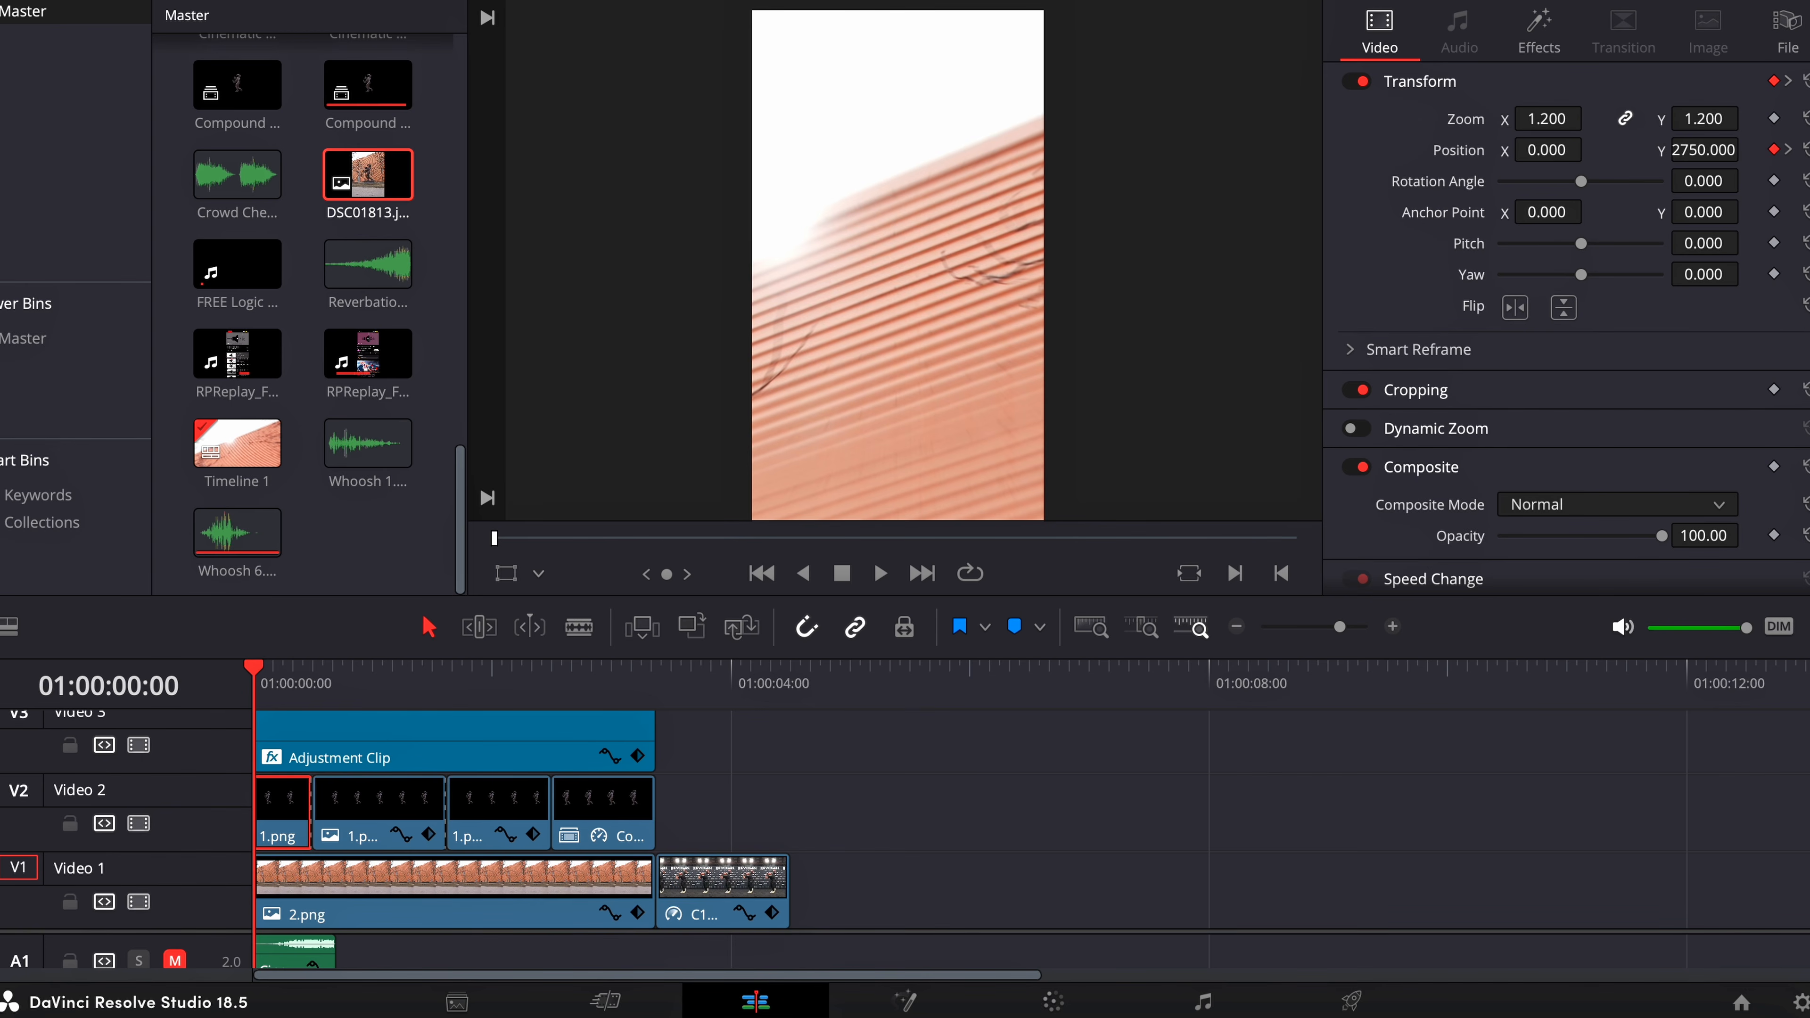
key(space)
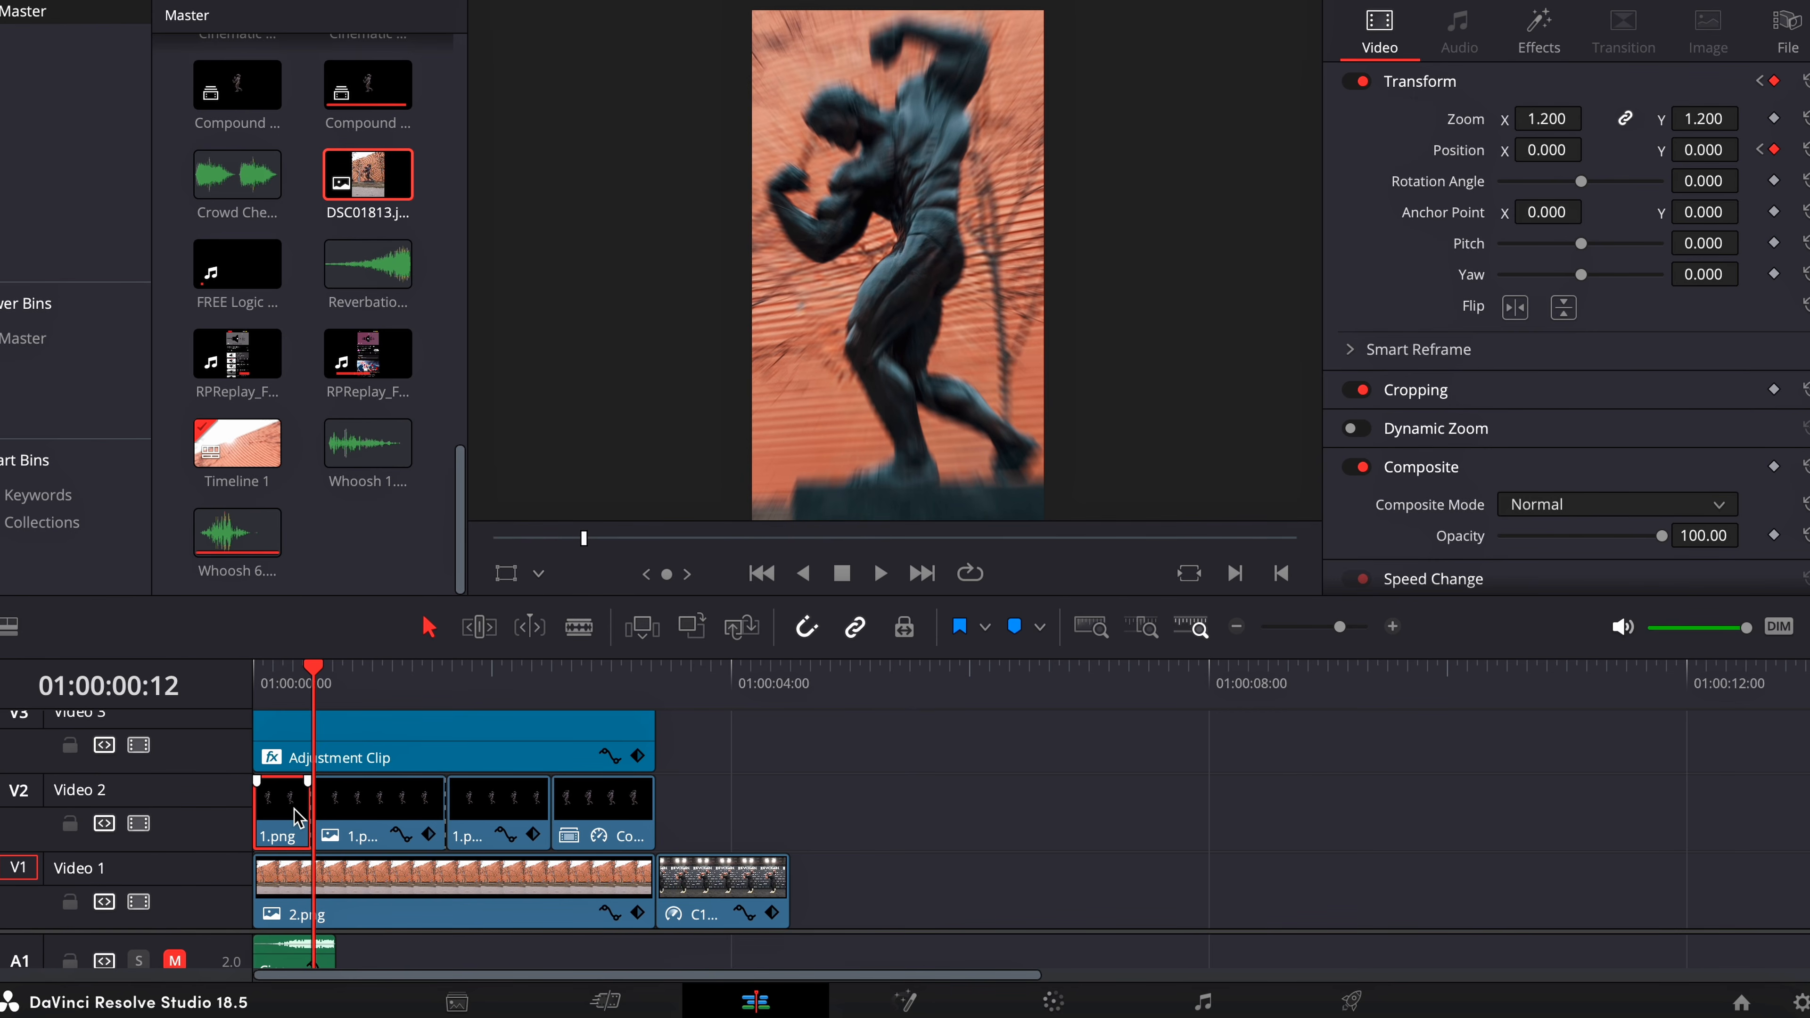
scroll(1014, 148, down, 2)
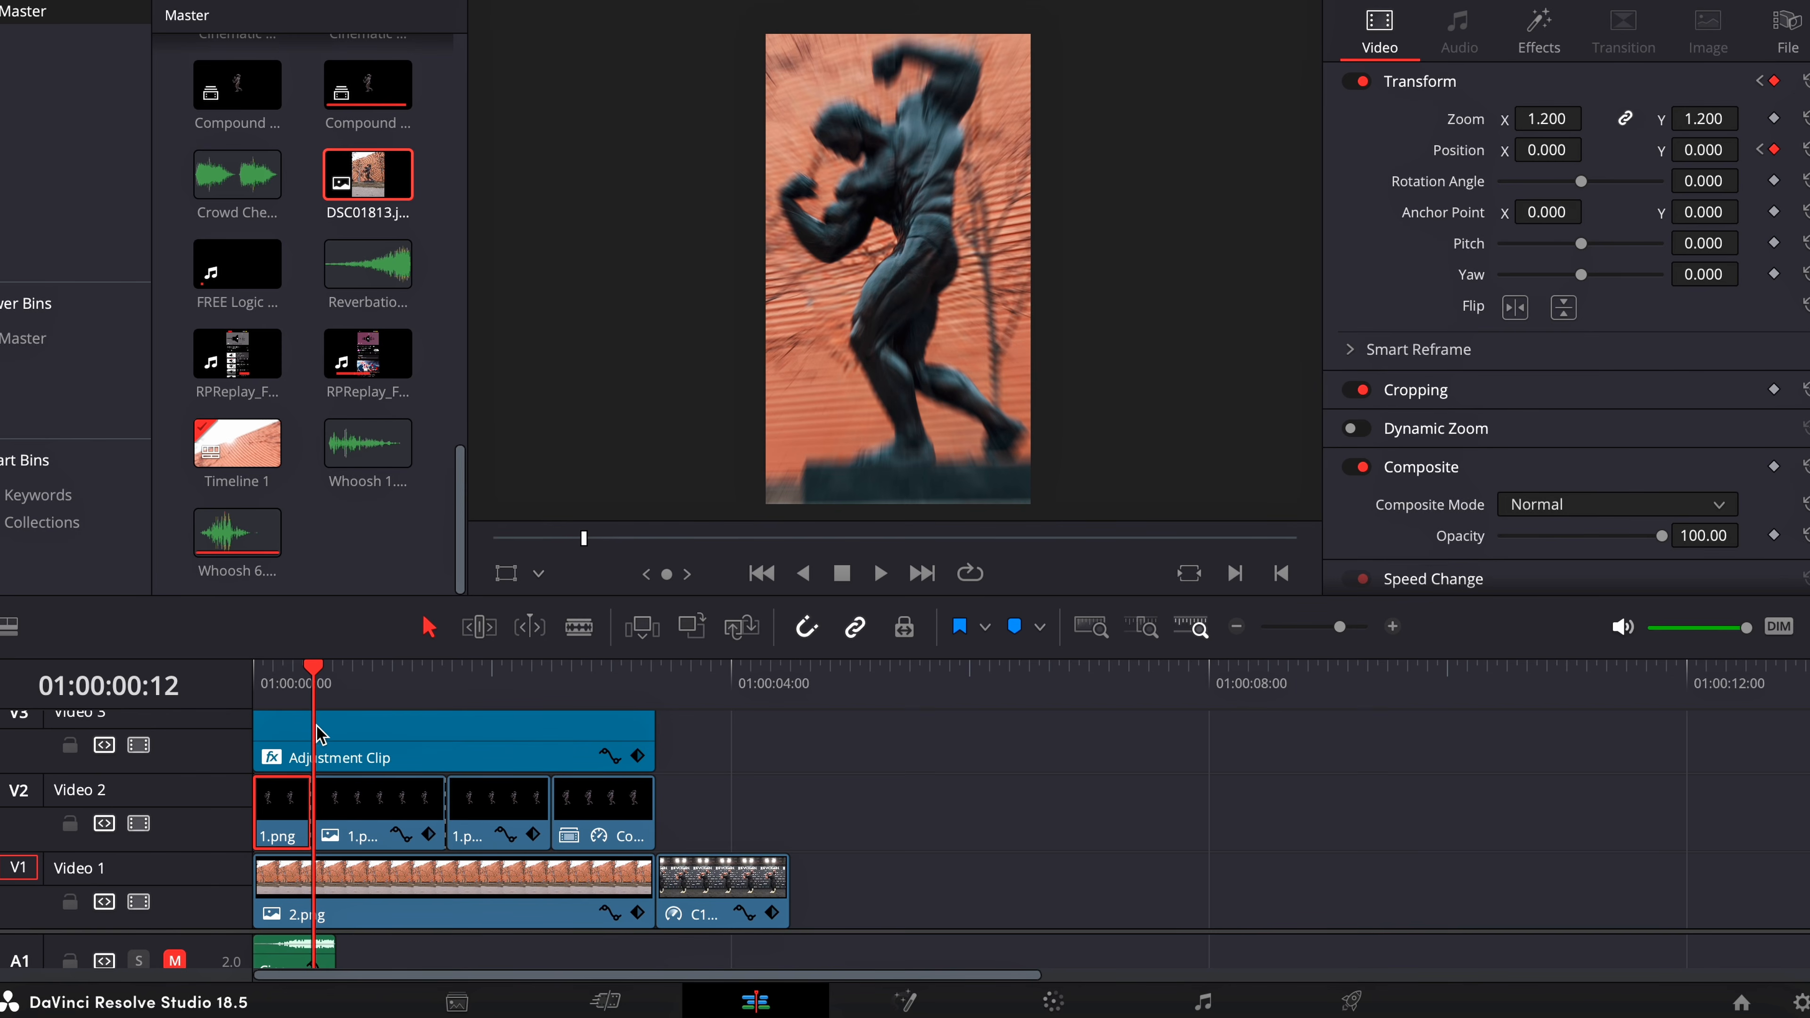
Move the long Video 3 adjustment clip to start at about 01:00:02:21 and play the opening without it
click(337, 808)
key(Home)
scroll(353, 755, up, 1)
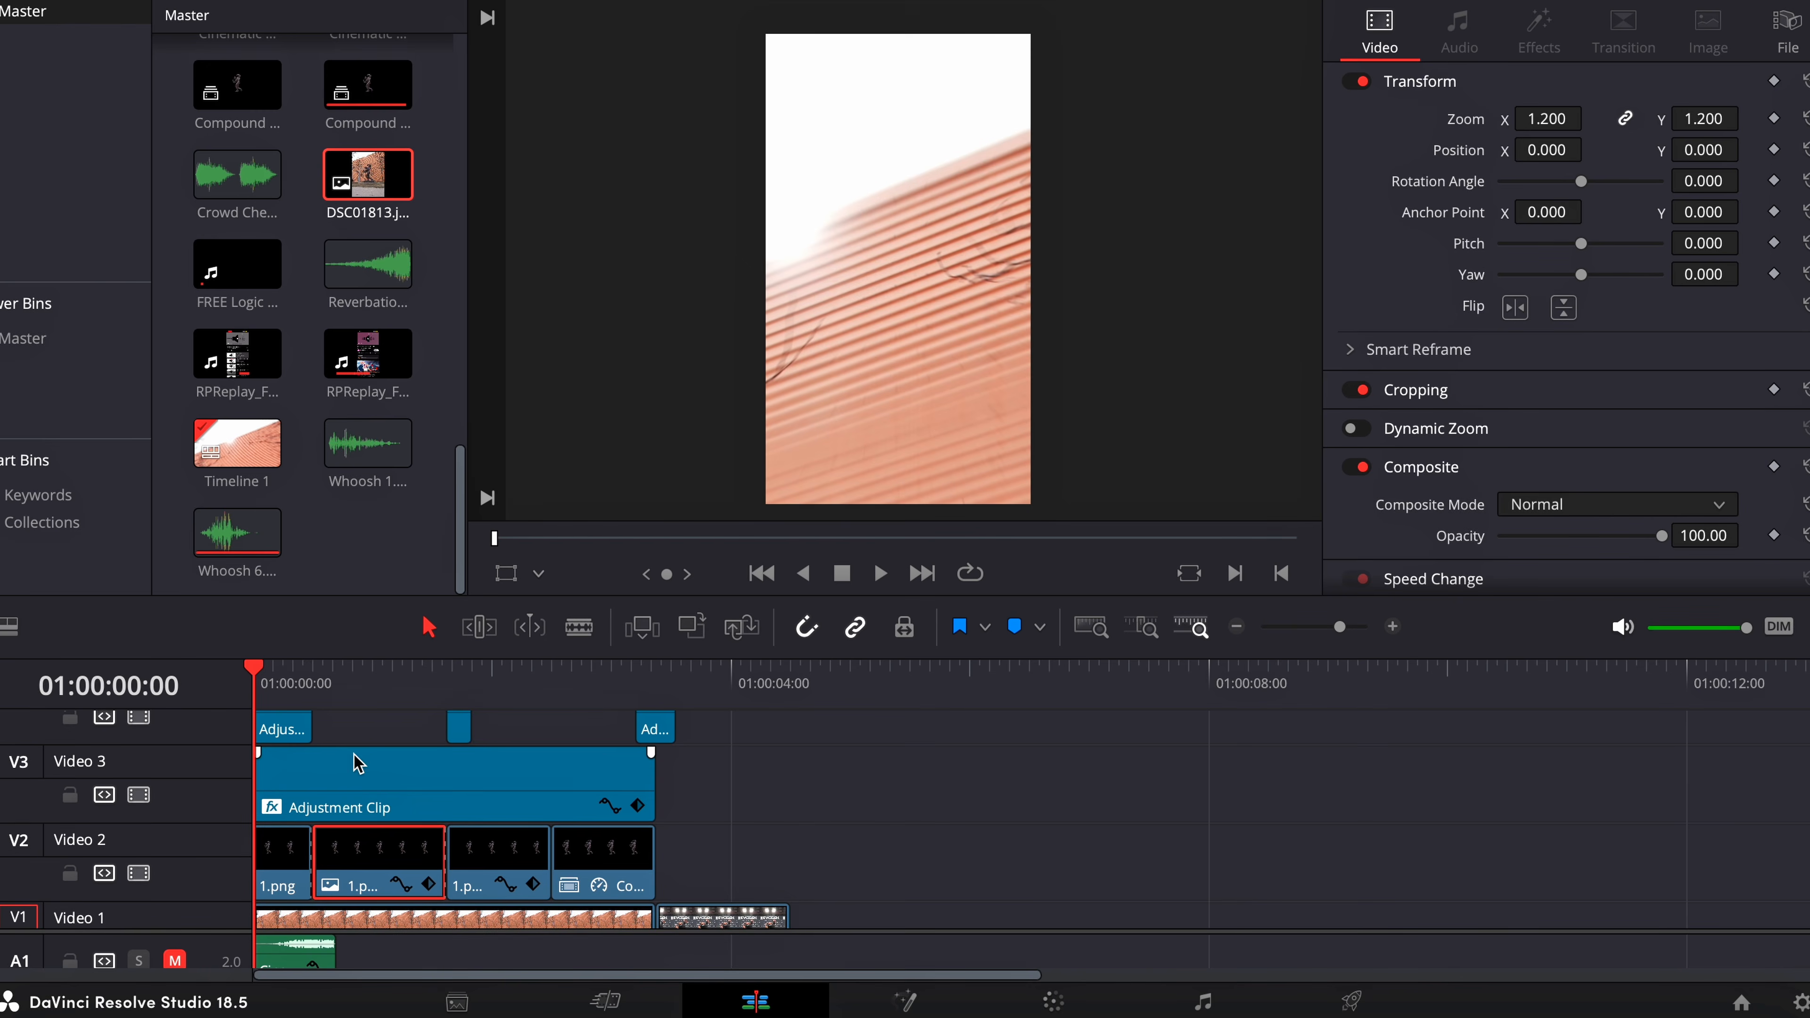
scroll(335, 773, up, 1)
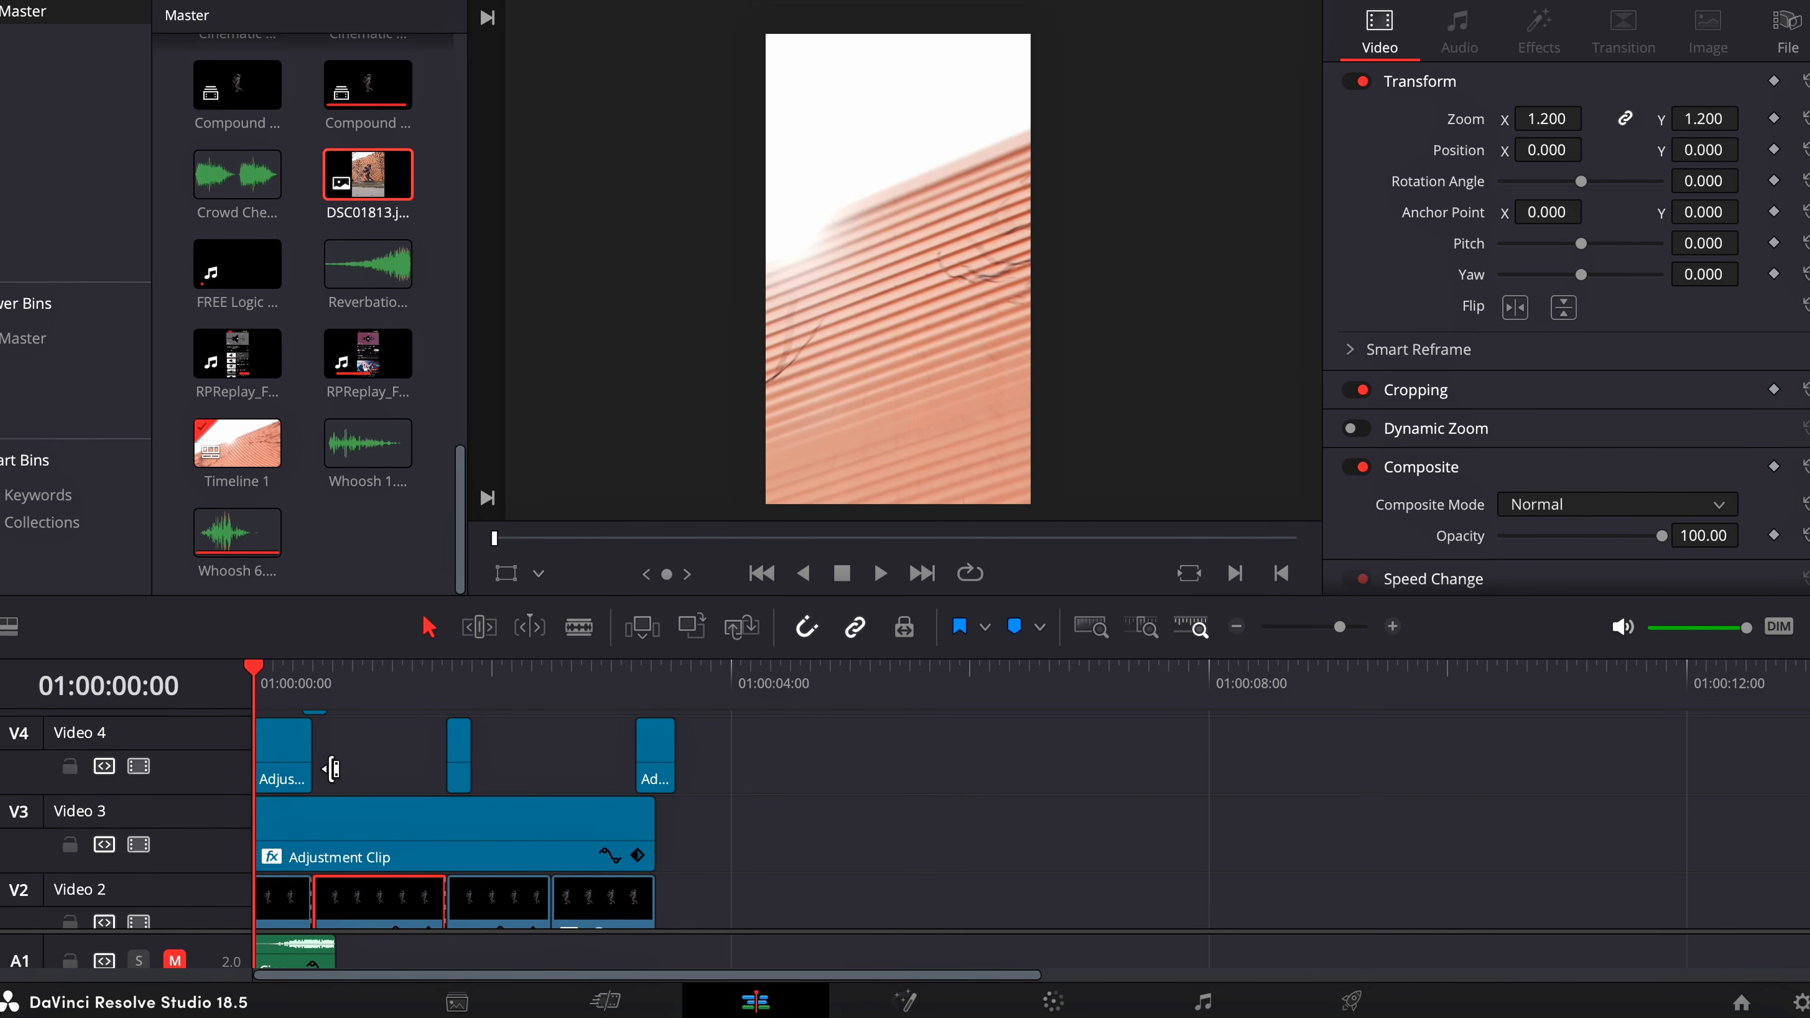
drag(330, 813, 676, 812)
key(space)
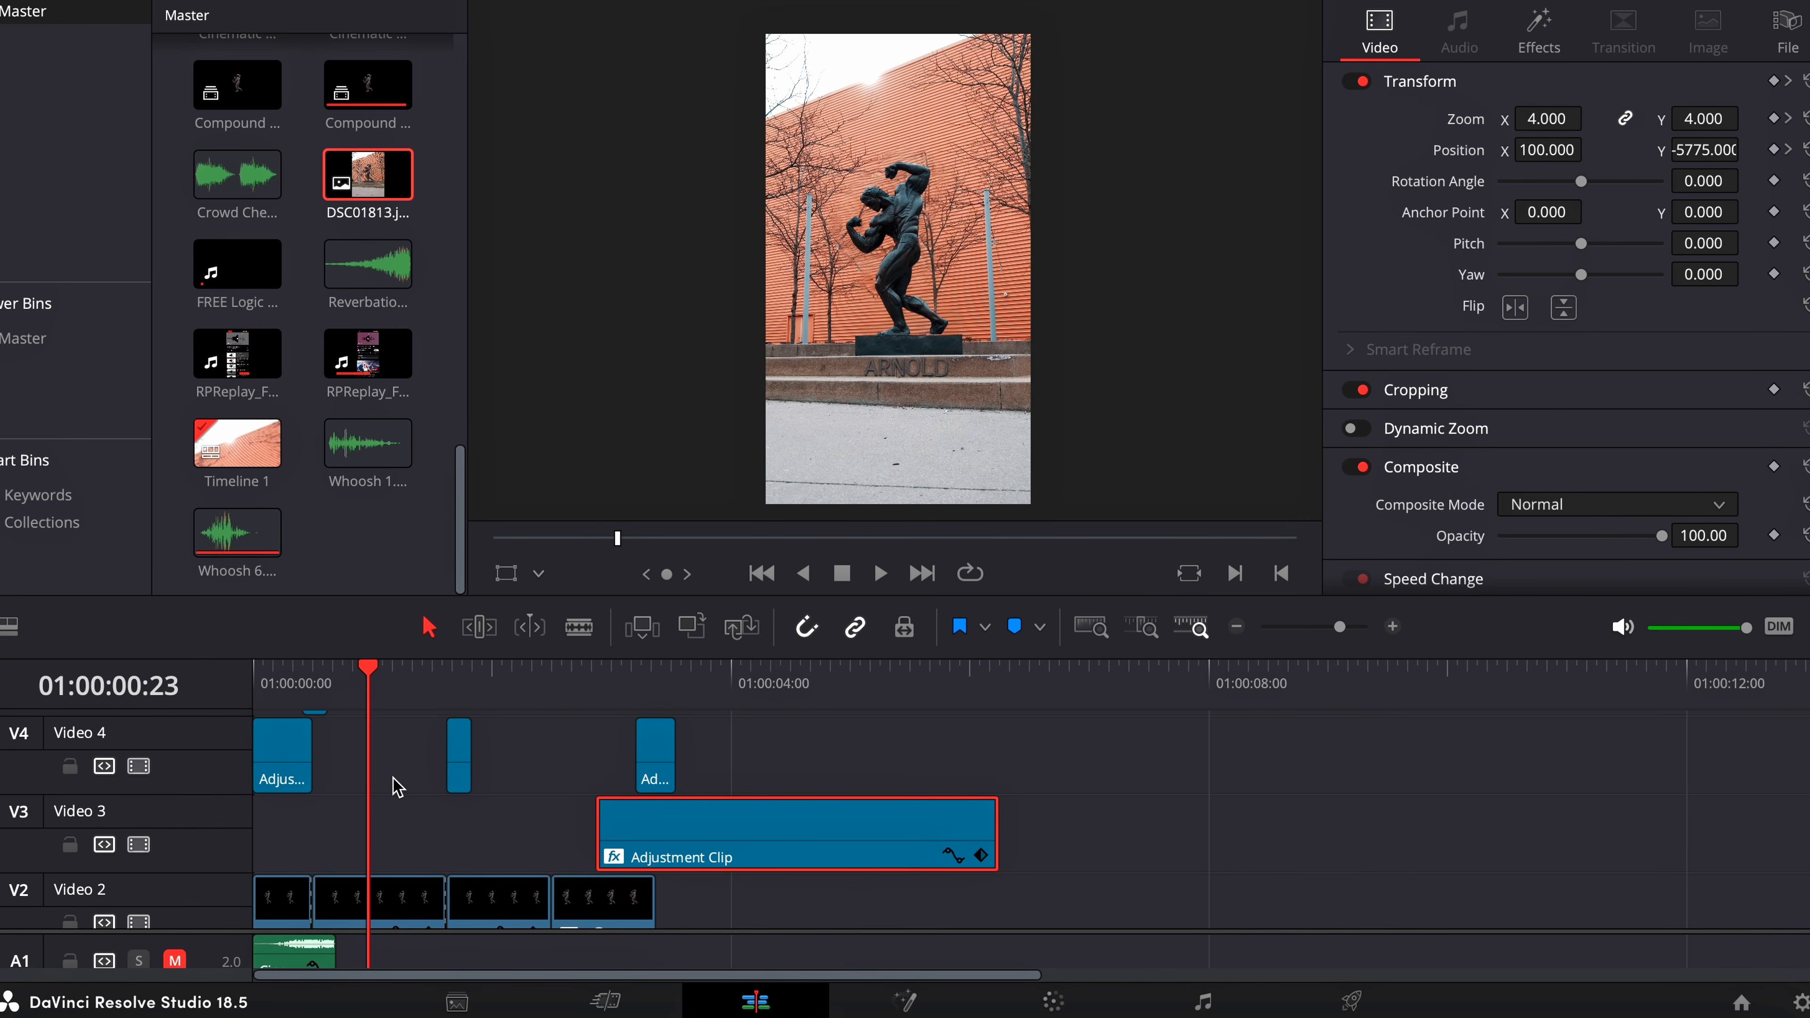
click(253, 676)
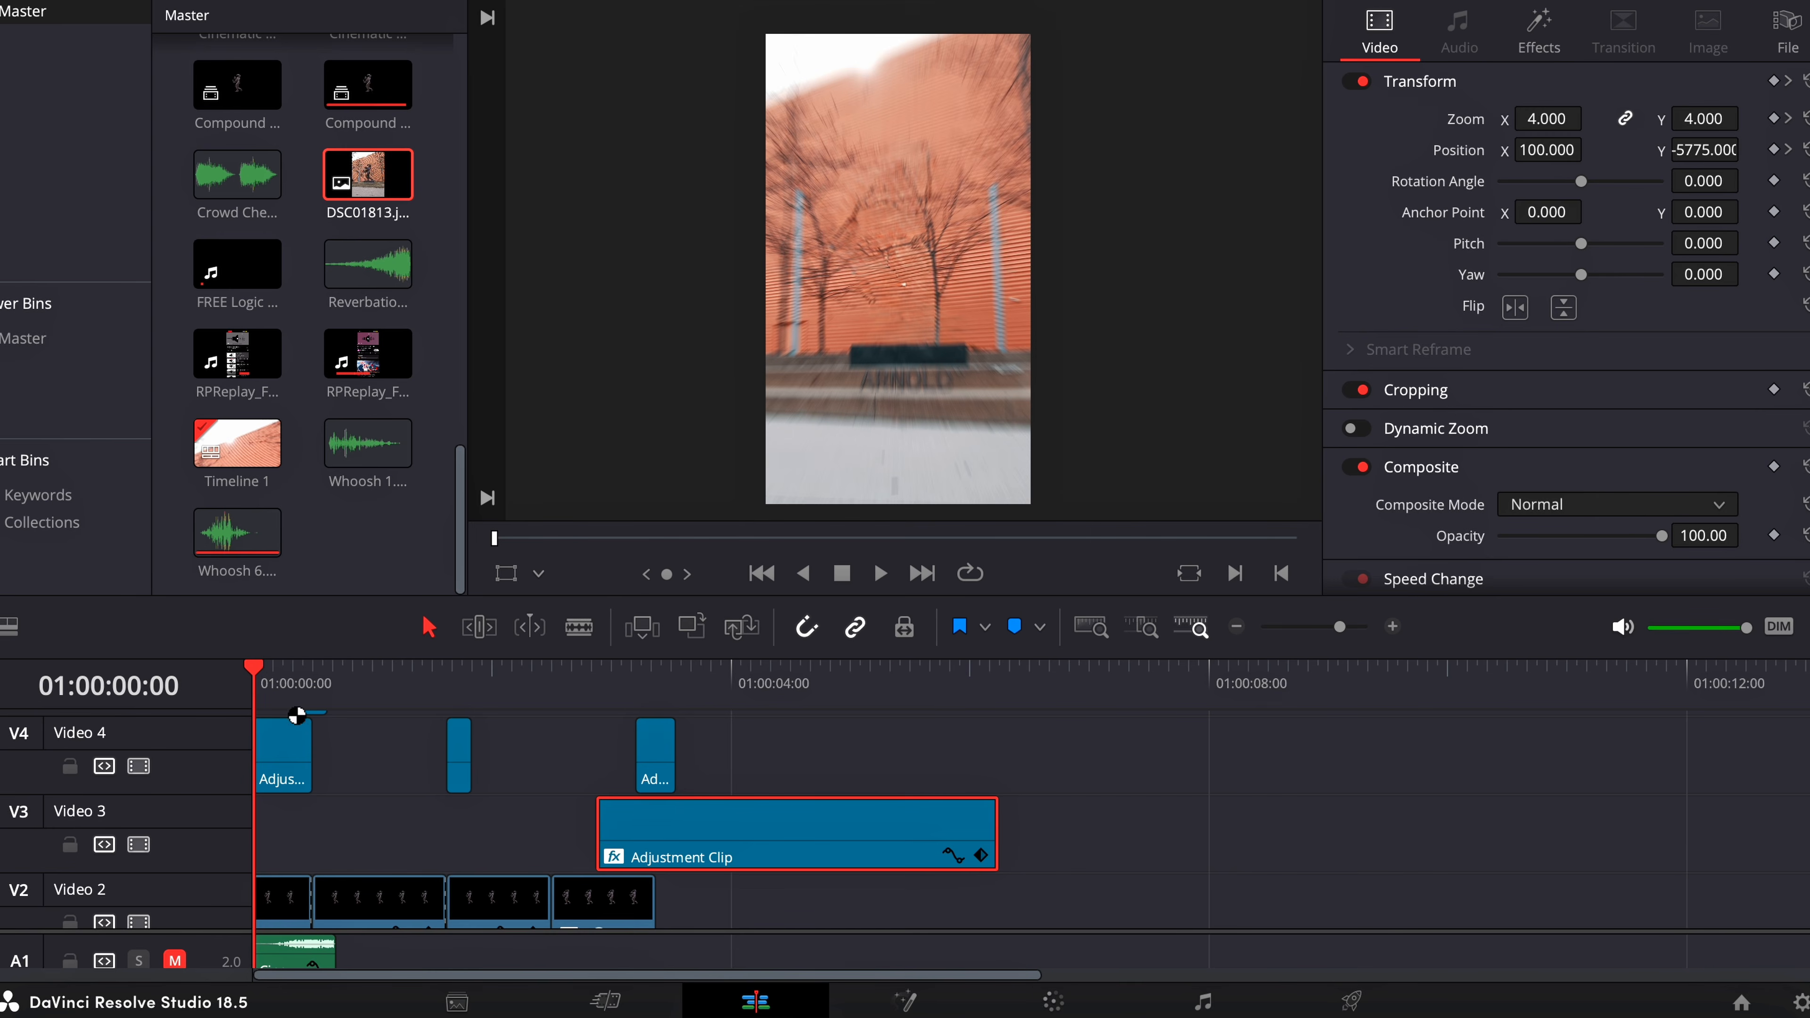
Select the first adjustment clip on Video 4 and examine its Zoom Blur and Camera Shake effects
click(279, 765)
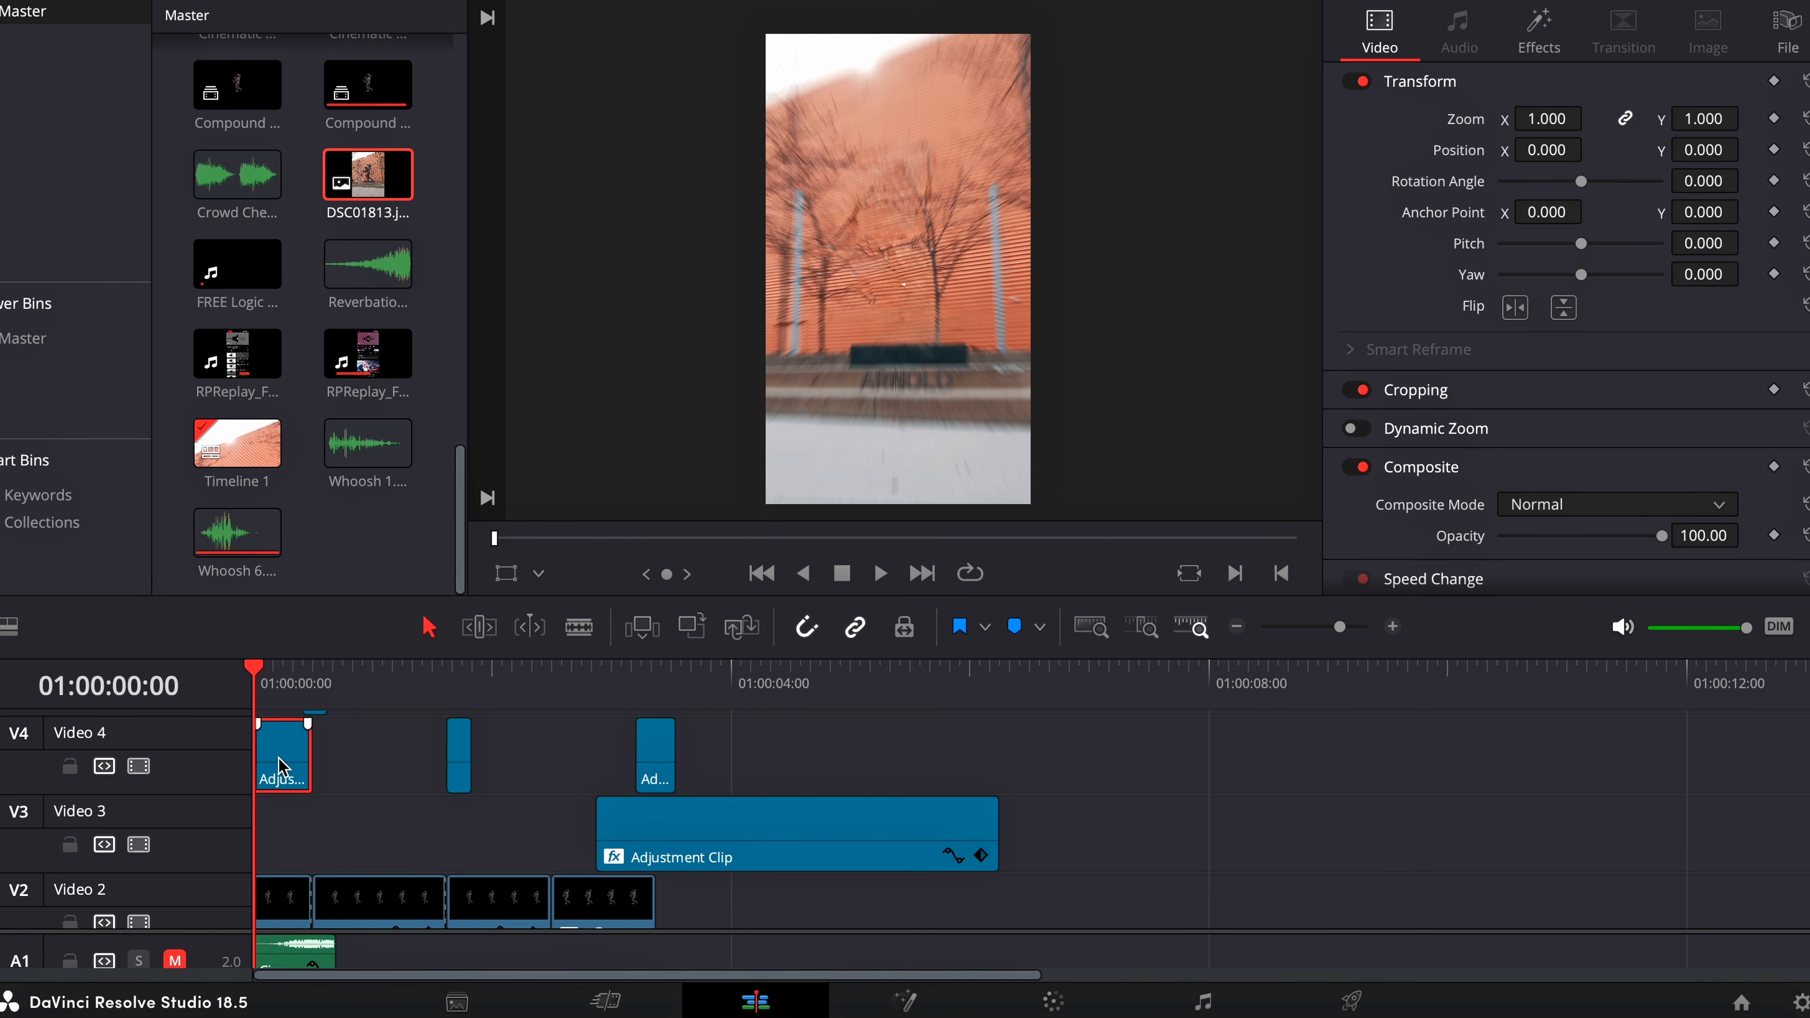
click(1568, 43)
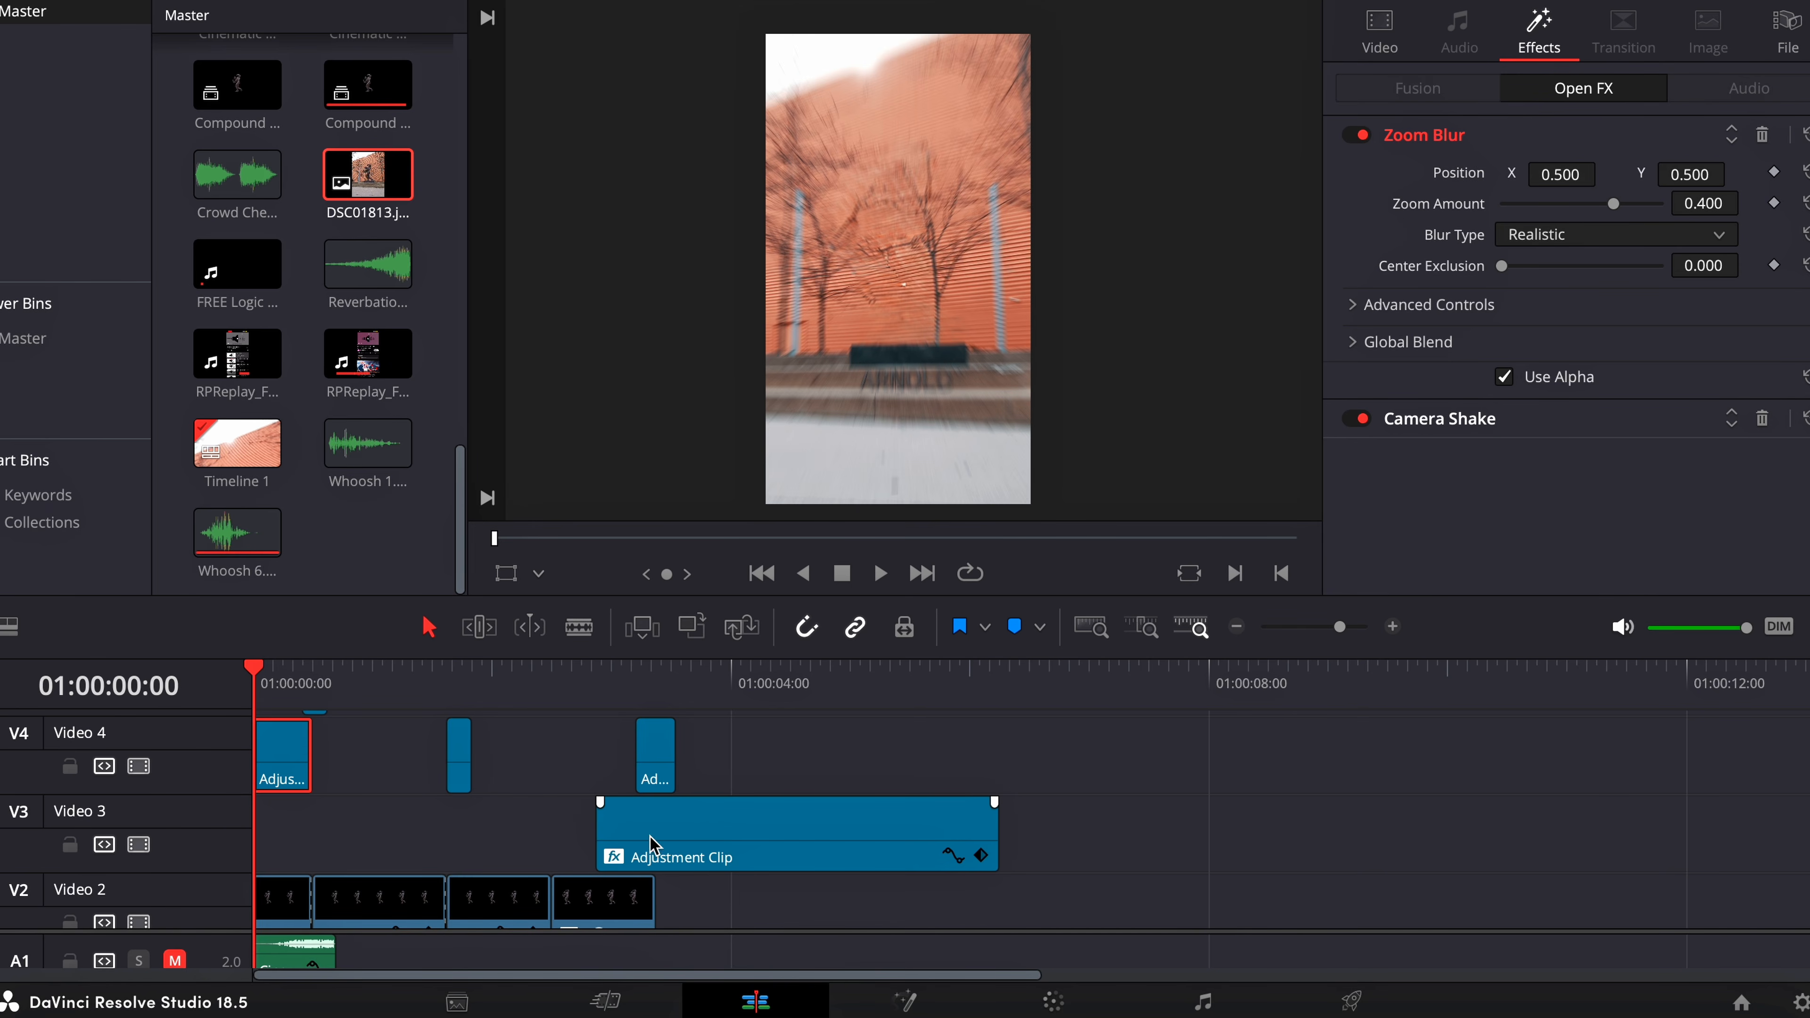
scroll(538, 817, down, 2)
scroll(530, 815, up, 2)
Move the long Video 3 adjustment clip back to the timeline start, play the opening with it and return the playhead to 01:00:00:00
drag(659, 847, 299, 840)
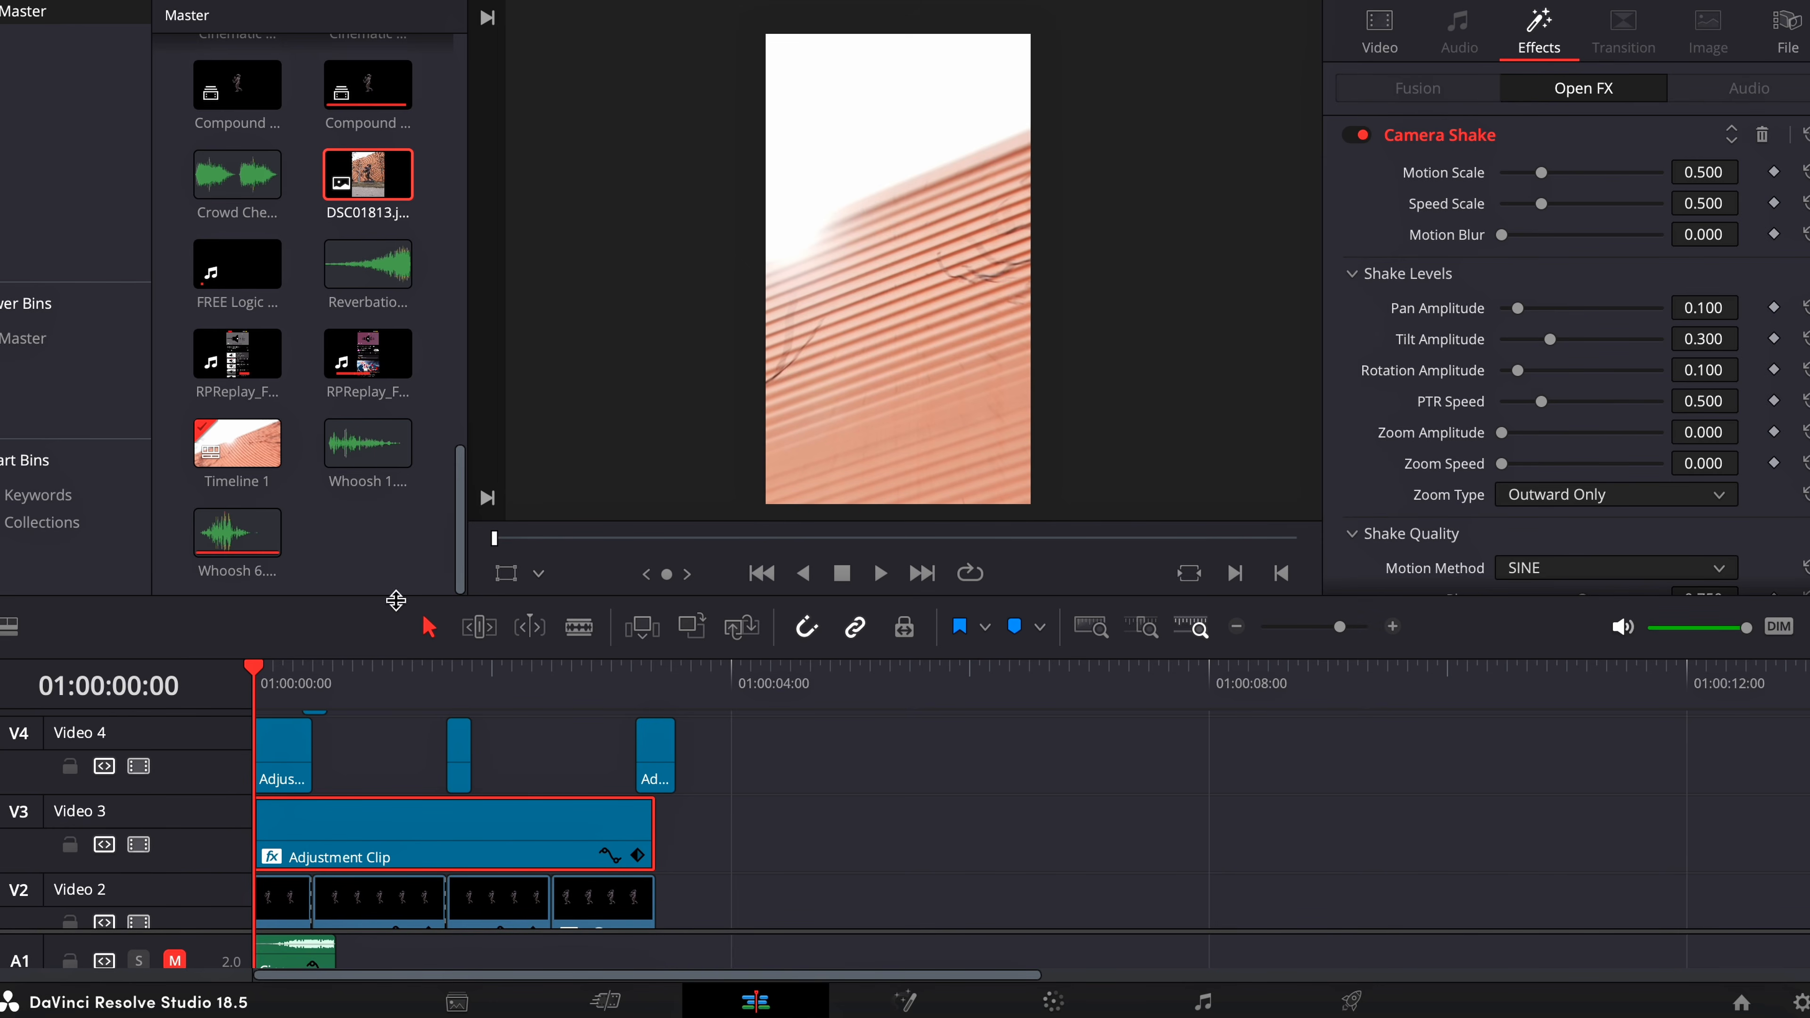
key(space)
key(space)
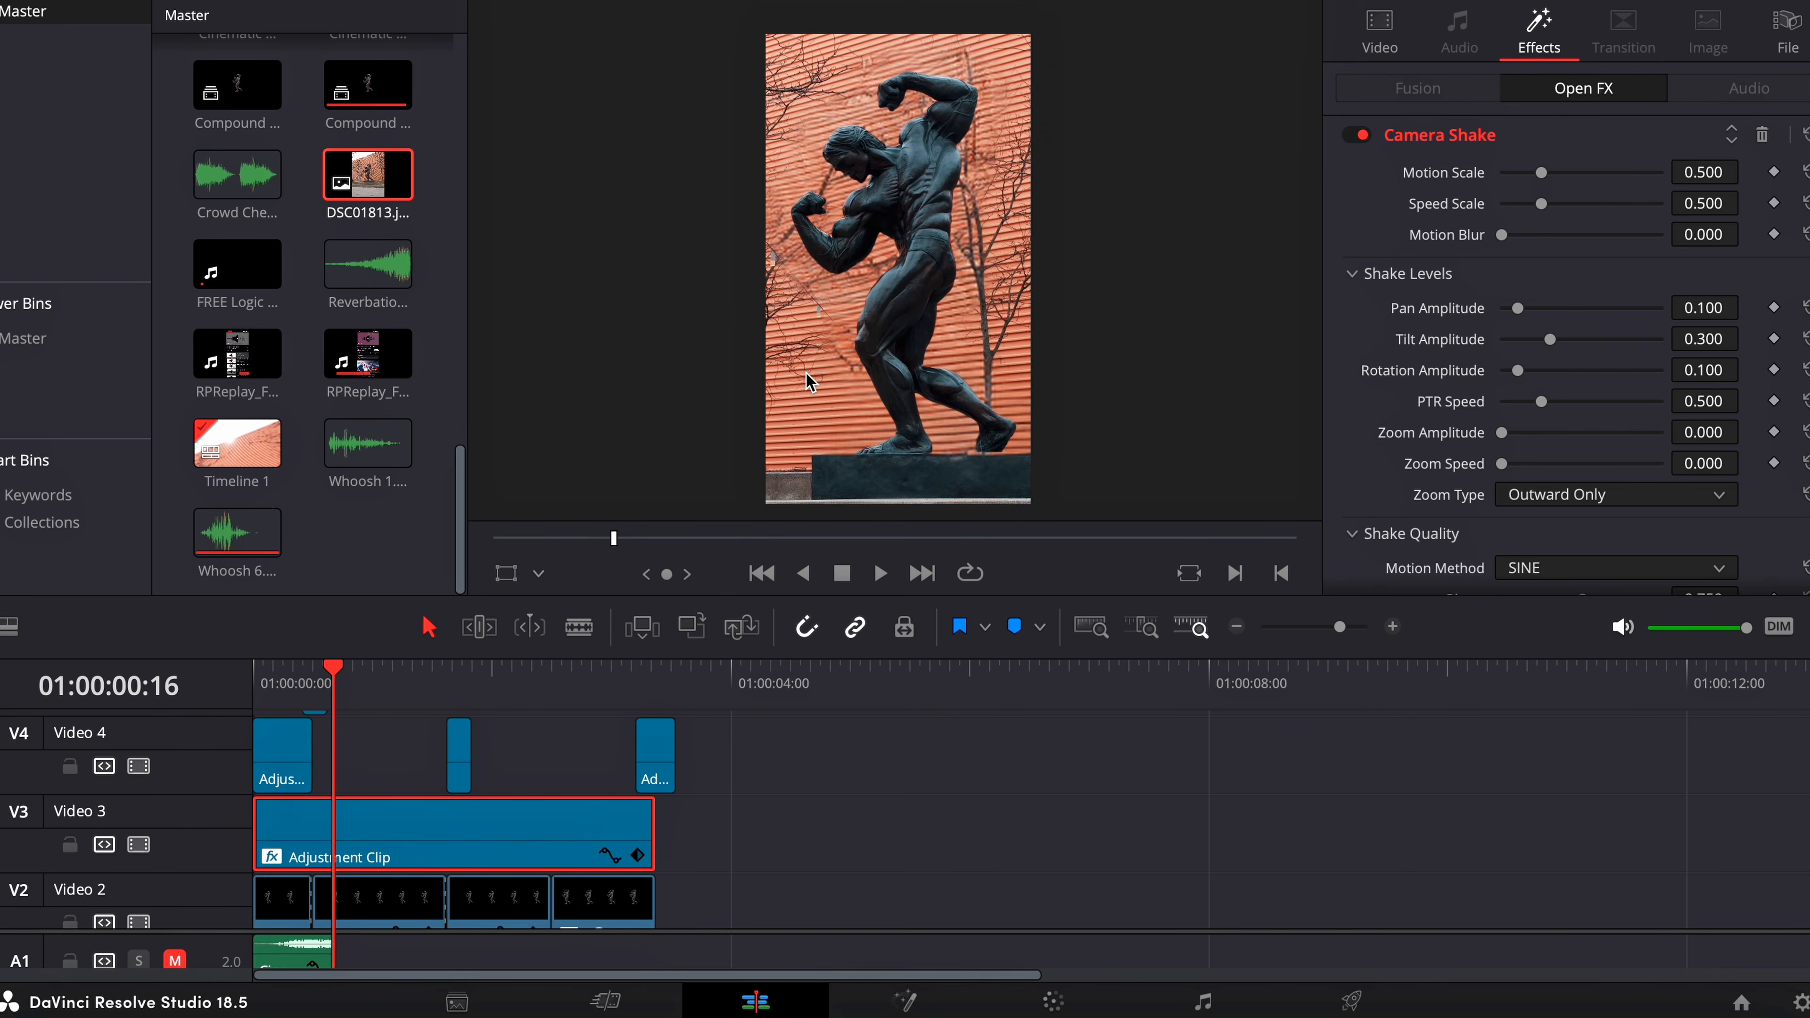
drag(317, 688, 243, 689)
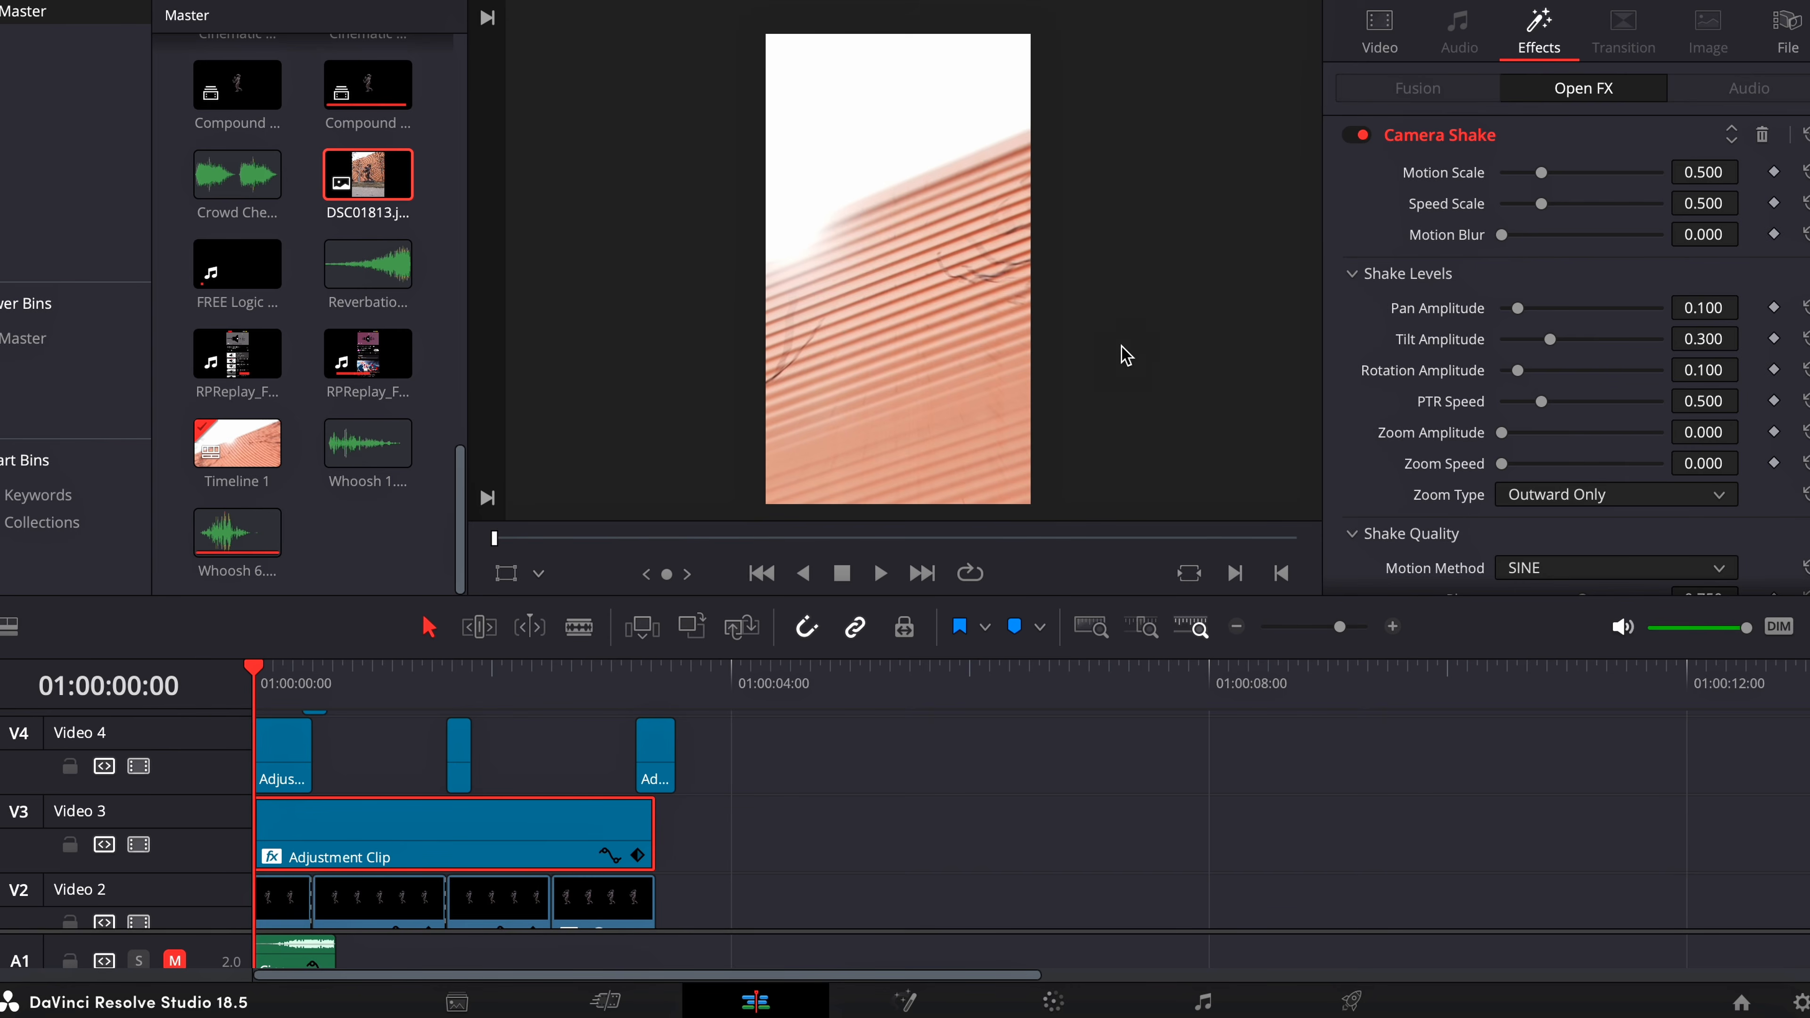
Try a Zoom of 1 on the Video 3 adjustment clip's keyframe at the timeline start
click(1385, 50)
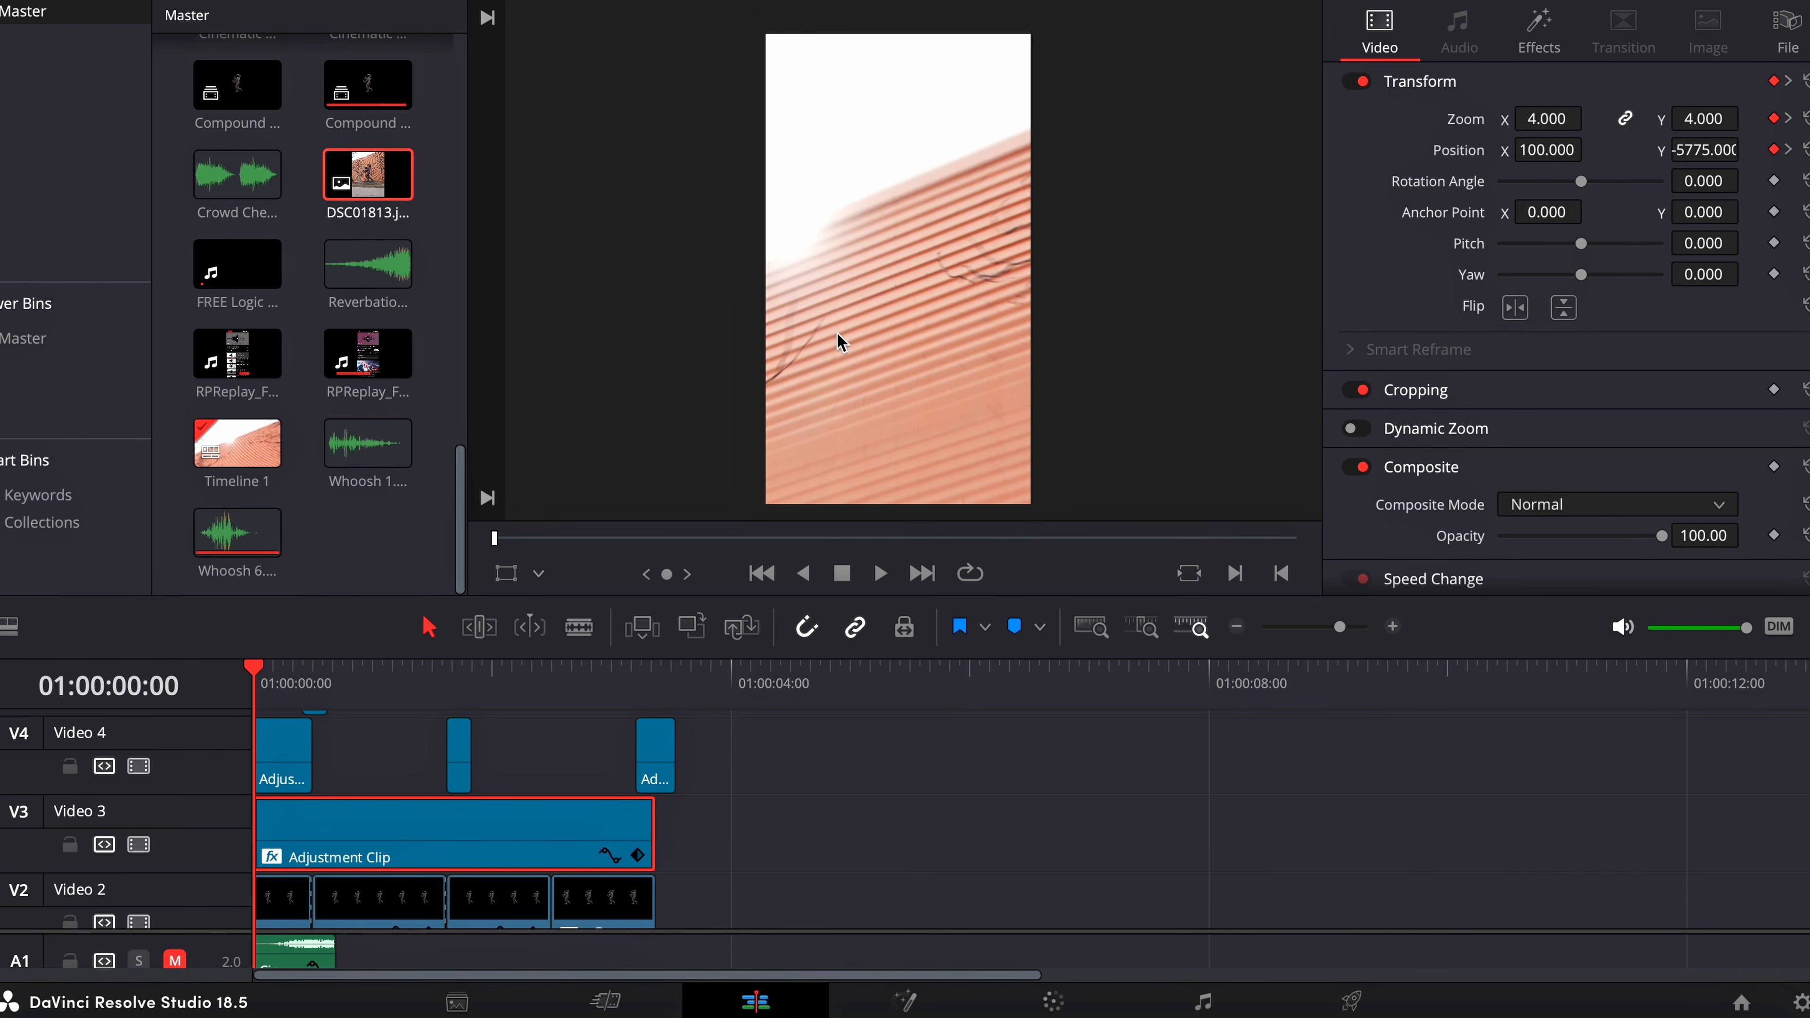
click(1543, 119)
key(BackSpace)
text(1)
key(Return)
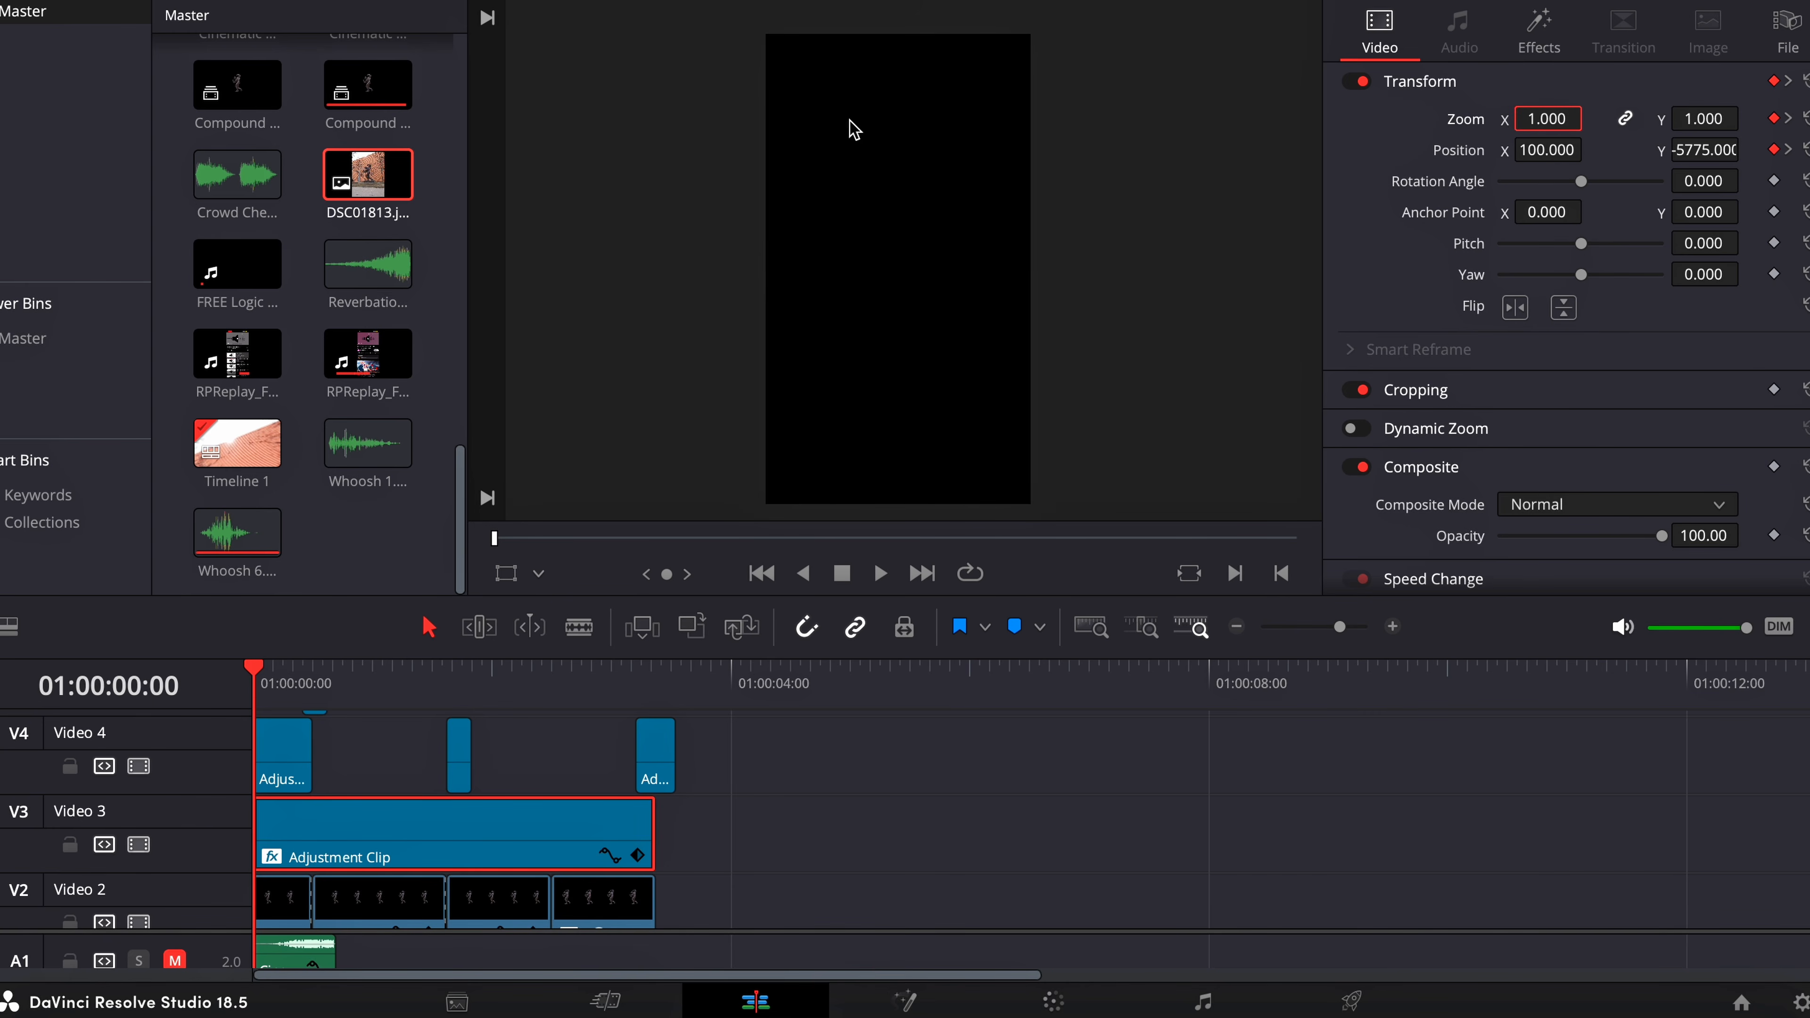
Try Zoom values of 3.24 and 3.23 on the Video 3 adjustment clip's first keyframe
click(1546, 119)
text(3.24)
key(Return)
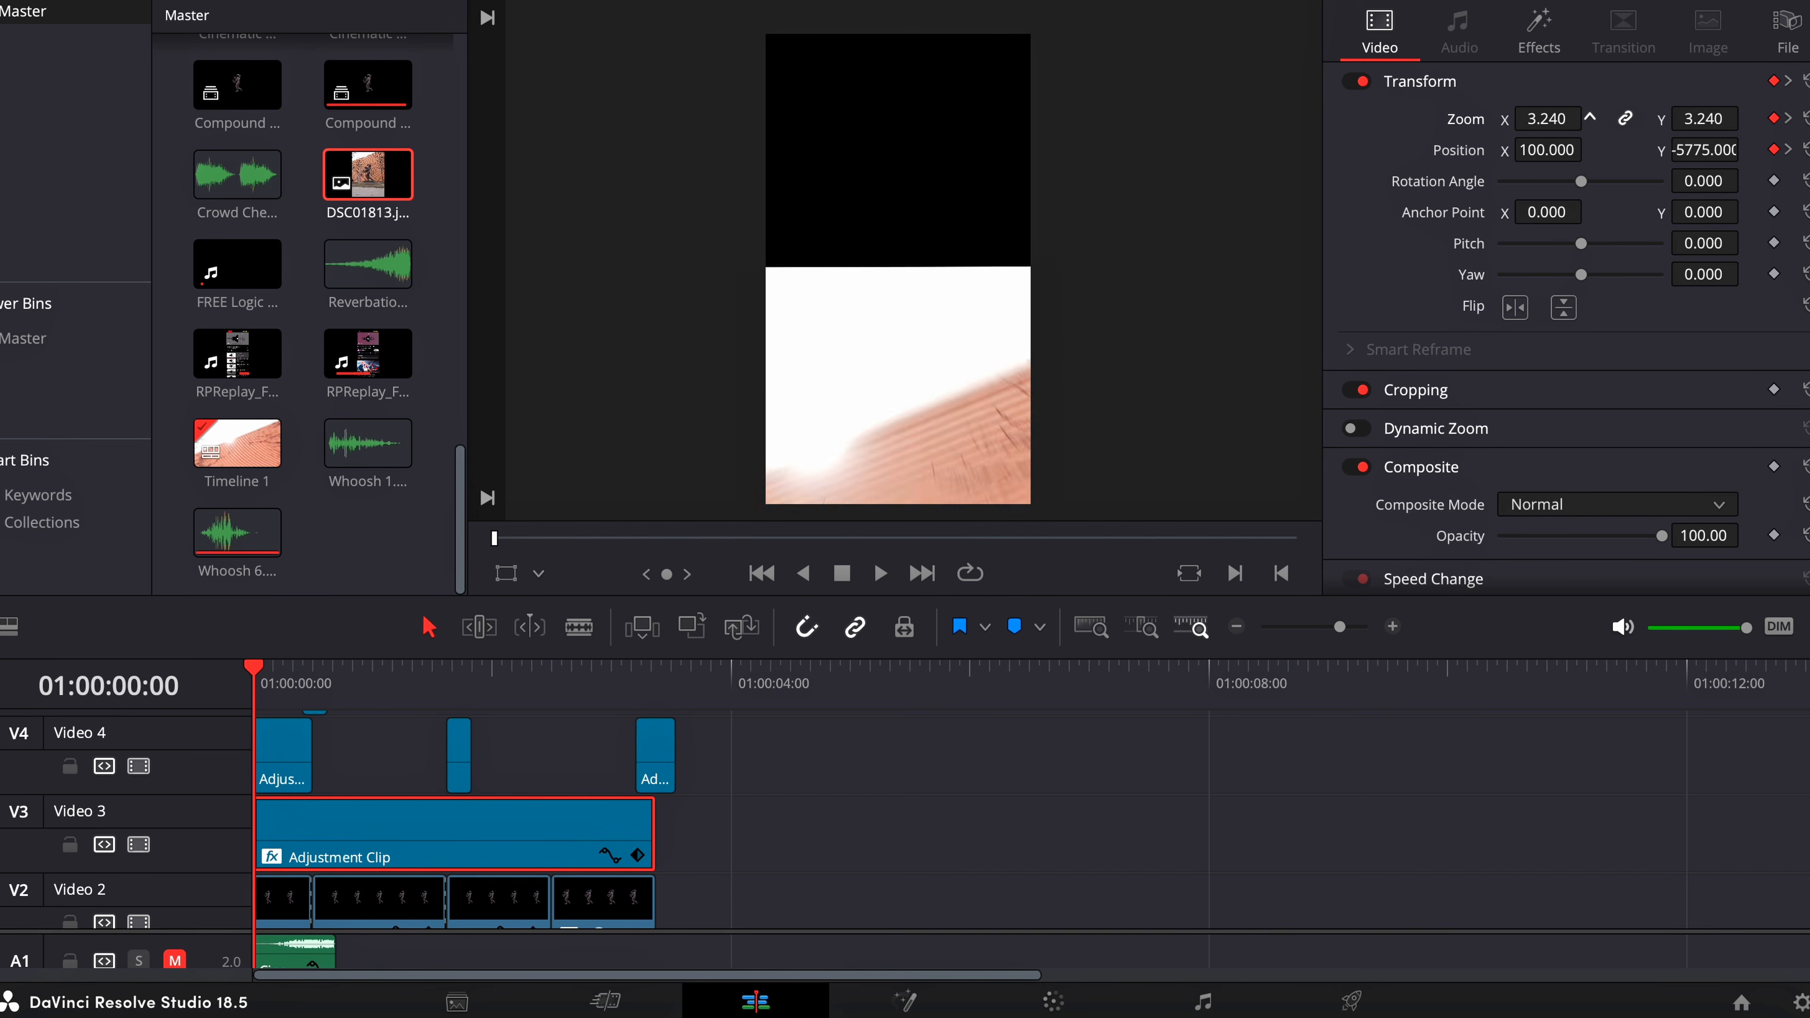
drag(1546, 119, 1544, 119)
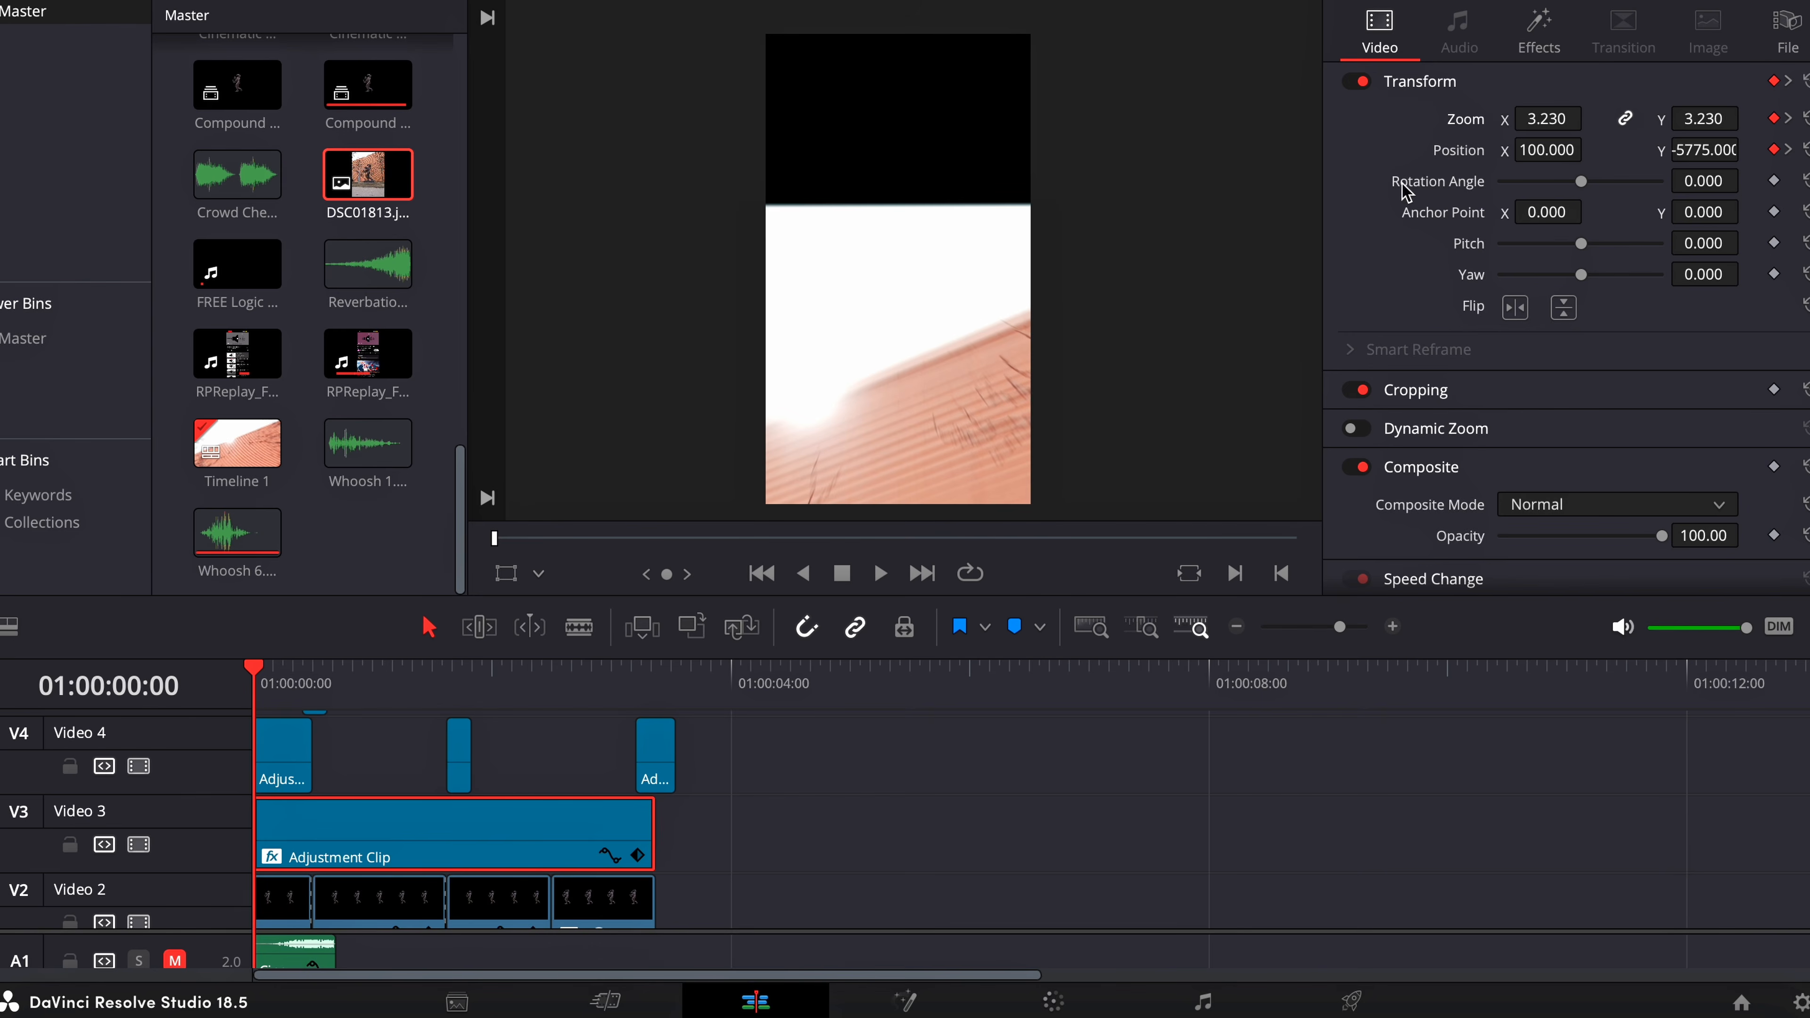
Restore the Zoom of the Video 3 adjustment clip to 4 at the timeline start
click(1534, 120)
text(4)
key(Return)
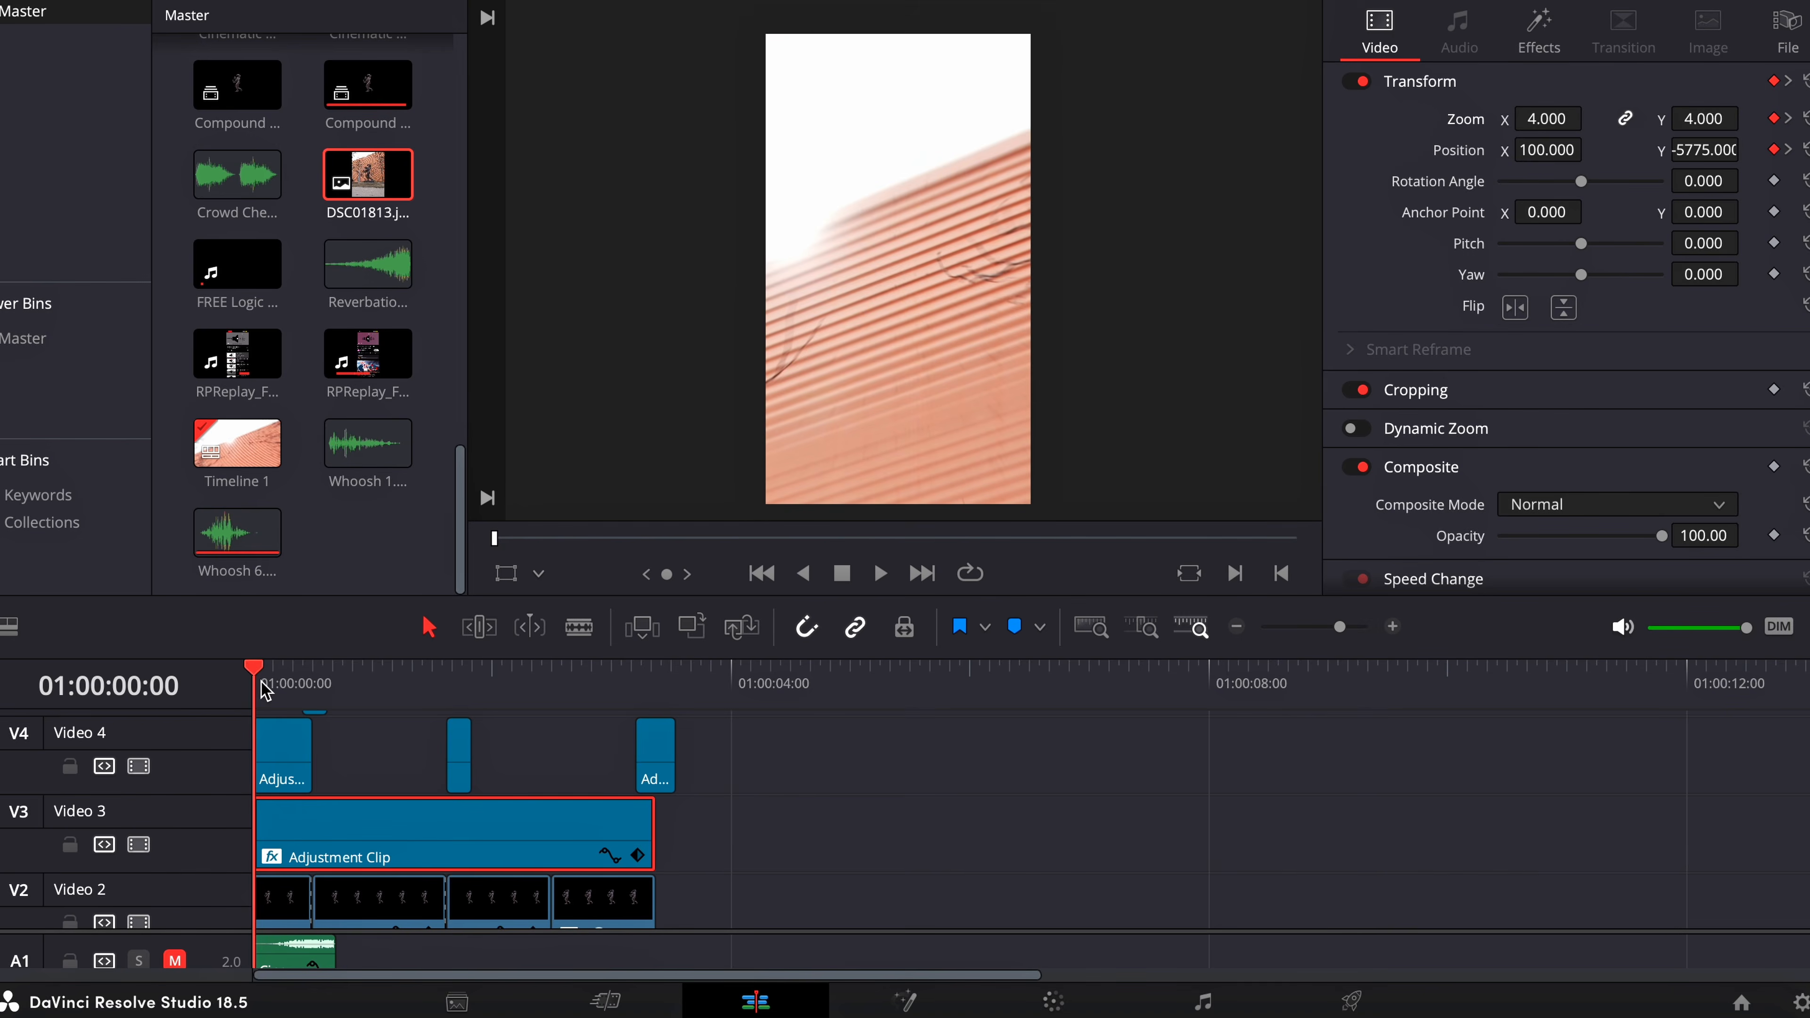
Play the opening to 01:00:00:14 and step back to 01:00:00:12 to examine the adjustment clip's Zoom and Position keyframes
key(space)
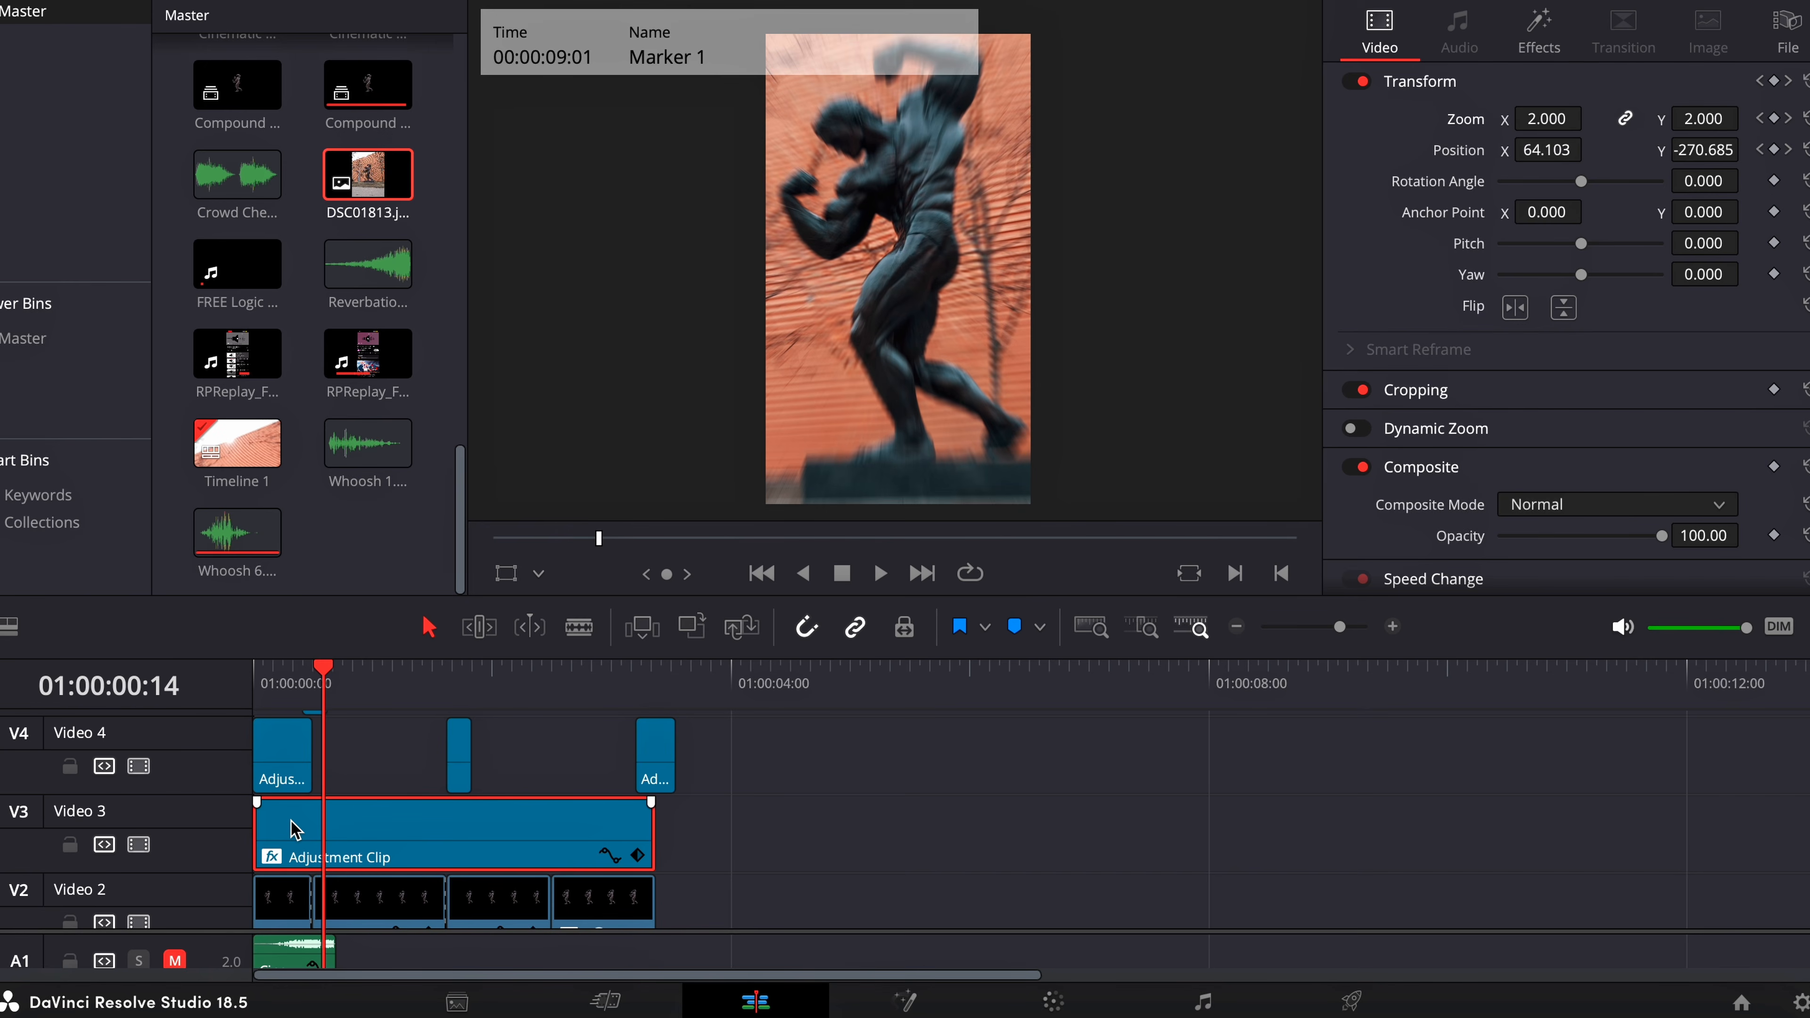
key(Left)
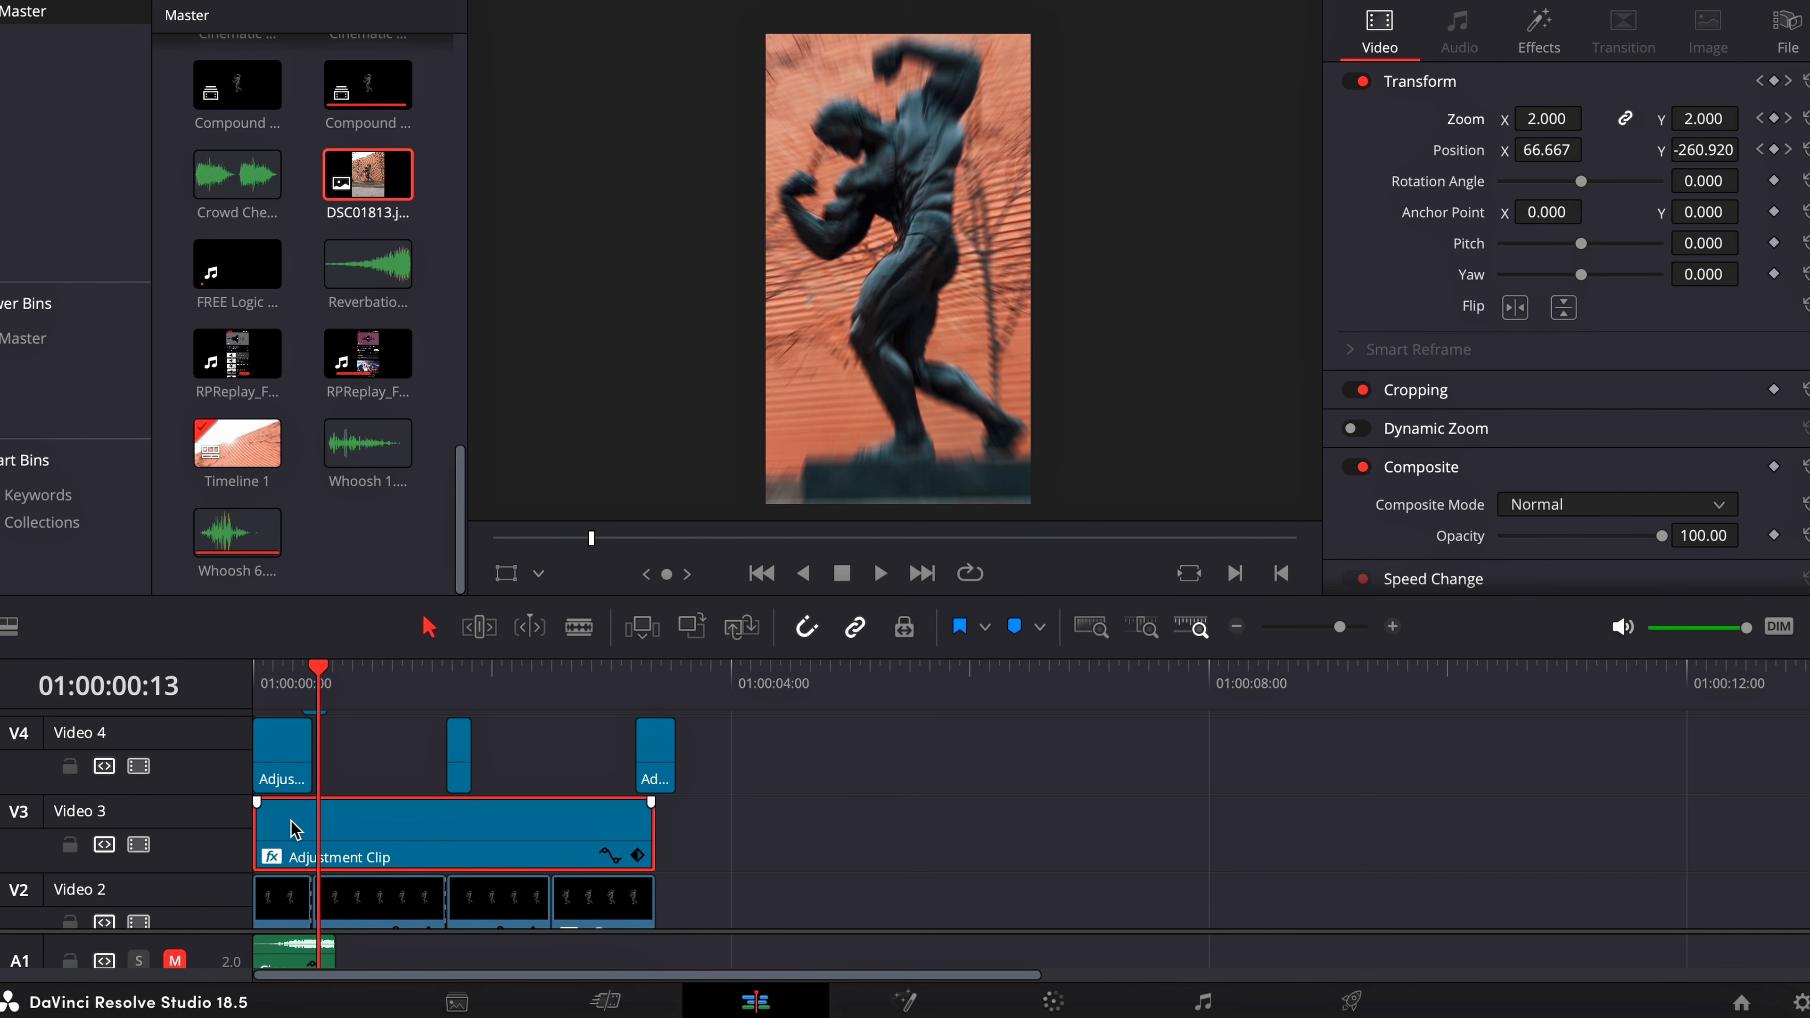
key(Left)
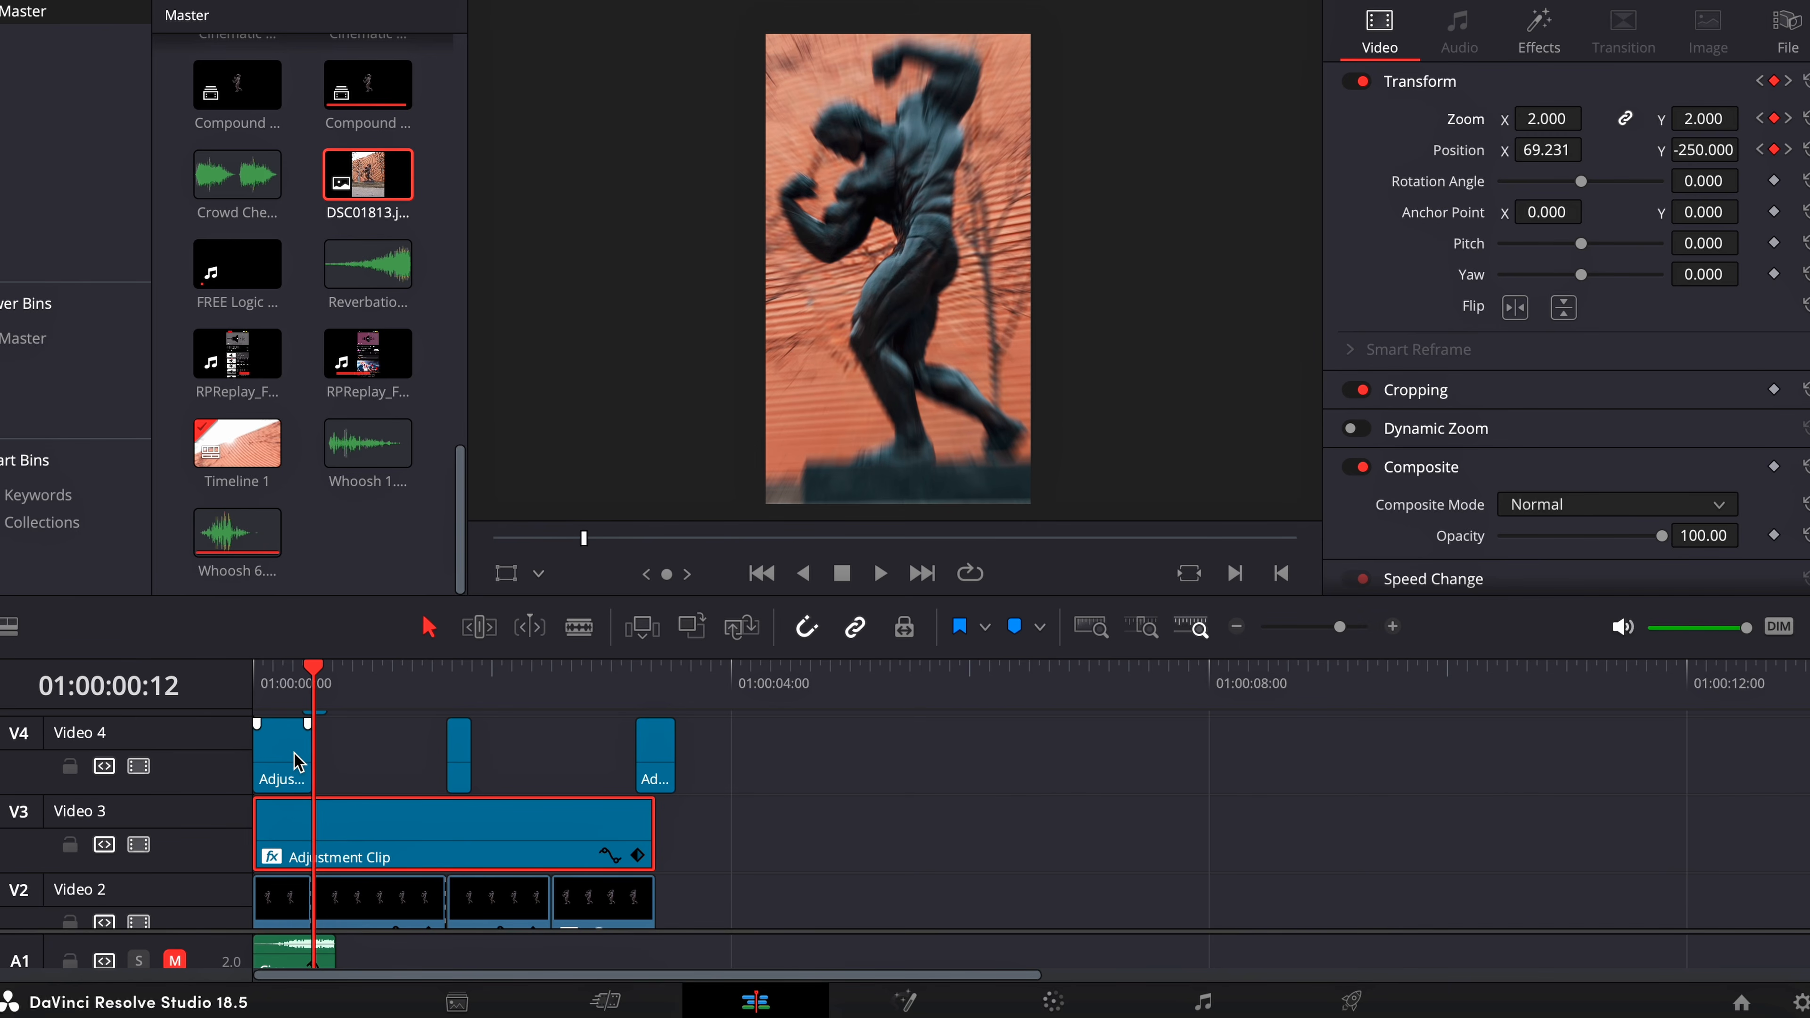
Go to 01:00:00:05 and examine the Camera Shake settings of the long Video 3 adjustment clip
click(278, 704)
scroll(294, 766, up, 2)
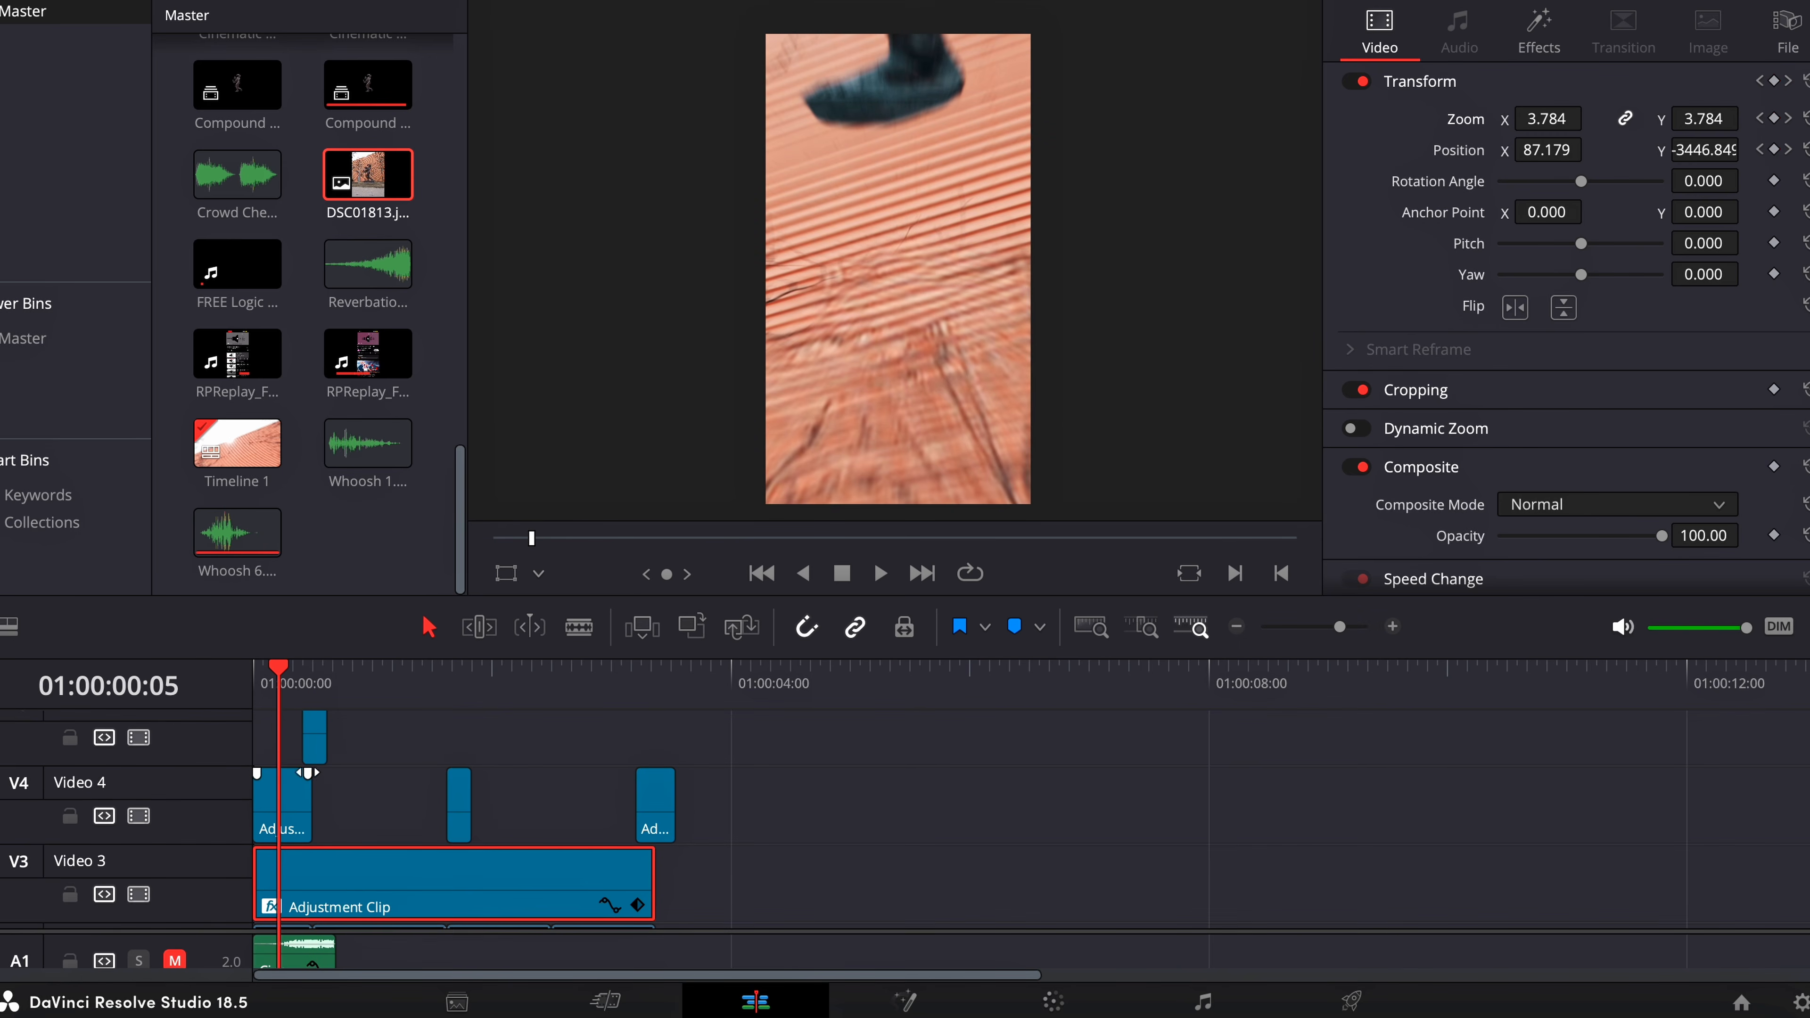
scroll(301, 768, down, 2)
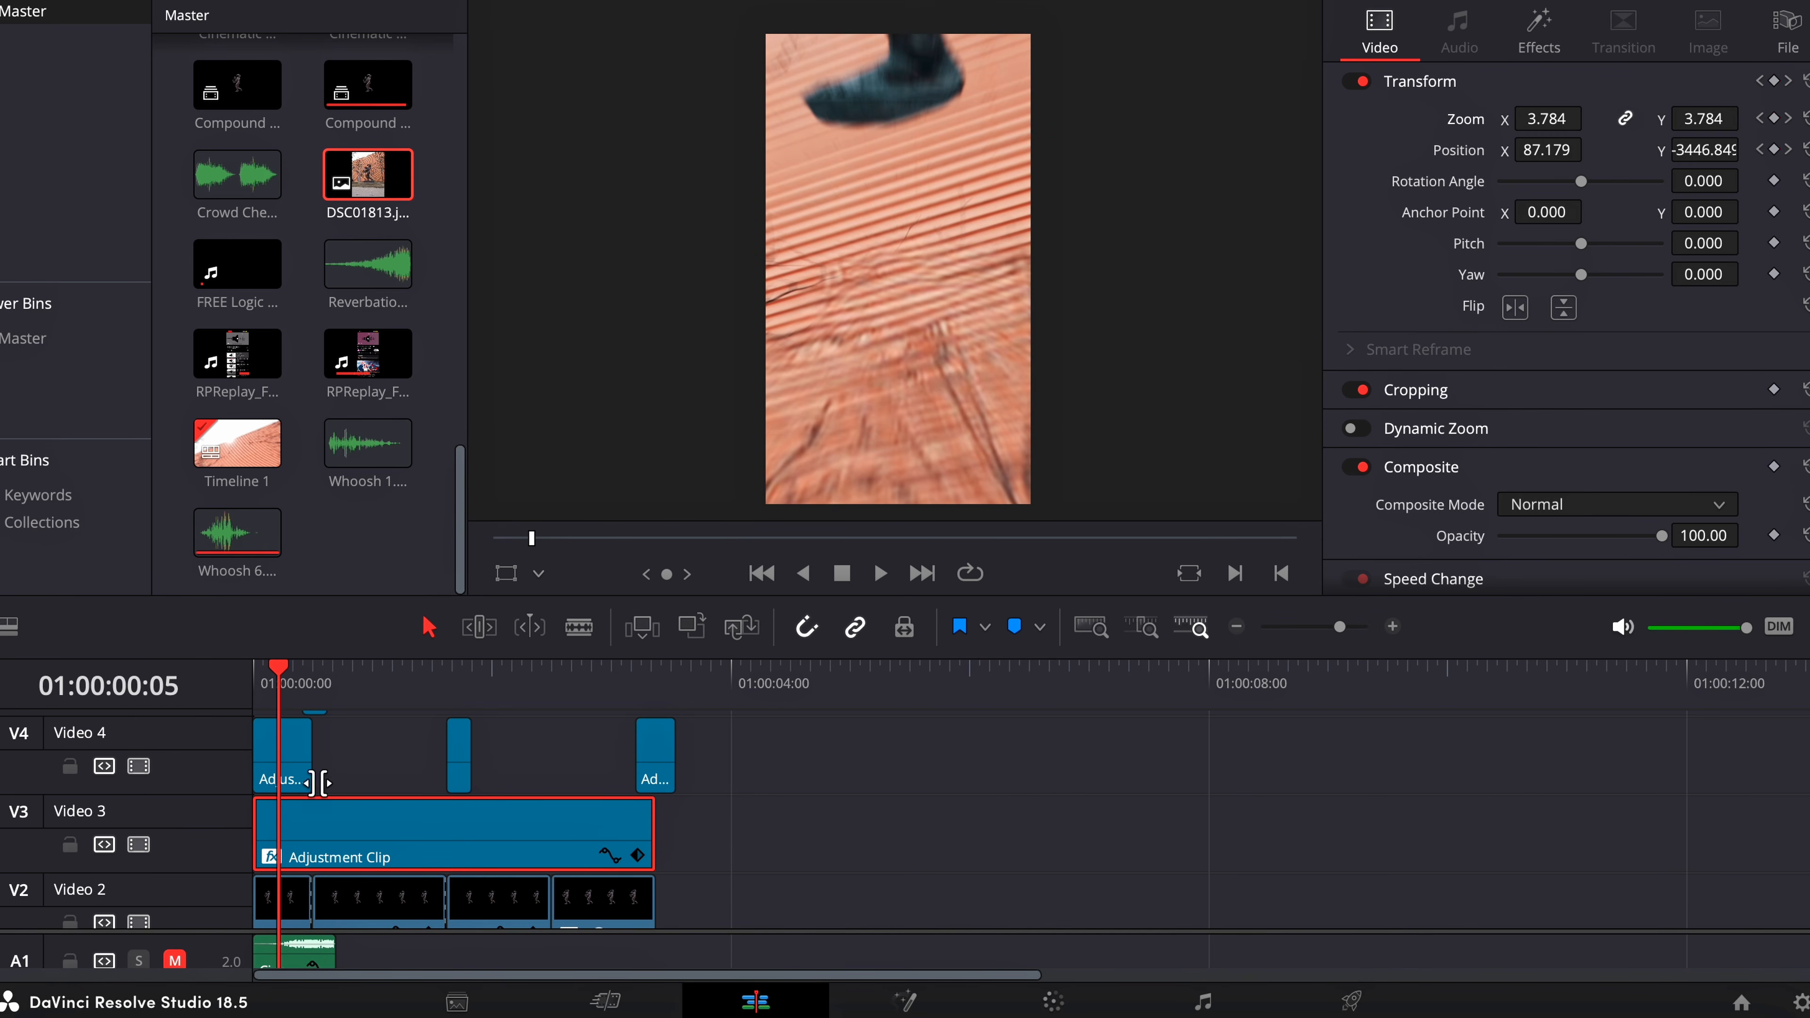
click(1571, 47)
scroll(1470, 210, down, 5)
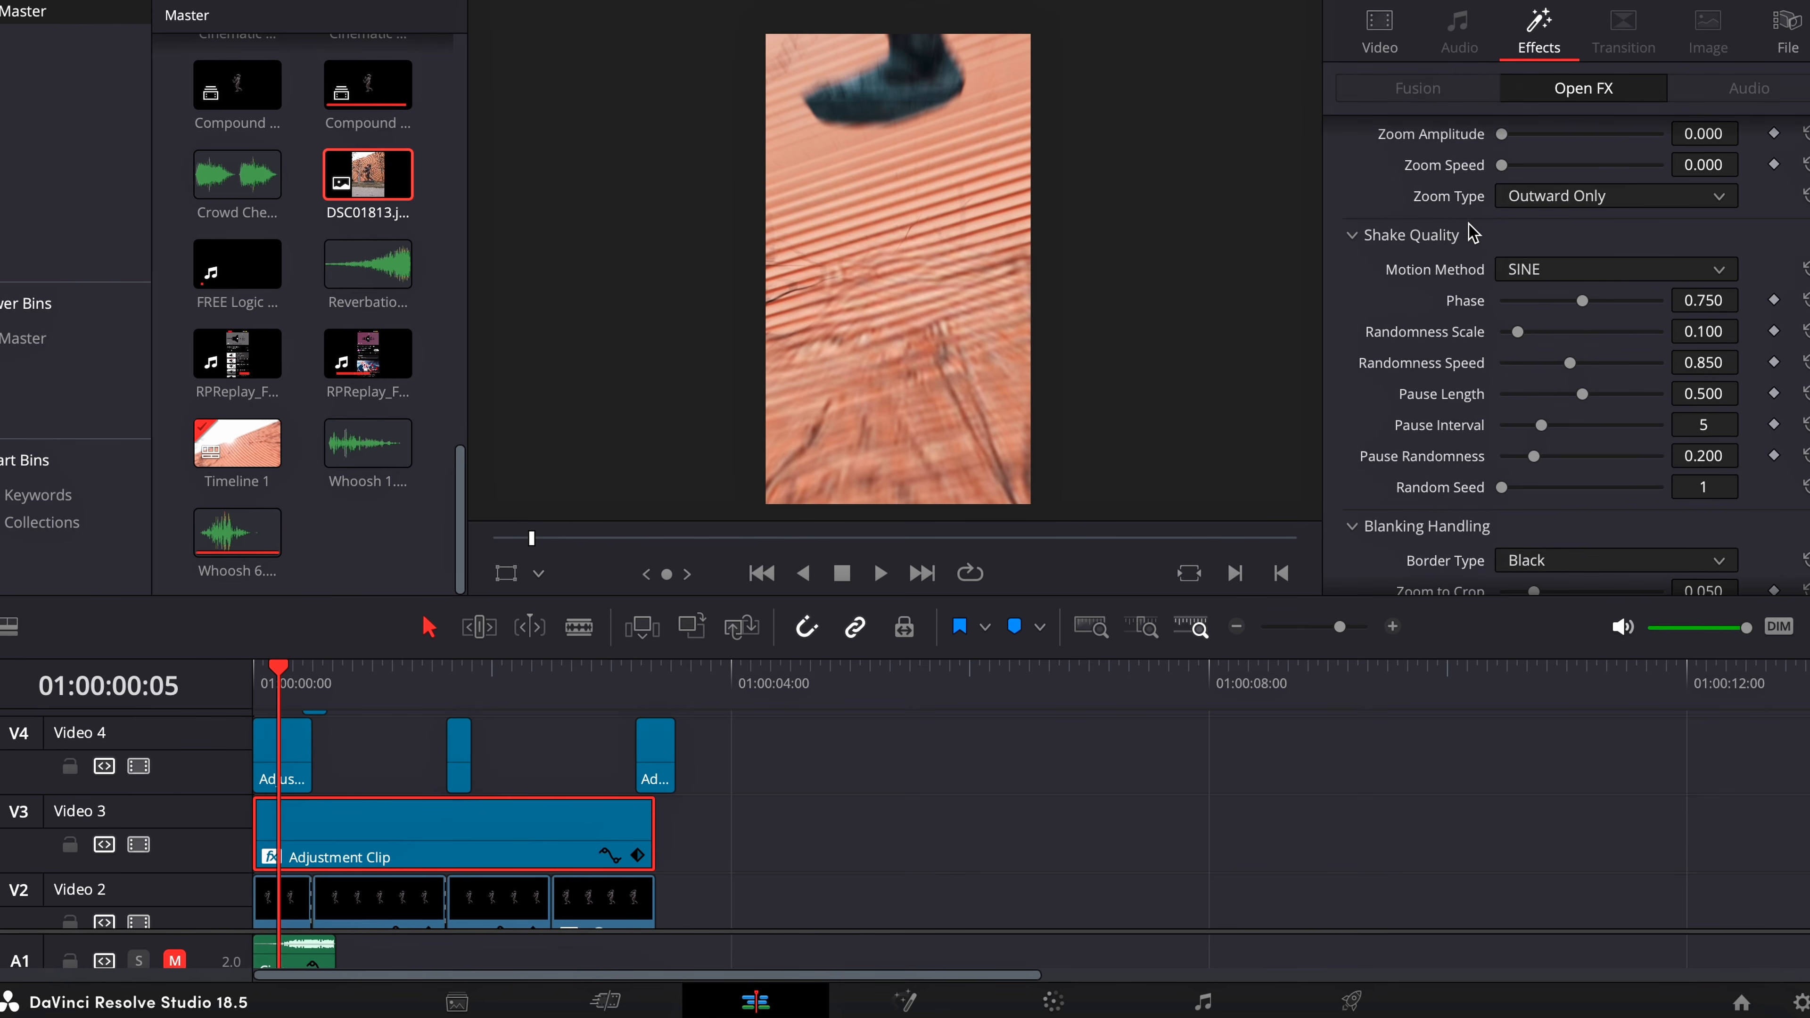
scroll(1475, 235, up, 5)
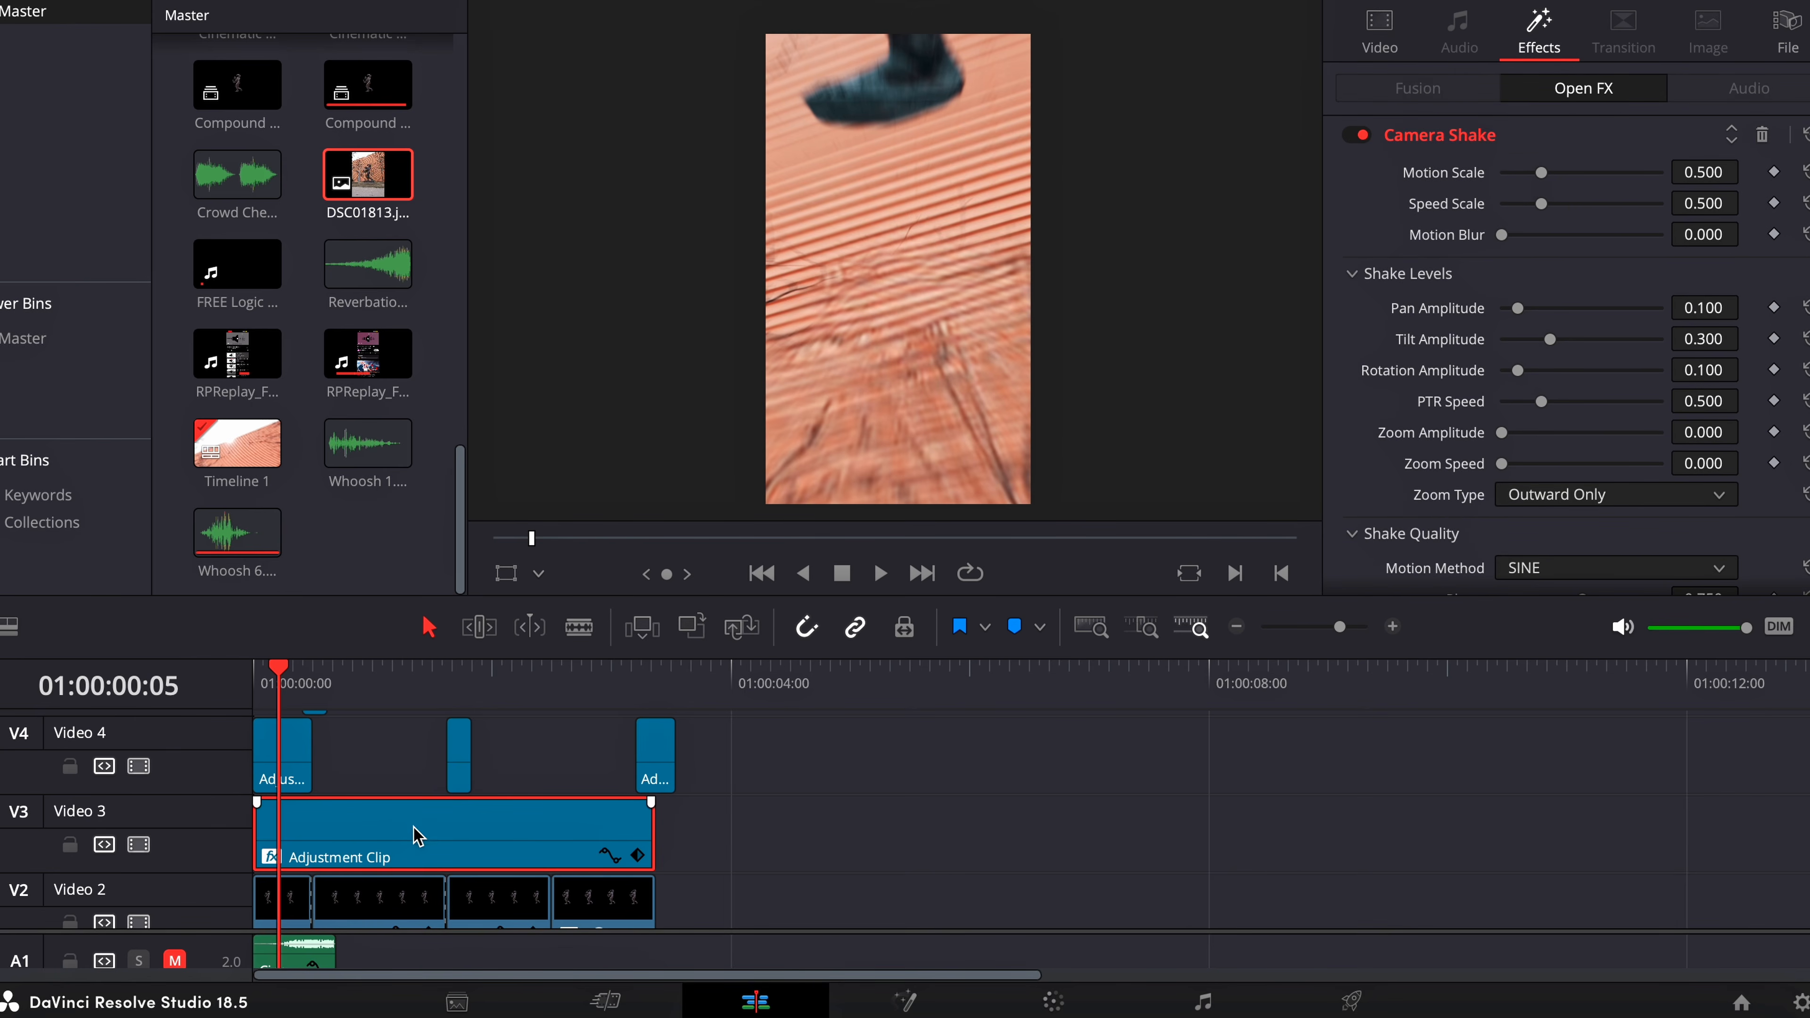
Play the middle of the edit from 01:00:01:04 to examine the subtle camera shake
click(394, 686)
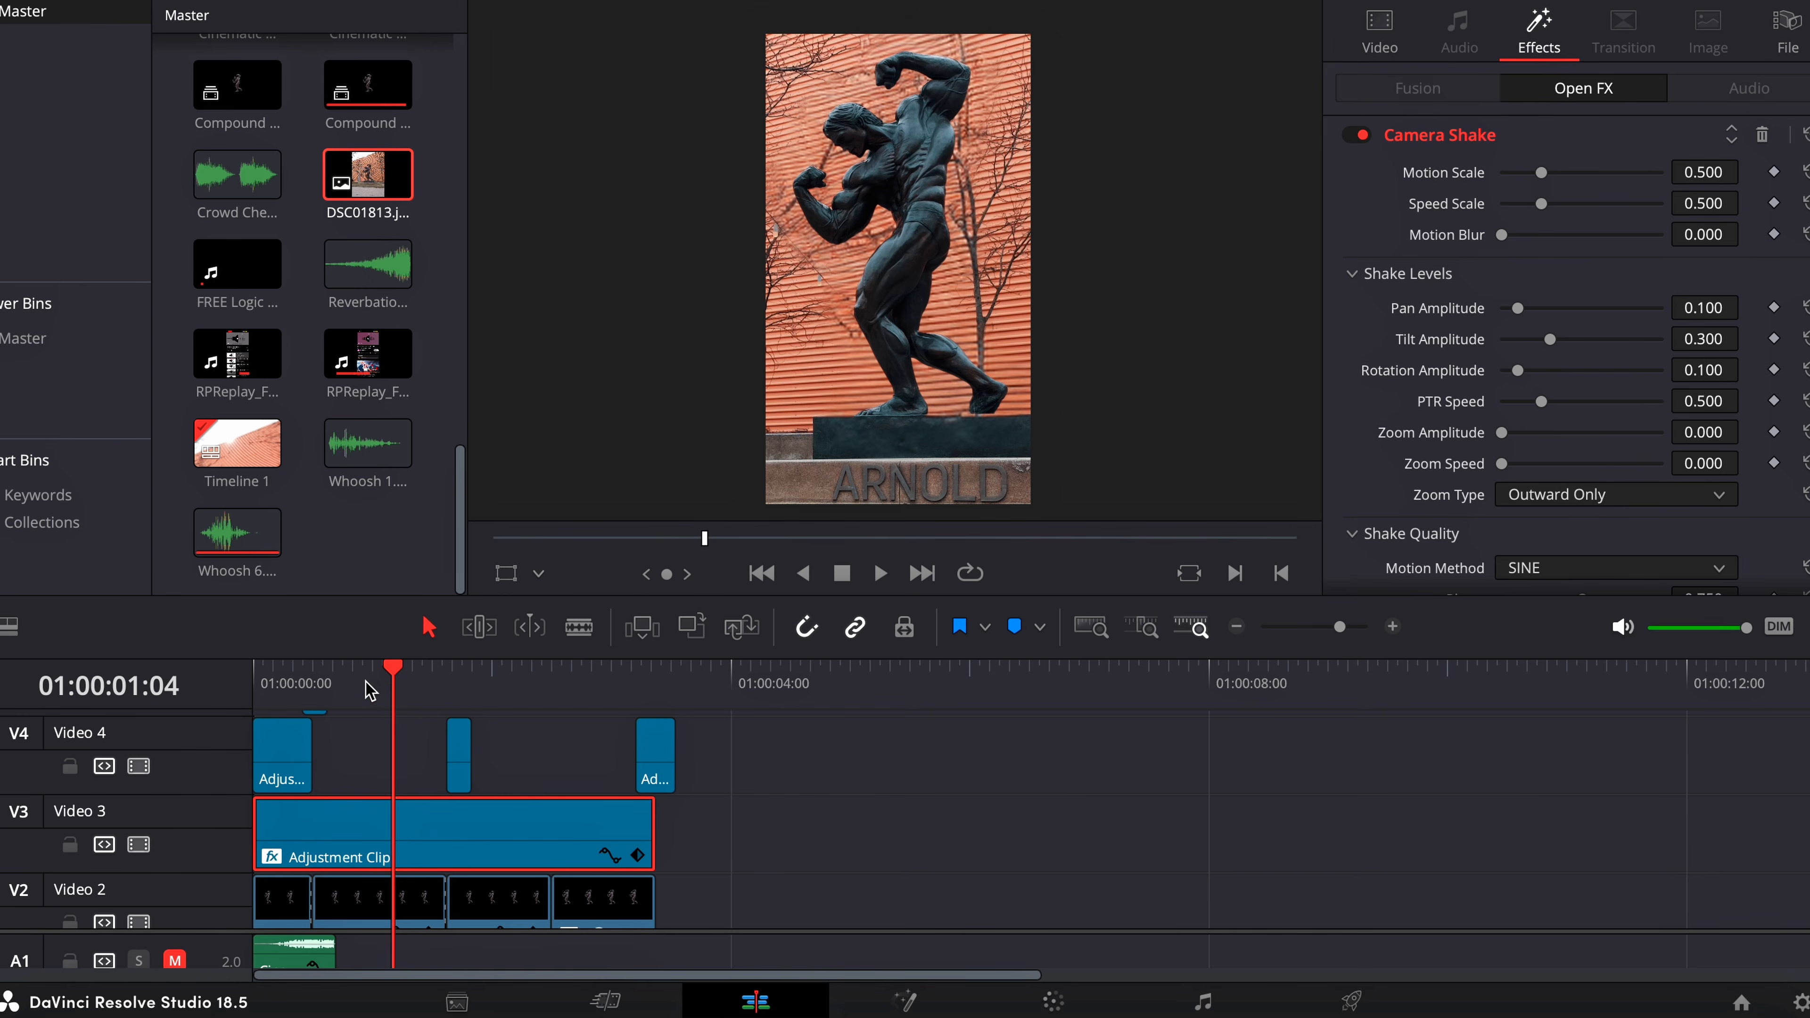
key(space)
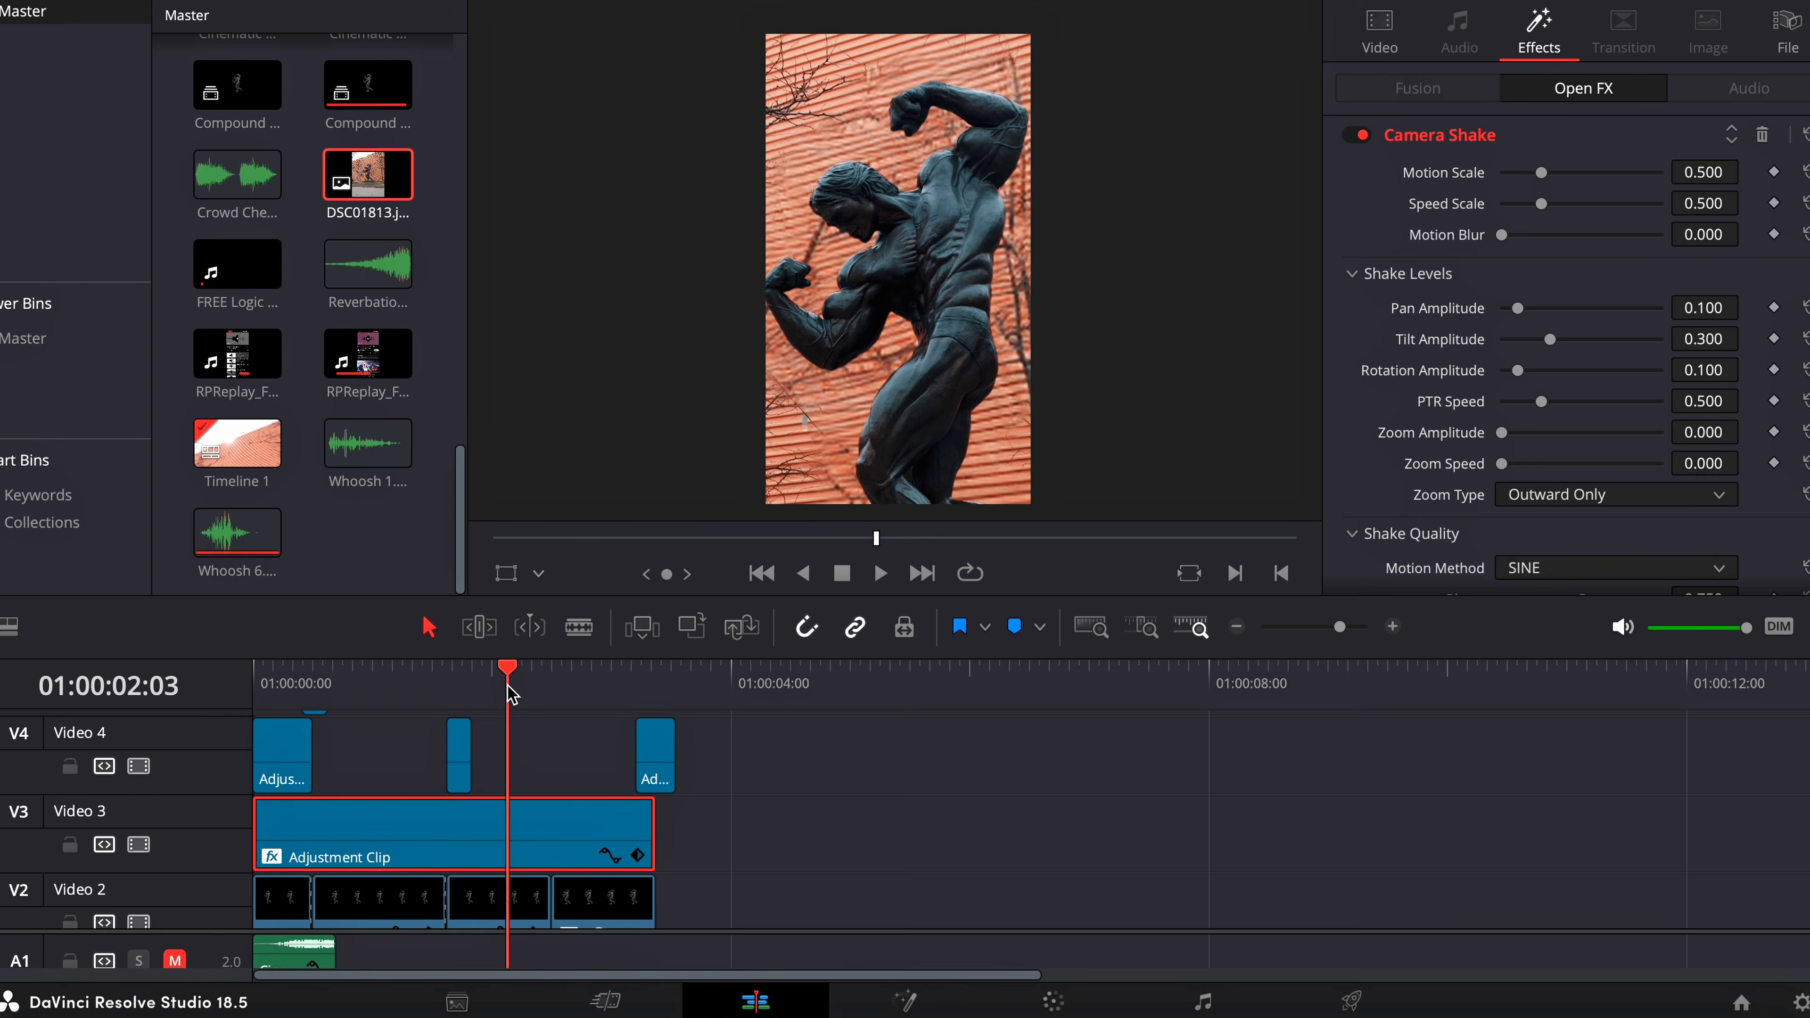
key(space)
key(space)
Examine the effects on the first Video 4 adjustment clip and play the section following 01:00:00:12
click(256, 686)
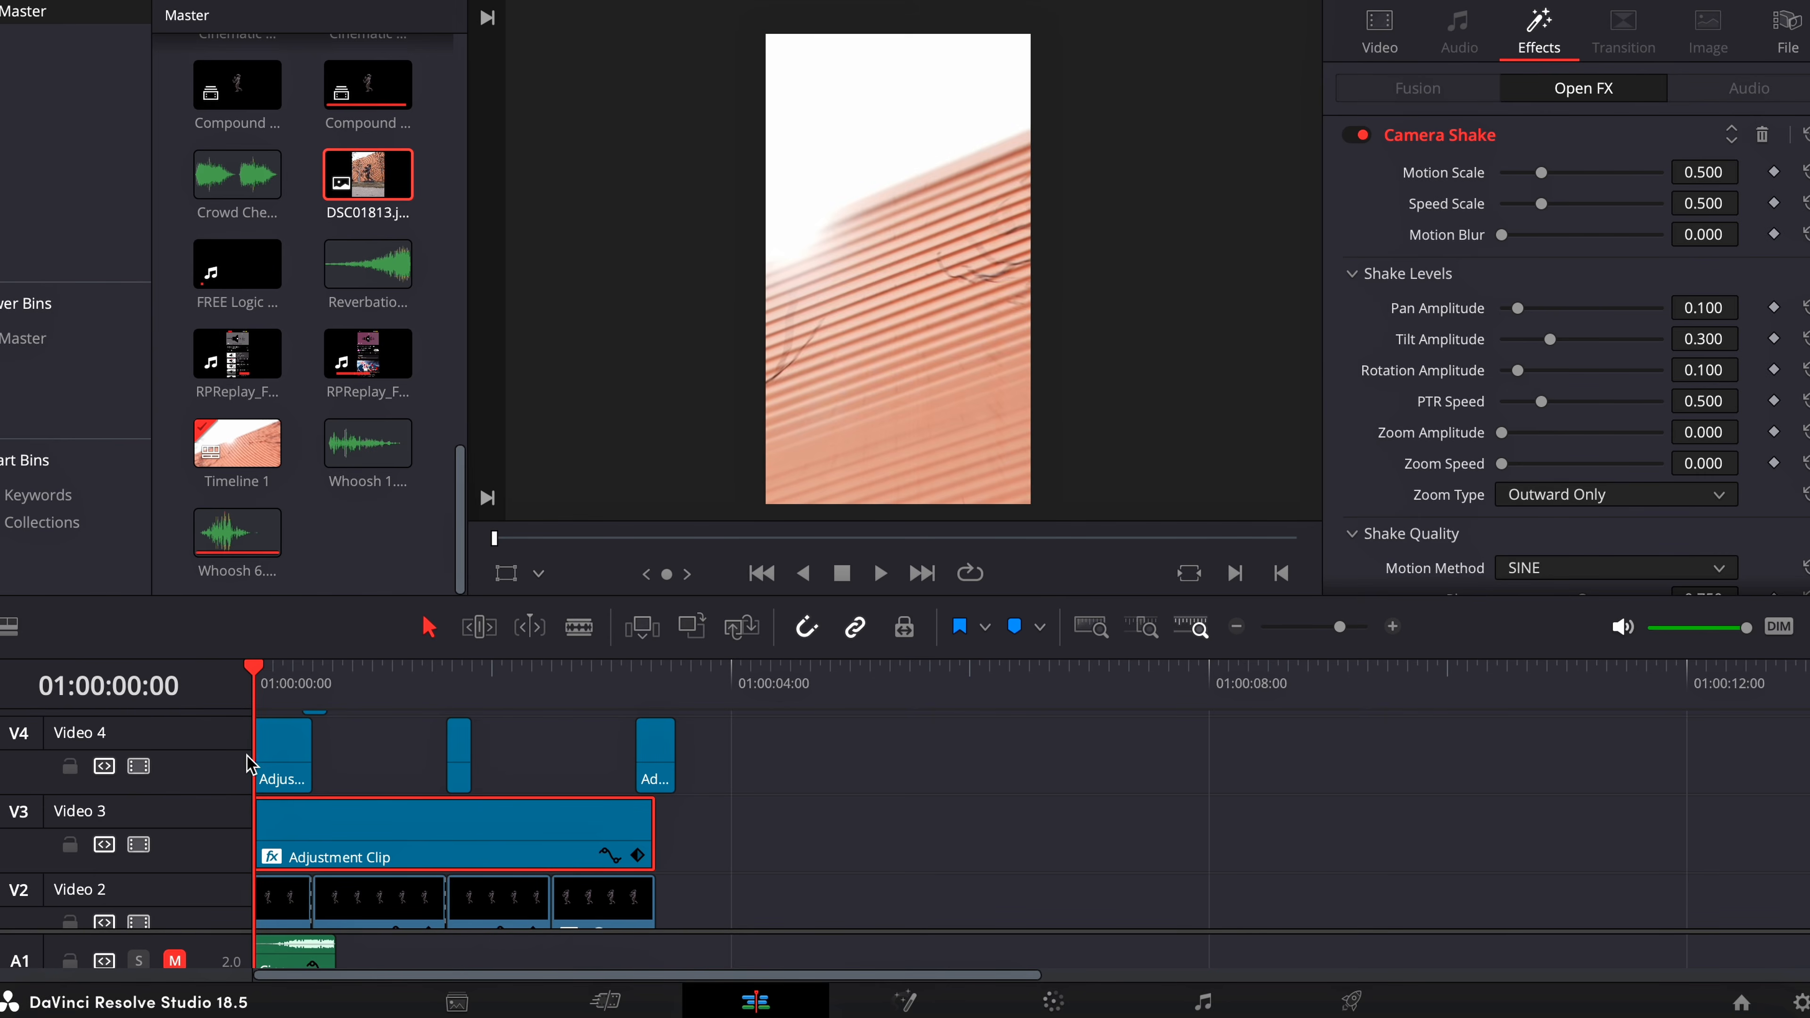
click(282, 755)
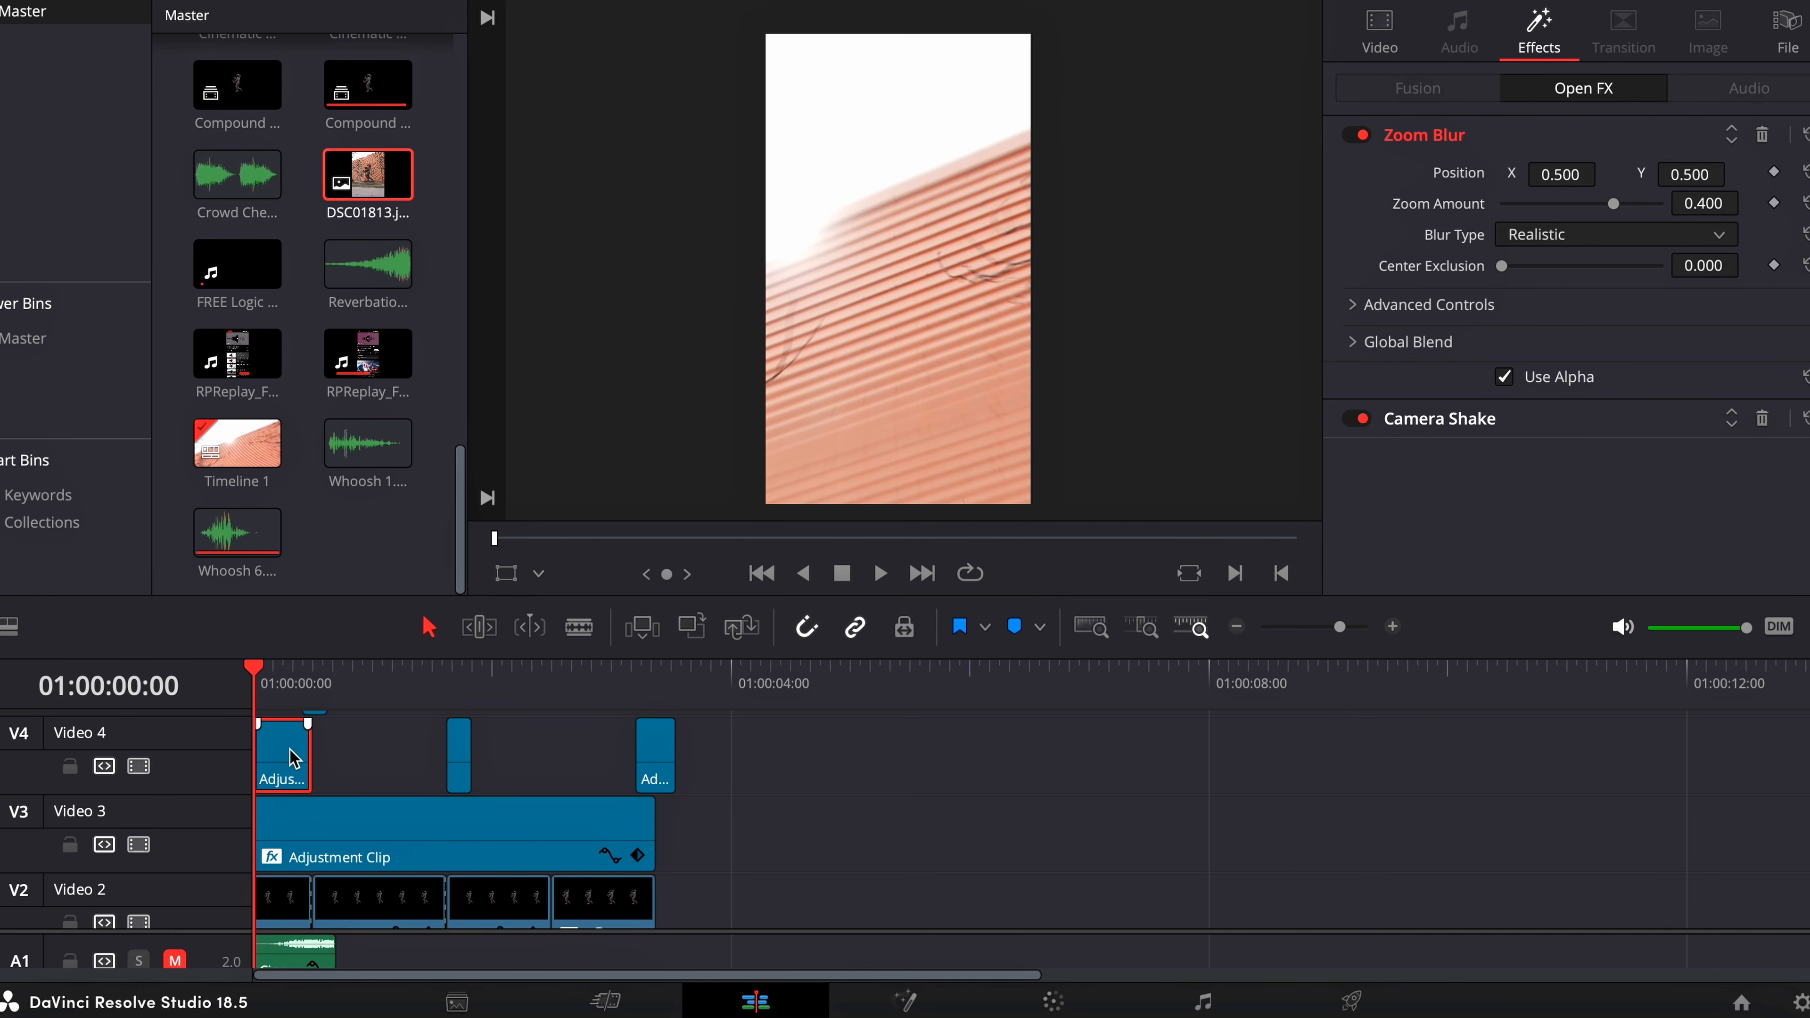
click(314, 697)
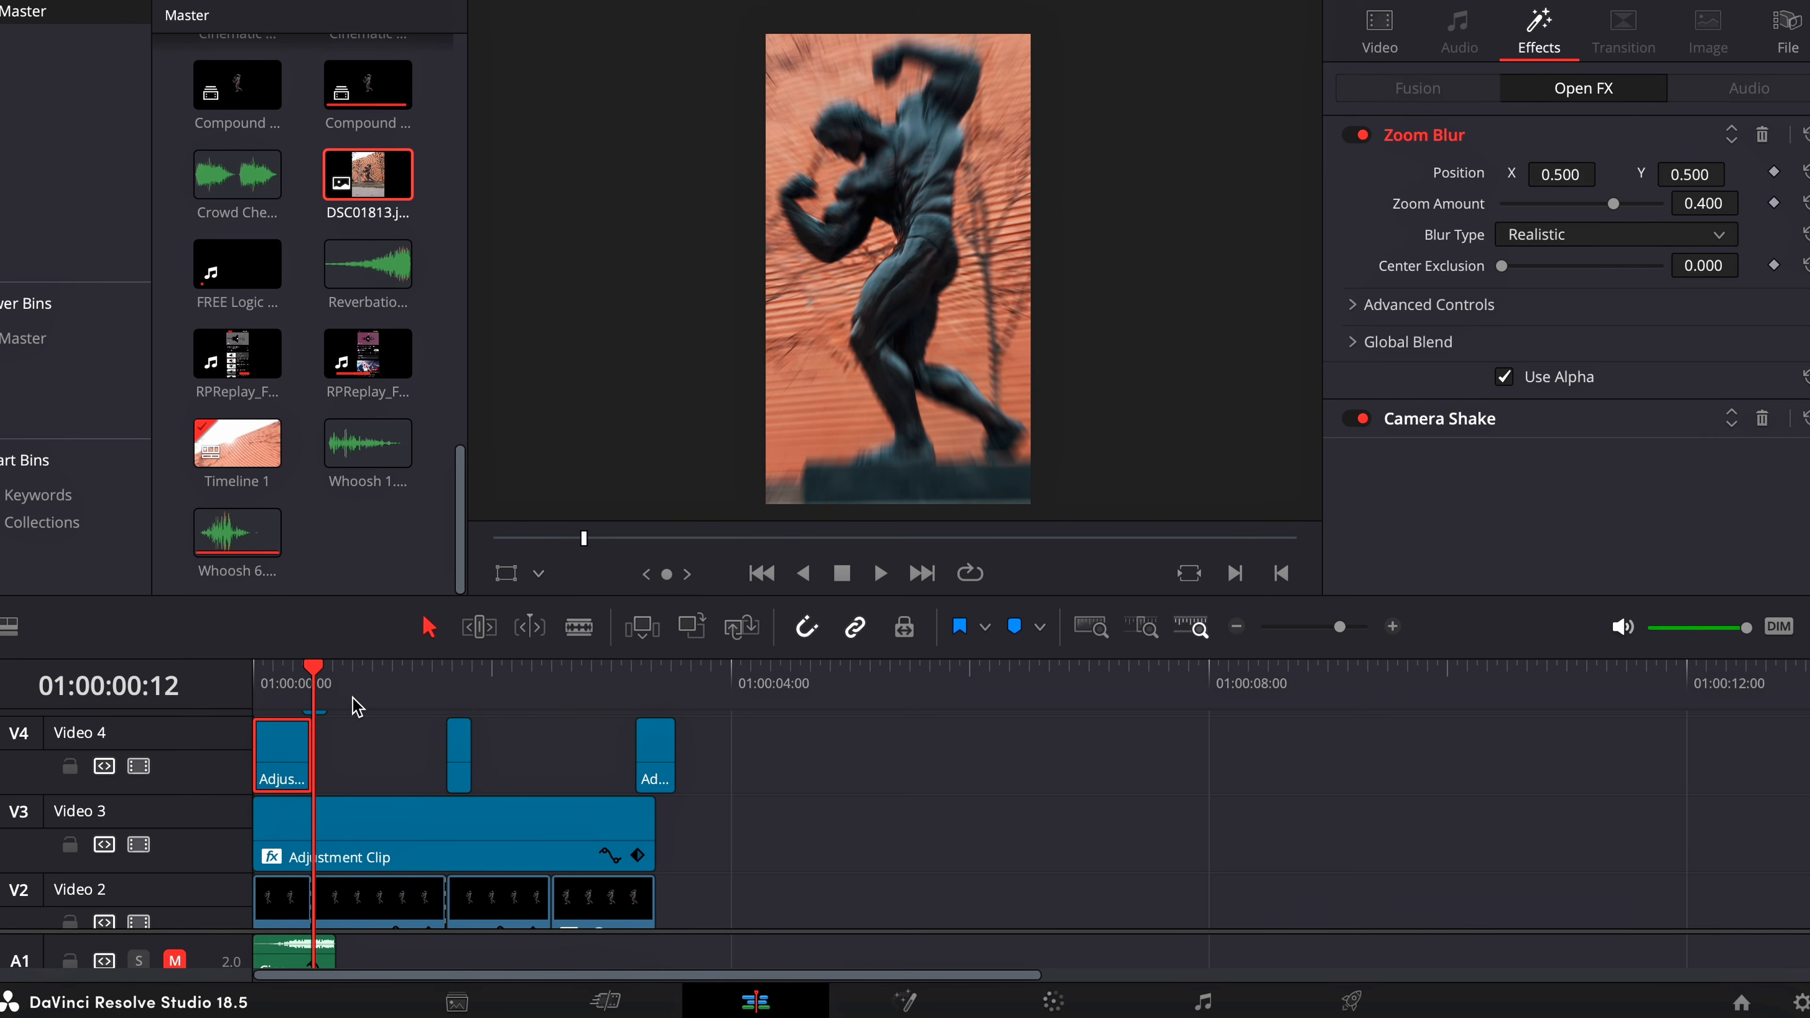
key(space)
key(space)
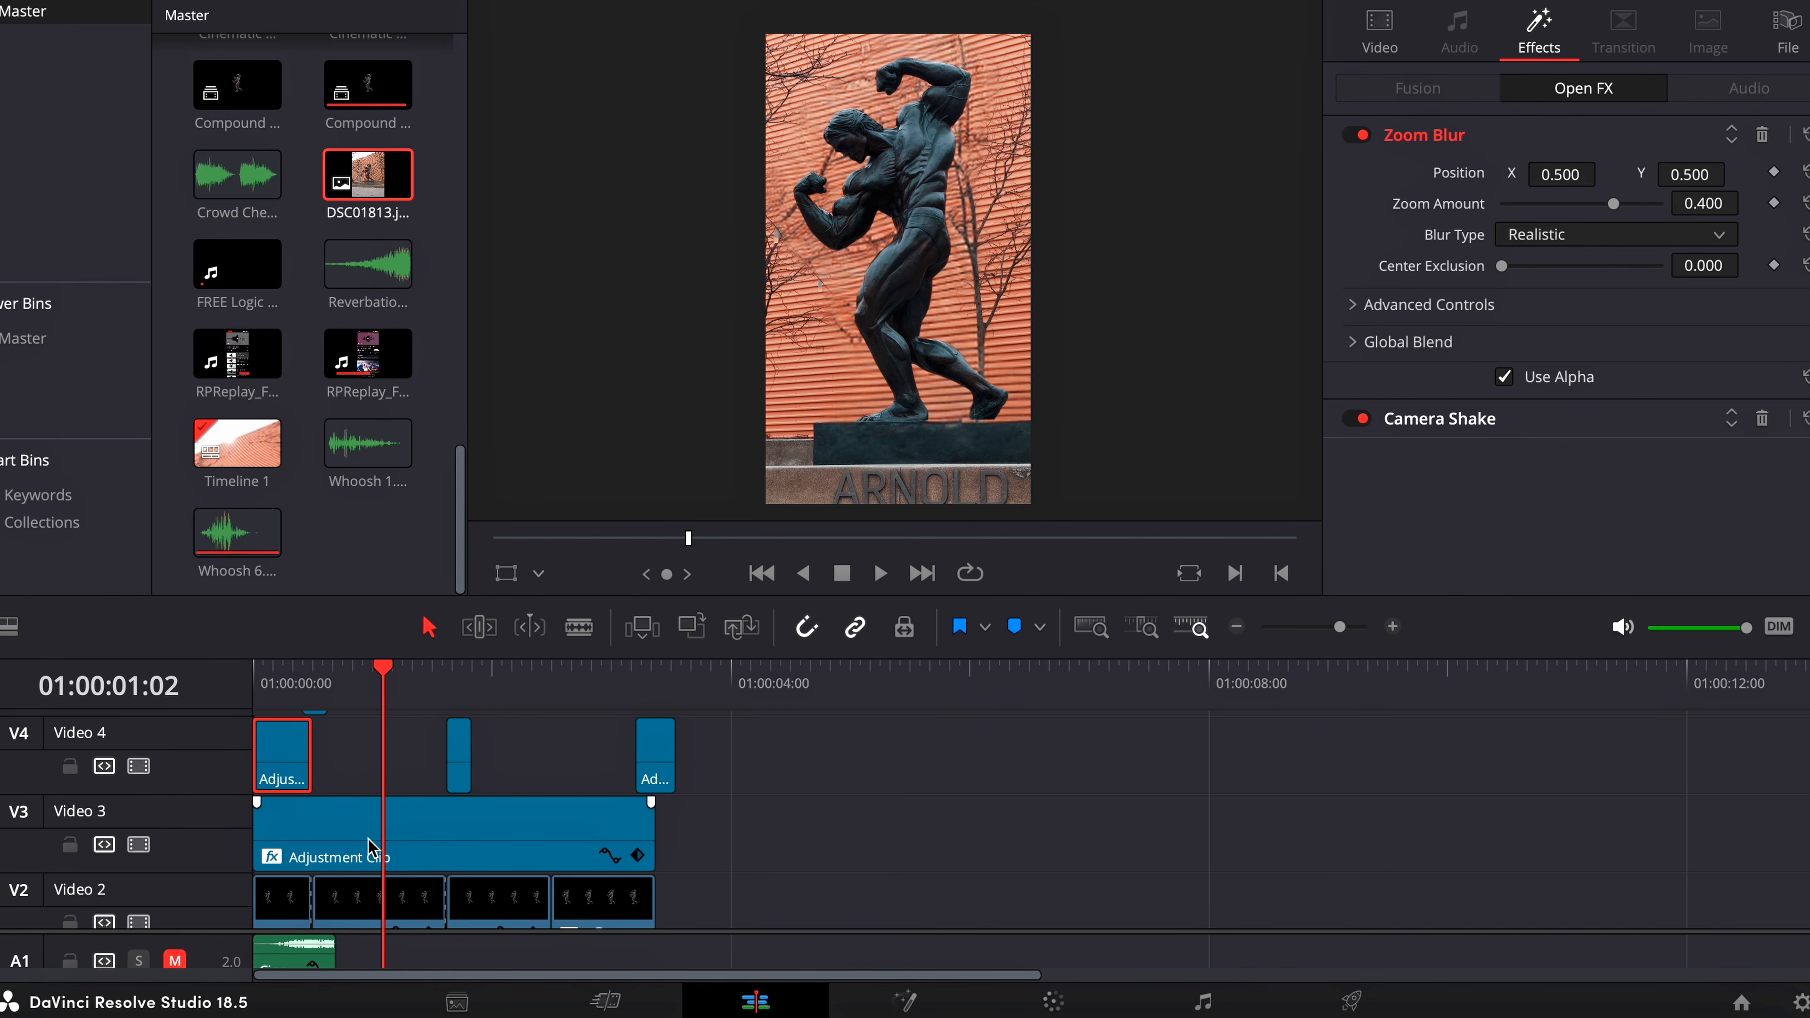
Go to 01:00:00:10, select the short adjustment clip above Video 4 and examine its Zoom Blur and Camera Shake settings
scroll(360, 766, up, 3)
scroll(342, 767, down, 2)
scroll(337, 766, down, 2)
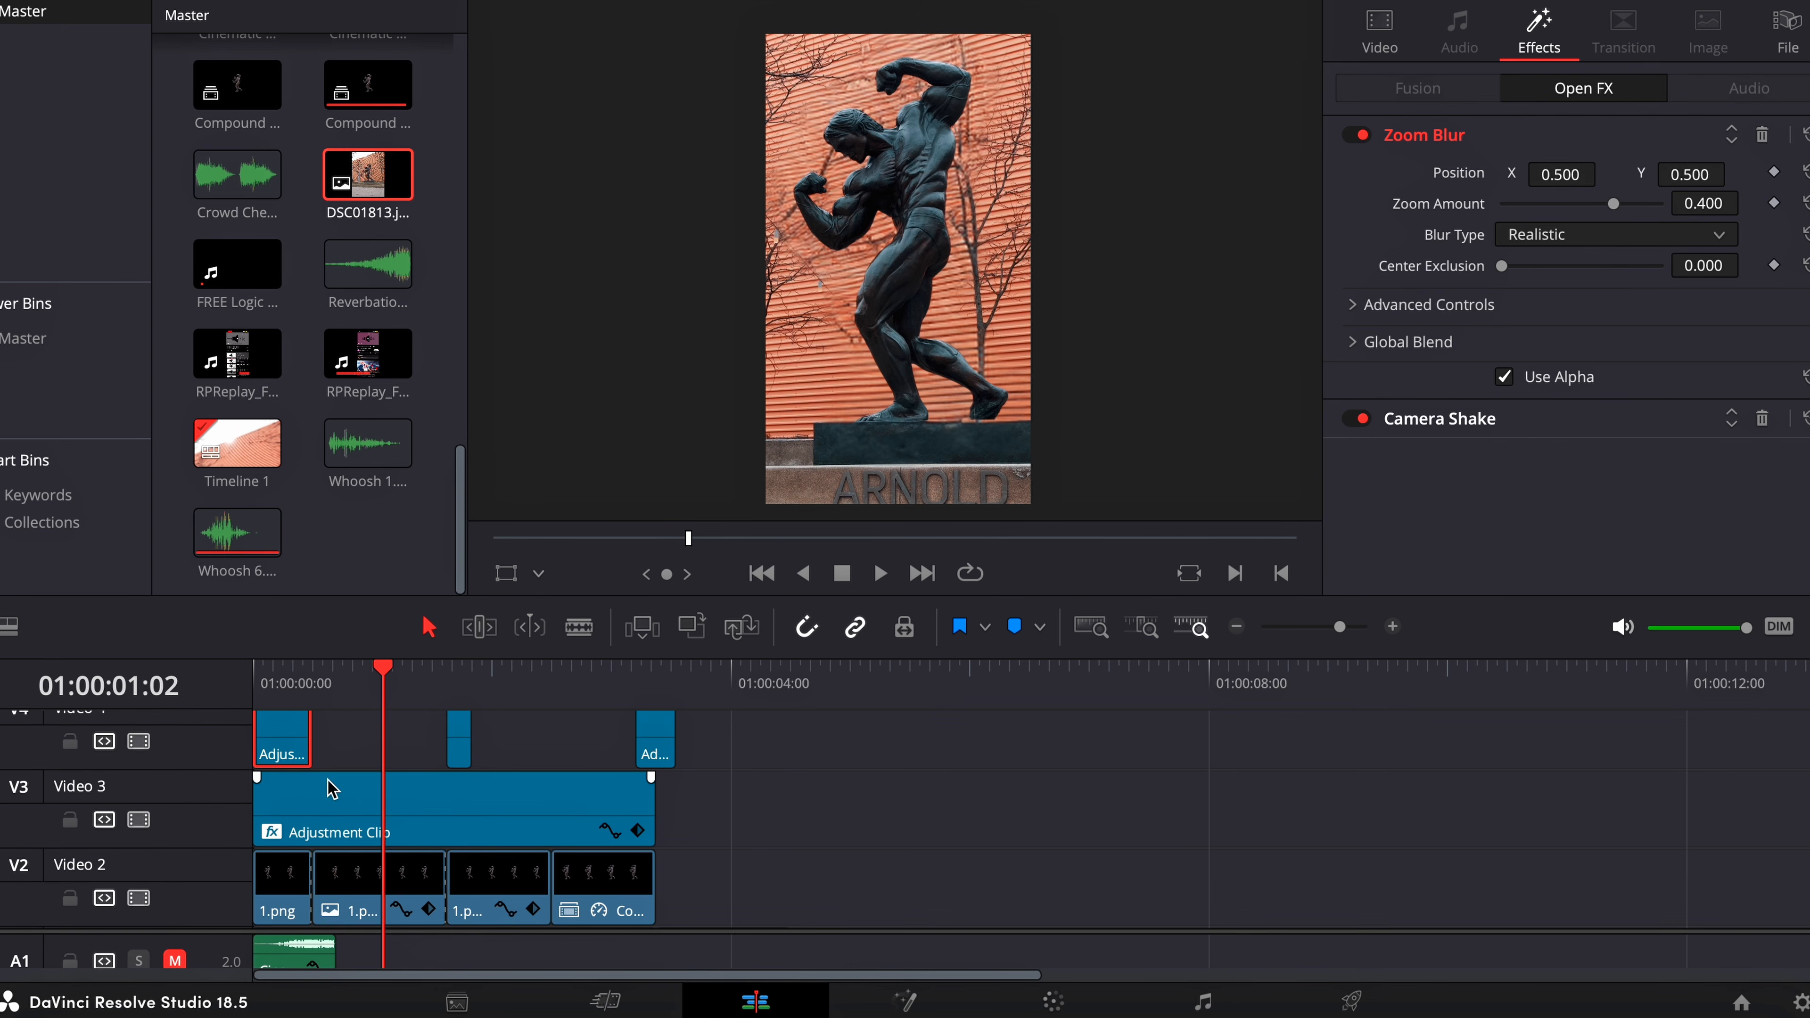
click(303, 689)
scroll(341, 743, up, 3)
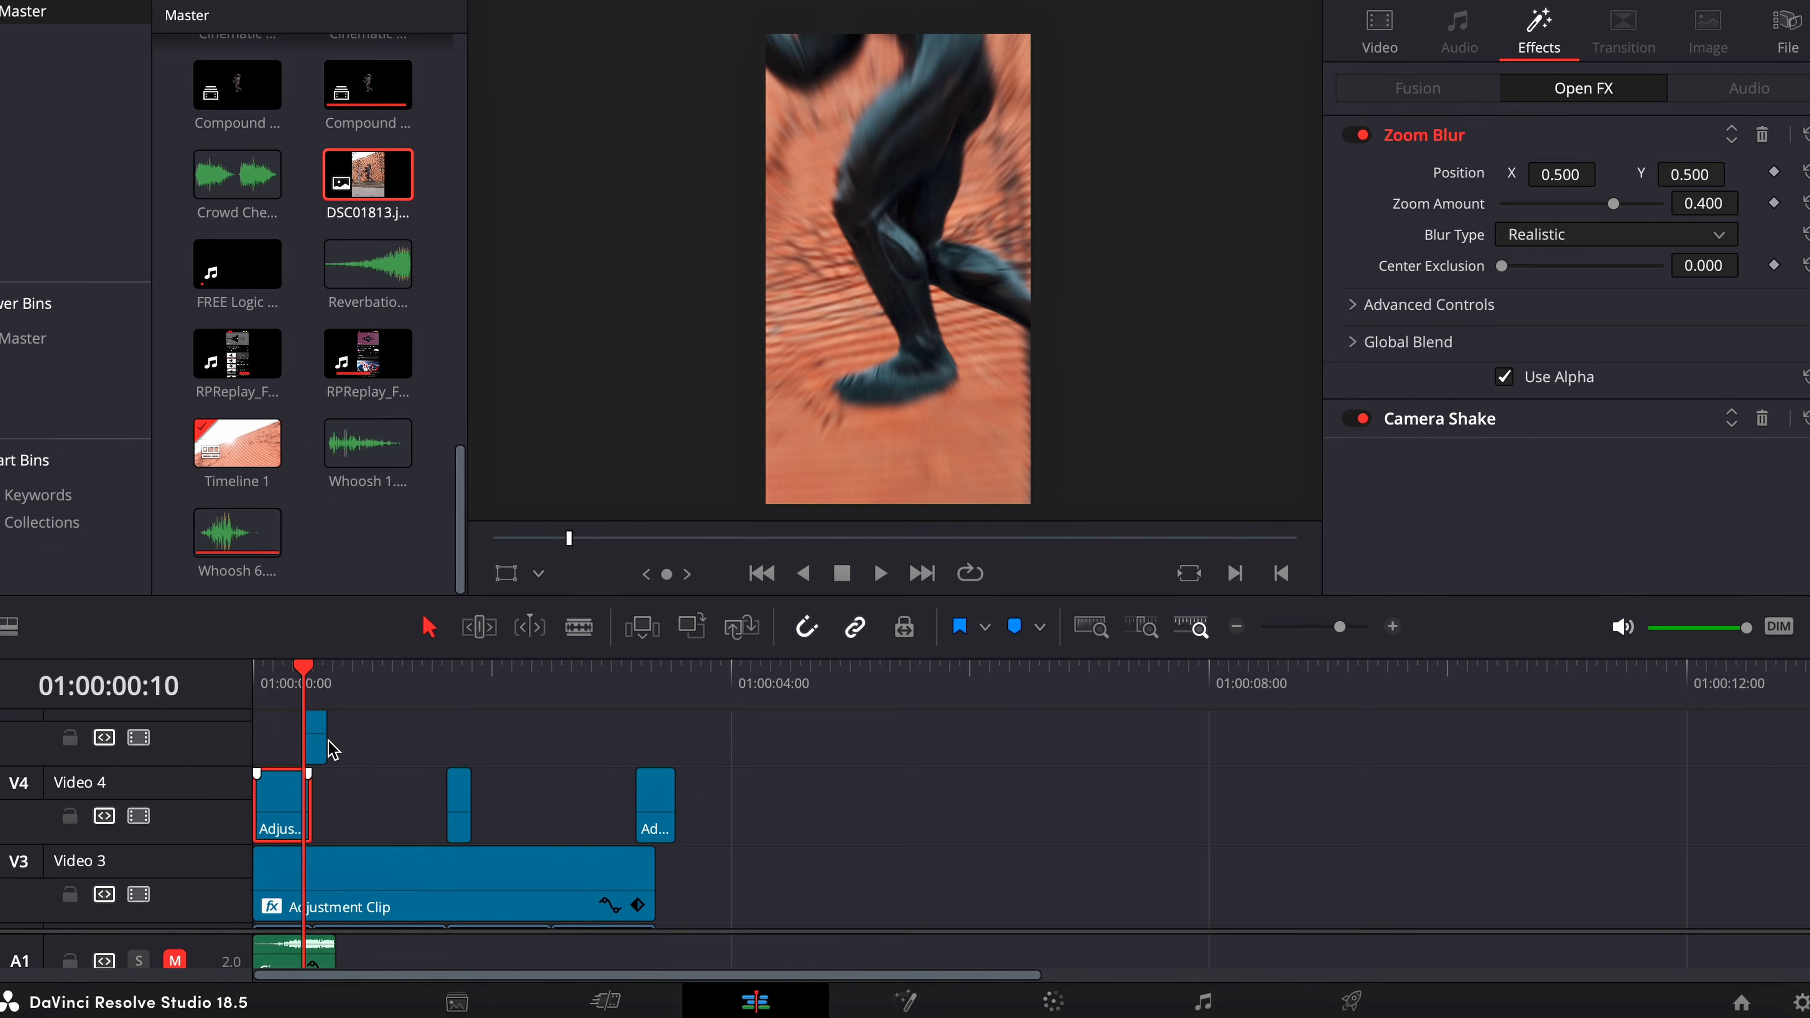
click(315, 738)
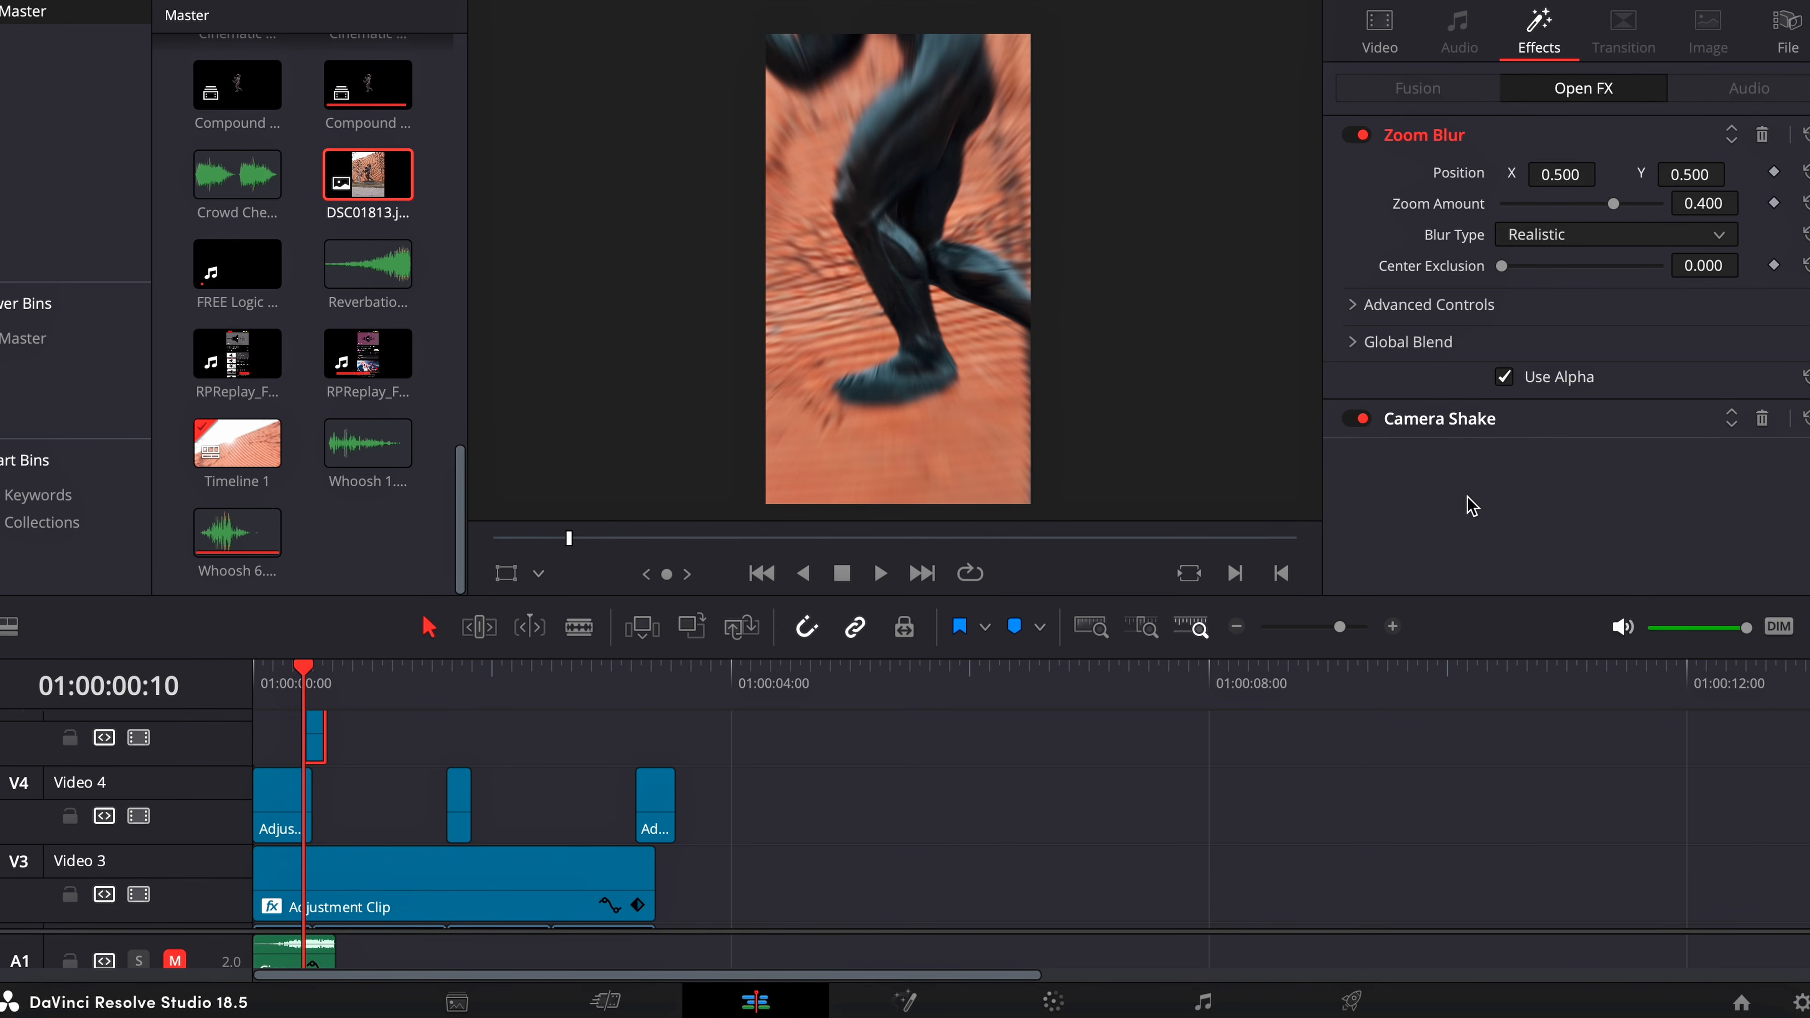
click(1468, 424)
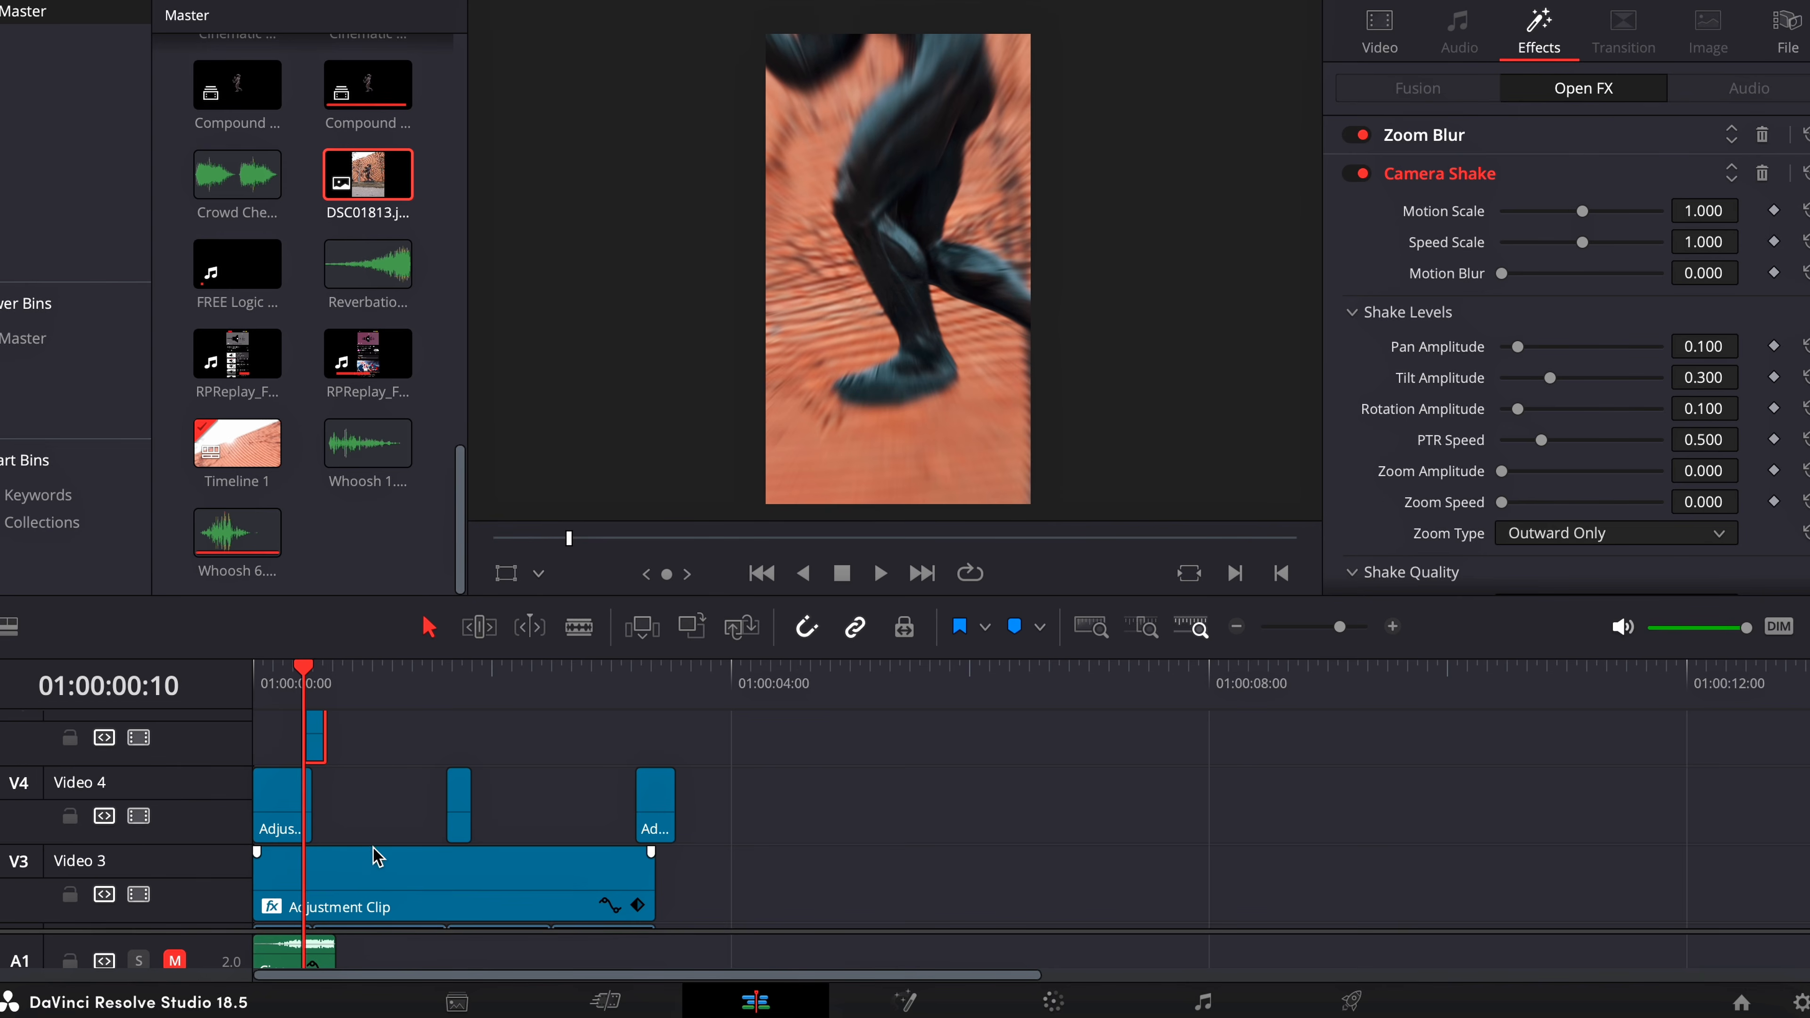
Compare the Camera Shake settings of the first Video 4 adjustment clip with those of the long Video 3 clip
click(293, 798)
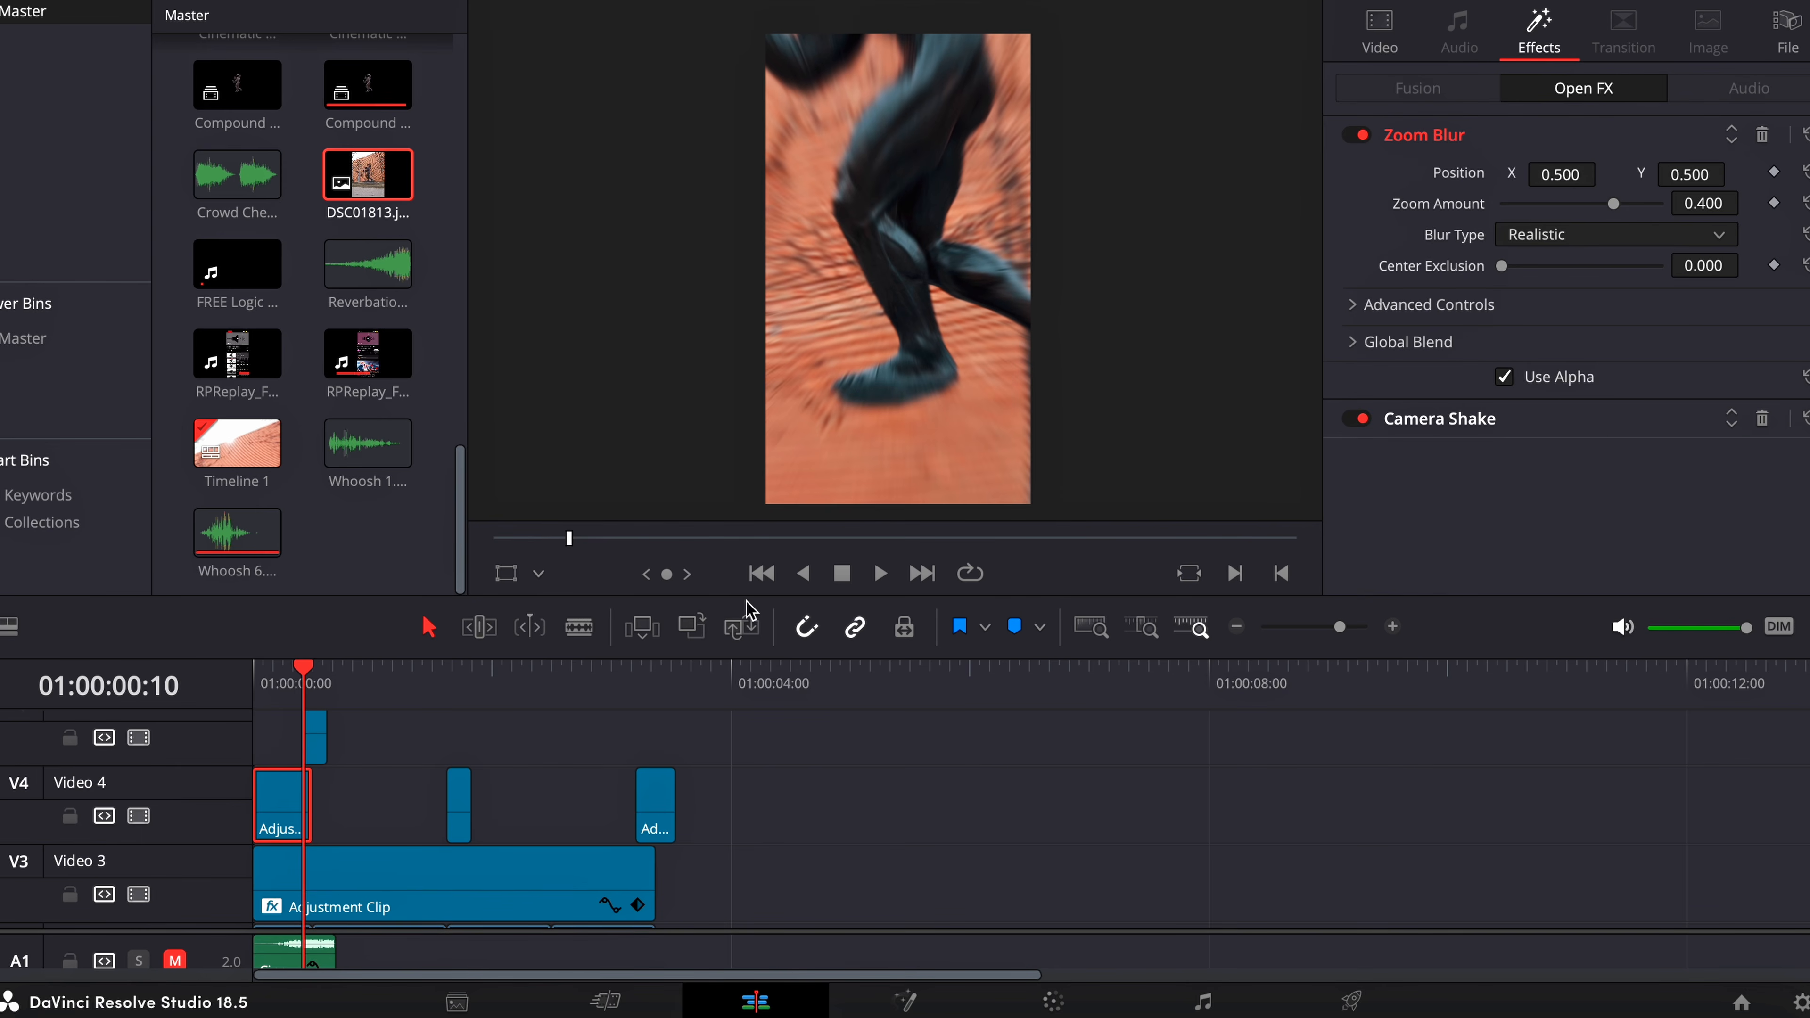
click(1438, 425)
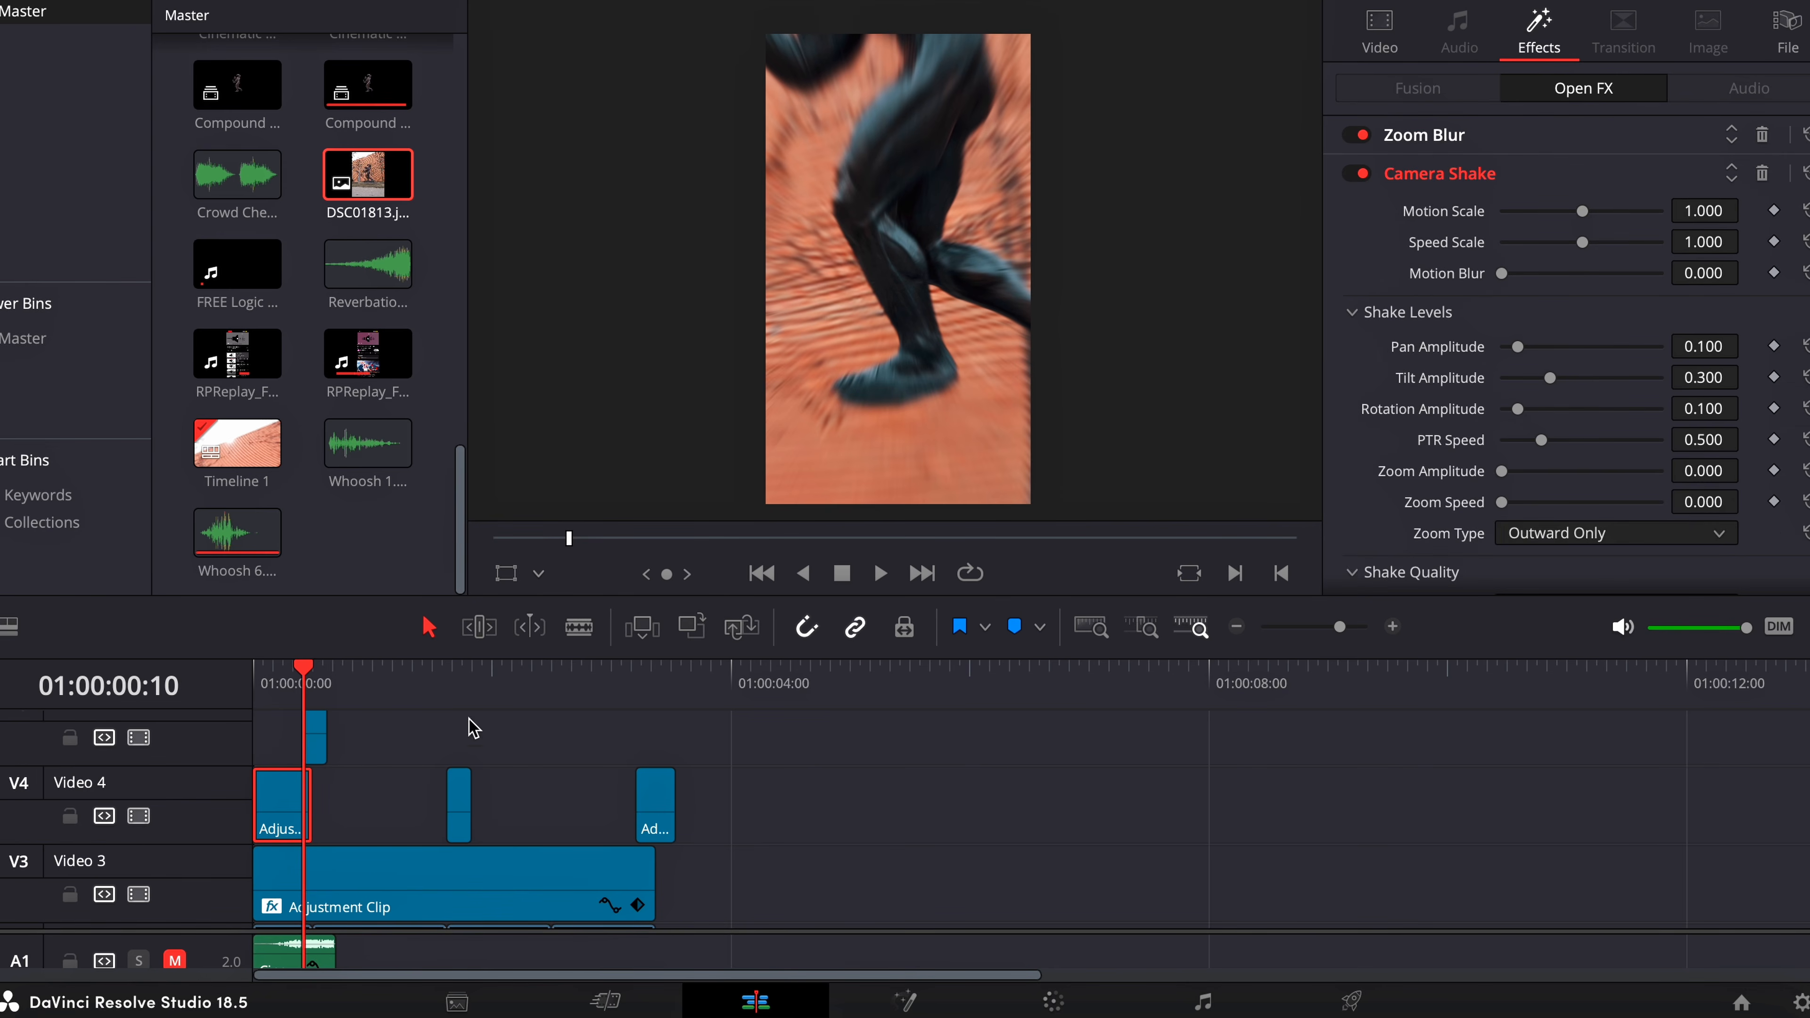
click(381, 887)
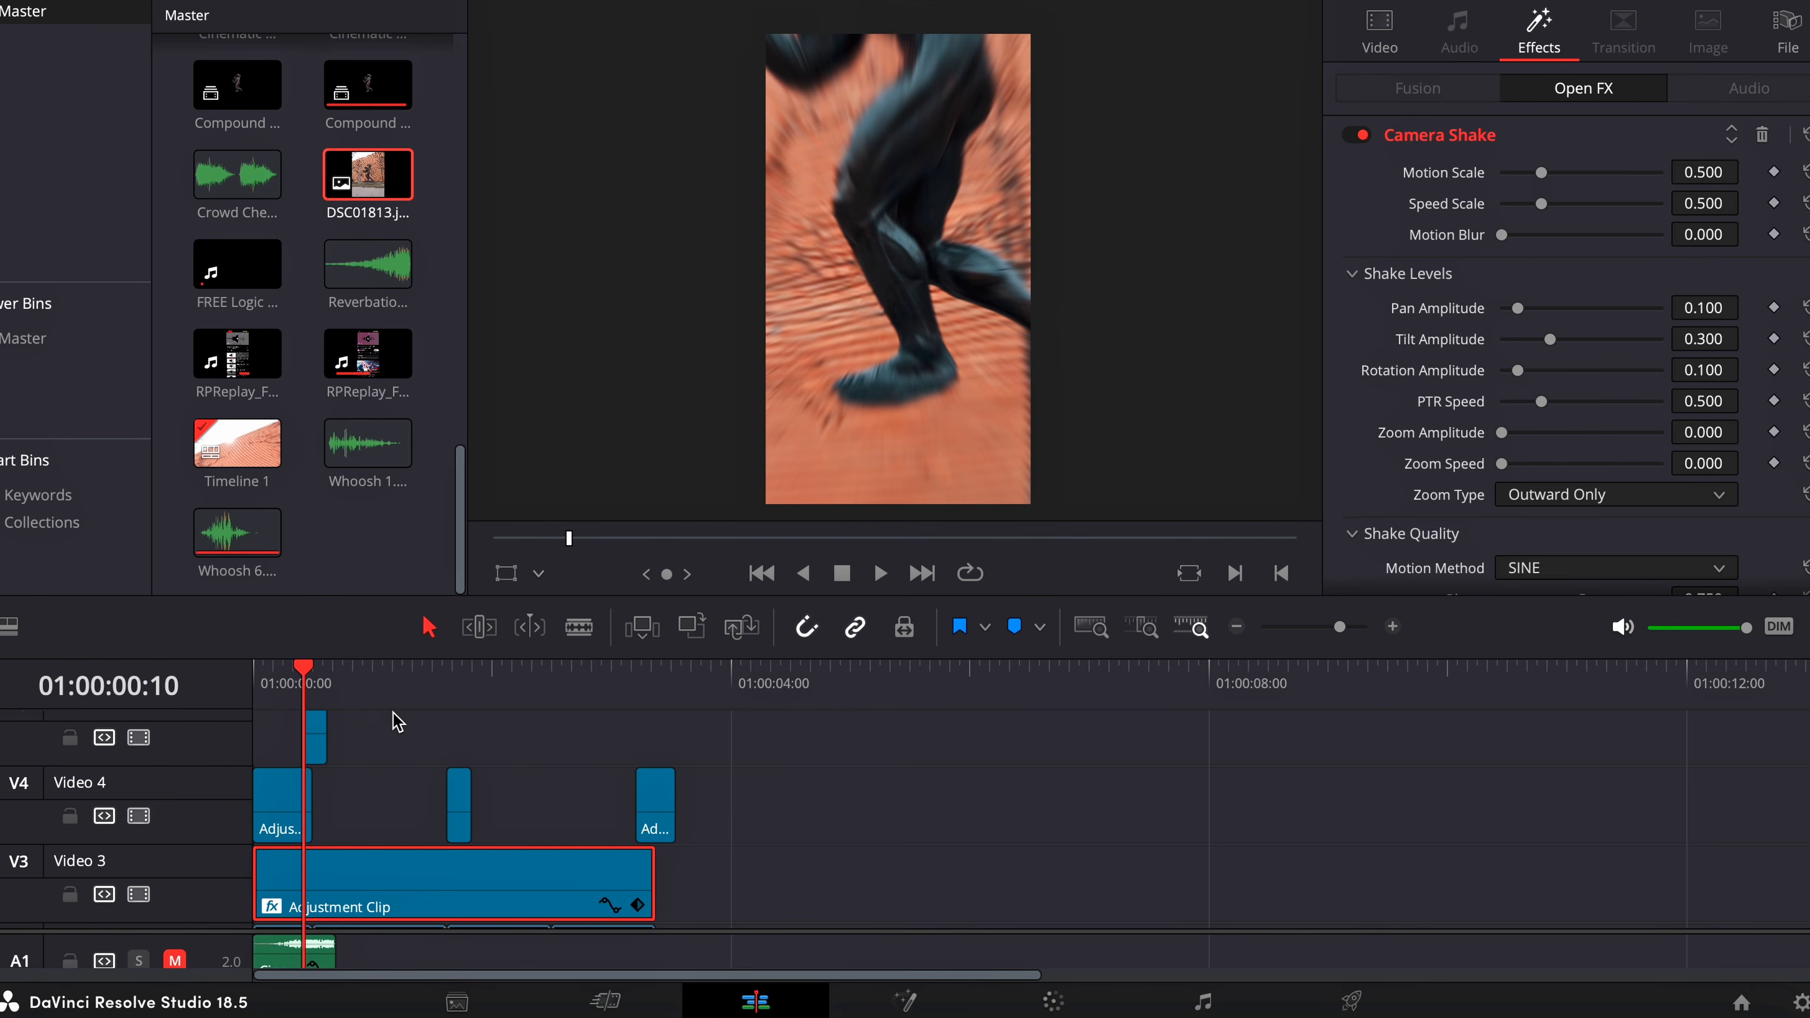
Play from 01:00:01:03 to examine the shake, and return to 01:00:00:10 to look over the stacked adjustment clips
click(388, 682)
scroll(431, 888, down, 1)
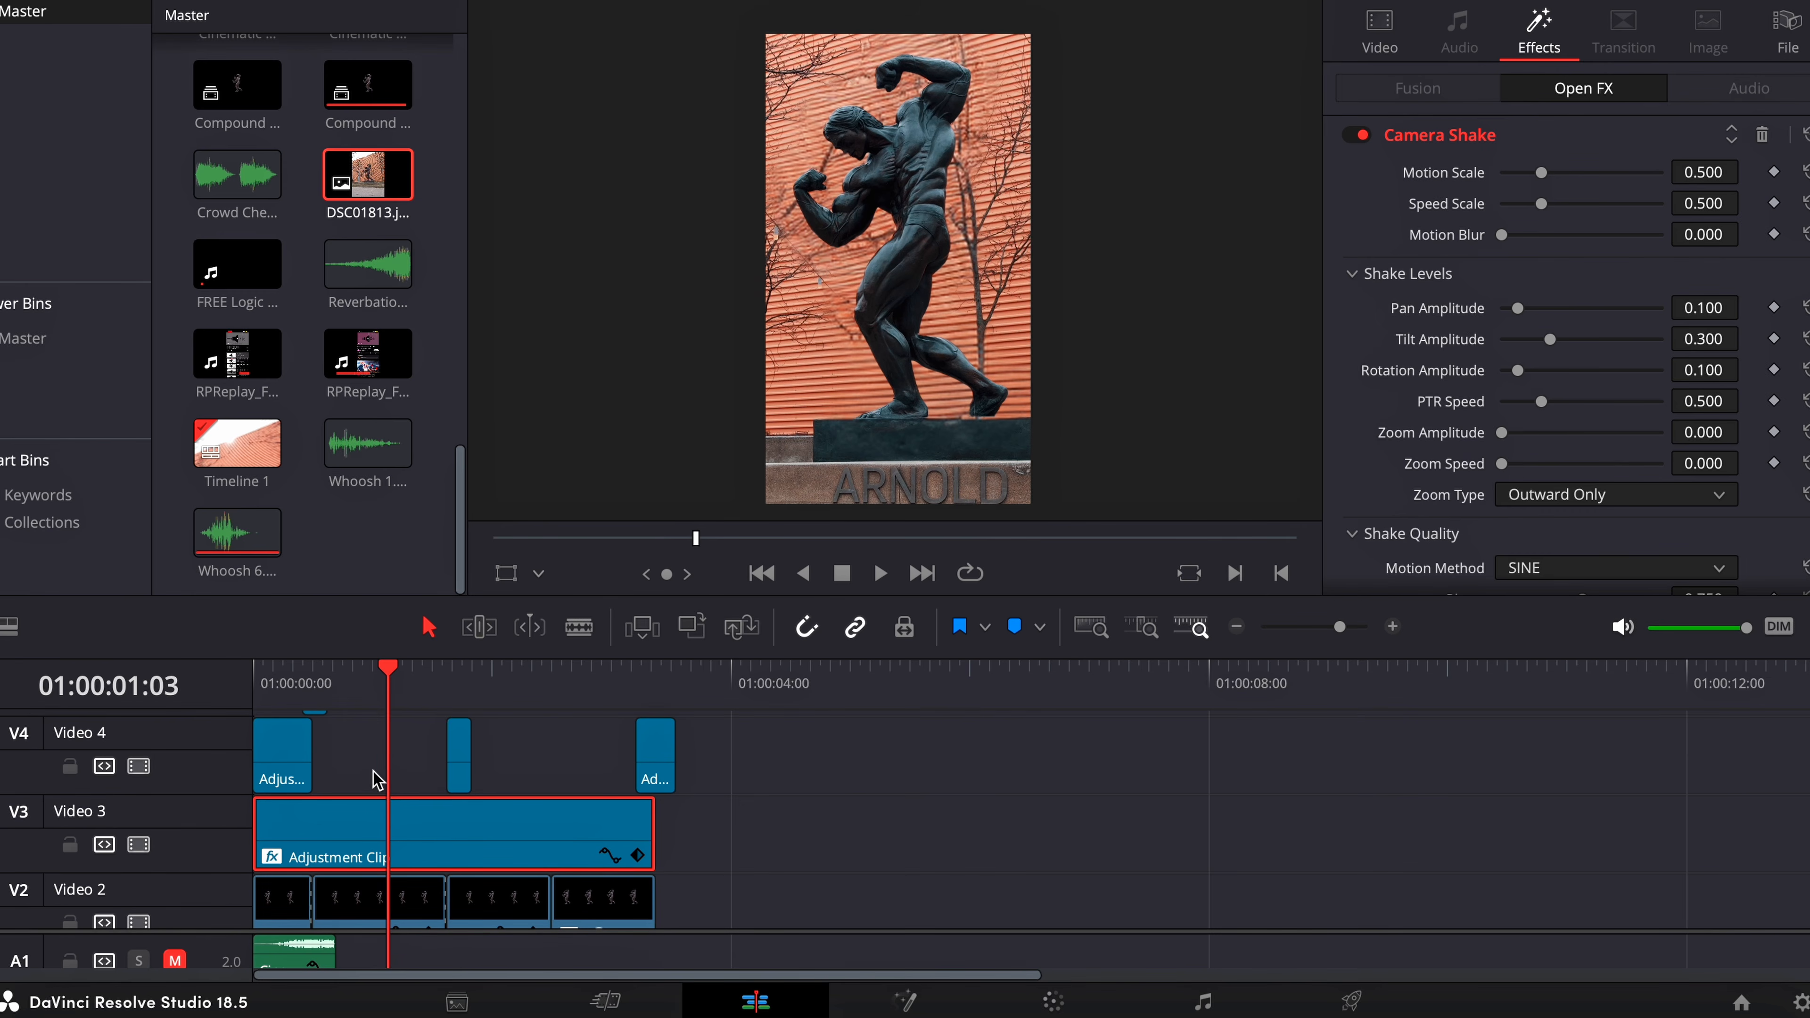
key(space)
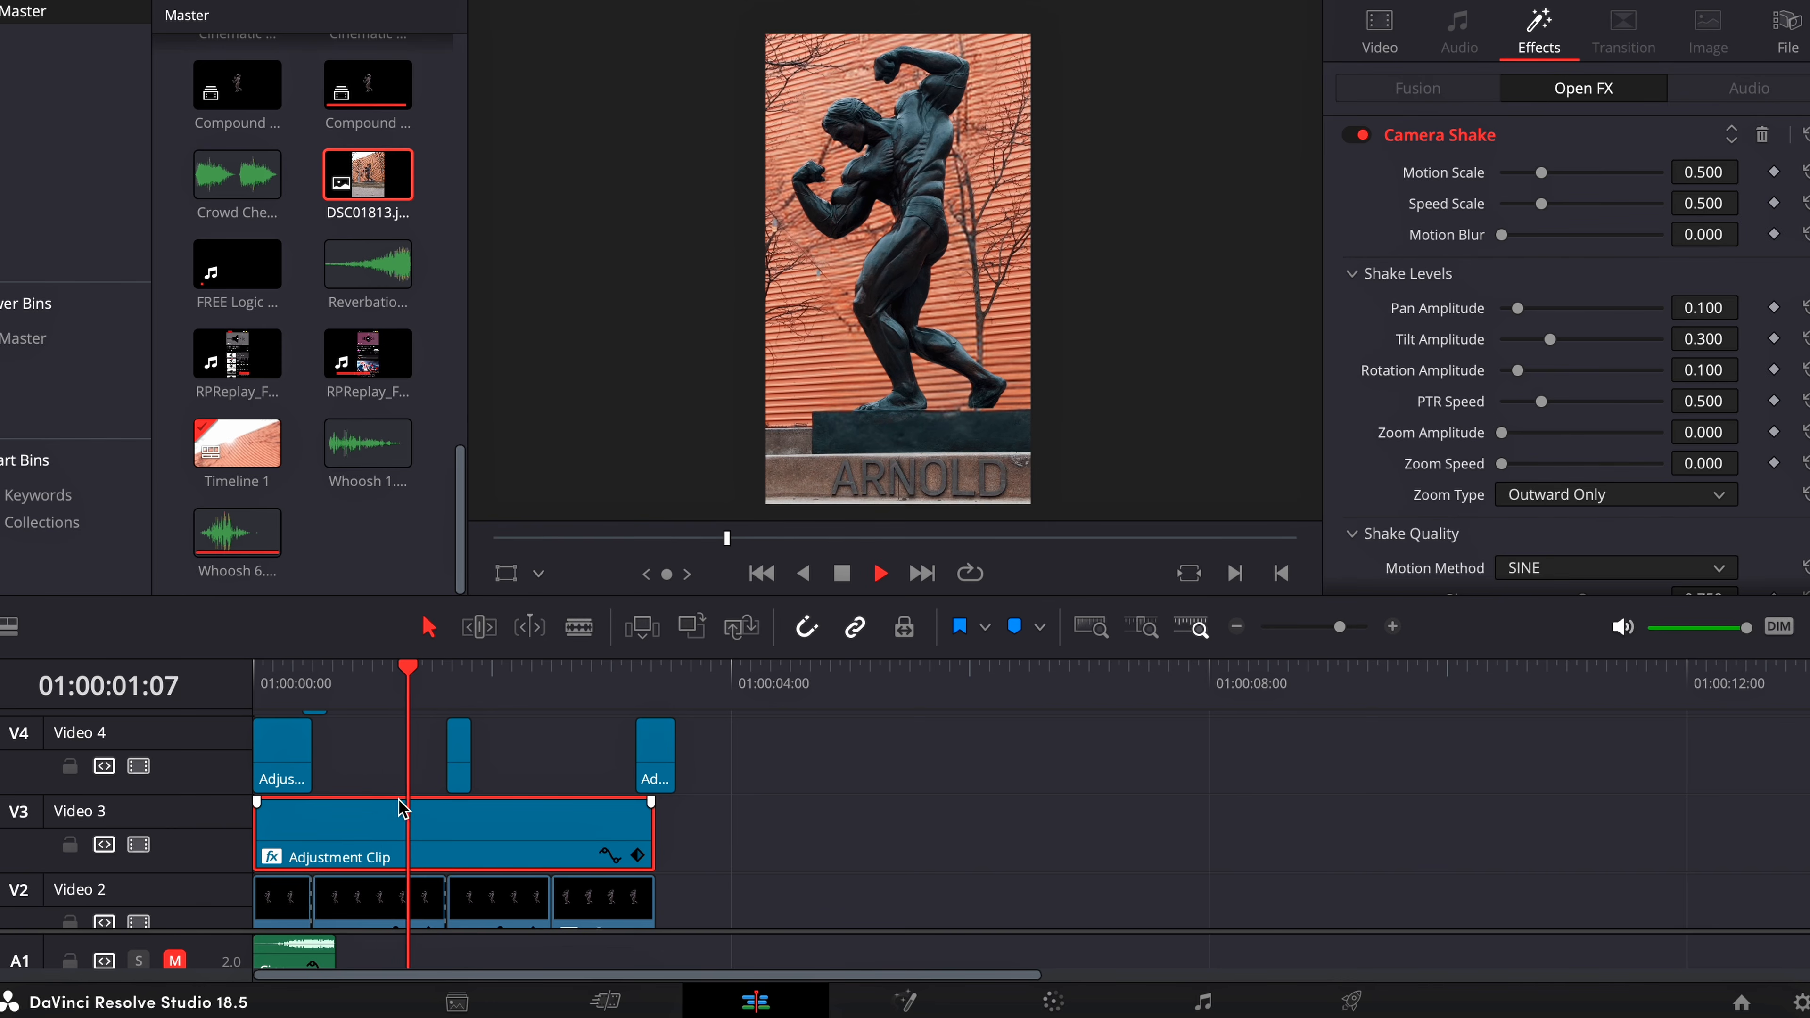
click(301, 683)
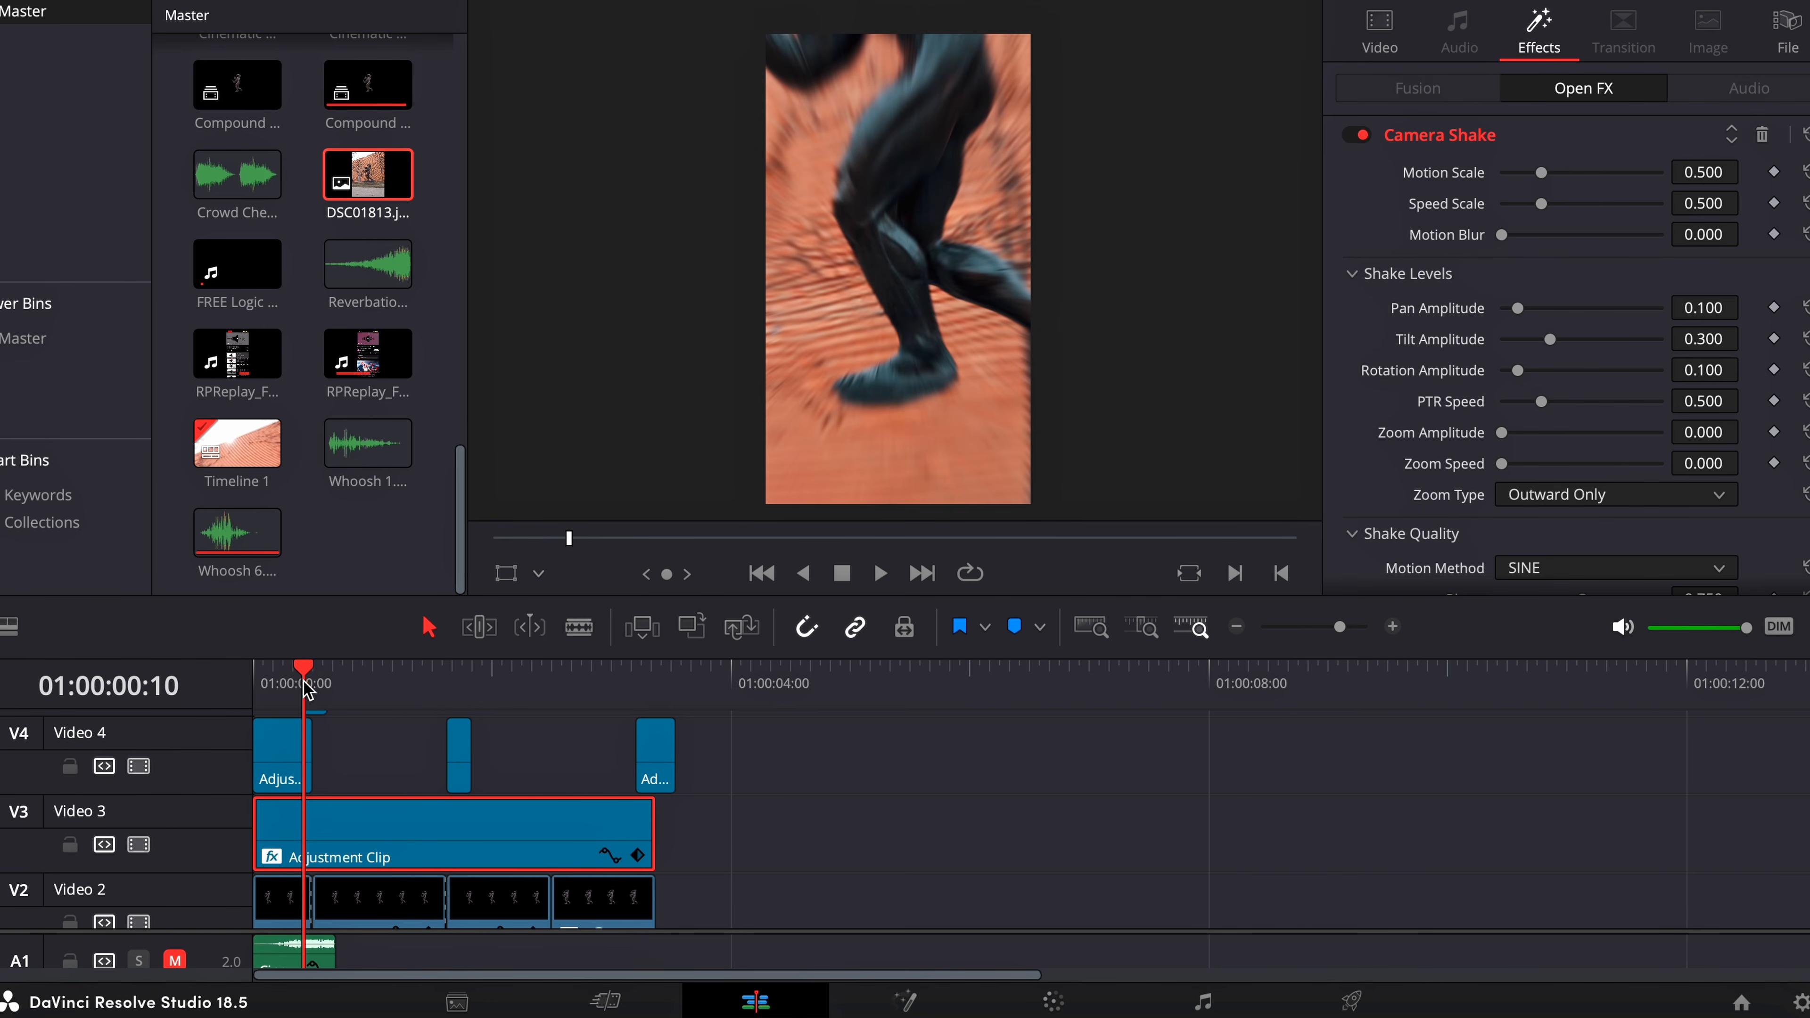
scroll(347, 756, up, 1)
scroll(354, 783, down, 1)
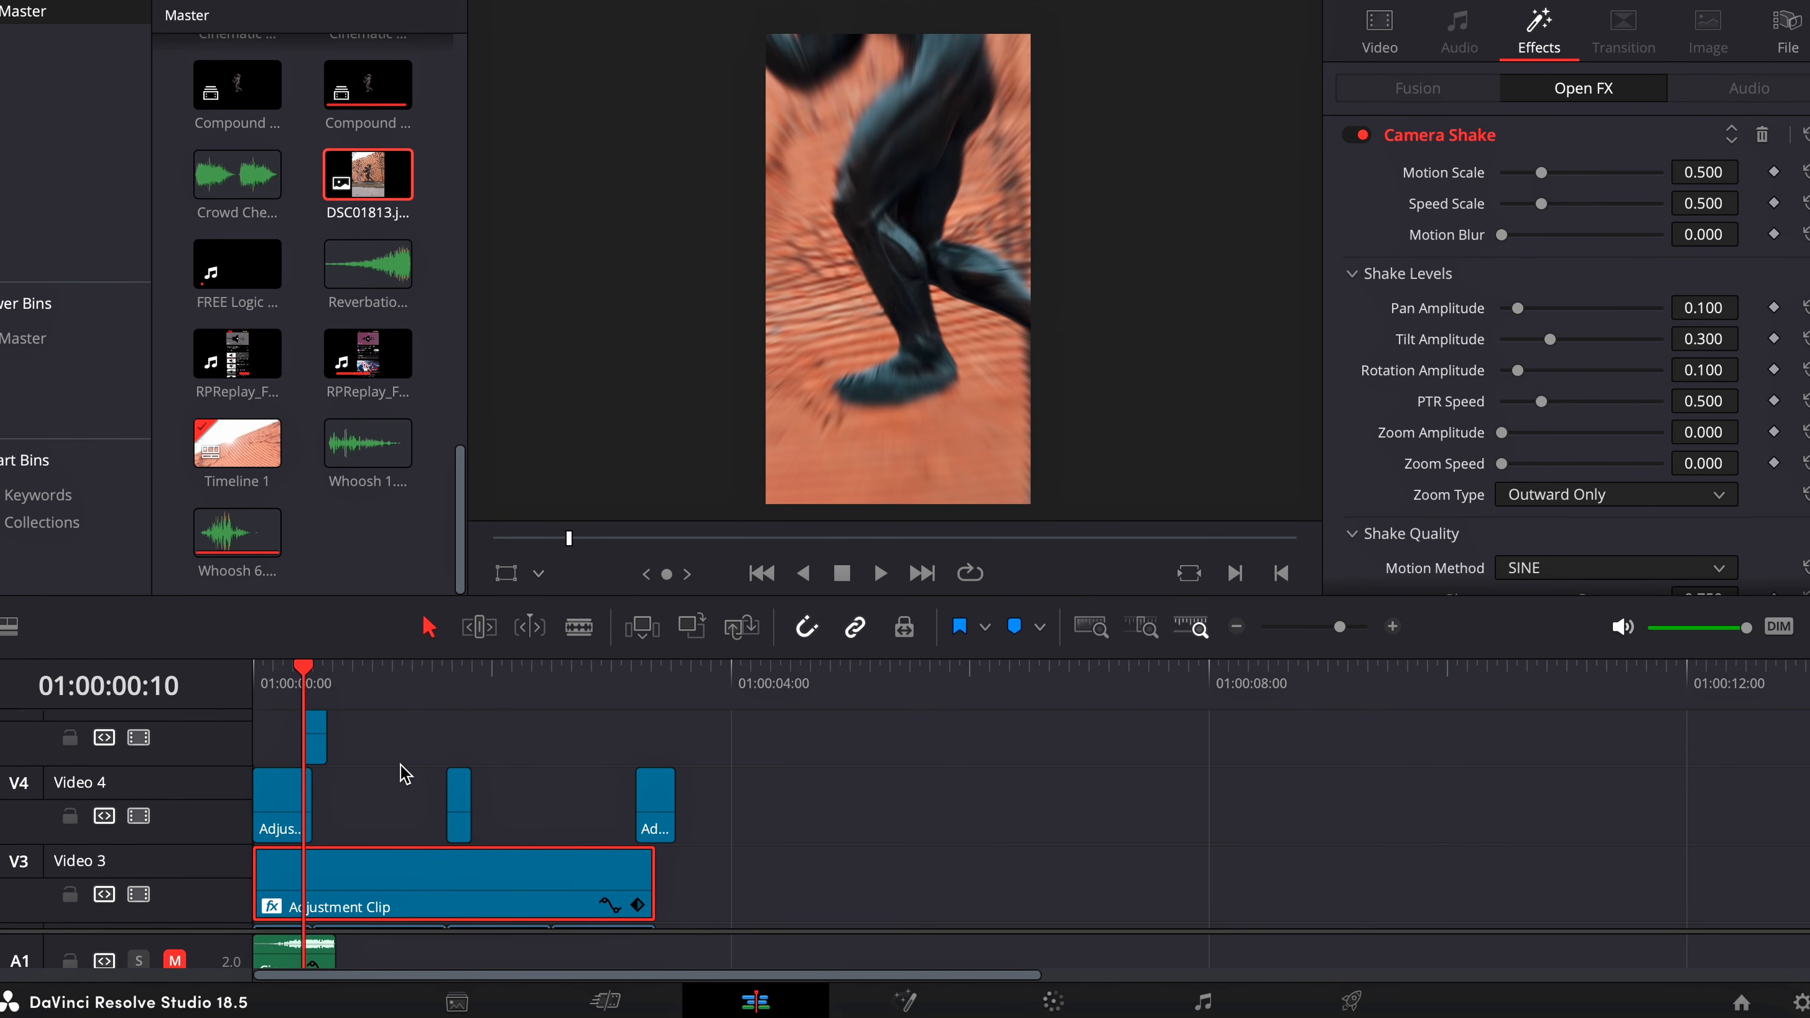
scroll(314, 788, down, 3)
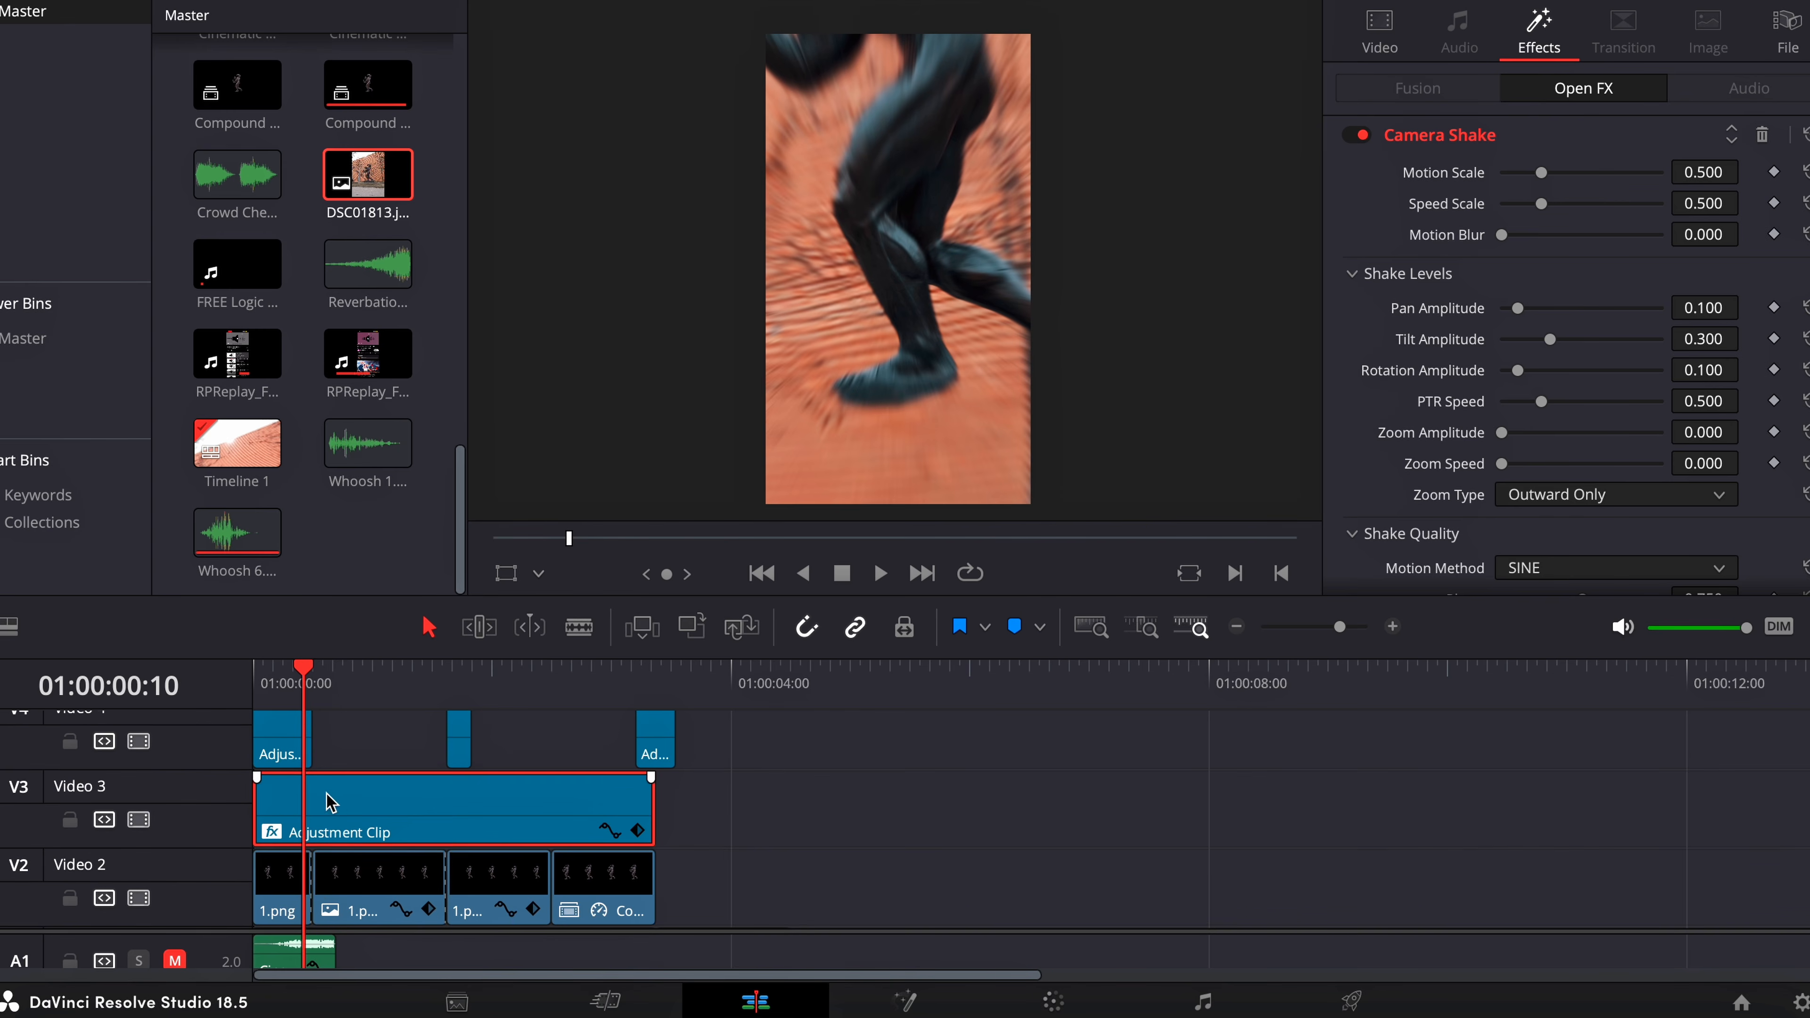
Examine the frames from 01:00:00:10 to 01:00:00:15 one by one and return to 01:00:00:10
key(Right)
key(Right)
key(Right)
key(Right)
key(Right)
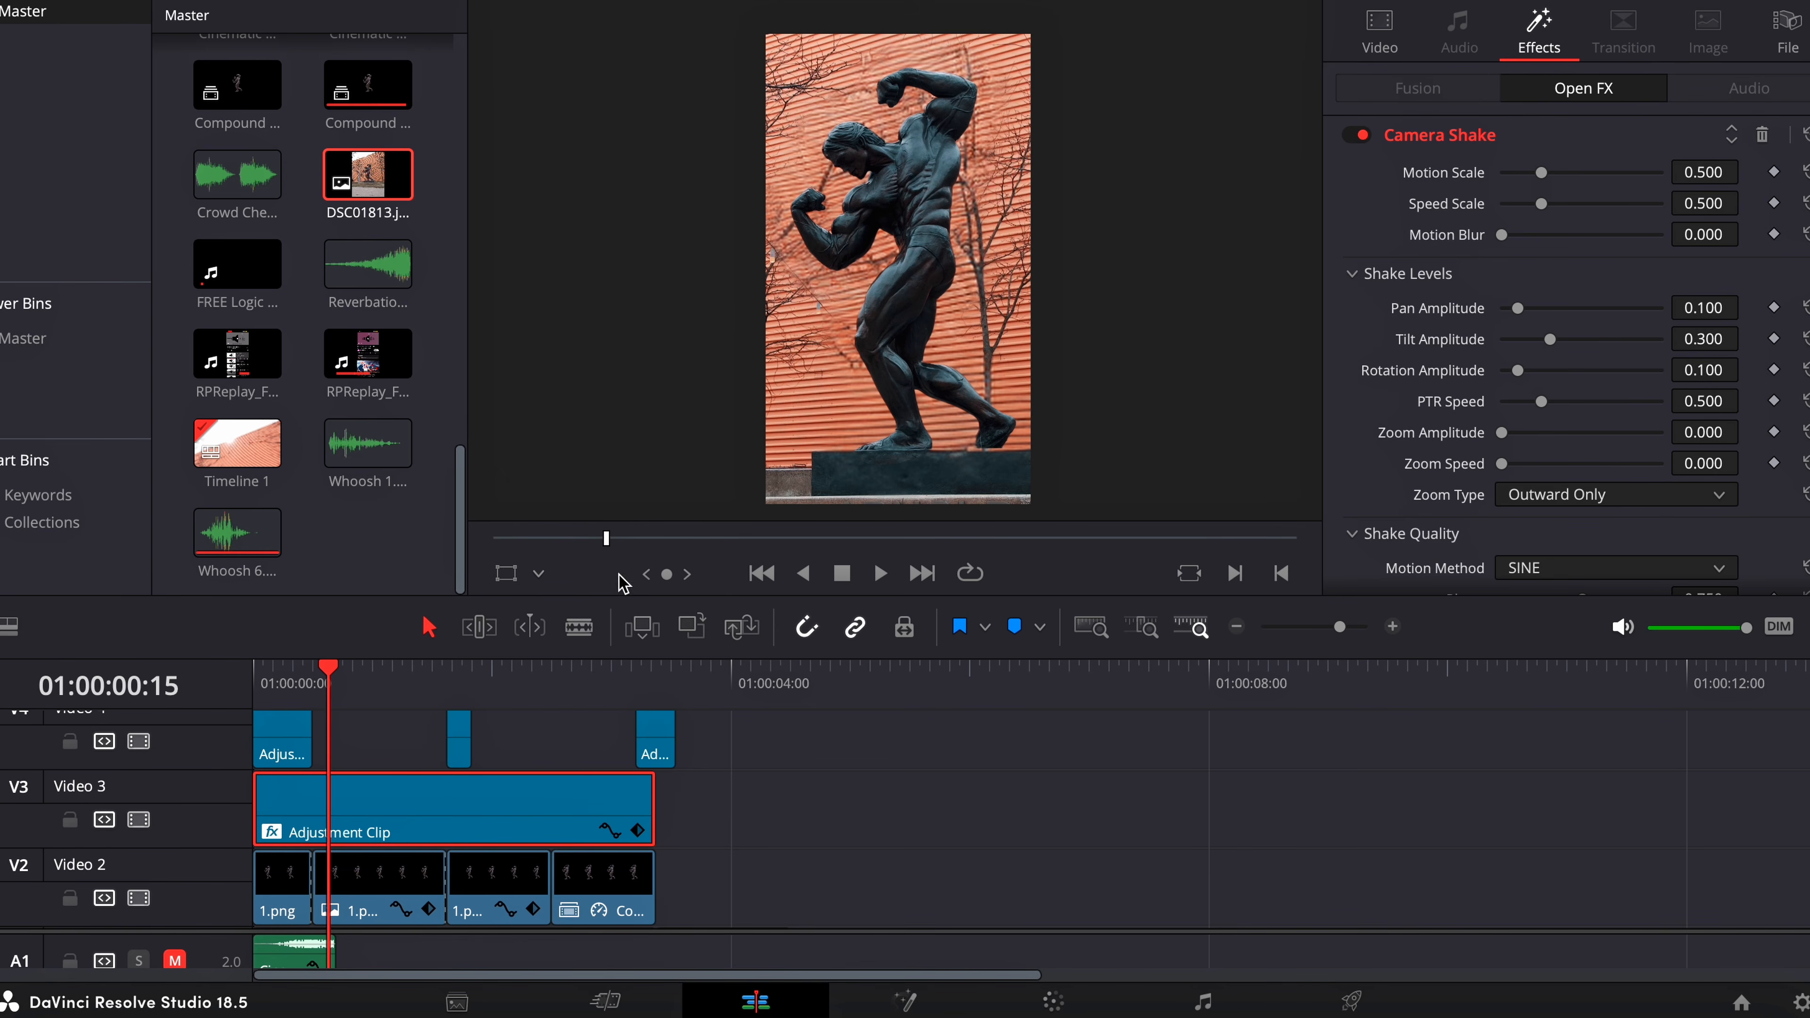
click(303, 679)
Play the opening of the edit under the Video 4 and Video 5 adjustment clips and return to 01:00:00:12
scroll(384, 748, up, 2)
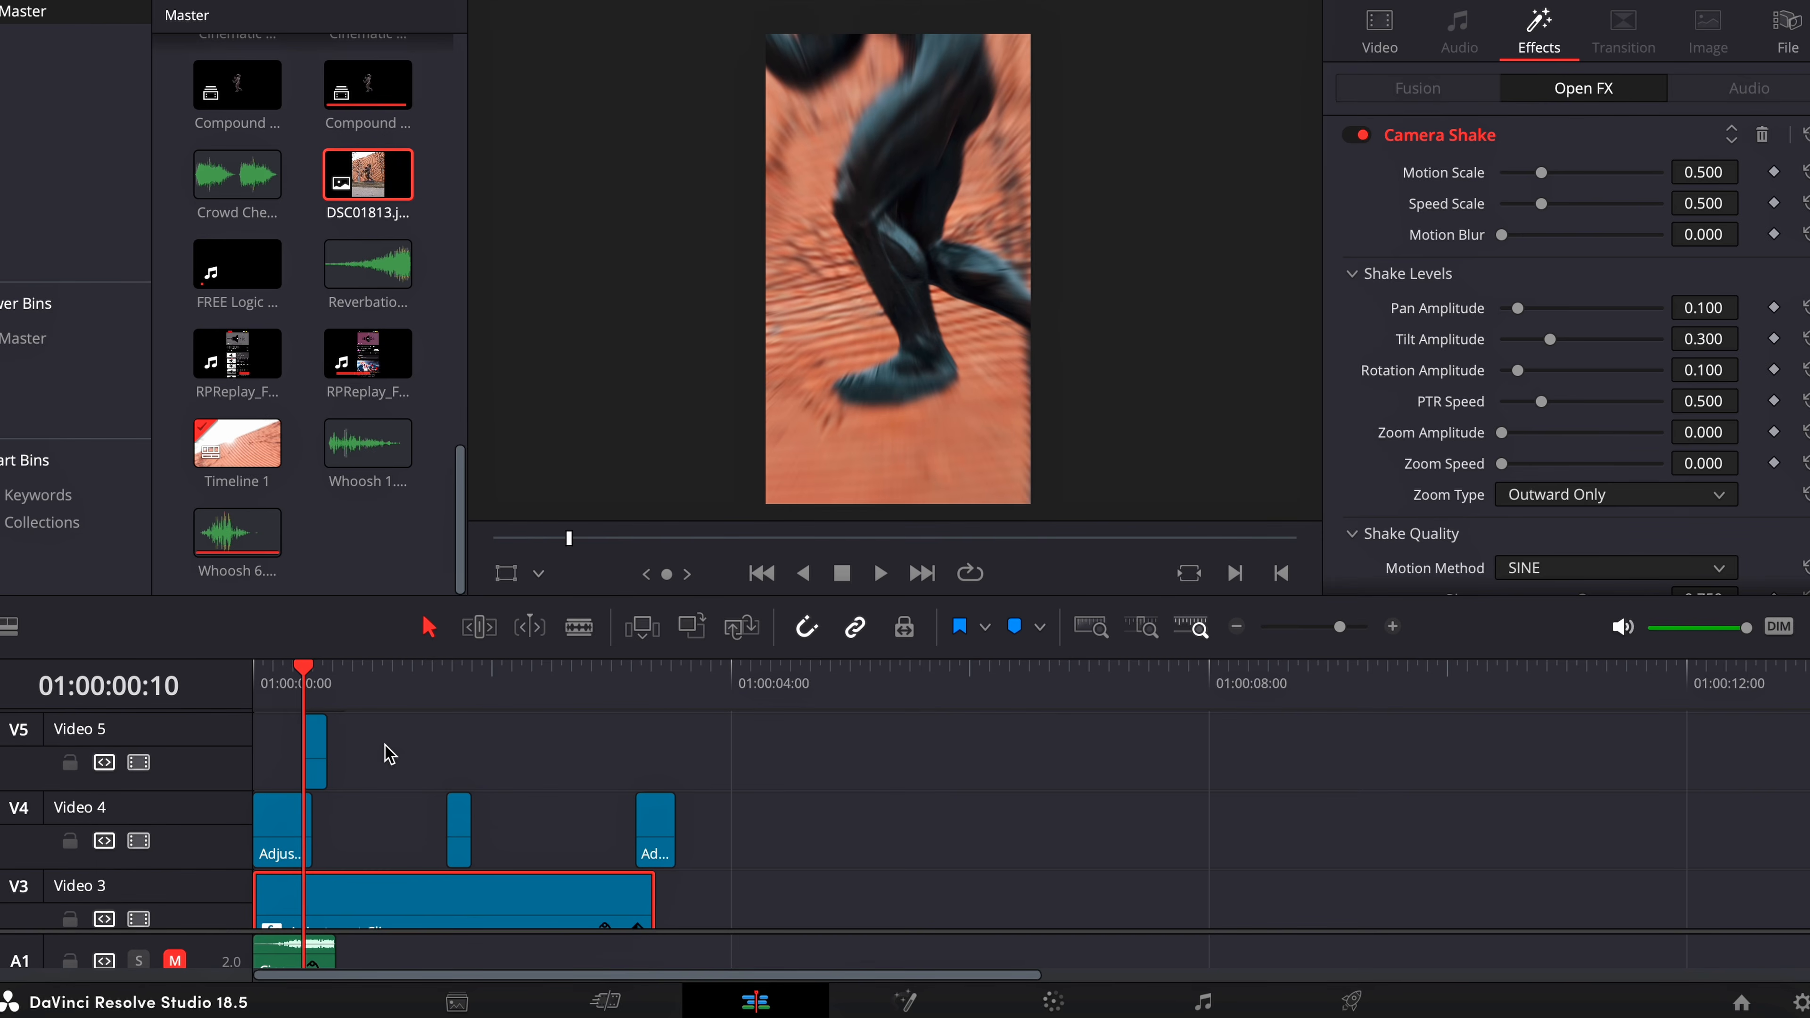
click(272, 684)
key(space)
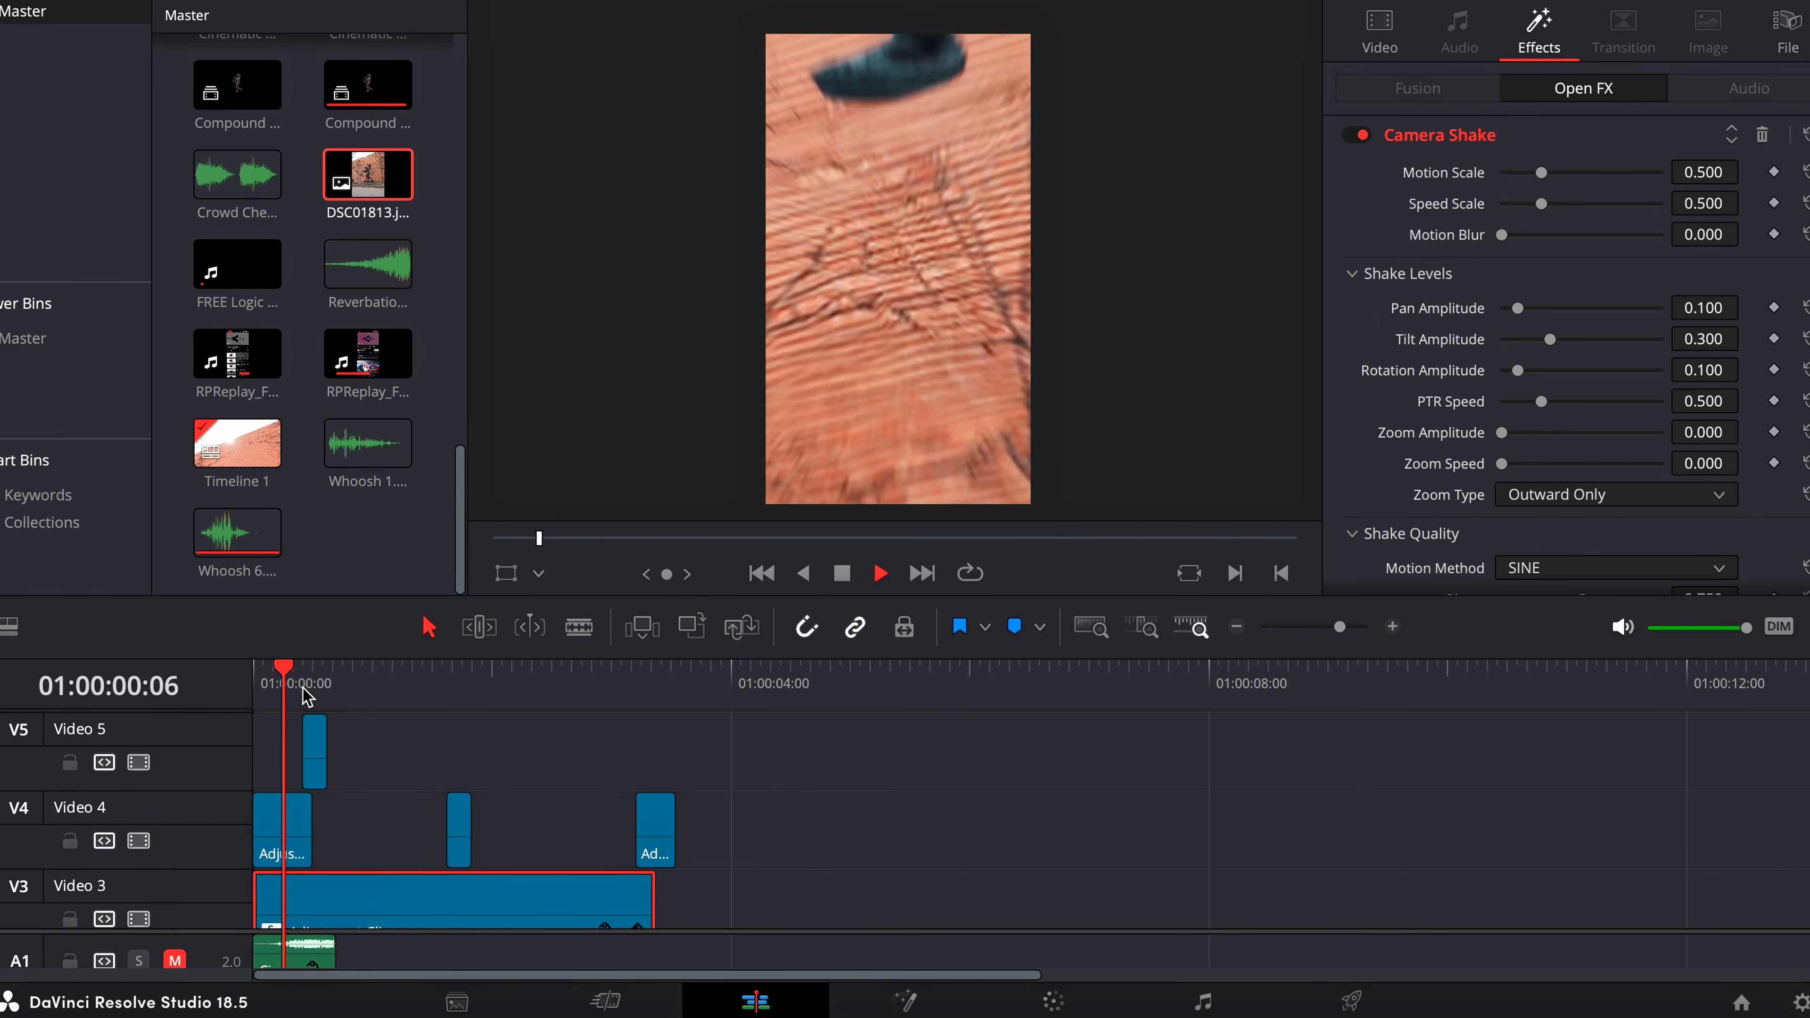
click(315, 684)
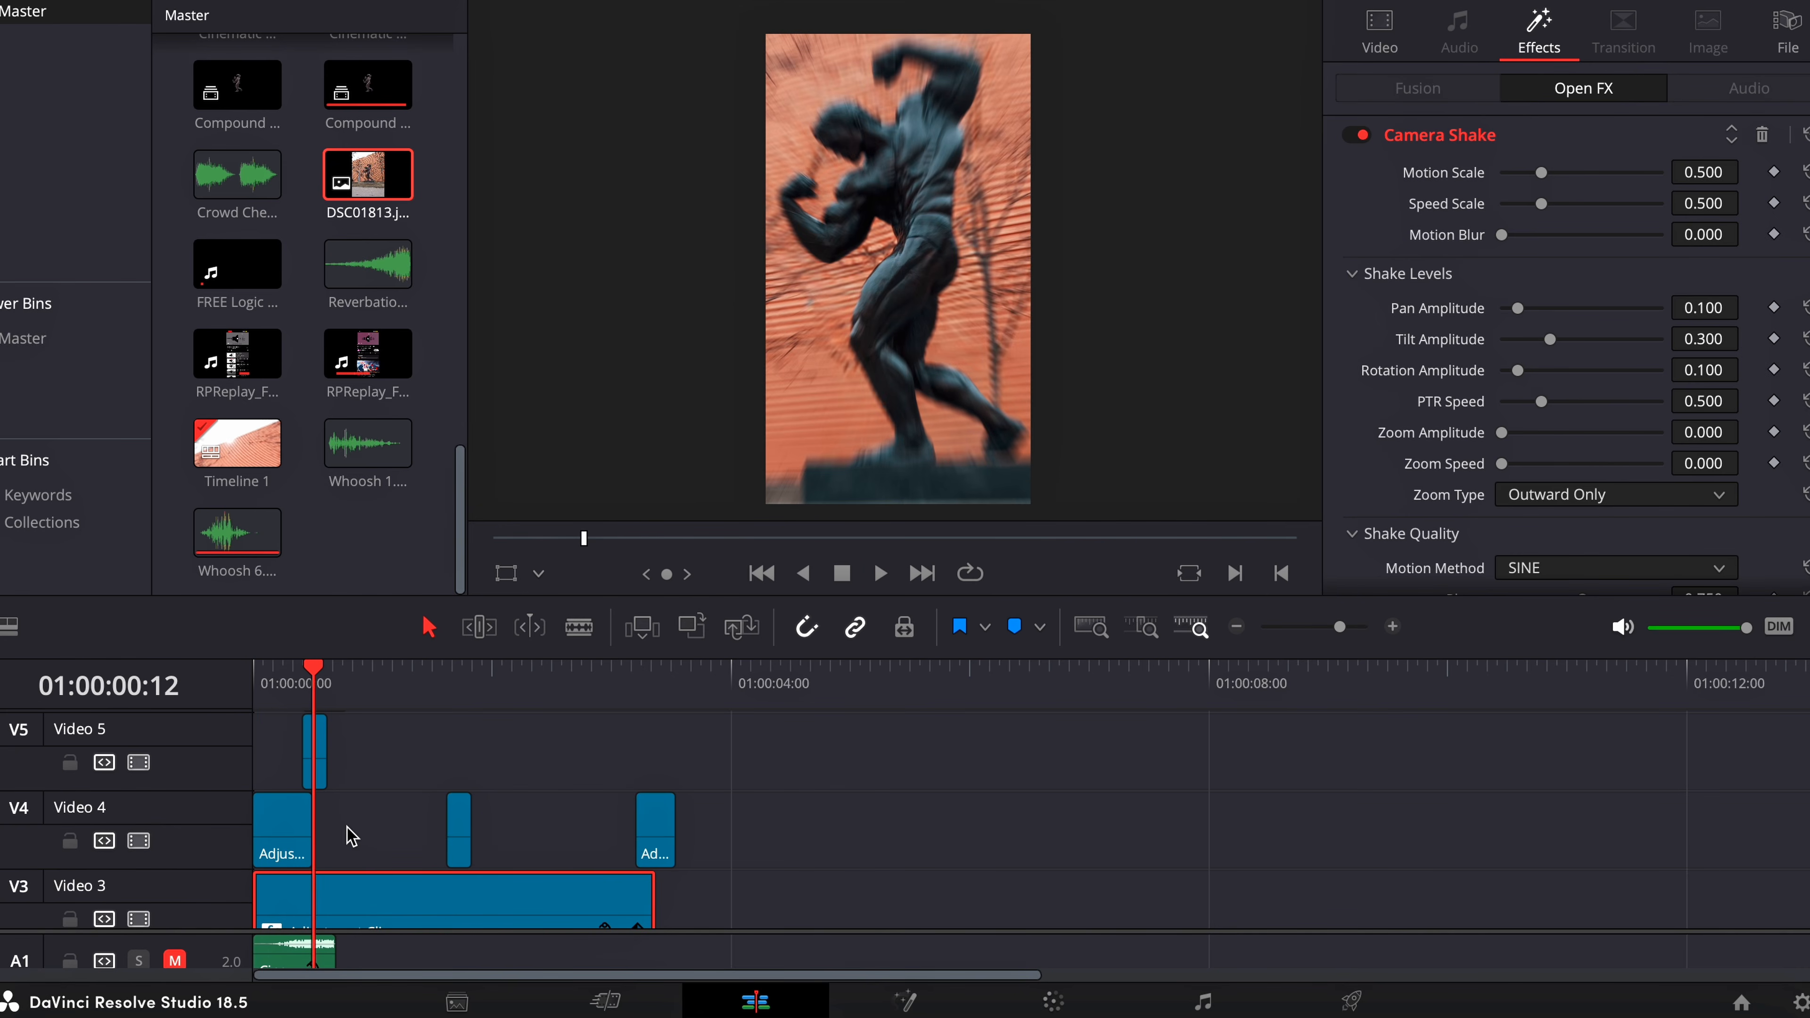
Examine the keyframed Zoom and Position of the Video 3 adjustment clip while playing from 01:00:00:12 to 01:00:03:02
scroll(352, 831, down, 2)
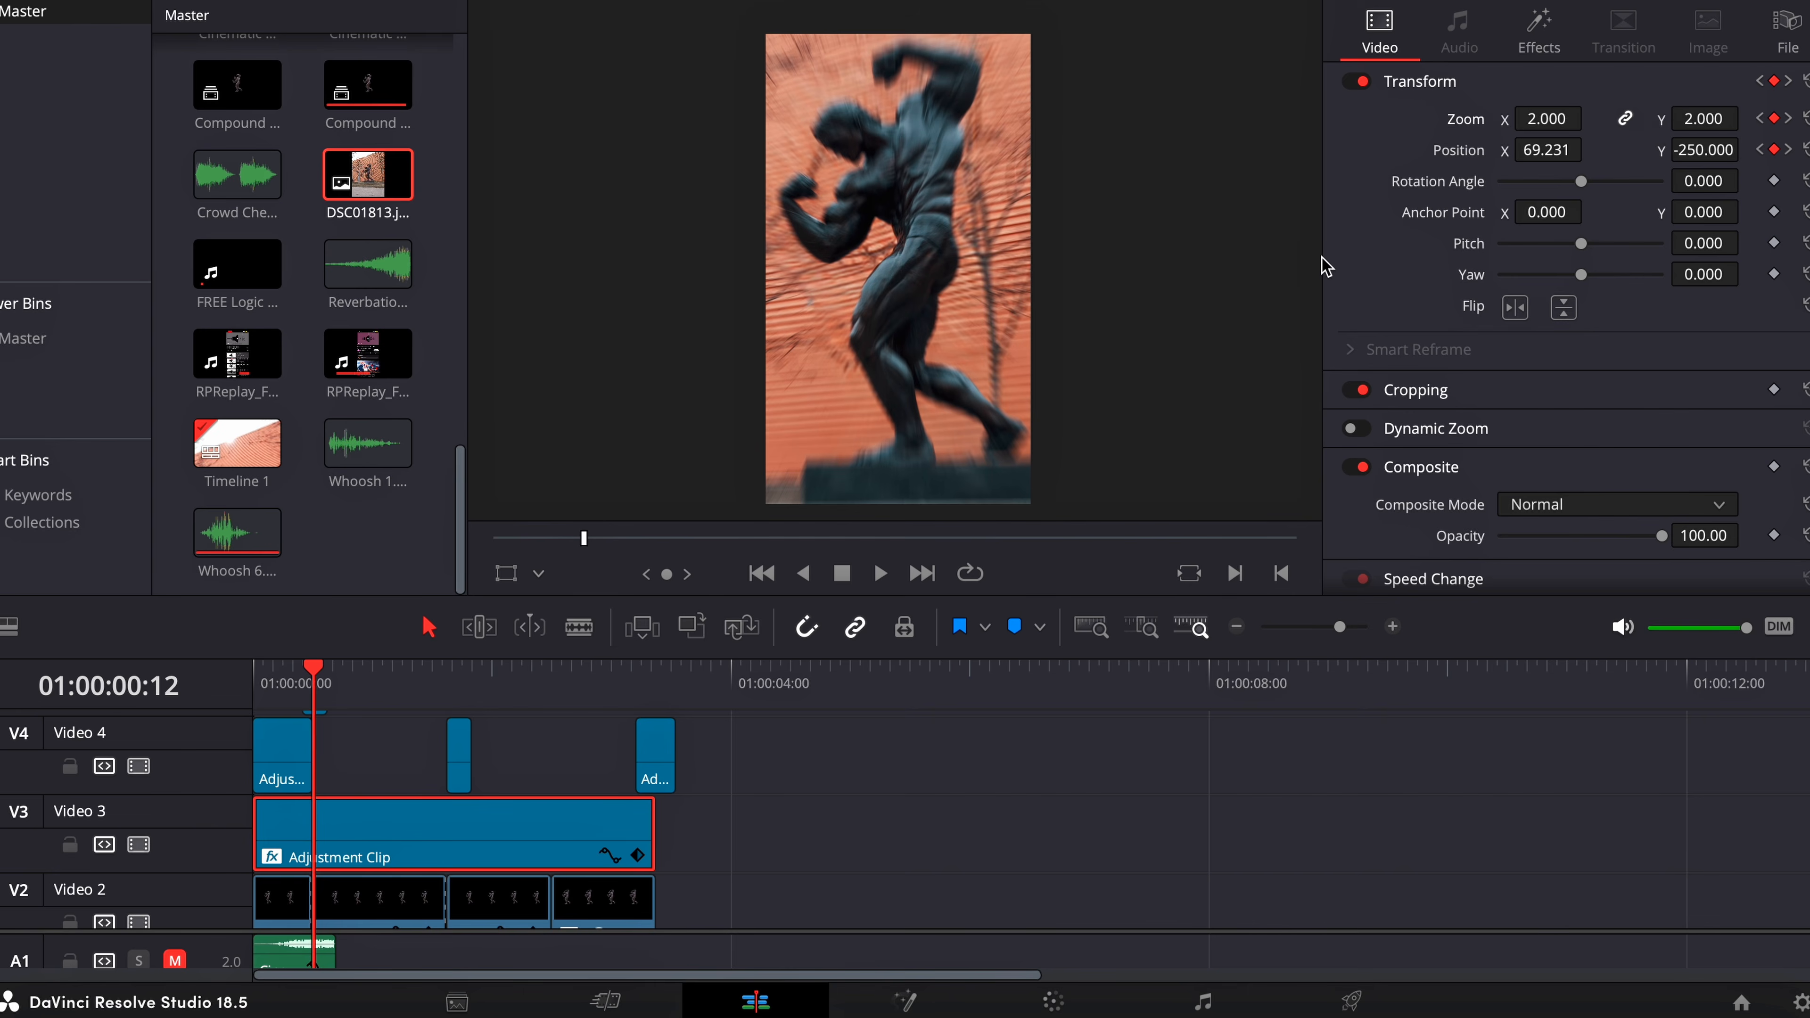
key(space)
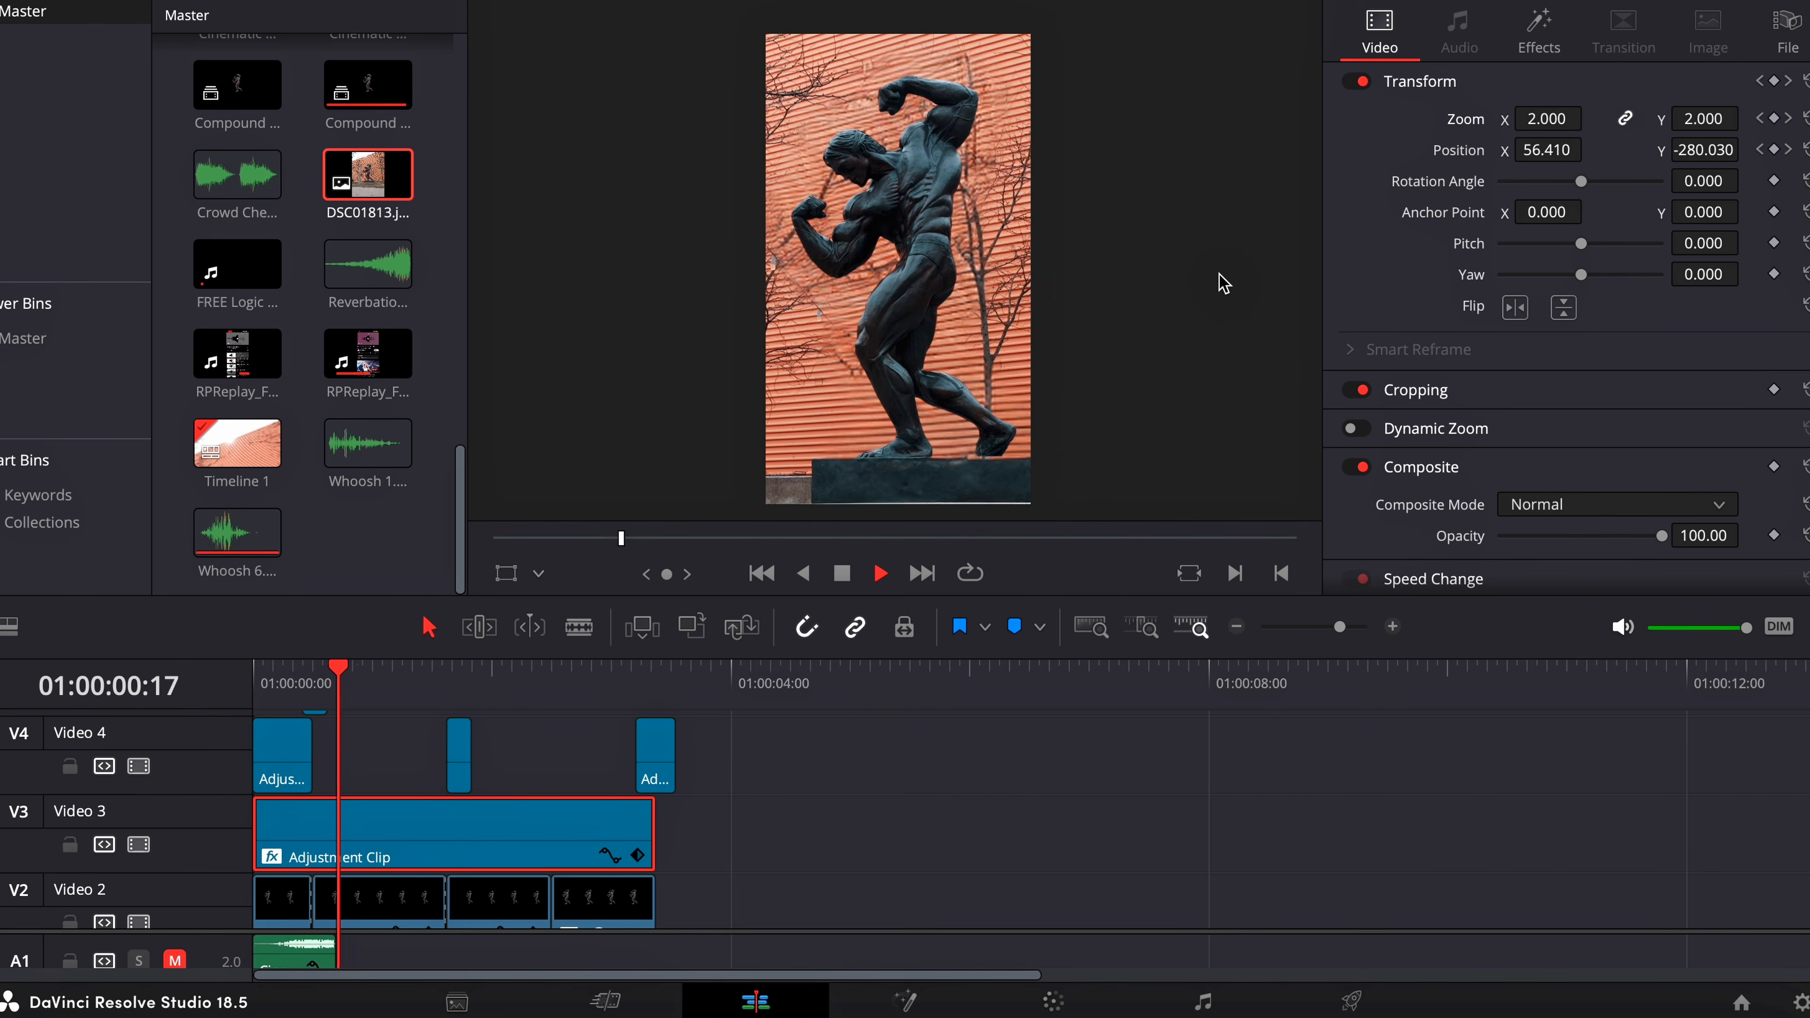
key(space)
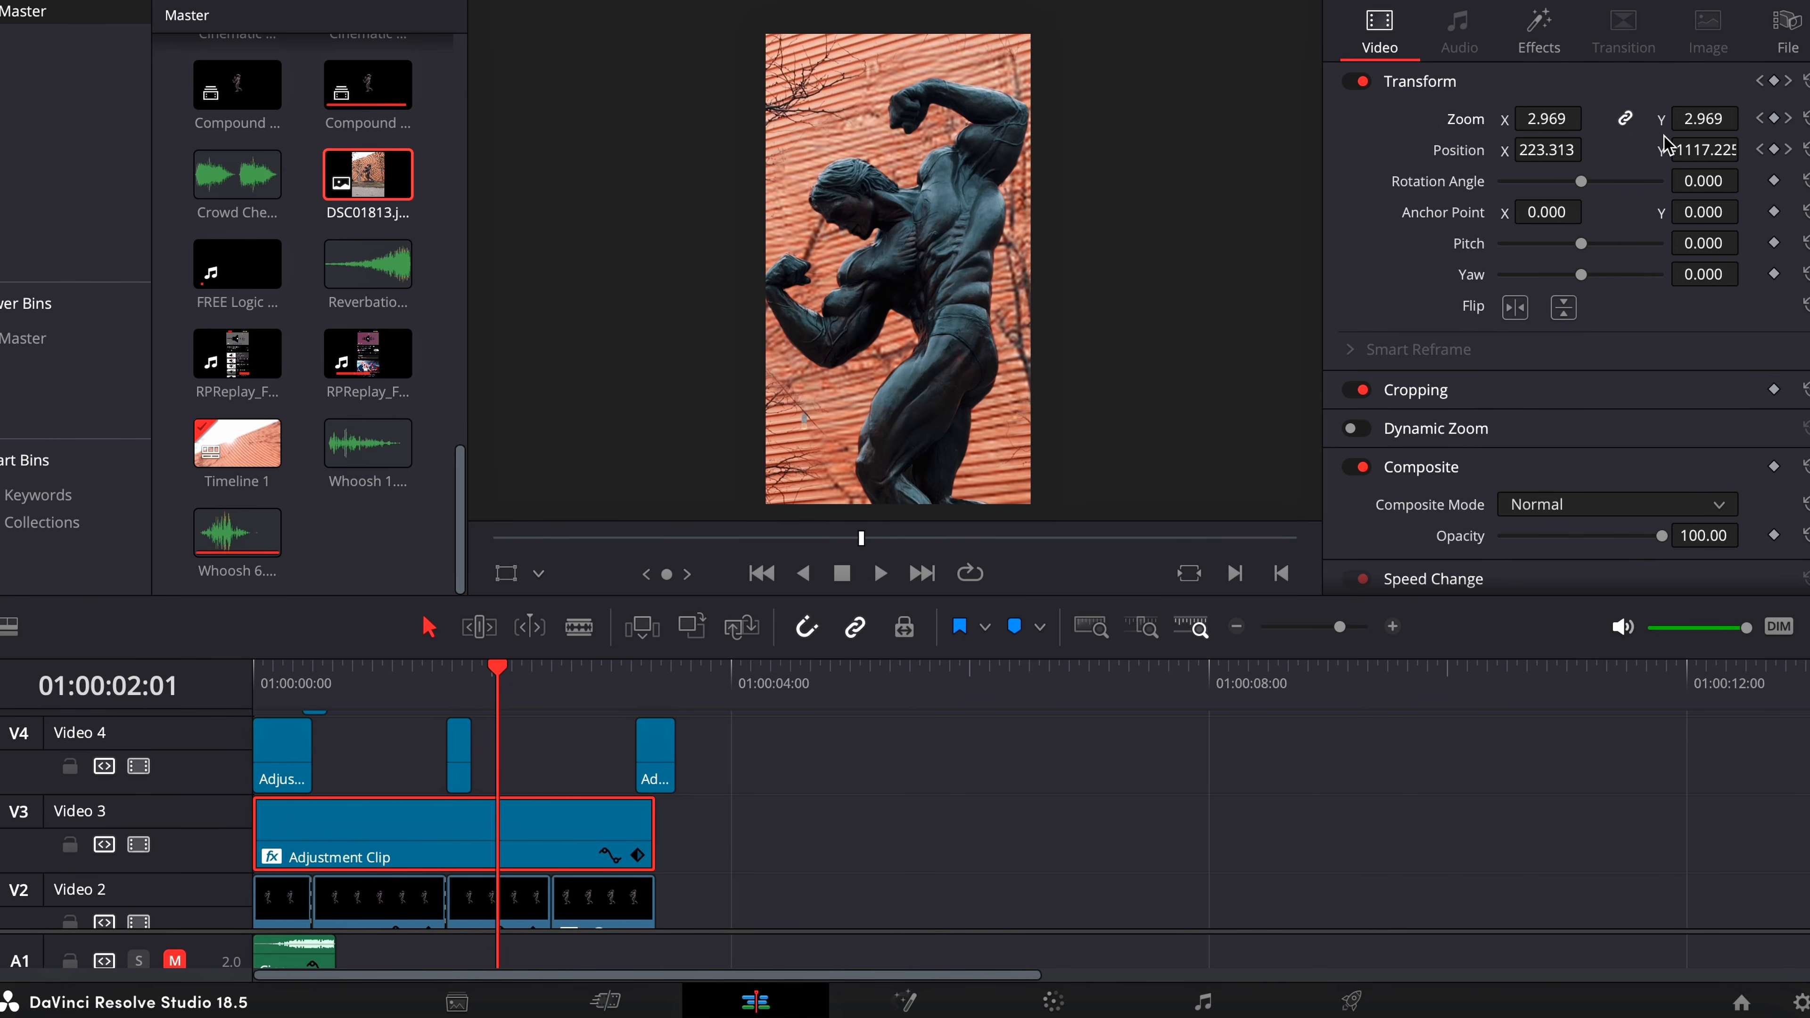
key(space)
key(space)
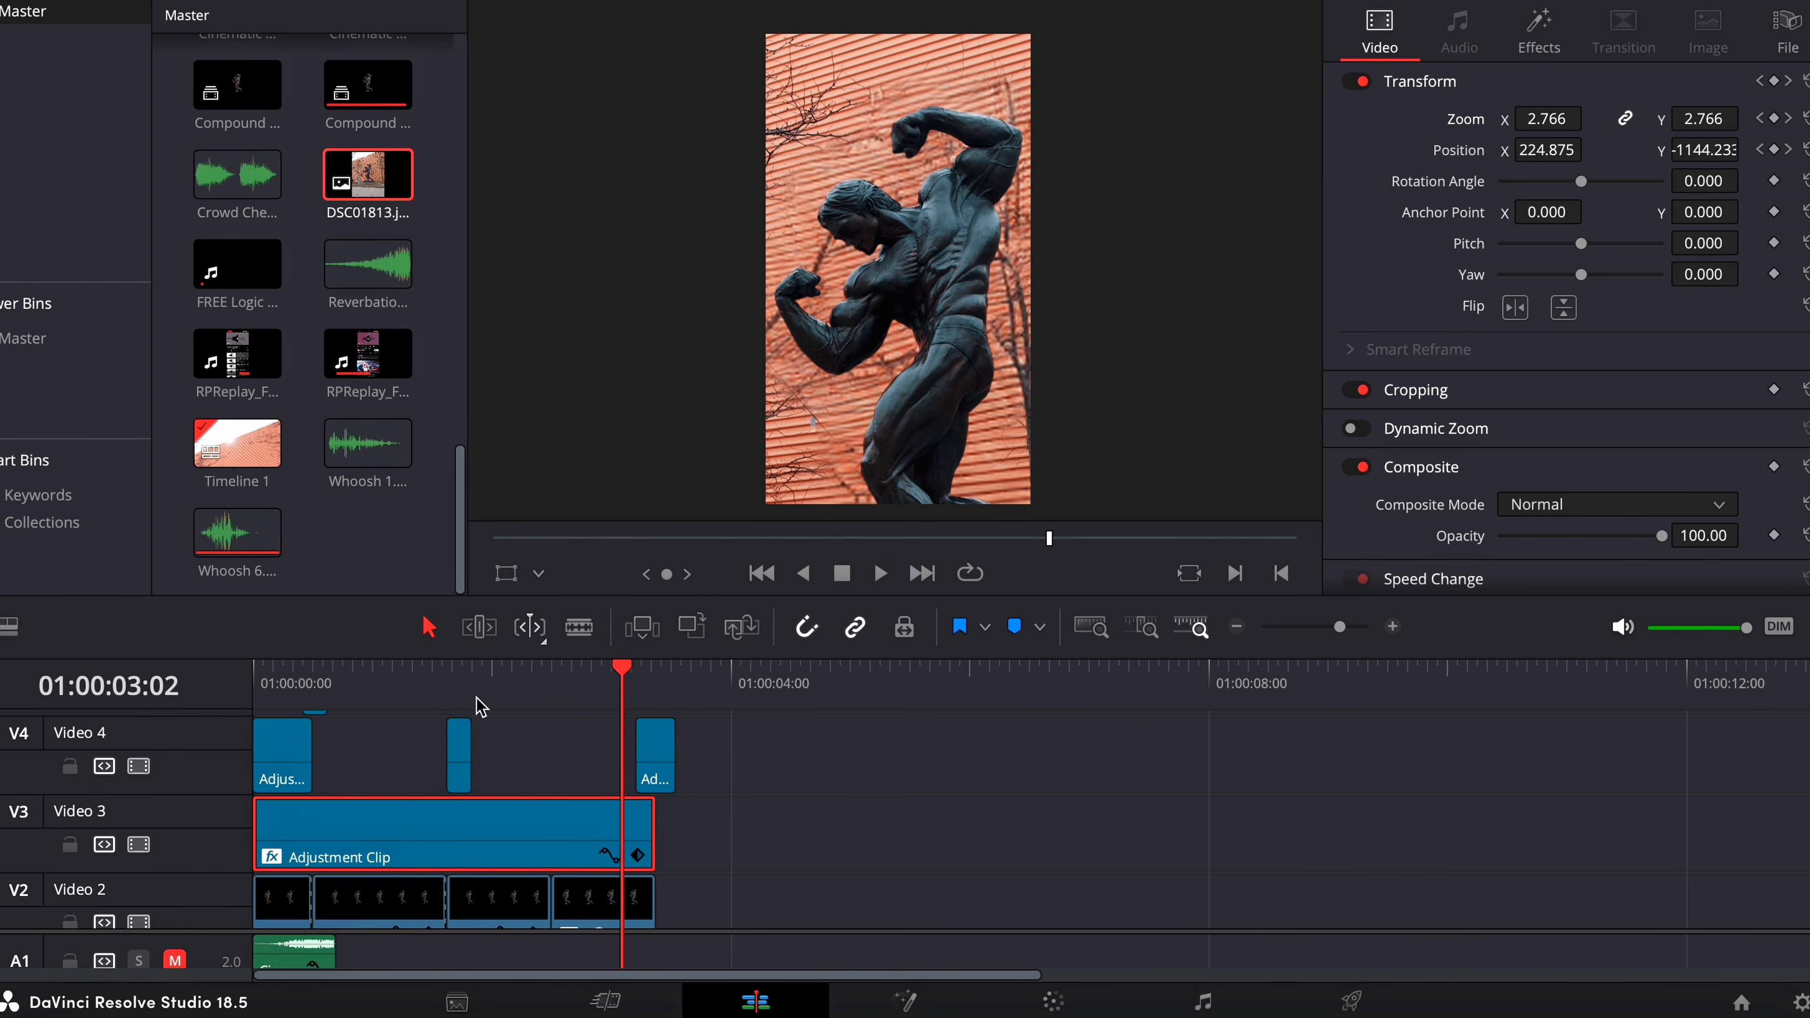
Play from 01:00:01:00, go to 01:00:01:15 and examine the effects on the second Video 4 adjustment clip
click(374, 692)
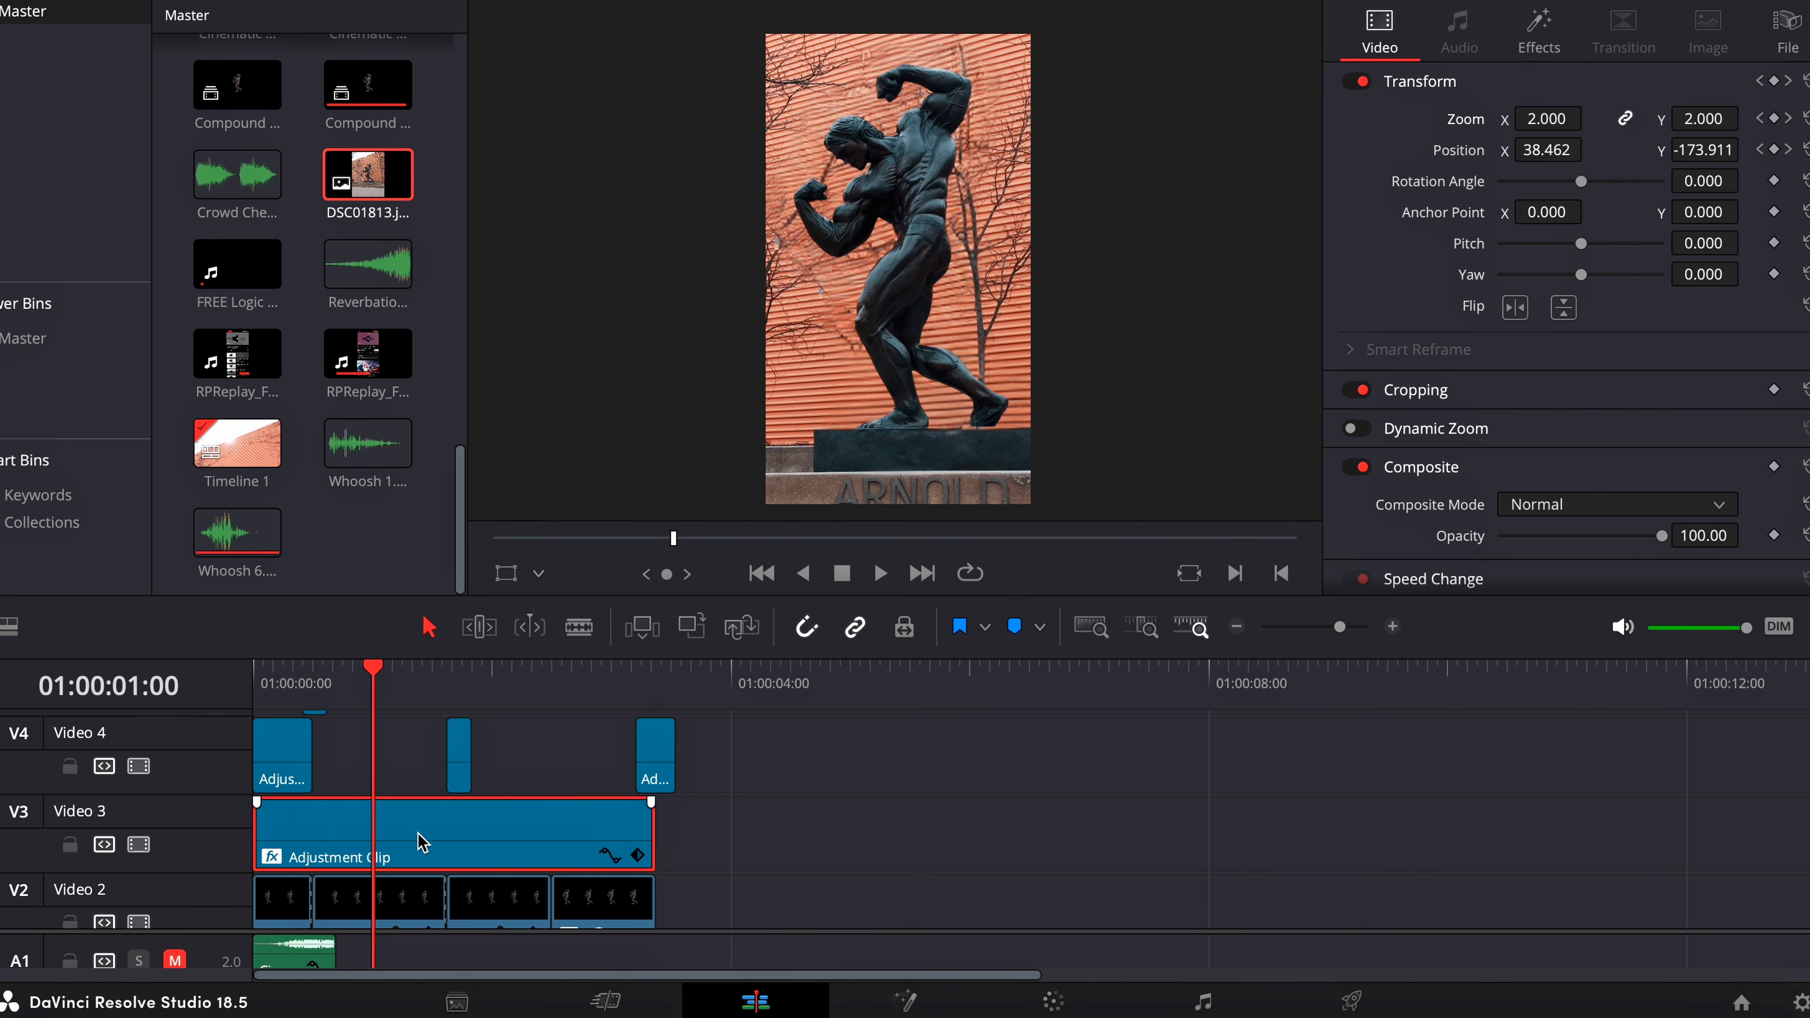
key(space)
key(space)
click(447, 691)
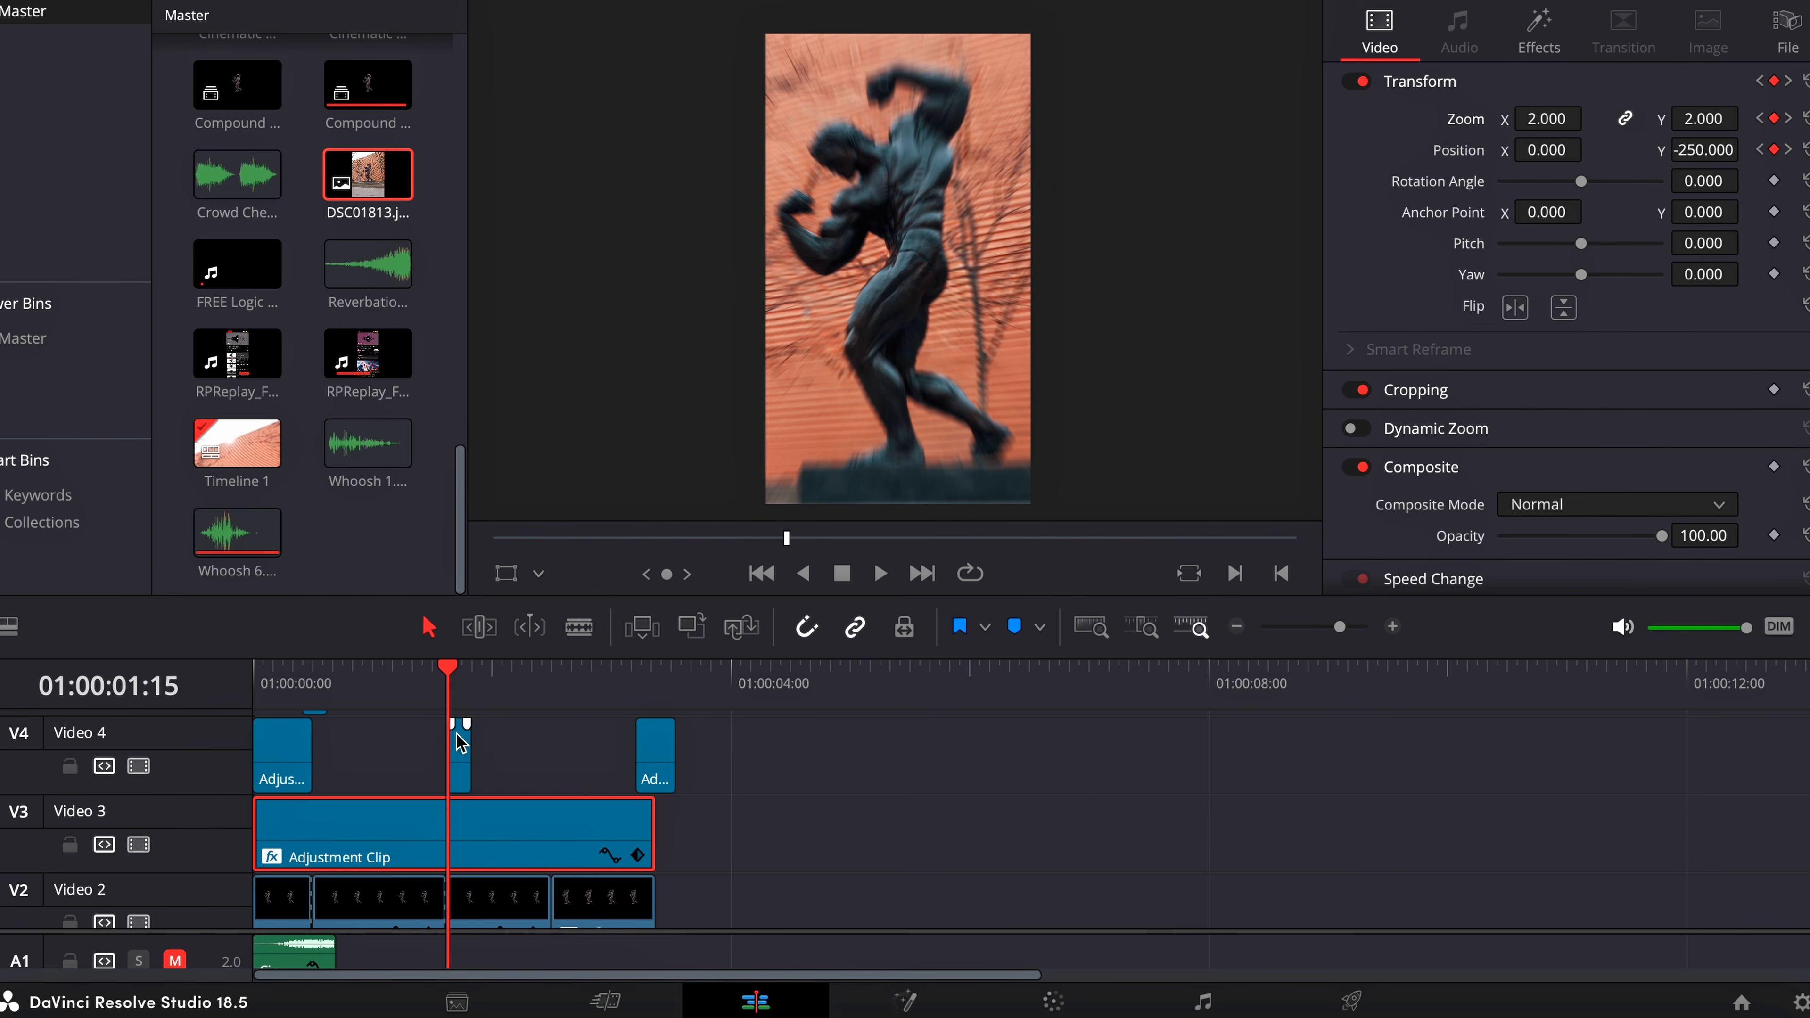
click(462, 743)
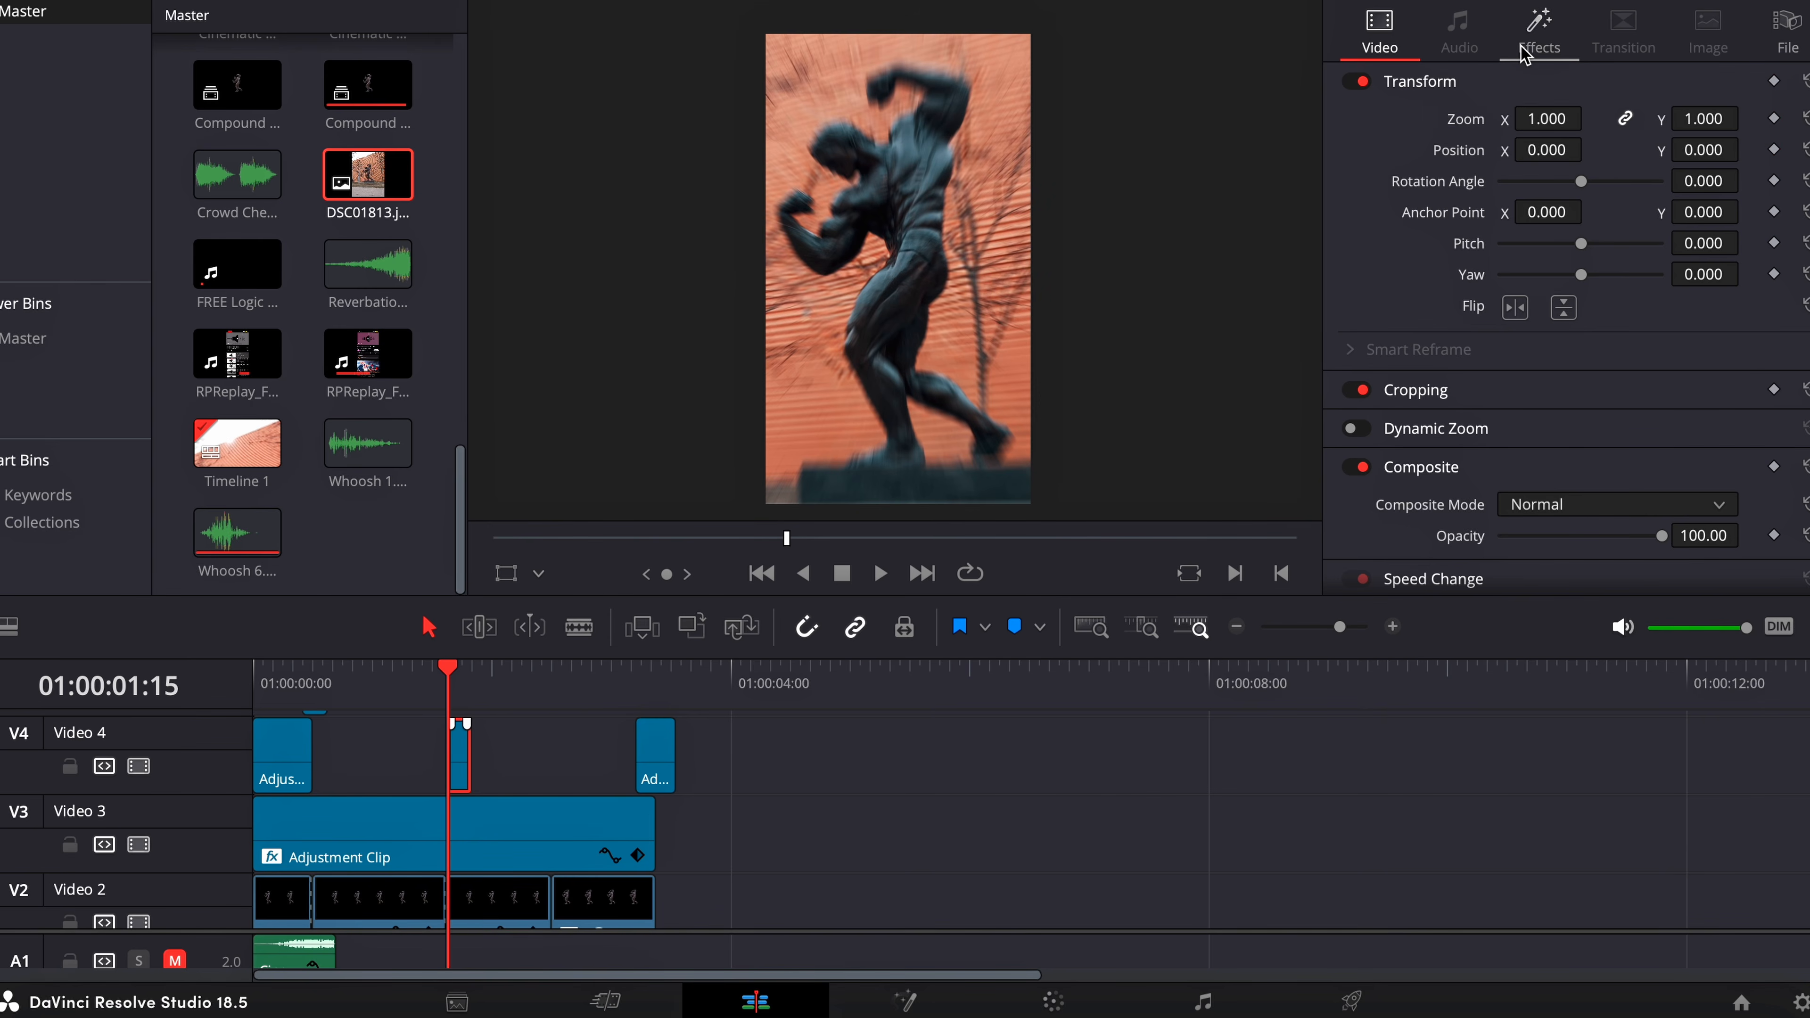
click(1538, 32)
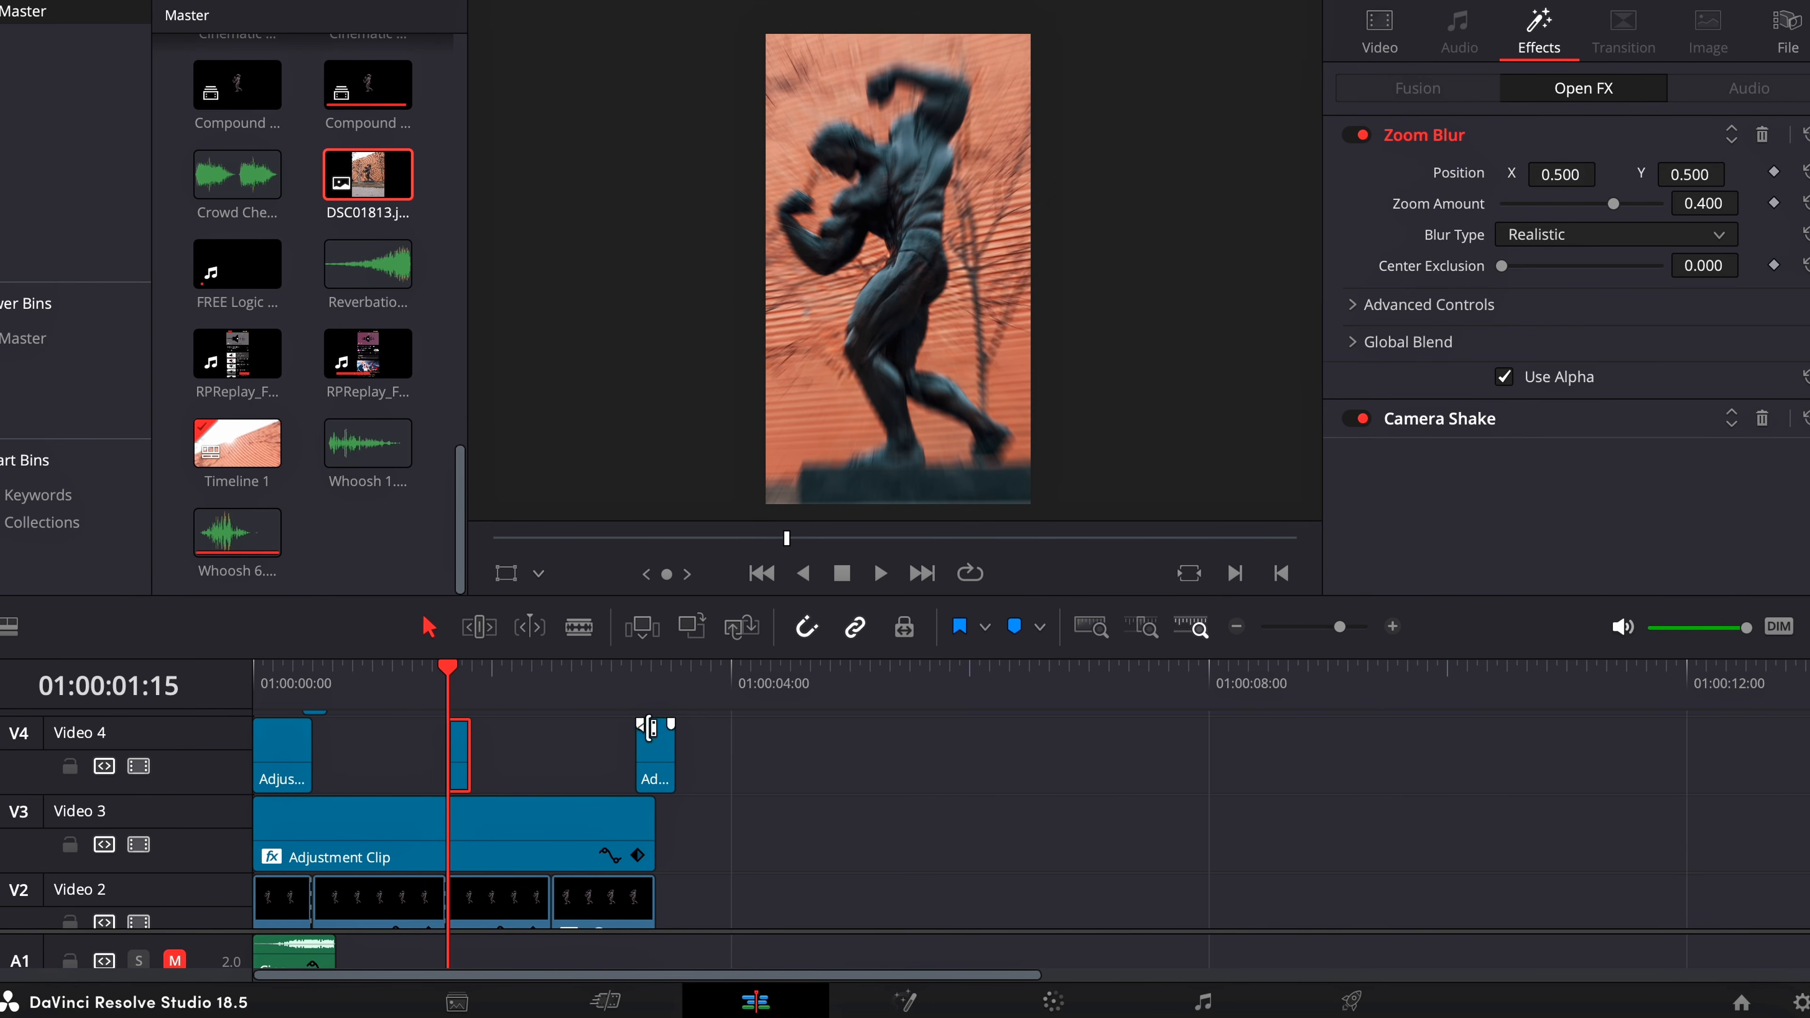
Select the Video 3 adjustment clip and examine its Transform keyframes frame by frame from 01:00:01:15 to 01:00:01:20
click(510, 827)
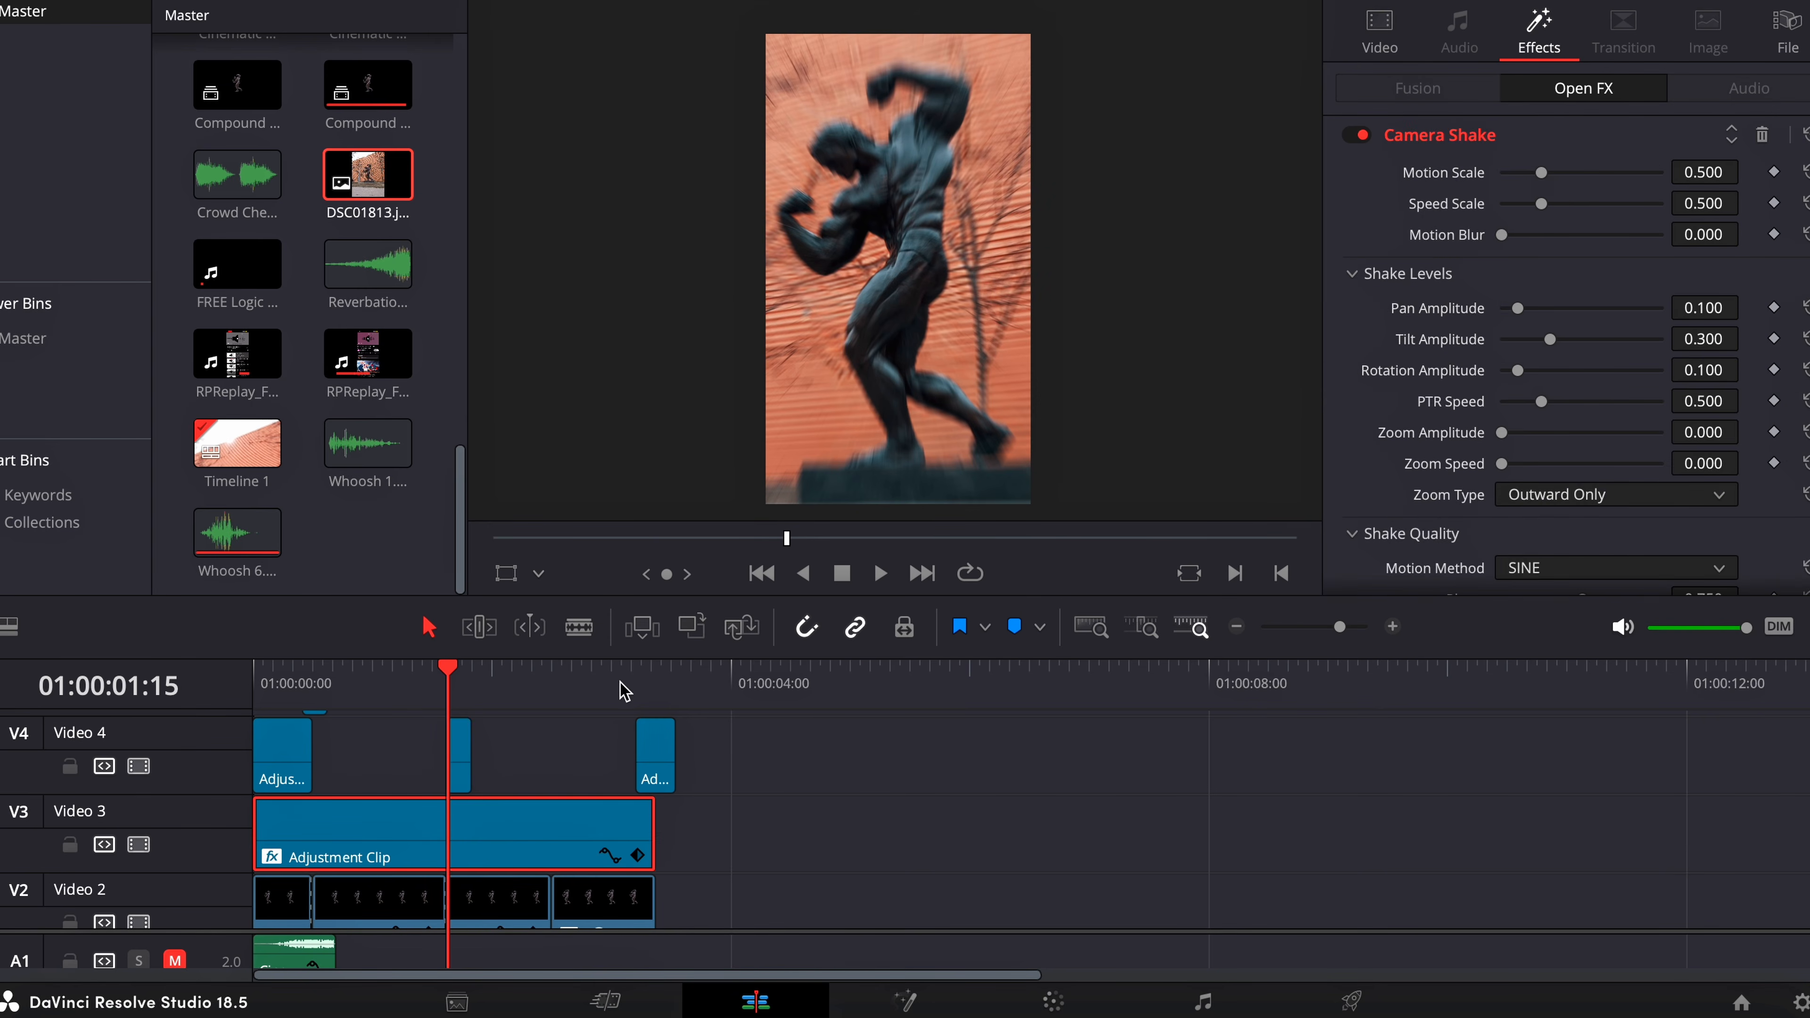
click(1418, 39)
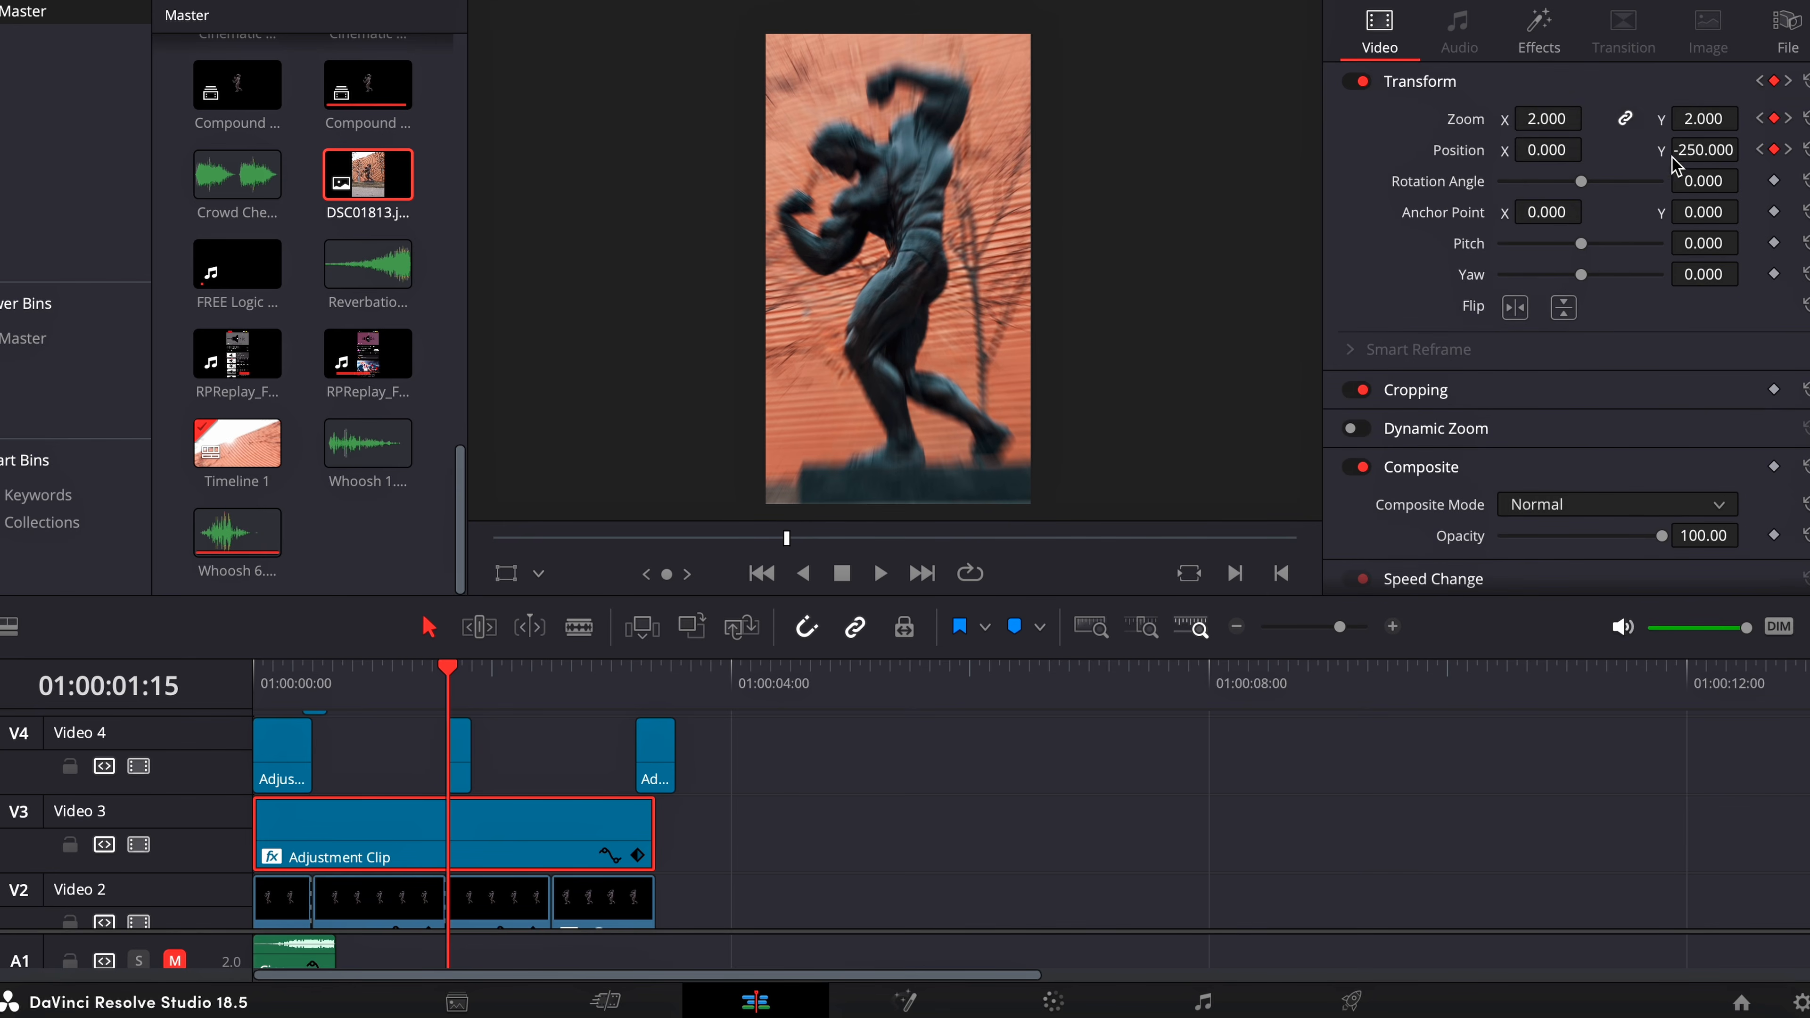
key(Right)
key(Right)
key(Right)
key(Right)
key(Right)
key(Right)
key(Right)
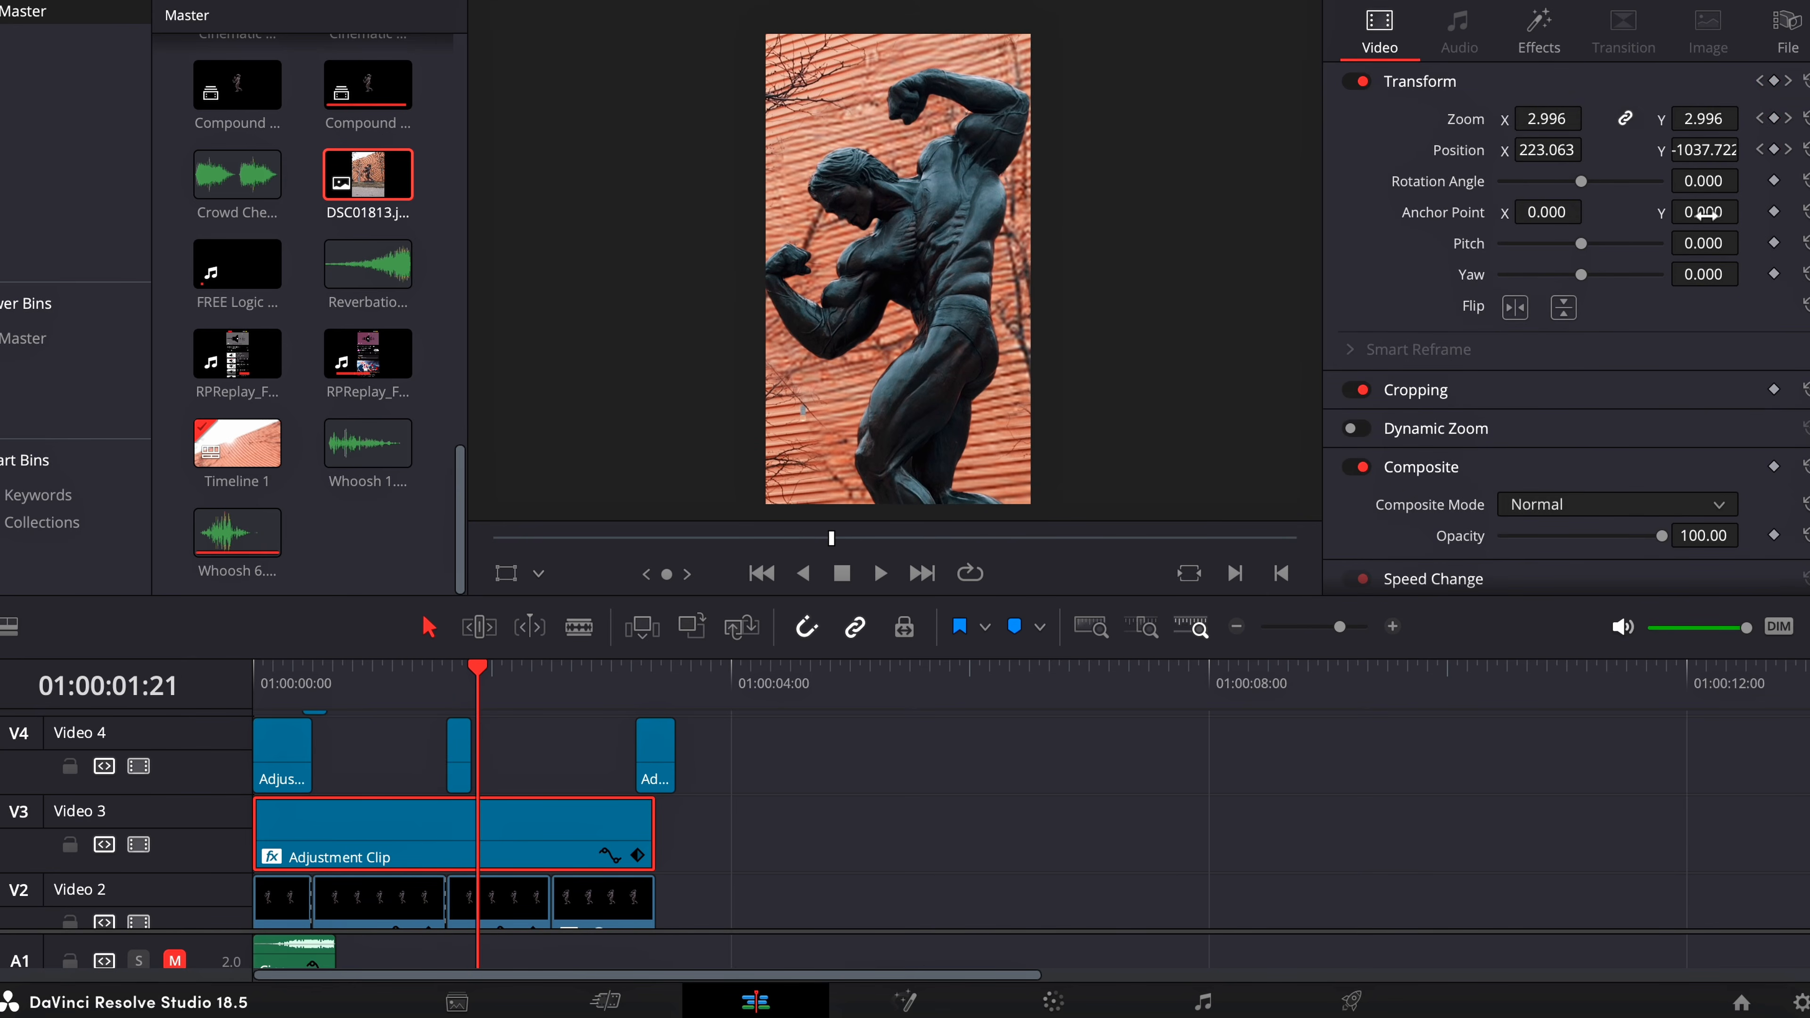
key(Left)
key(Left)
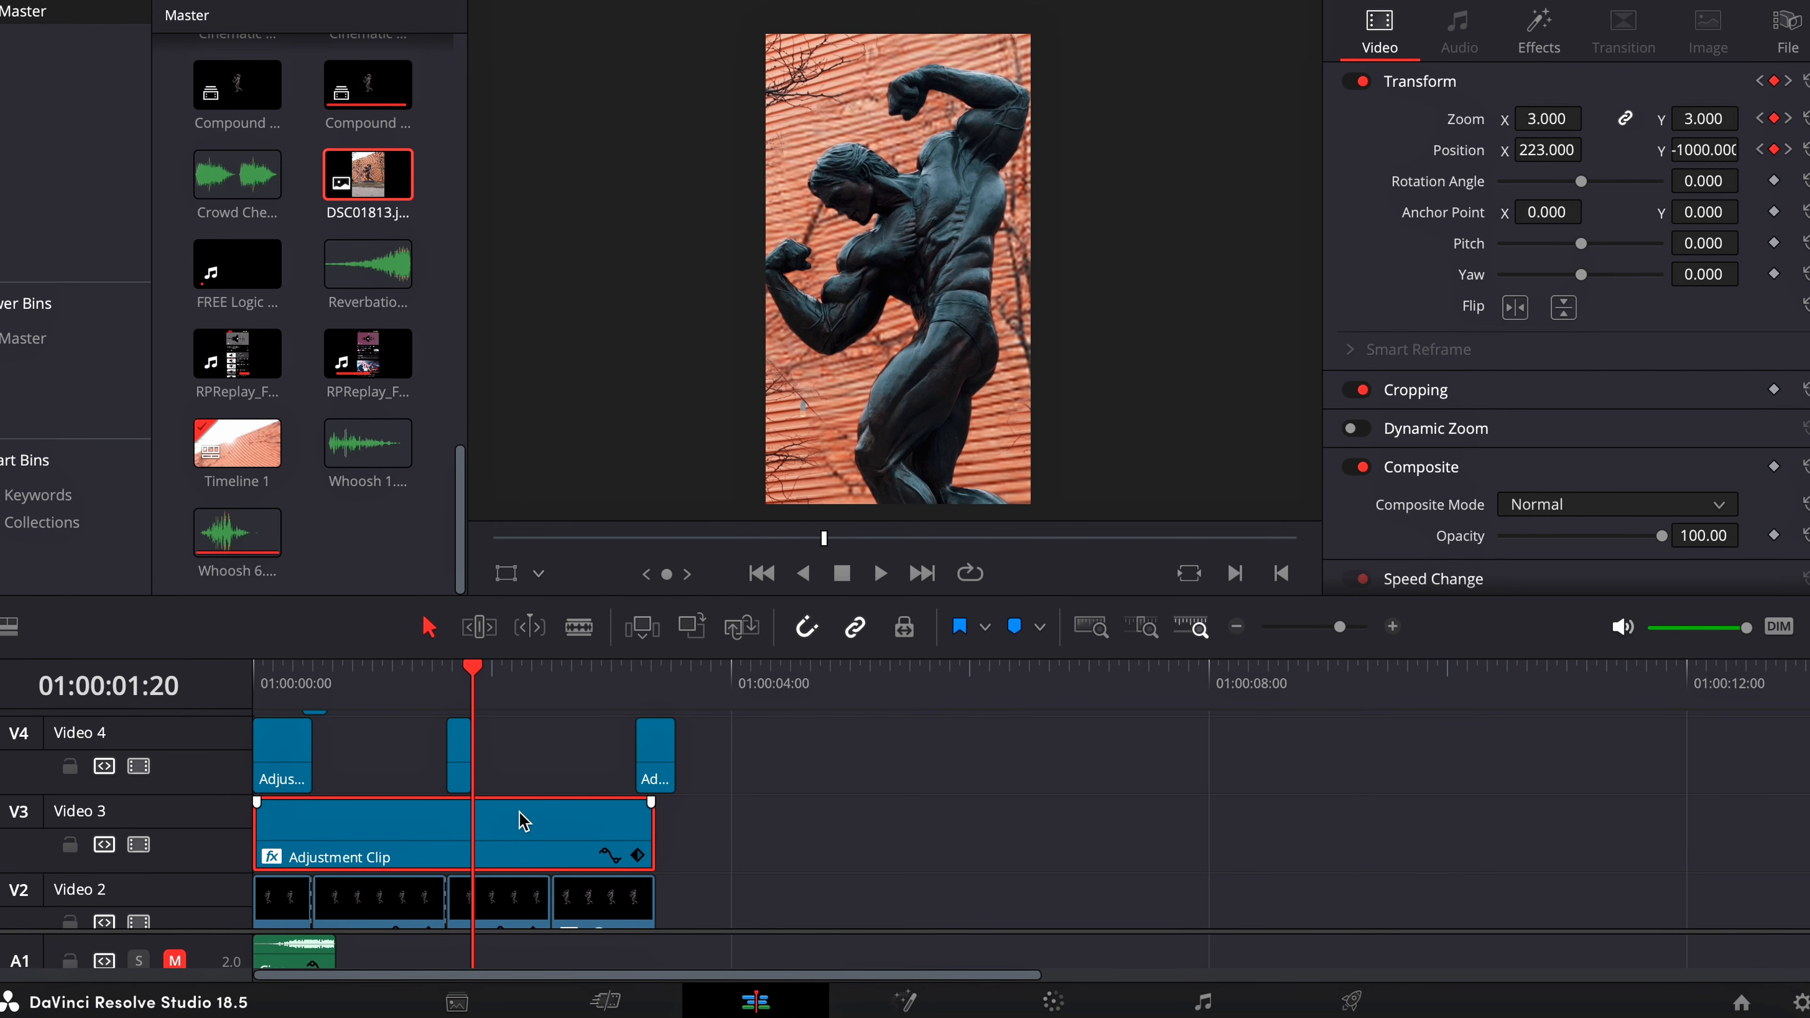
Enlarge the timeline and look over the cut-out 1.png clips on Video 2 up to 01:00:01:04
scroll(518, 821, down, 1)
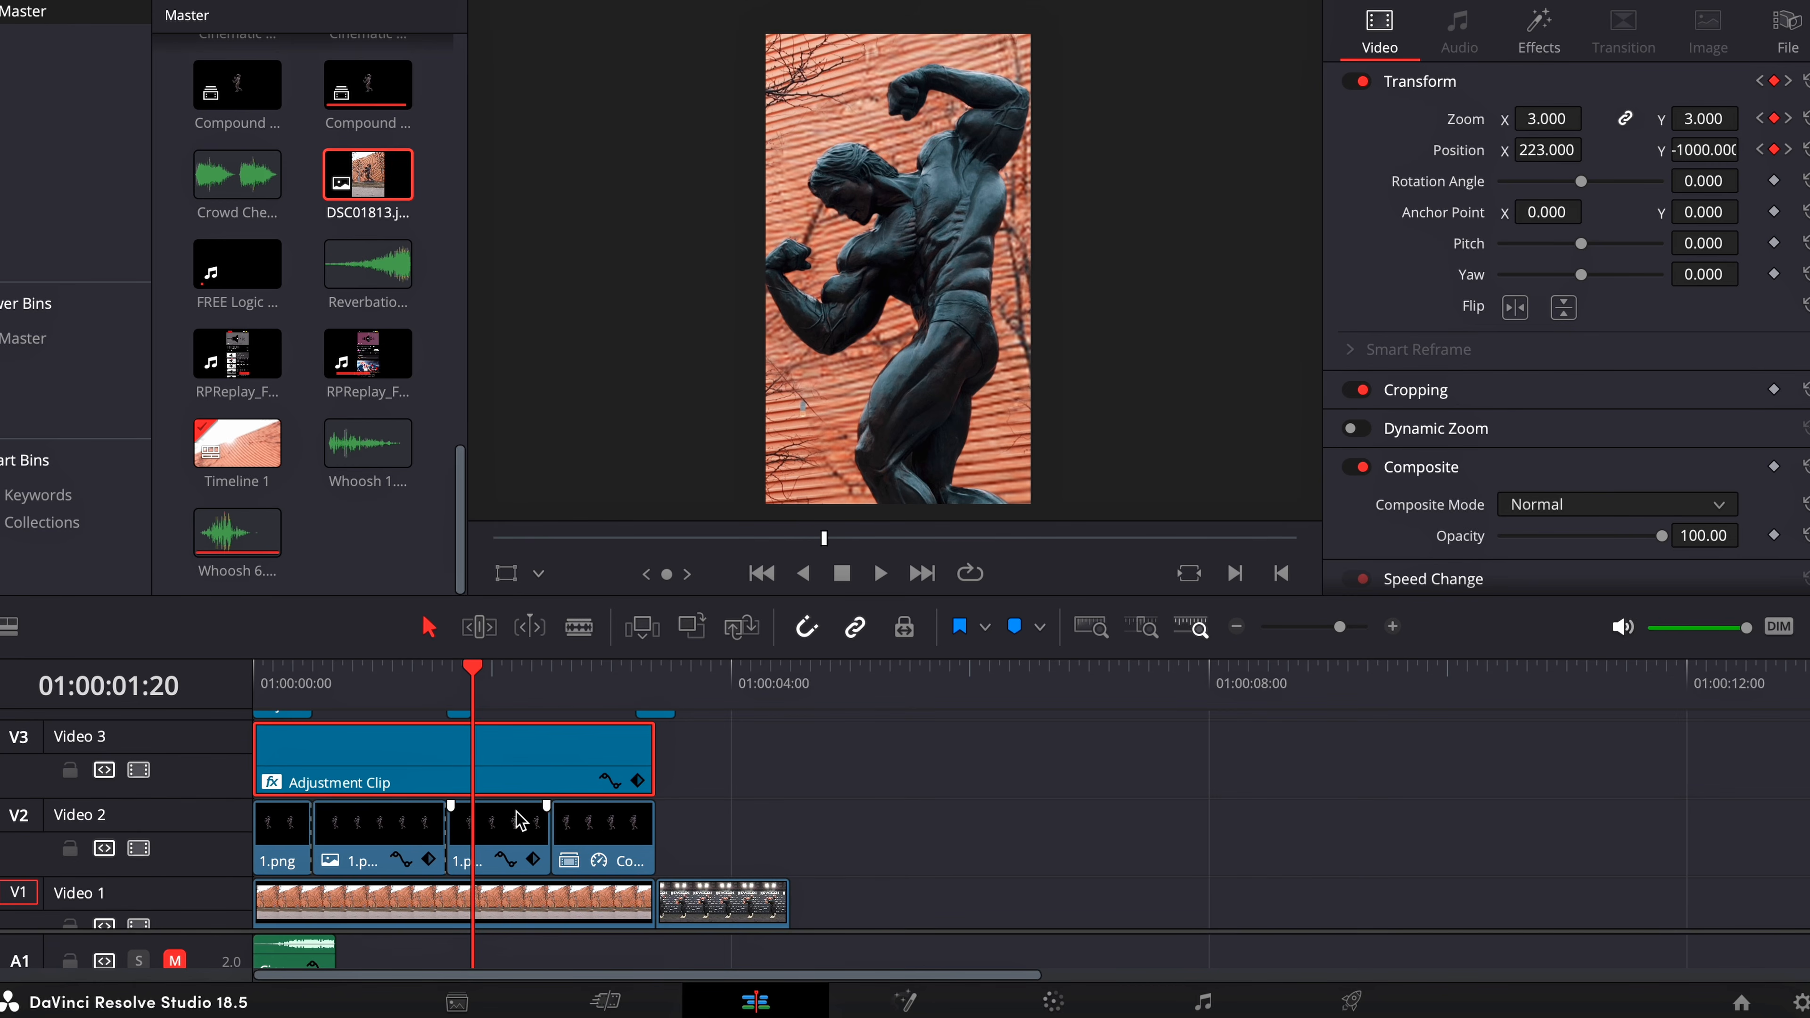
click(498, 835)
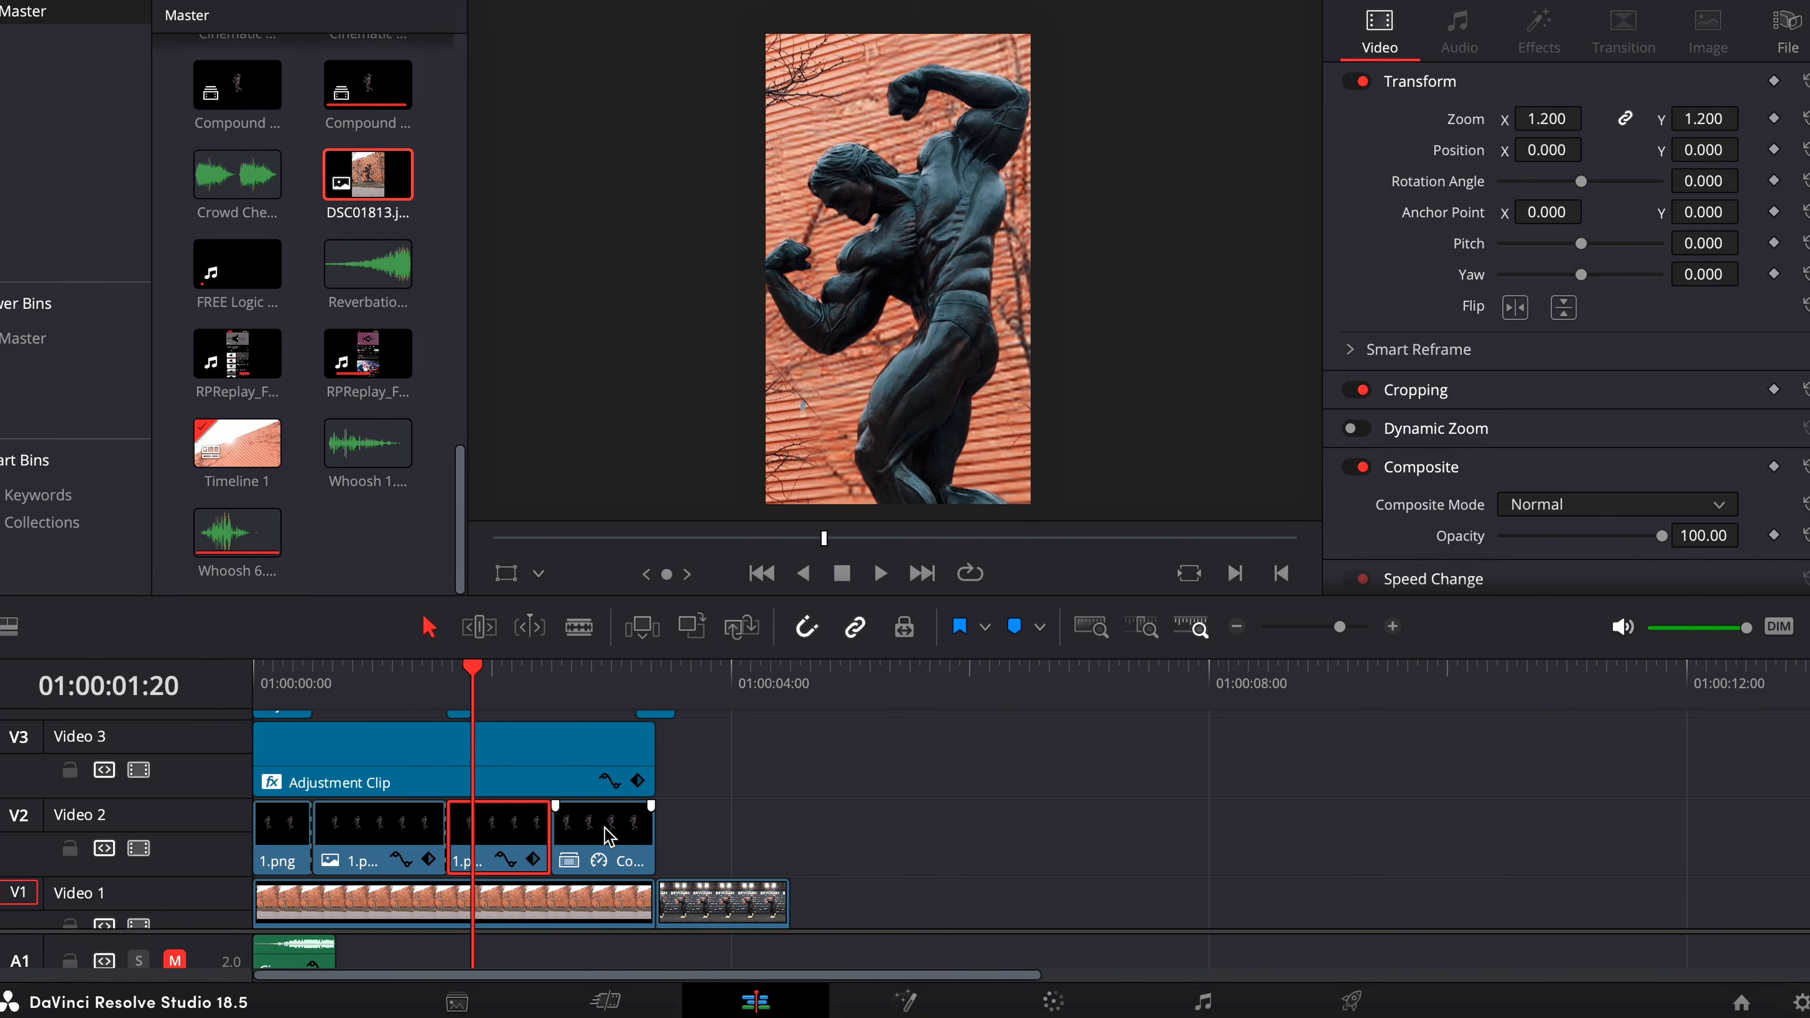
click(1389, 627)
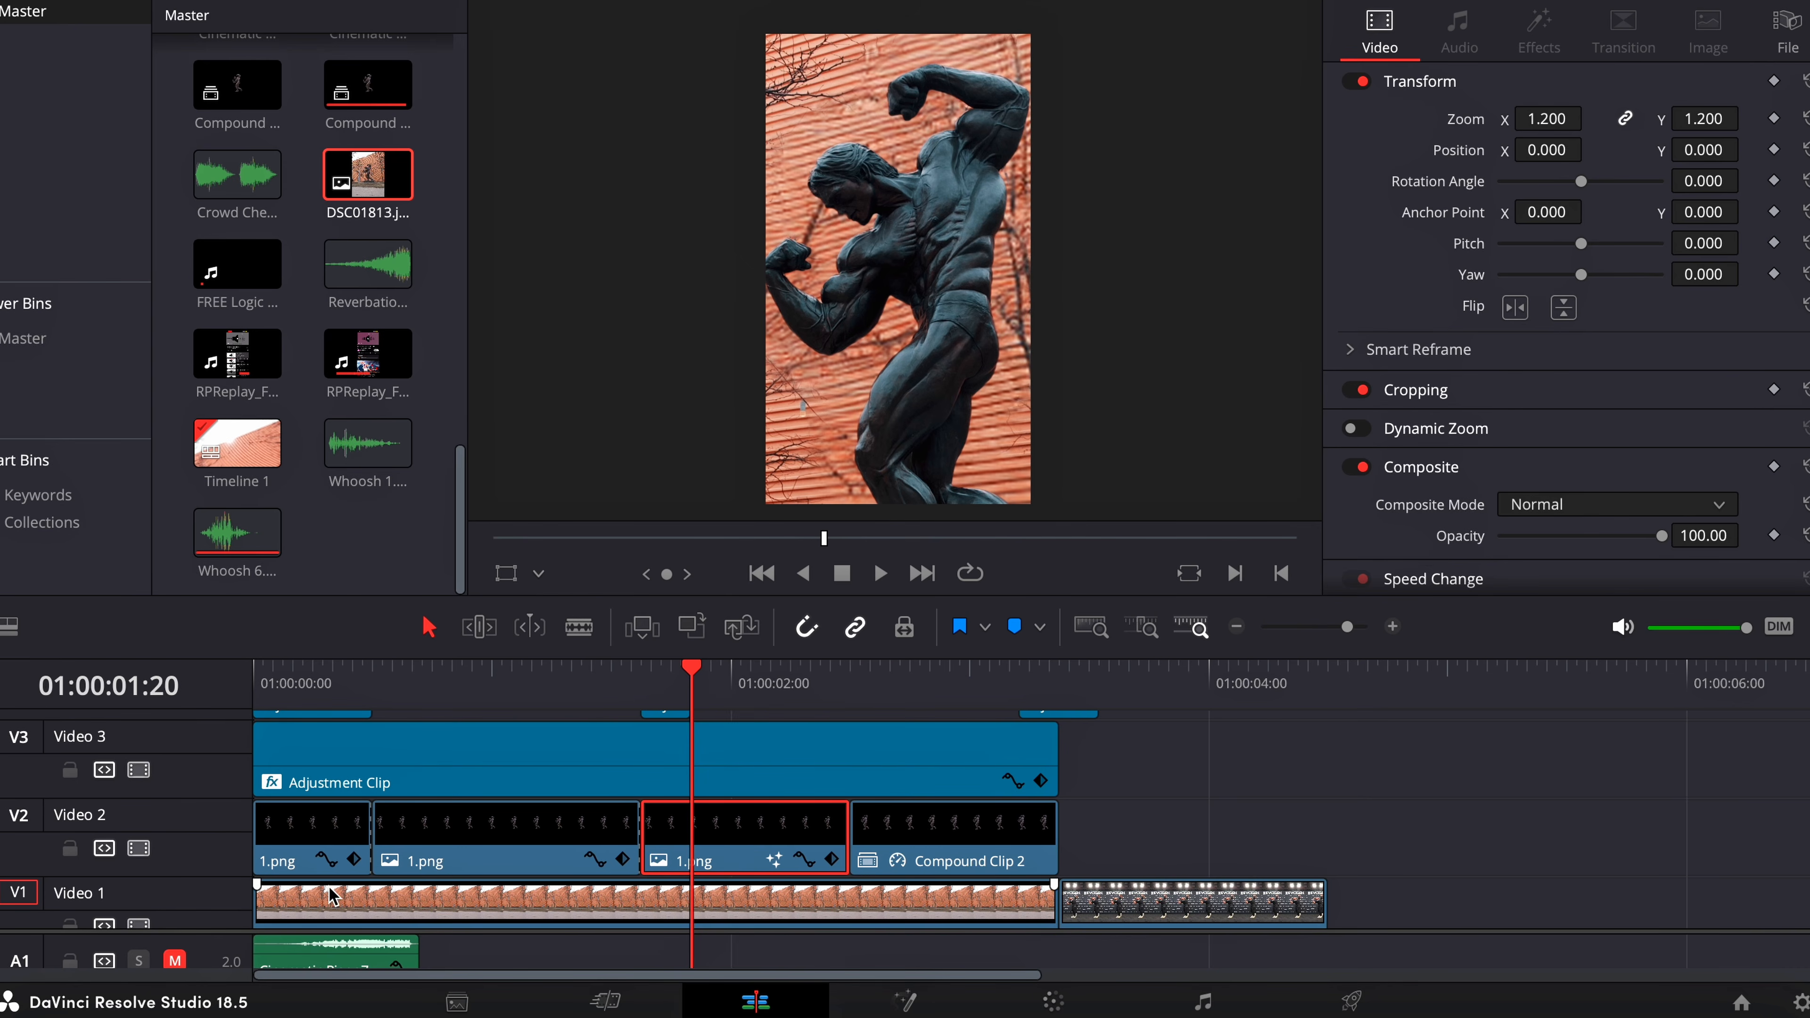
click(347, 838)
click(389, 688)
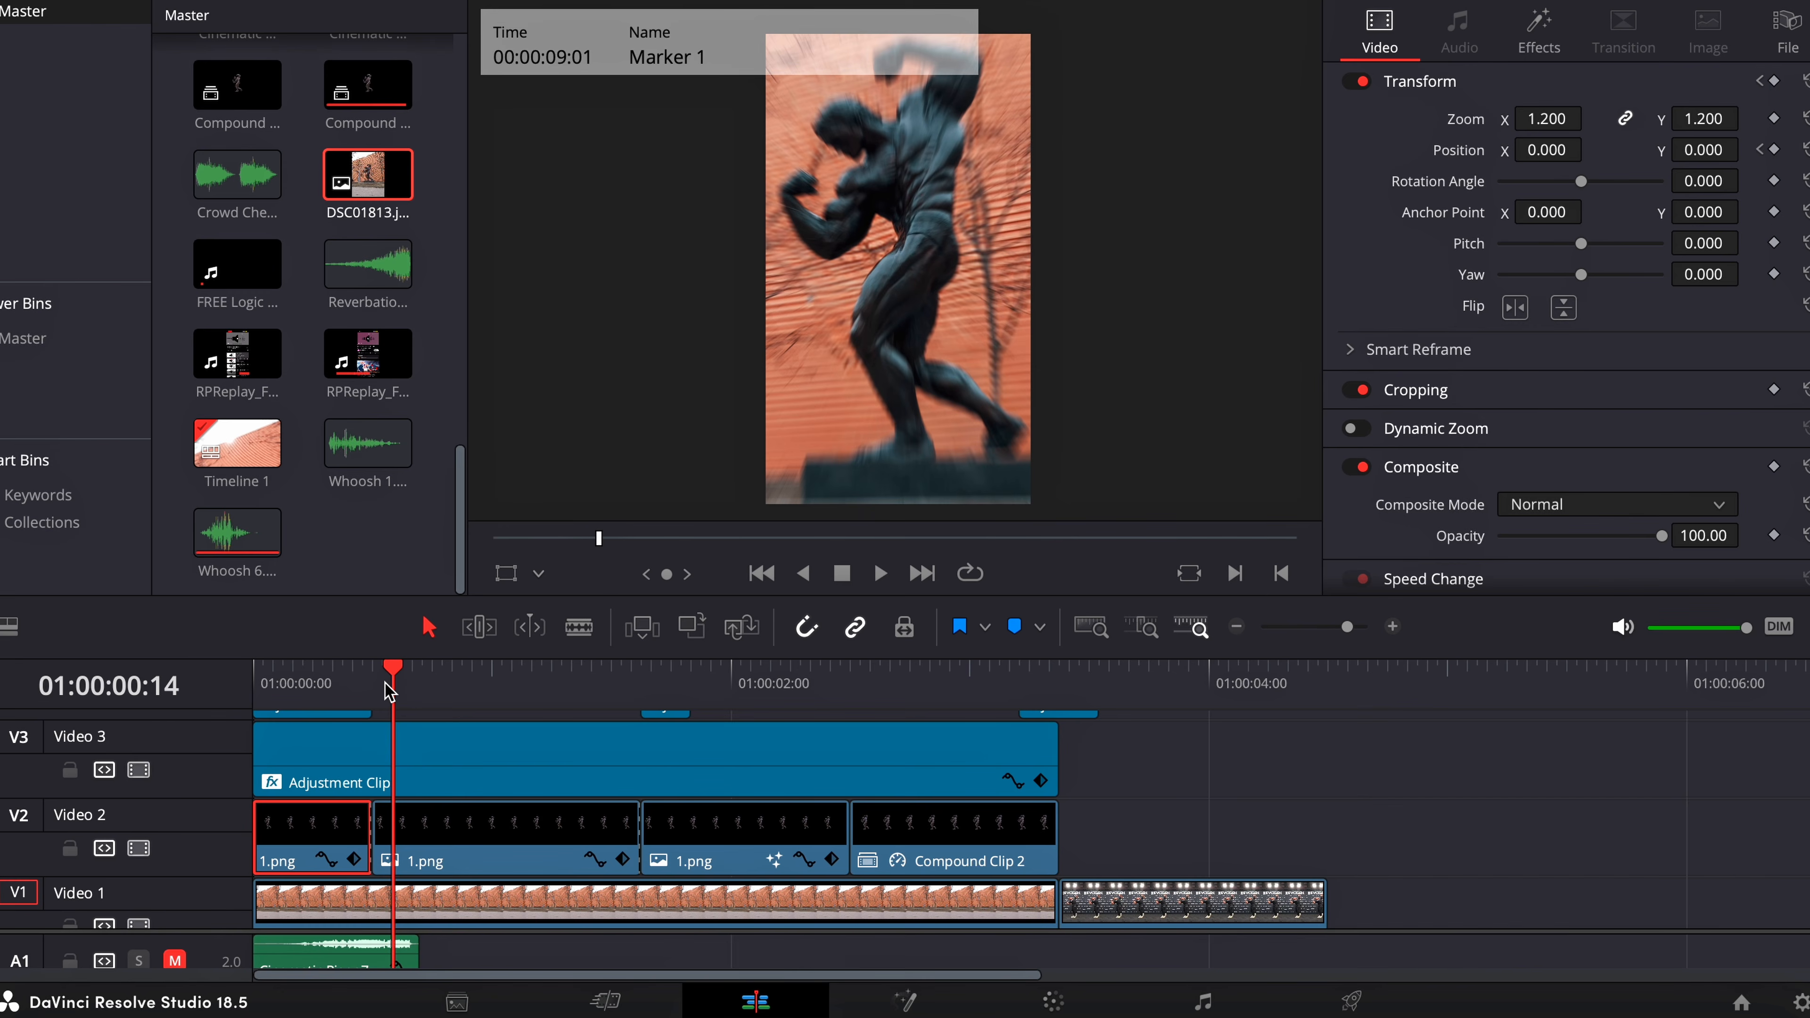
click(377, 684)
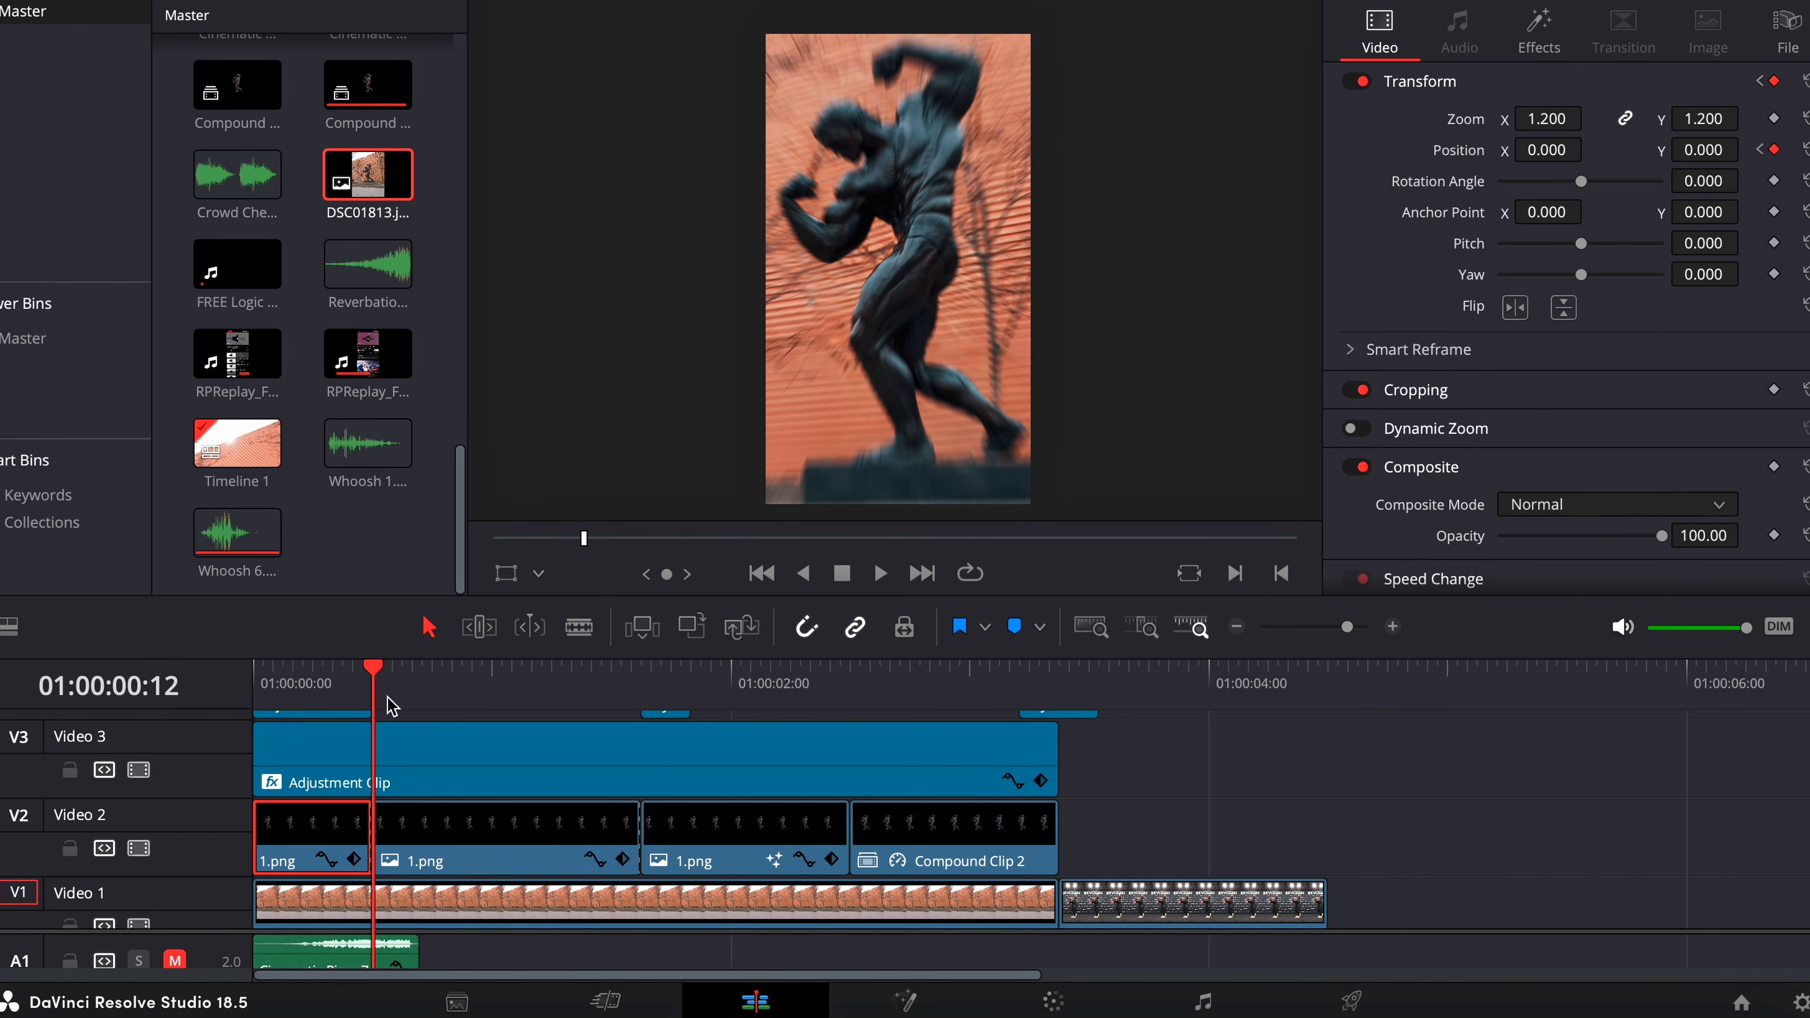
click(465, 827)
click(534, 690)
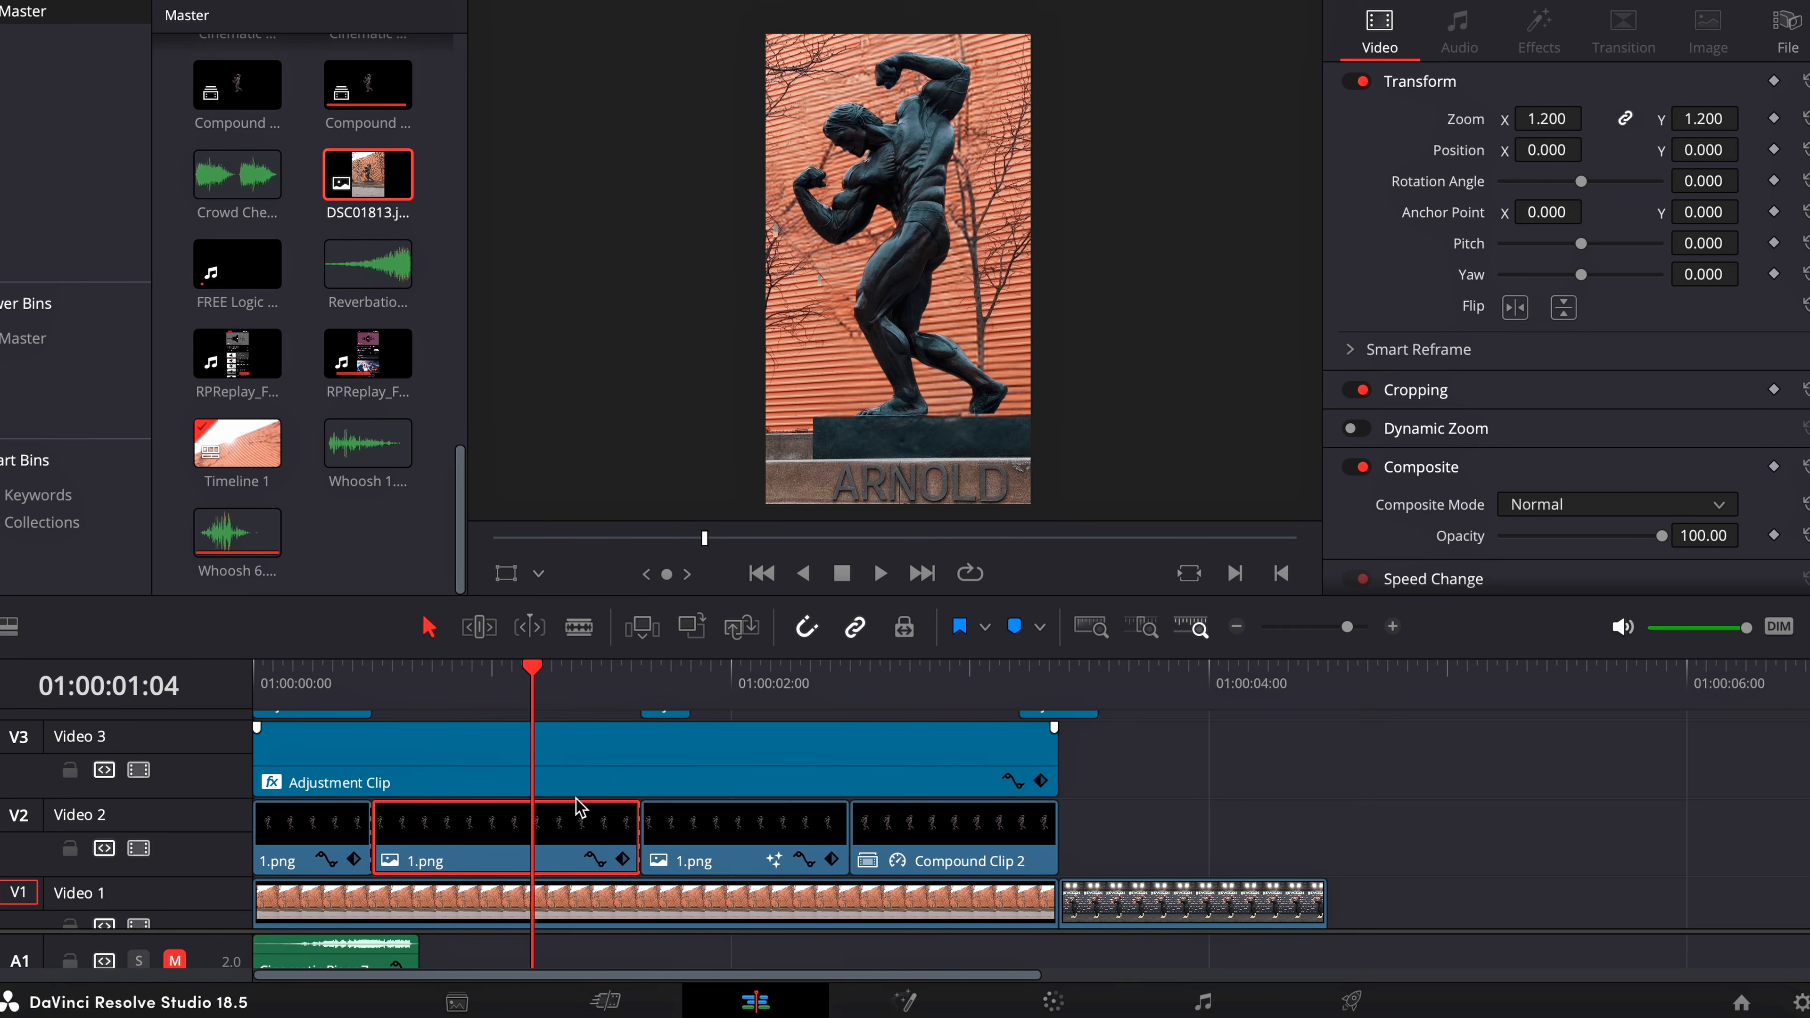
Go to 01:00:01:15, open the third 1.png clip on Video 2 in the Fusion page and enlarge the viewer area
click(644, 685)
click(738, 832)
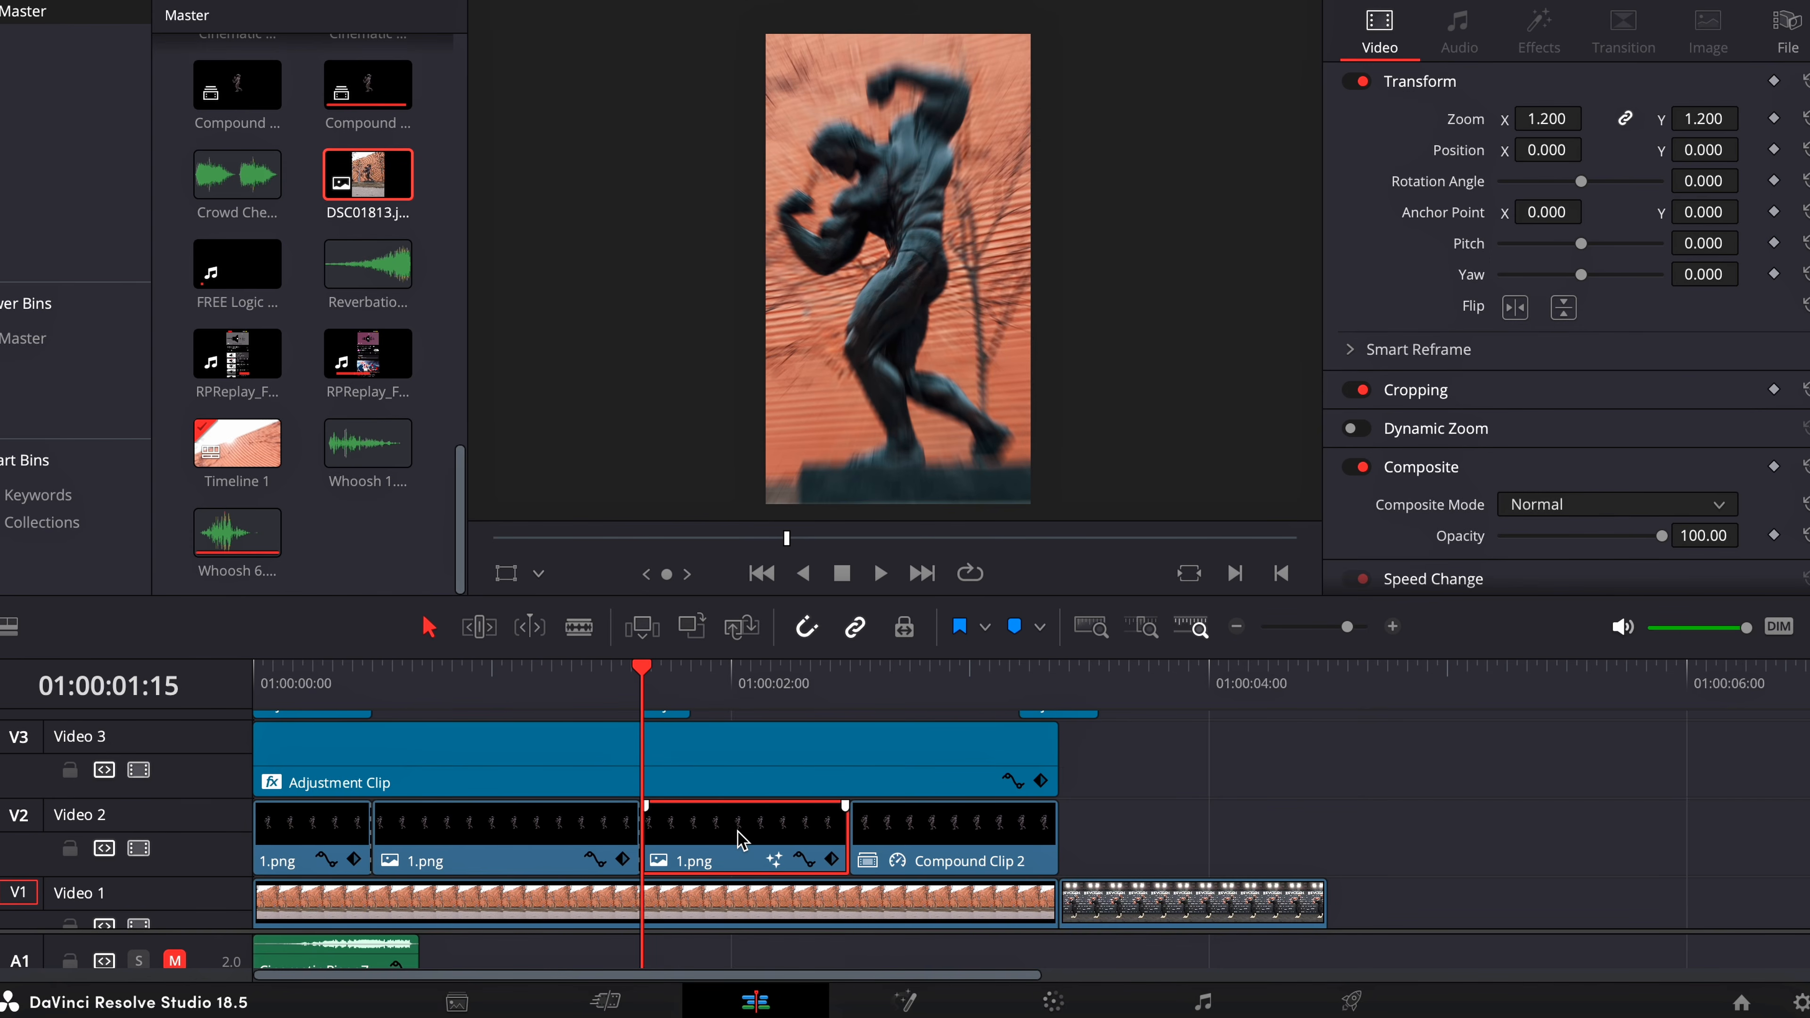
right_click(739, 834)
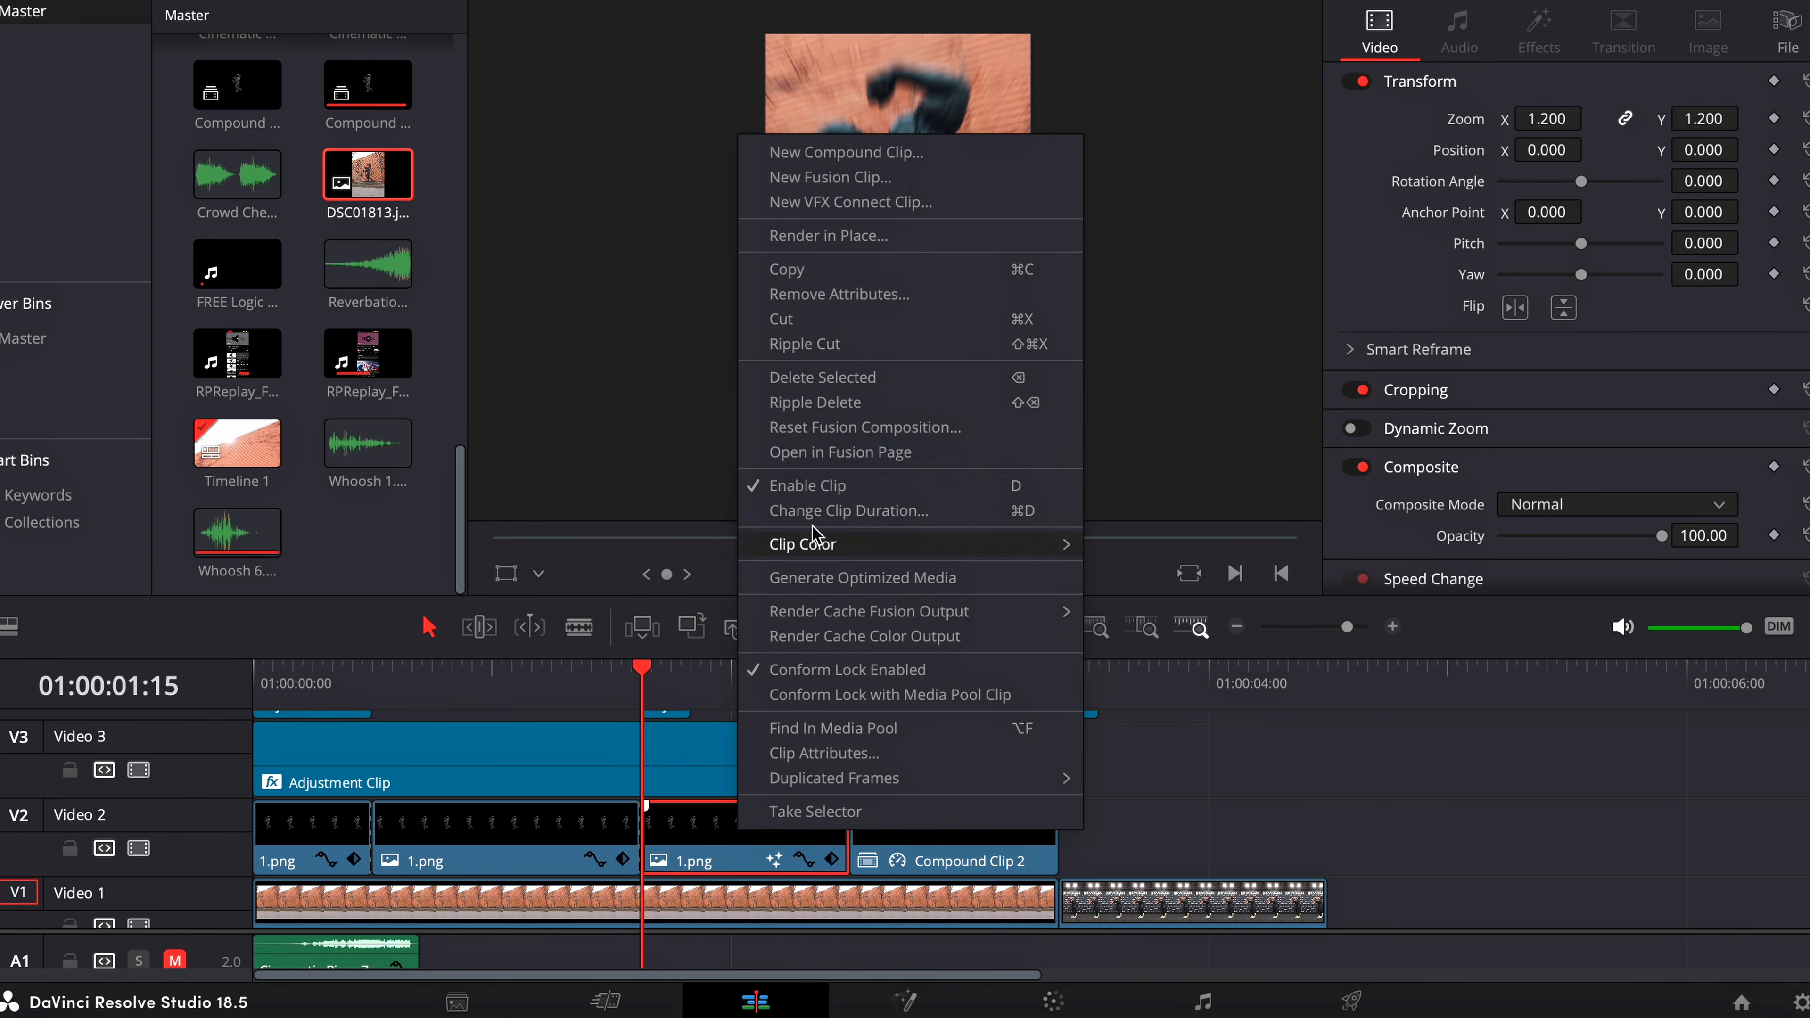
click(841, 452)
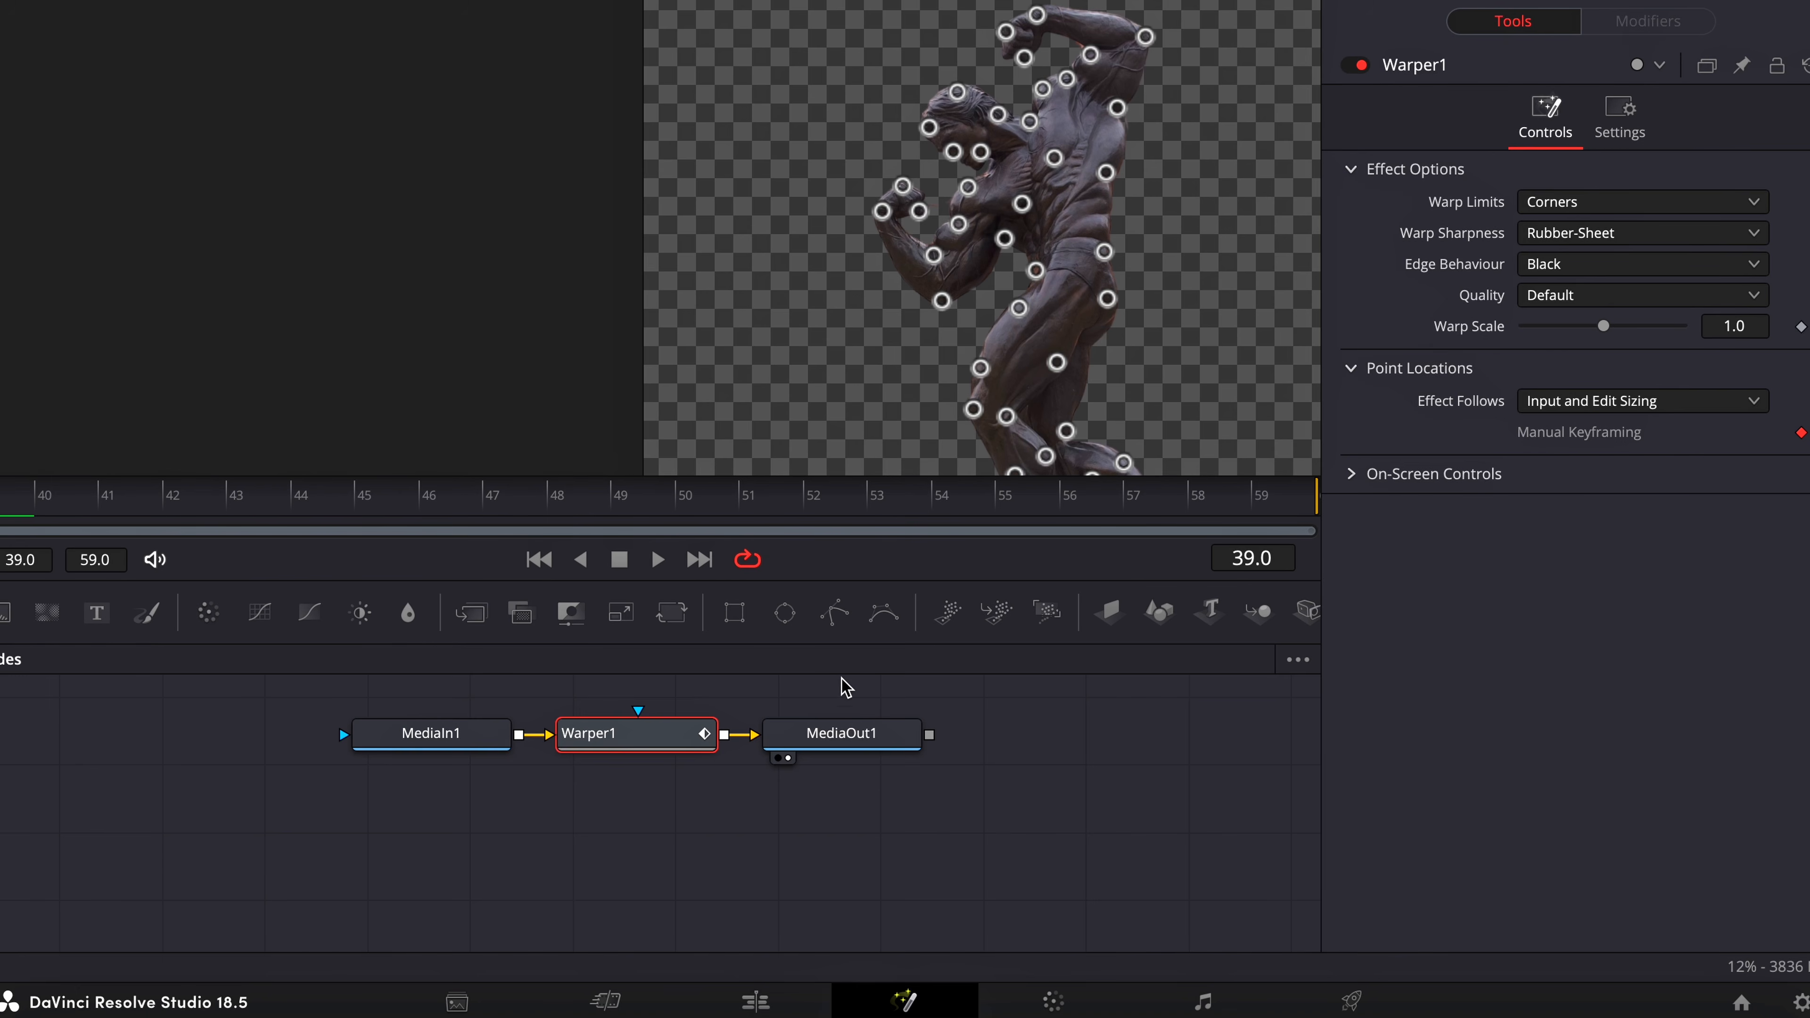
drag(888, 476, 881, 619)
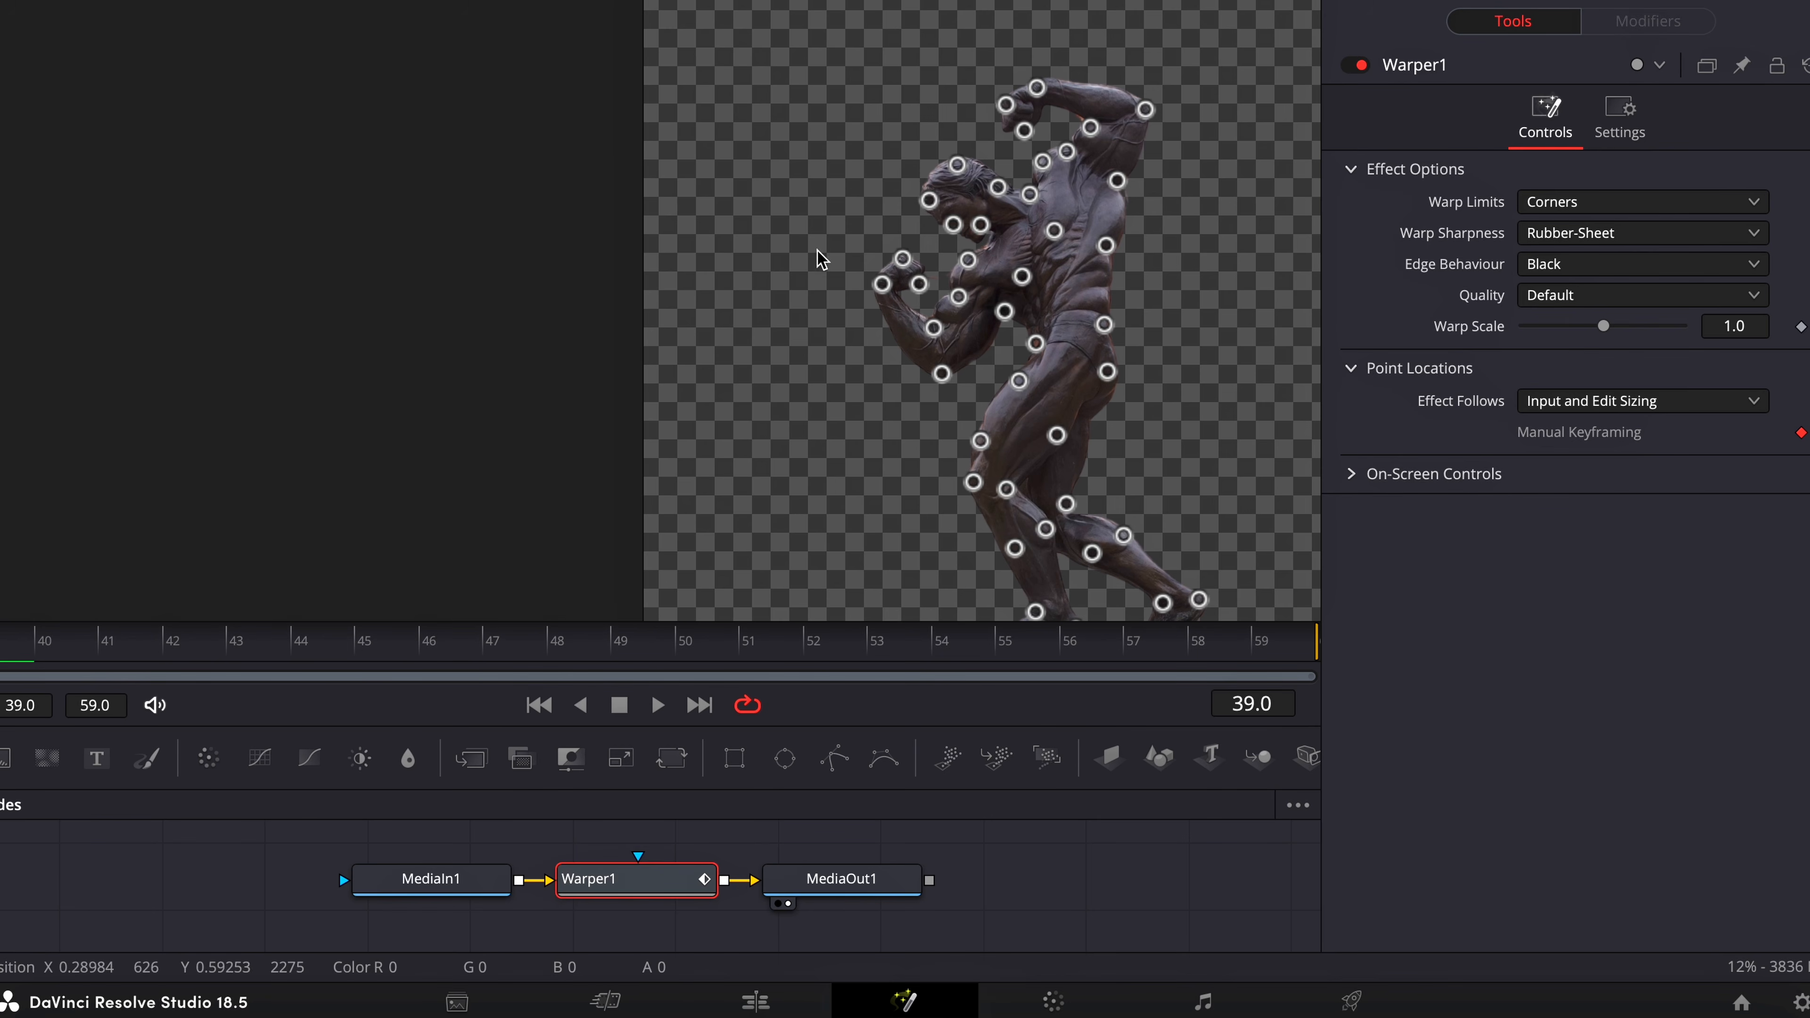
Examine the Warper1 control points placed over the statue's arms, head, torso and legs
drag(831, 288, 800, 210)
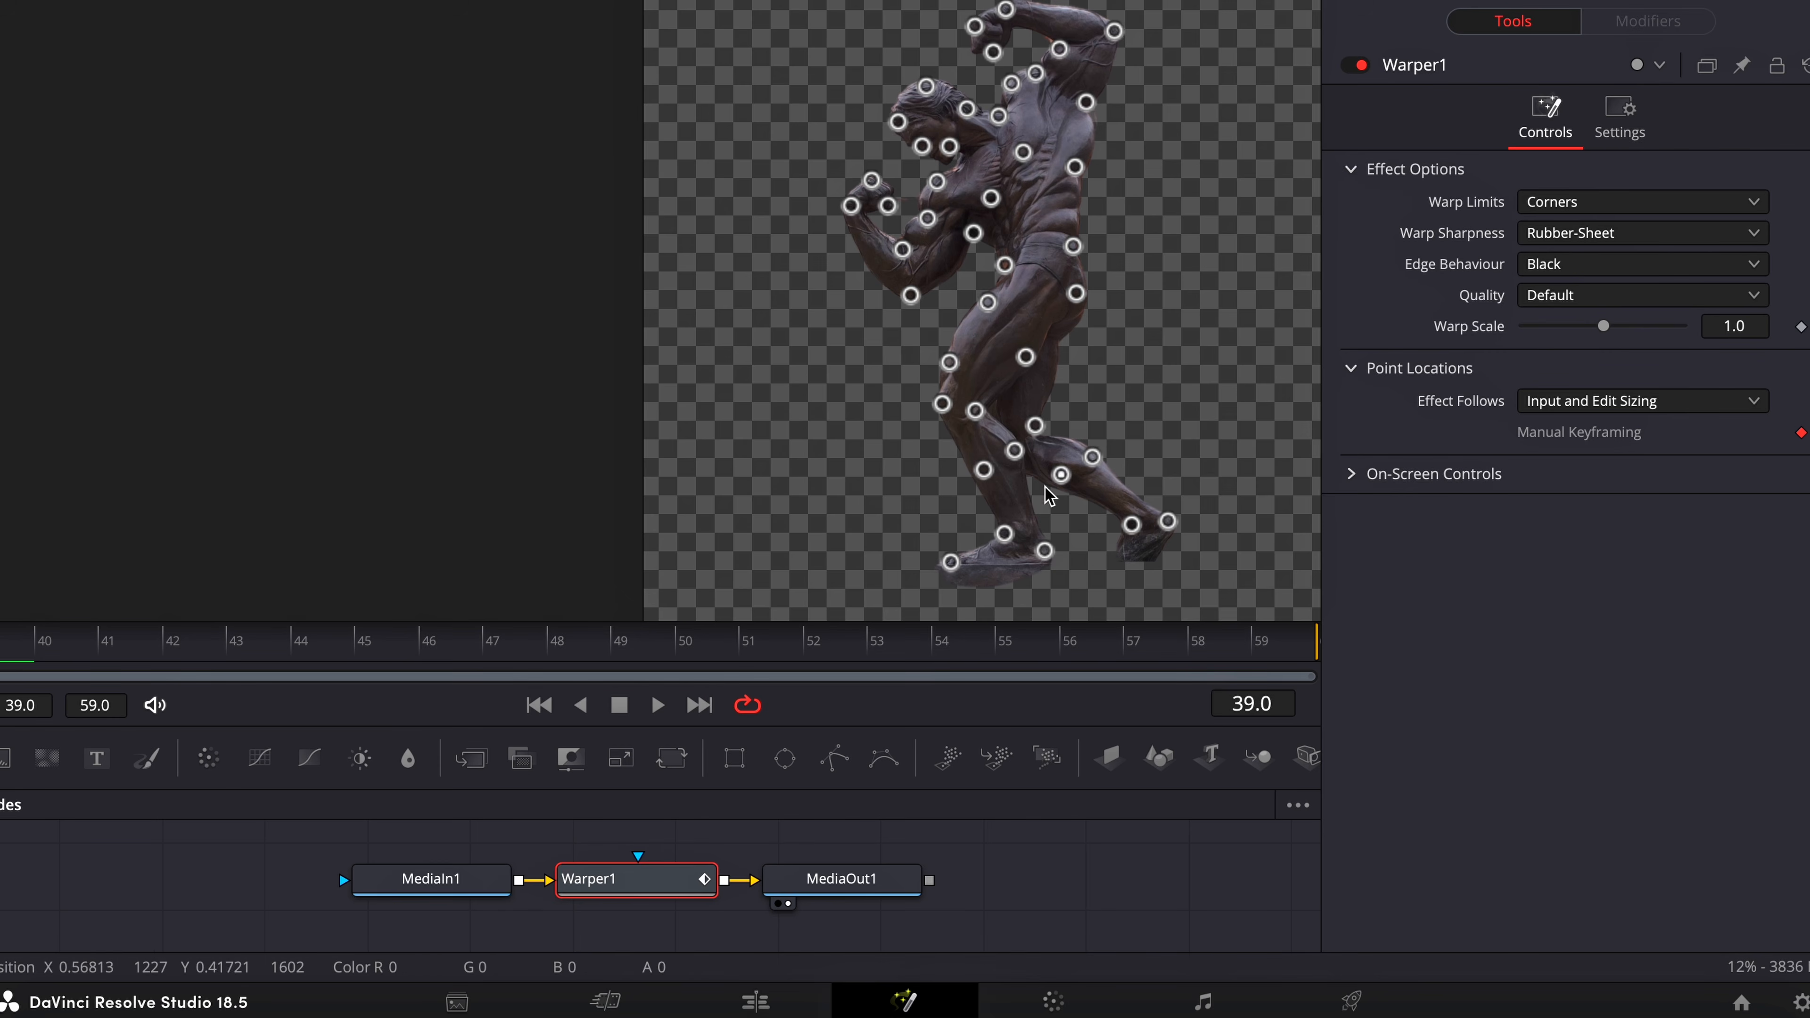
scroll(894, 227, up, 3)
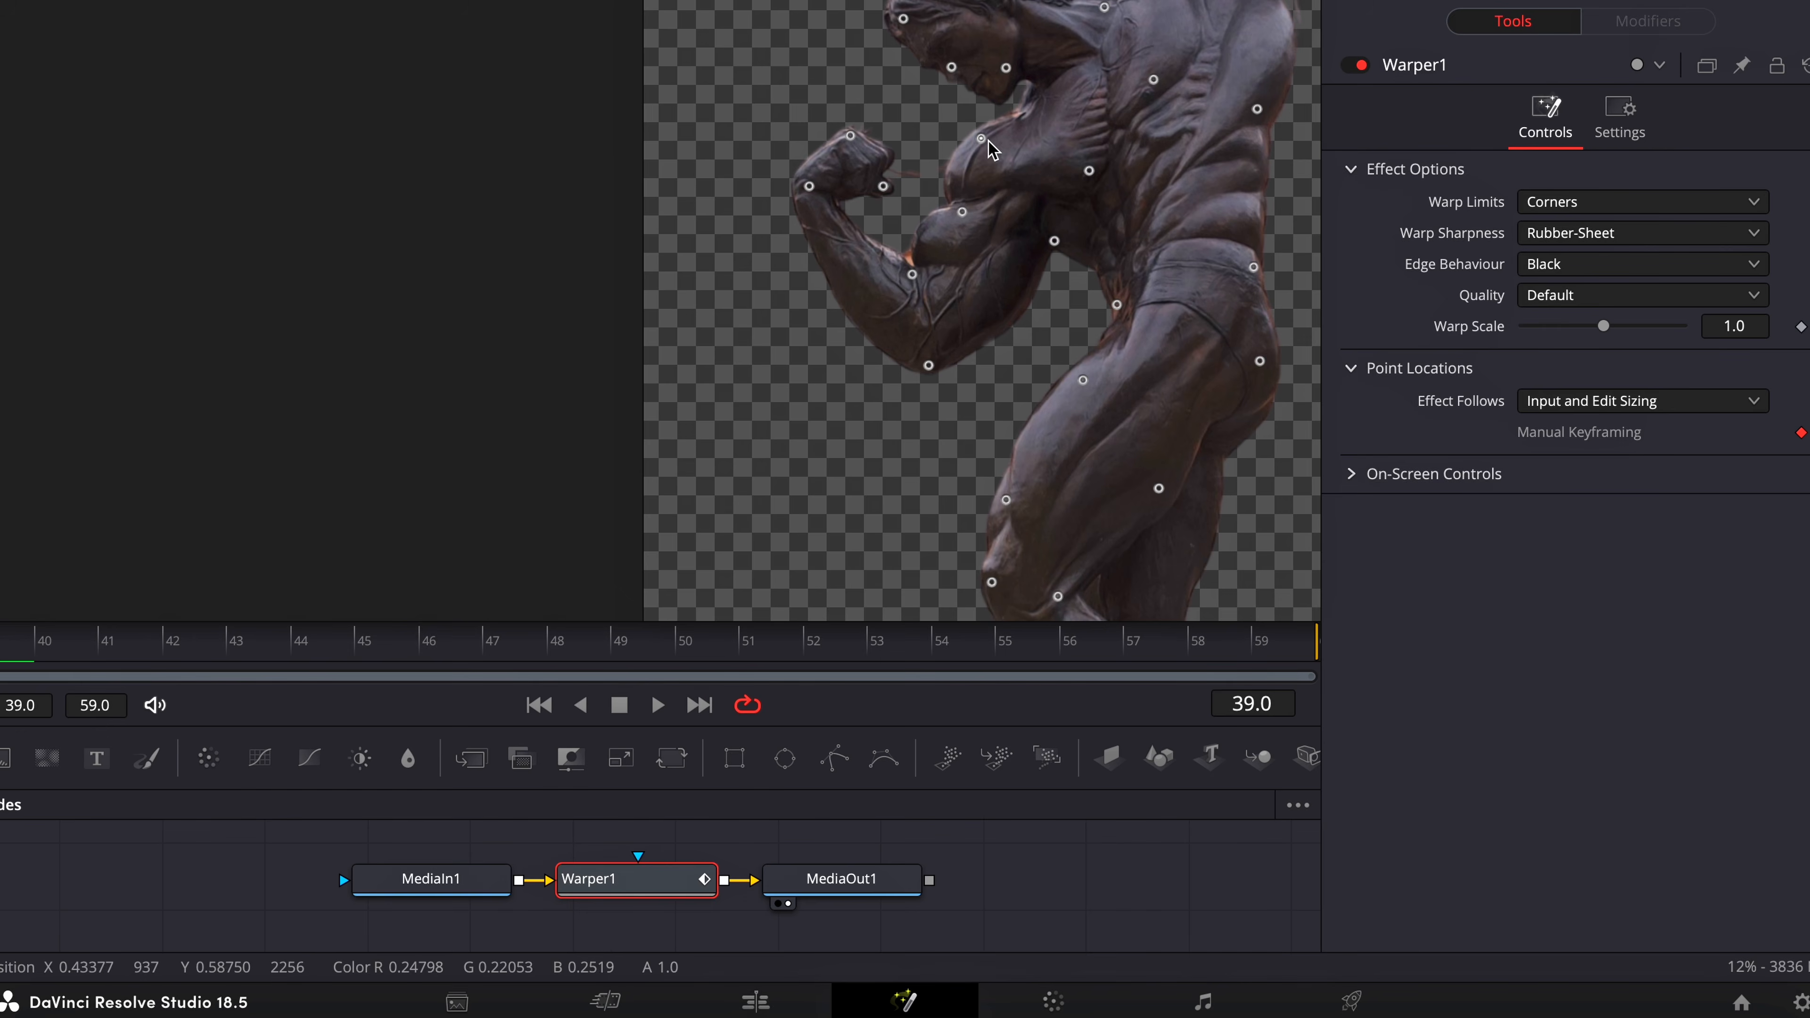
scroll(973, 239, down, 2)
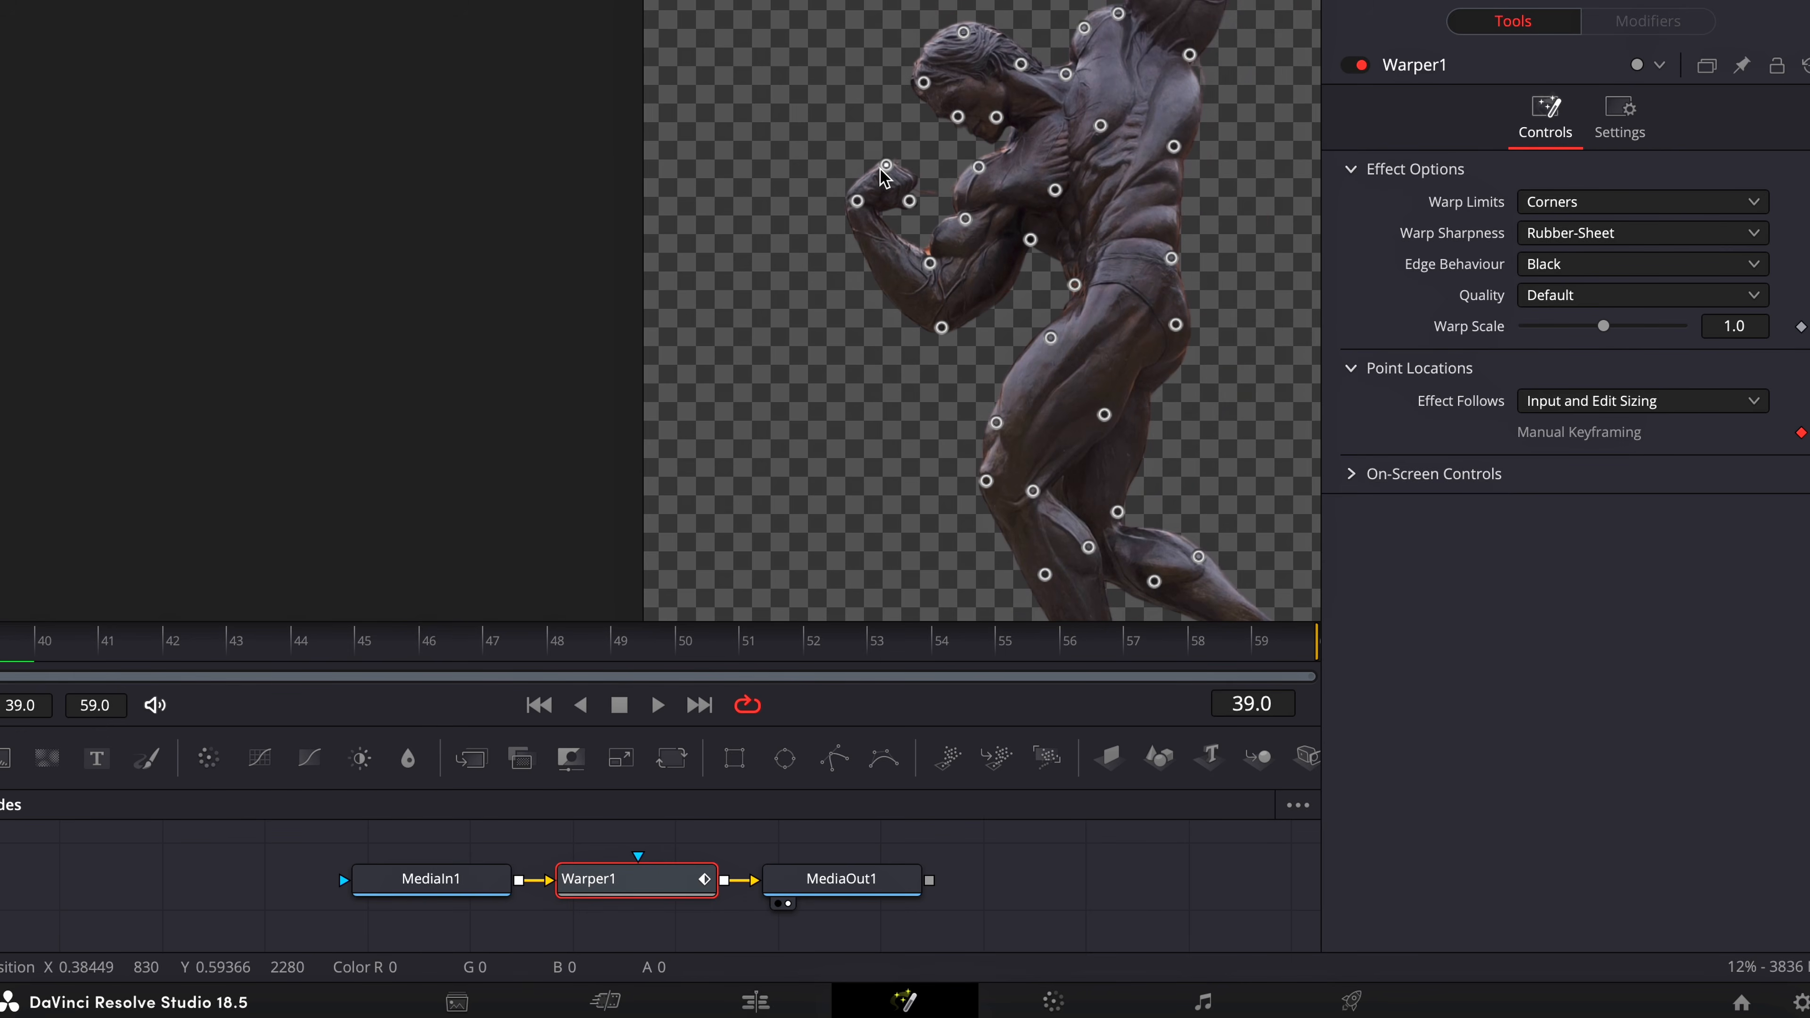
drag(956, 178, 903, 220)
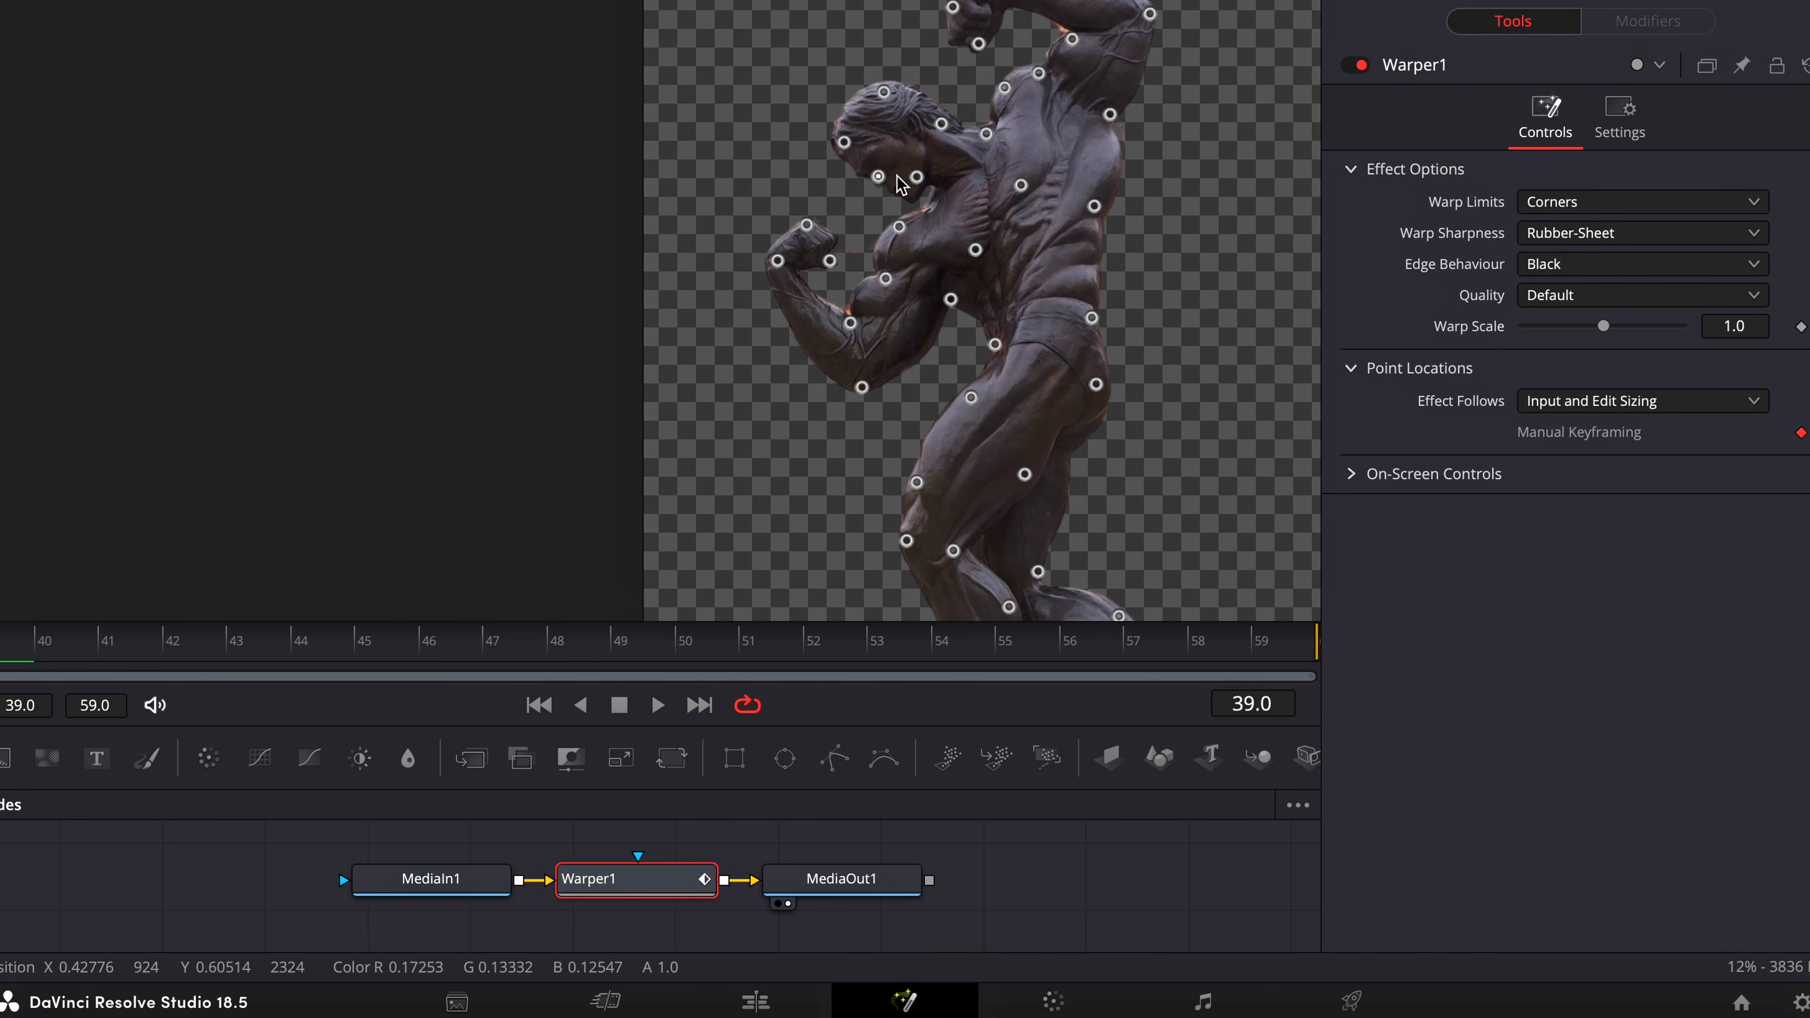
Scrub through the Fusion composition to examine the warped arm motion and return to frame 39
click(549, 638)
click(624, 645)
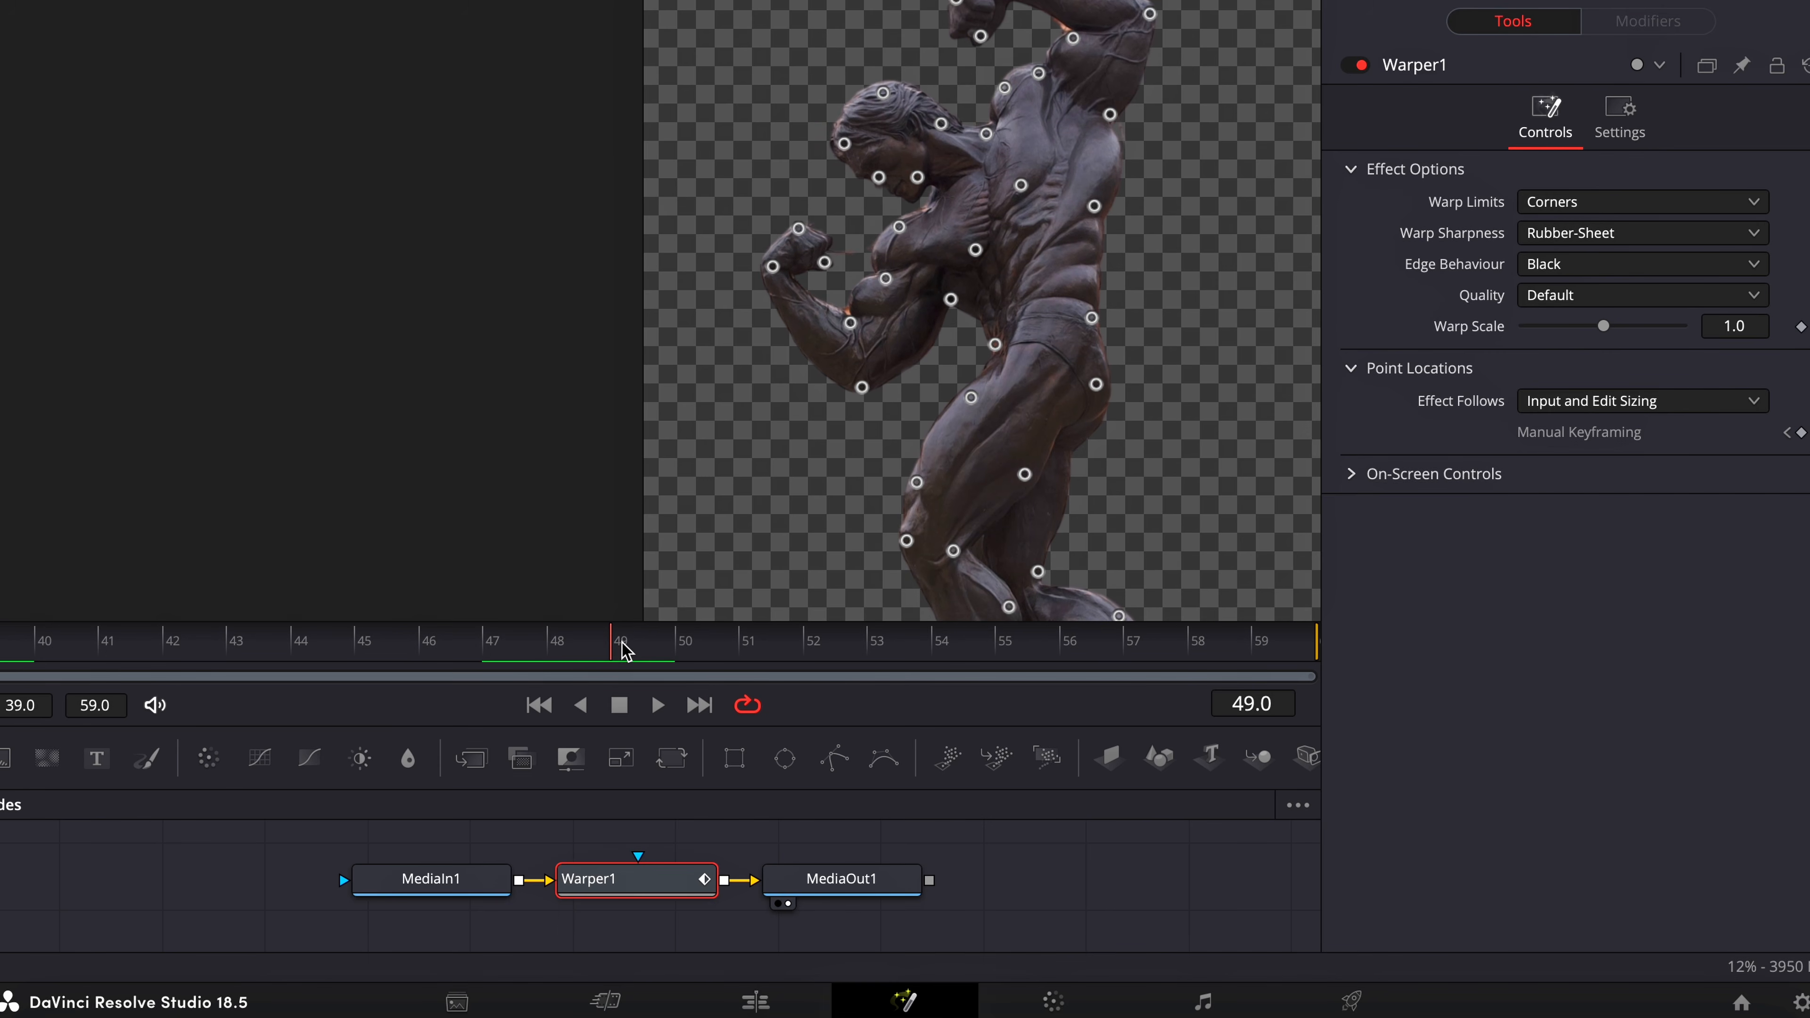
drag(681, 650, 20, 639)
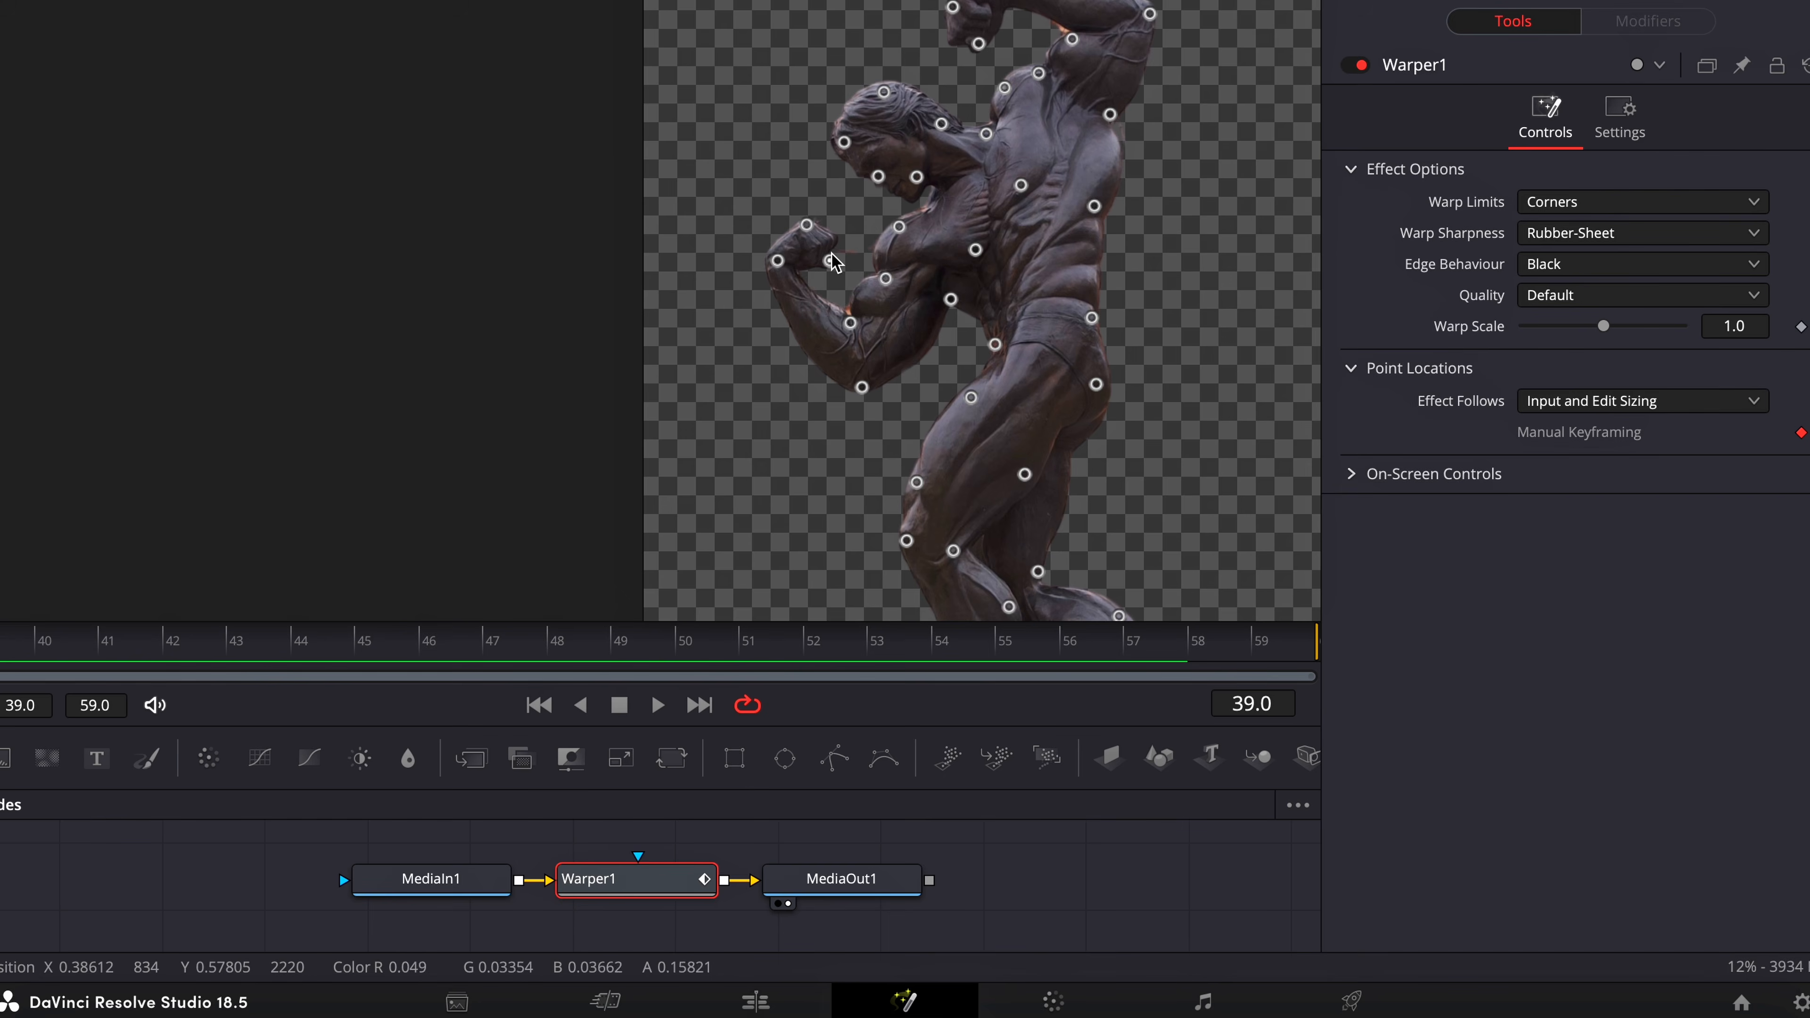
Go to frame 59 and box-select the Warper1 points around the statue's flexed fist
scroll(836, 262, up, 2)
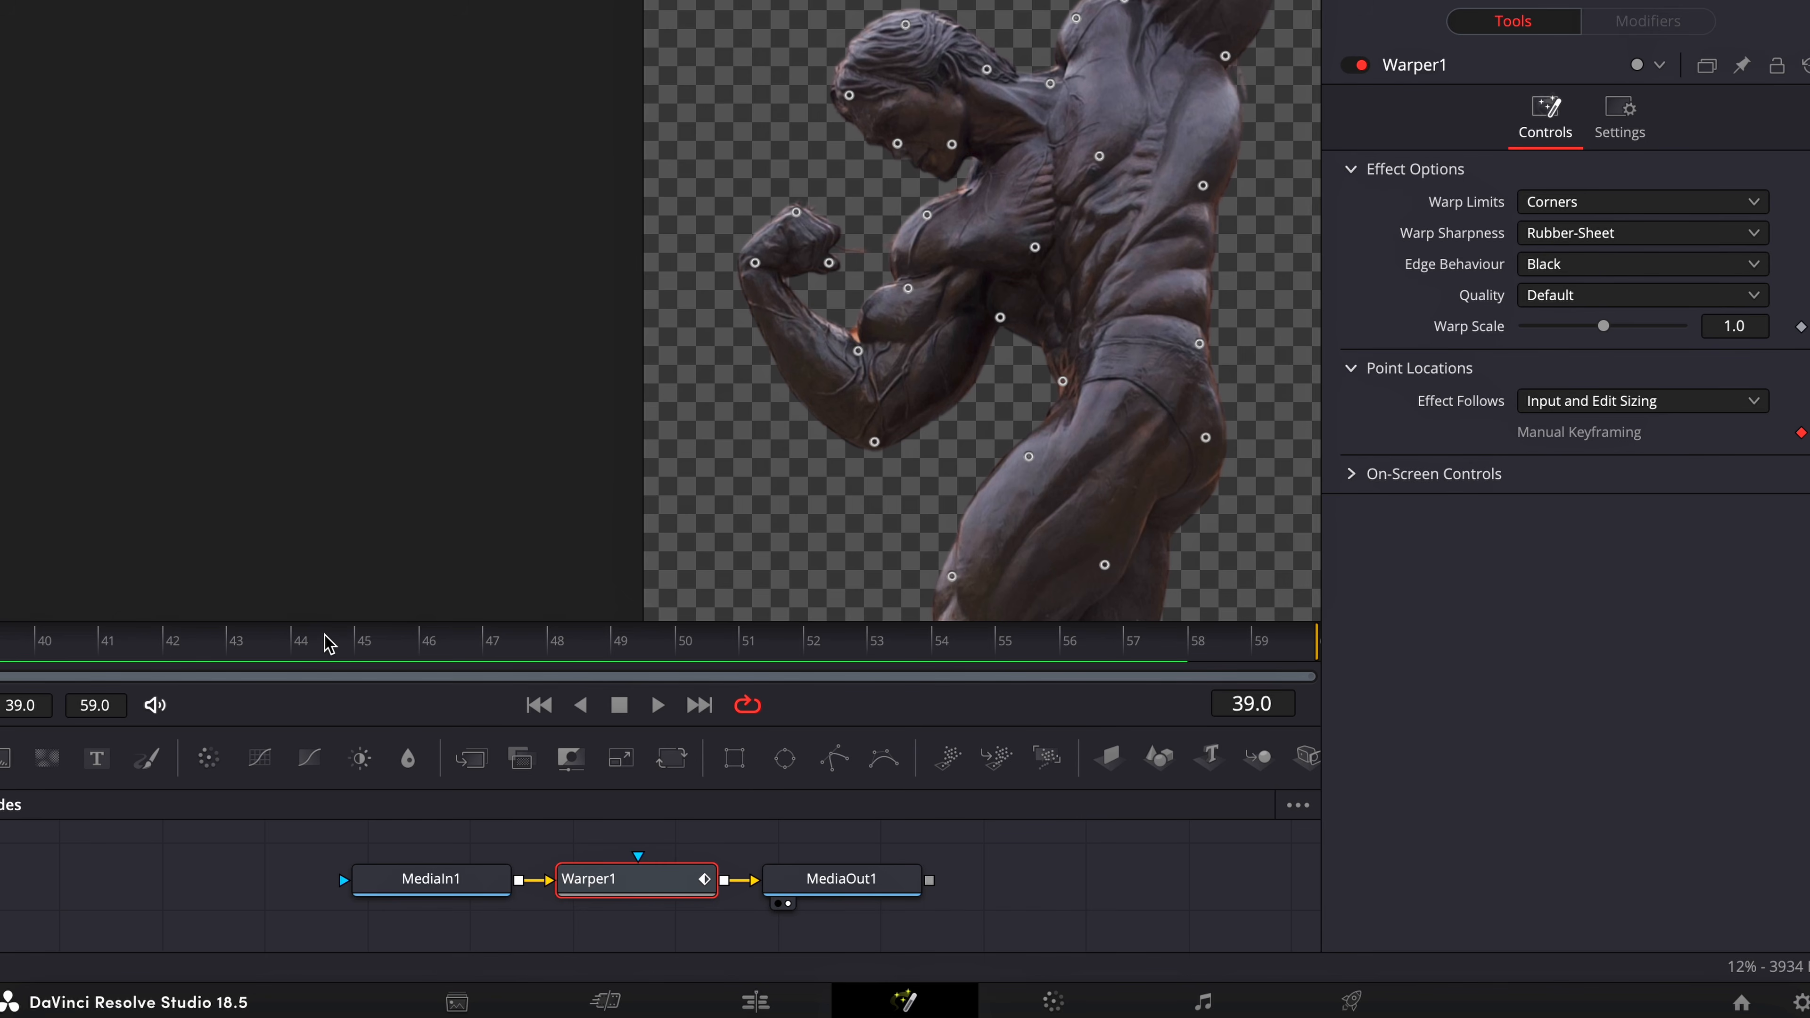
click(588, 636)
drag(589, 636, 1275, 637)
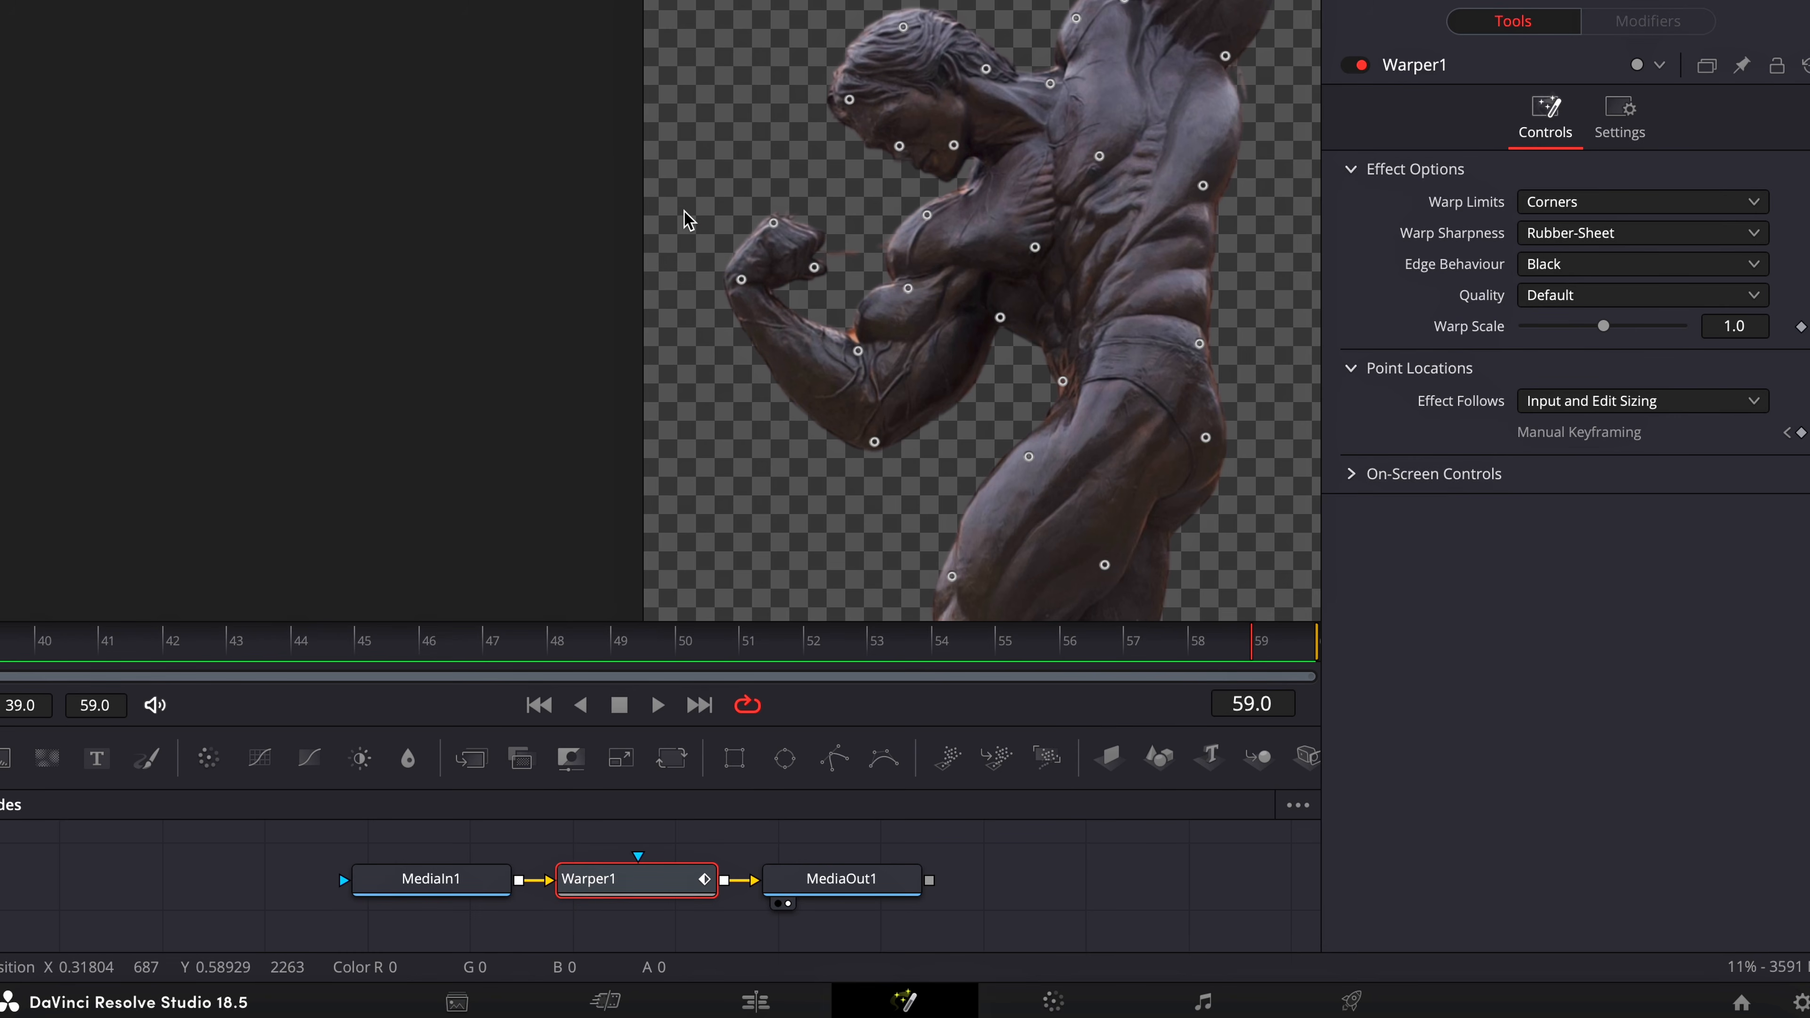
drag(683, 215, 837, 299)
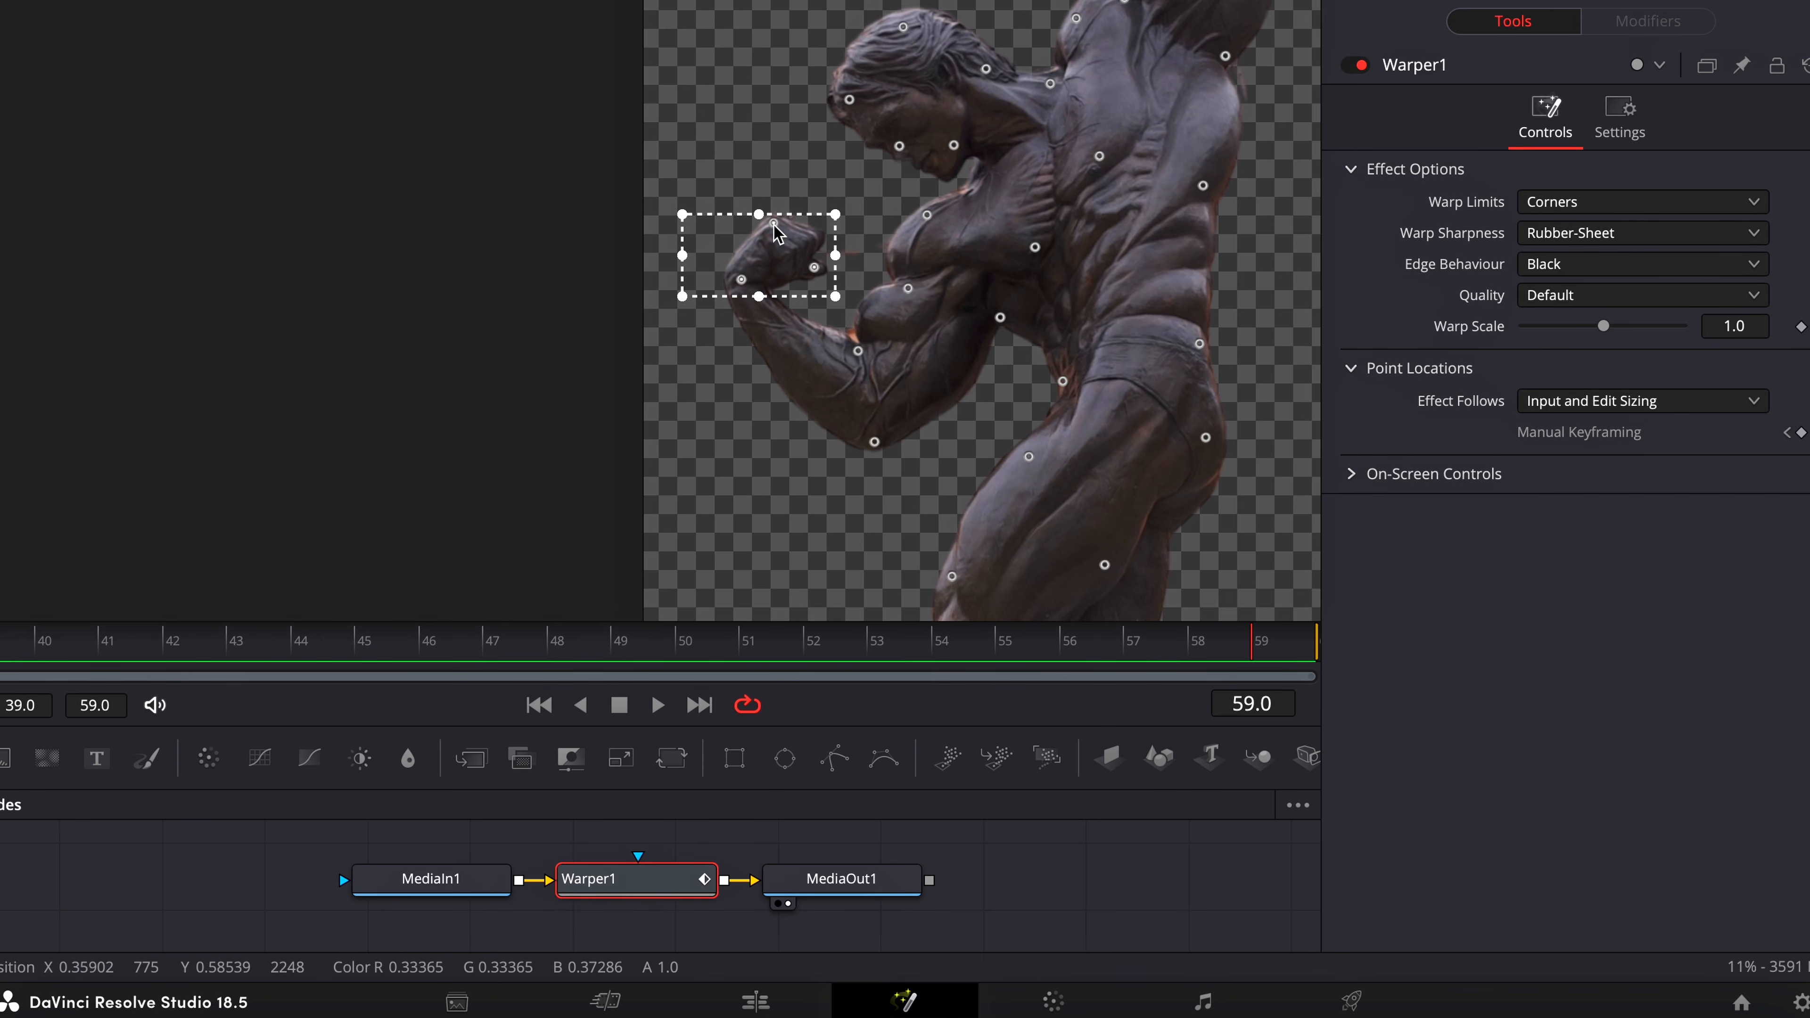
Try shifting and rotating the Warper1 points around the statue's flexed fist at frame 59, and remove the resulting keyframe
drag(777, 232, 757, 243)
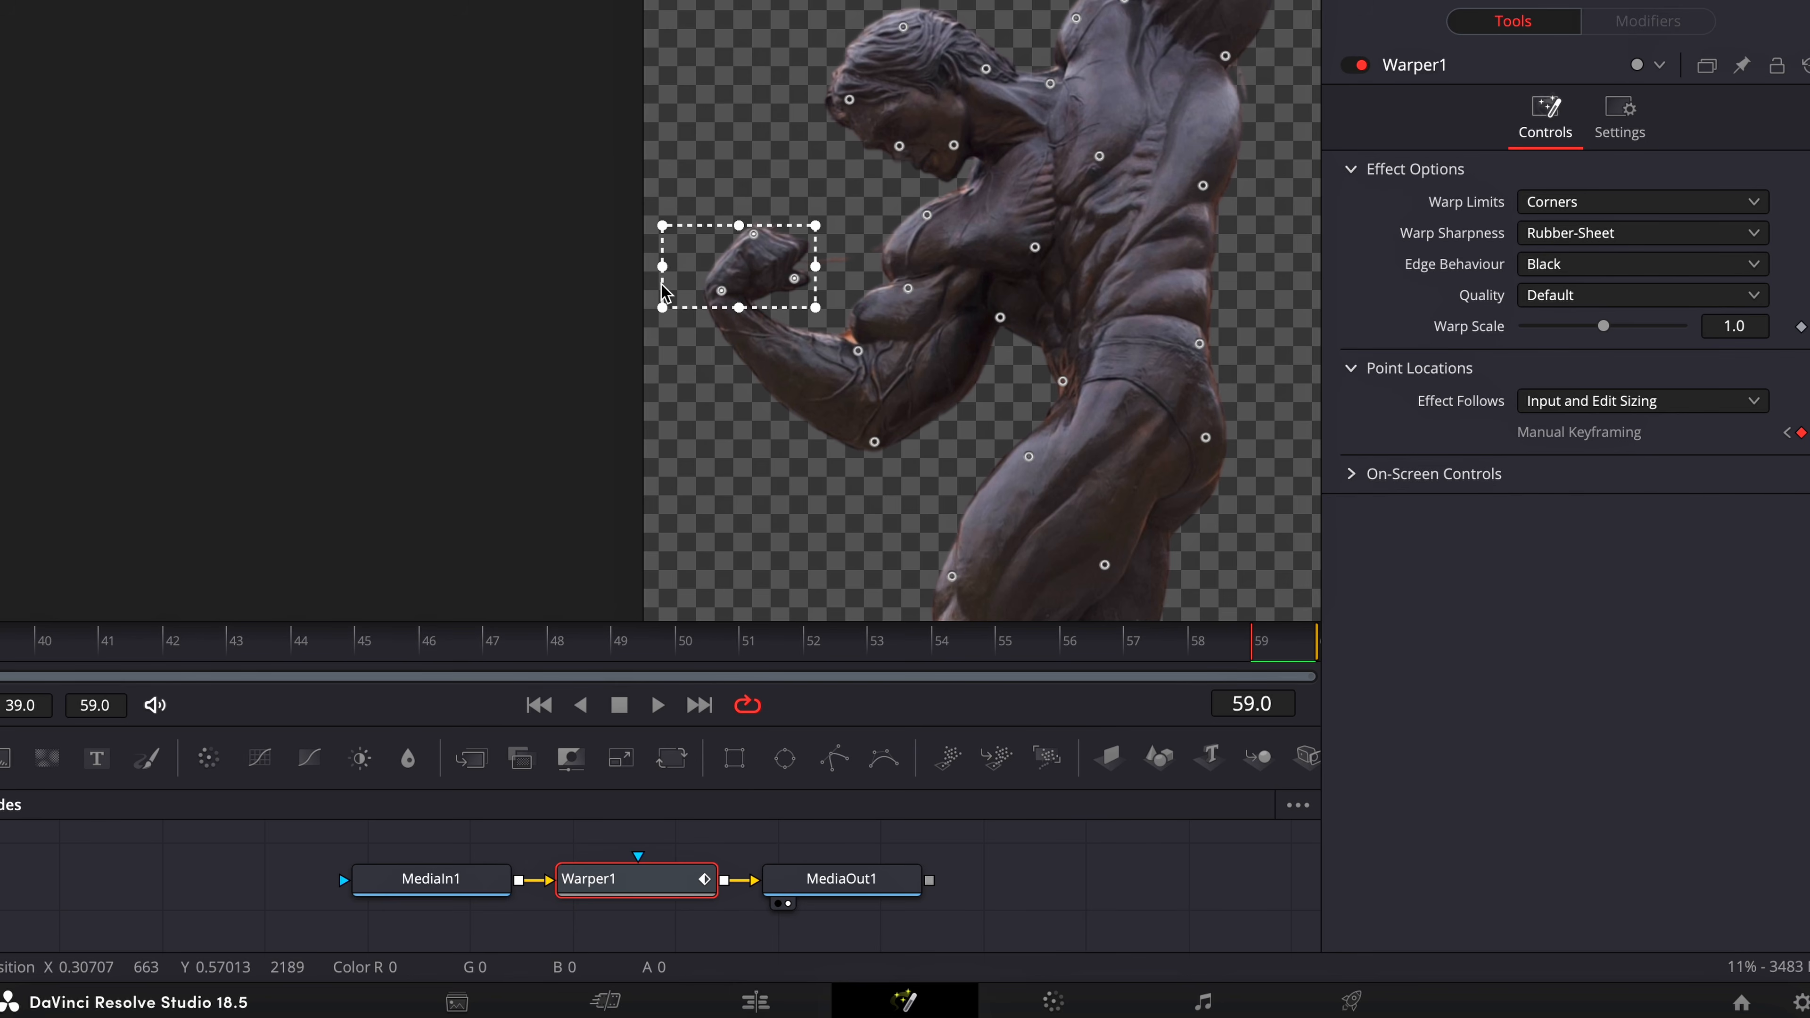
drag(662, 283, 664, 283)
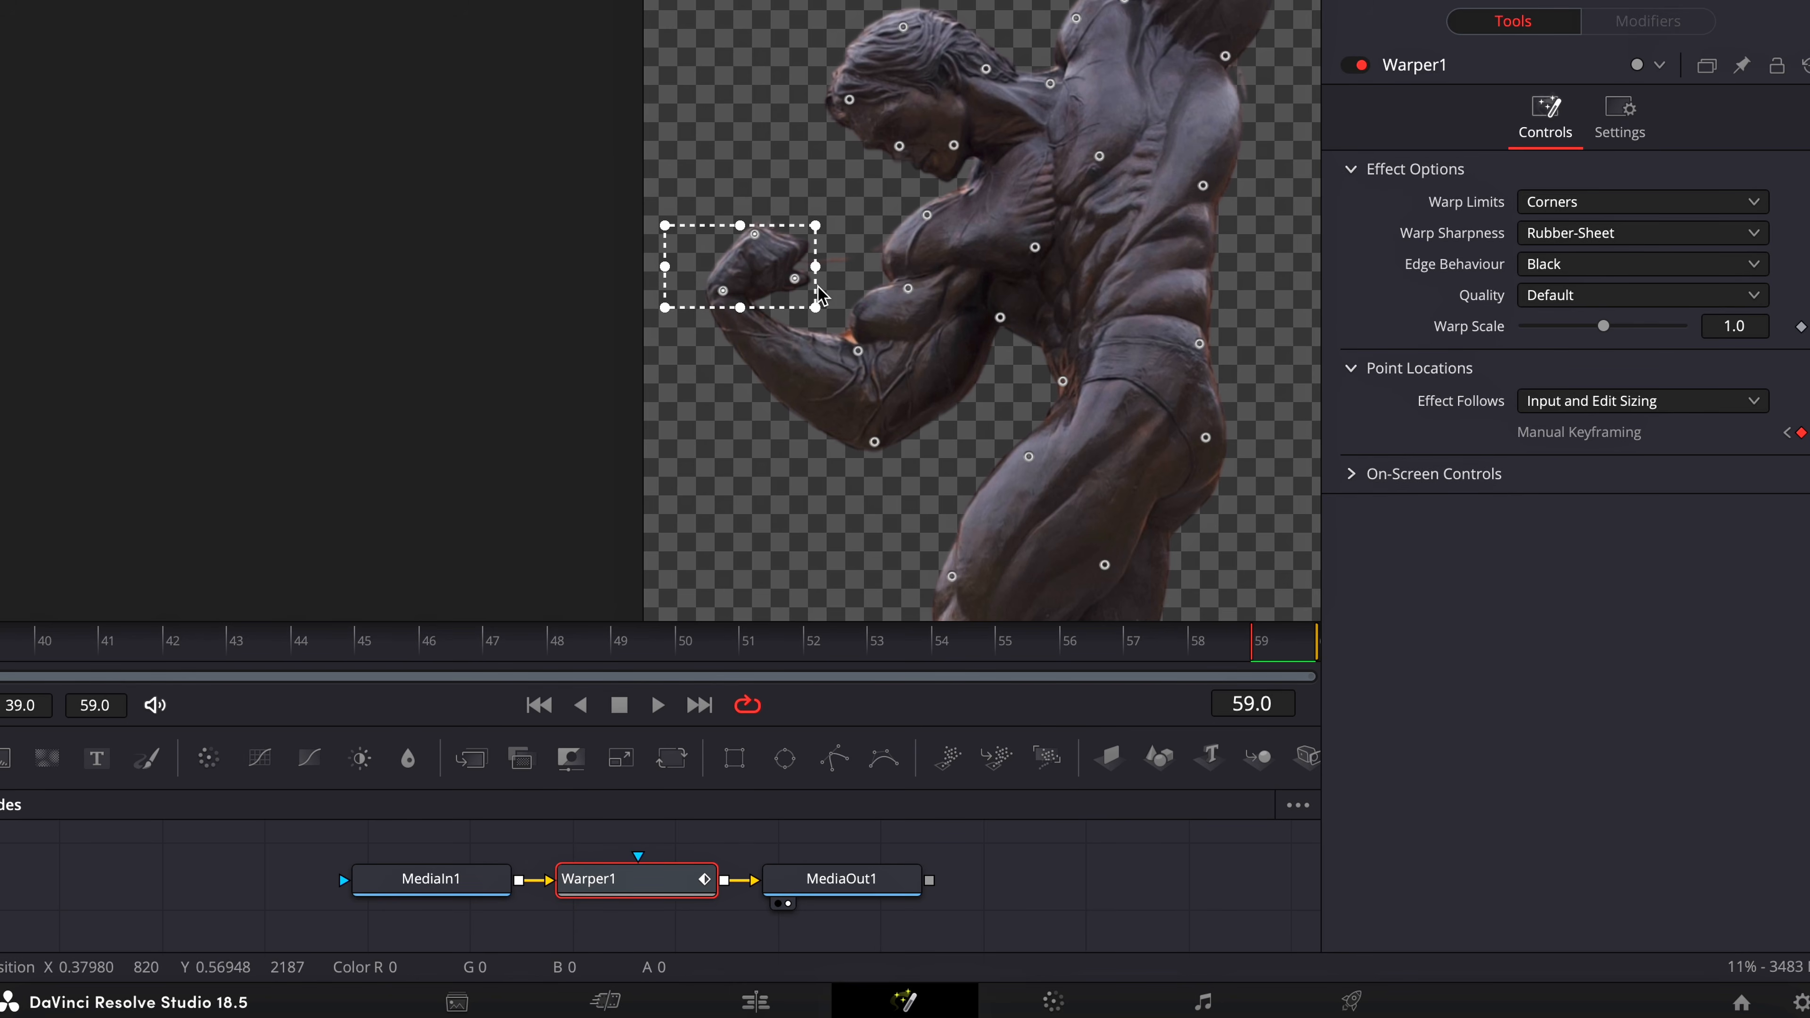
drag(821, 292, 822, 285)
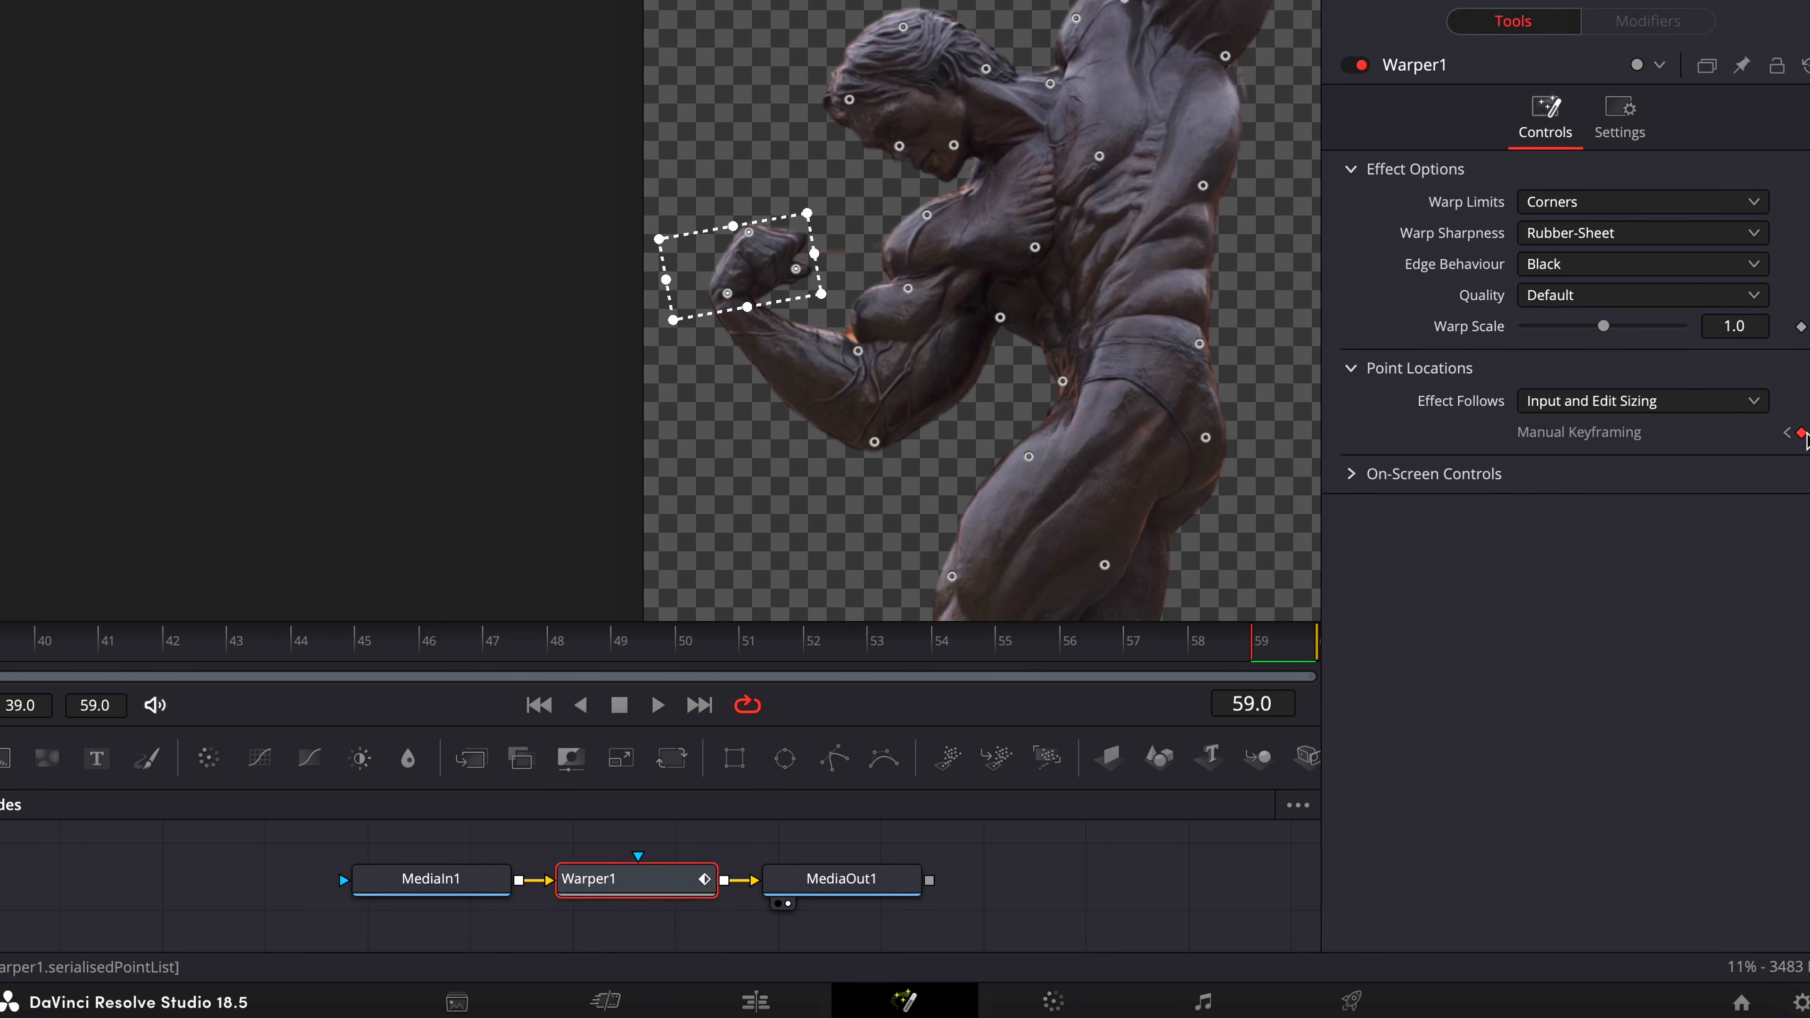
click(1801, 433)
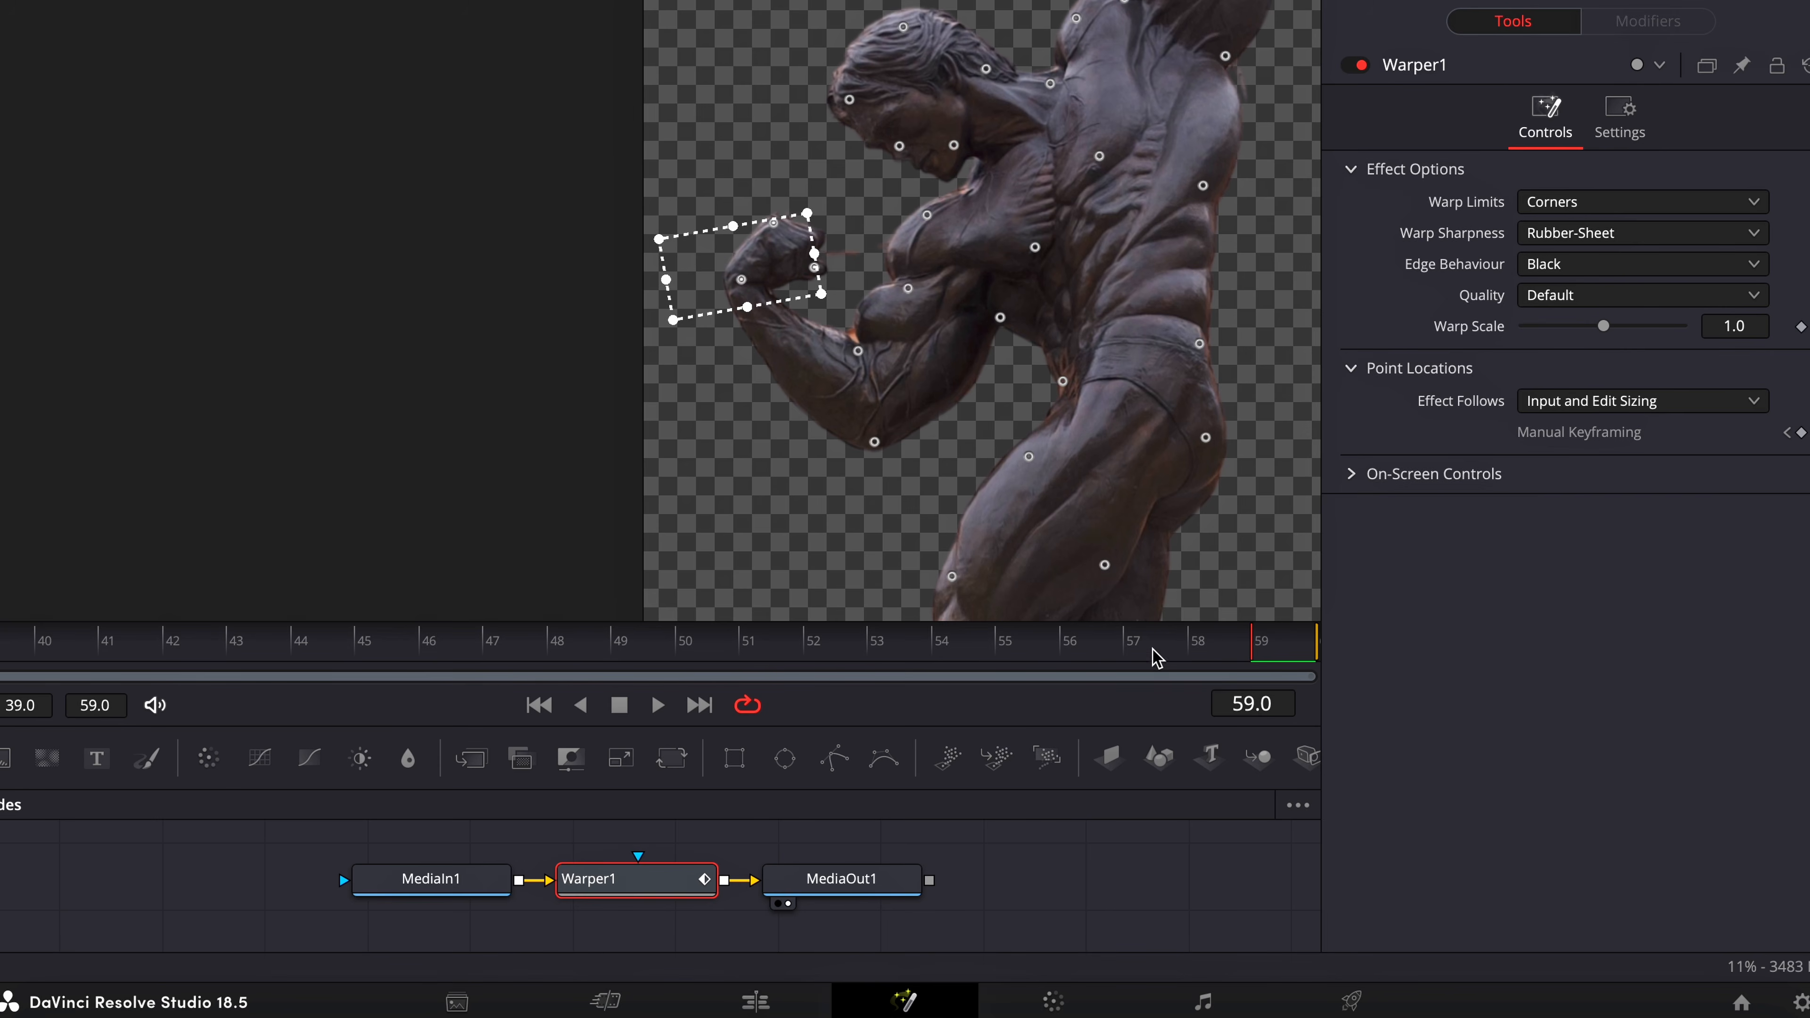
Scrub the composition between frames 40 and 59 to examine how the Warper1 points move the statue's fists, arms and head
drag(429, 653, 1224, 664)
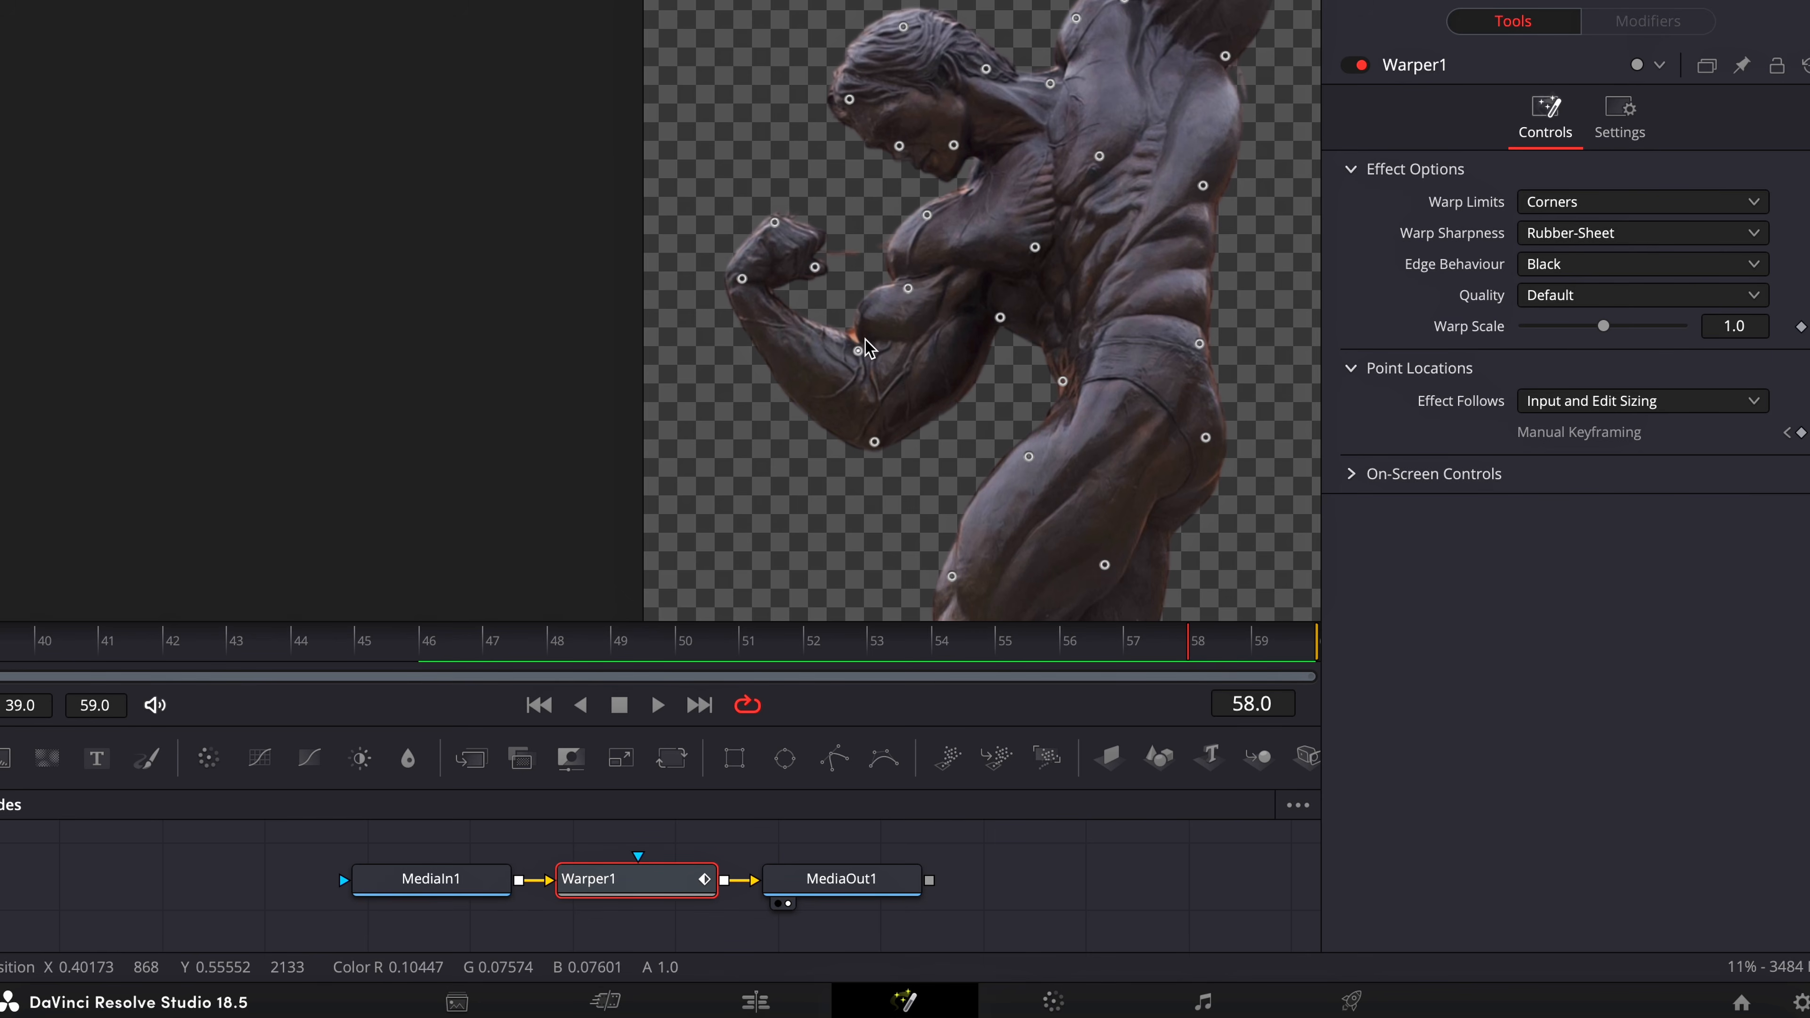
click(858, 350)
drag(1026, 122, 988, 286)
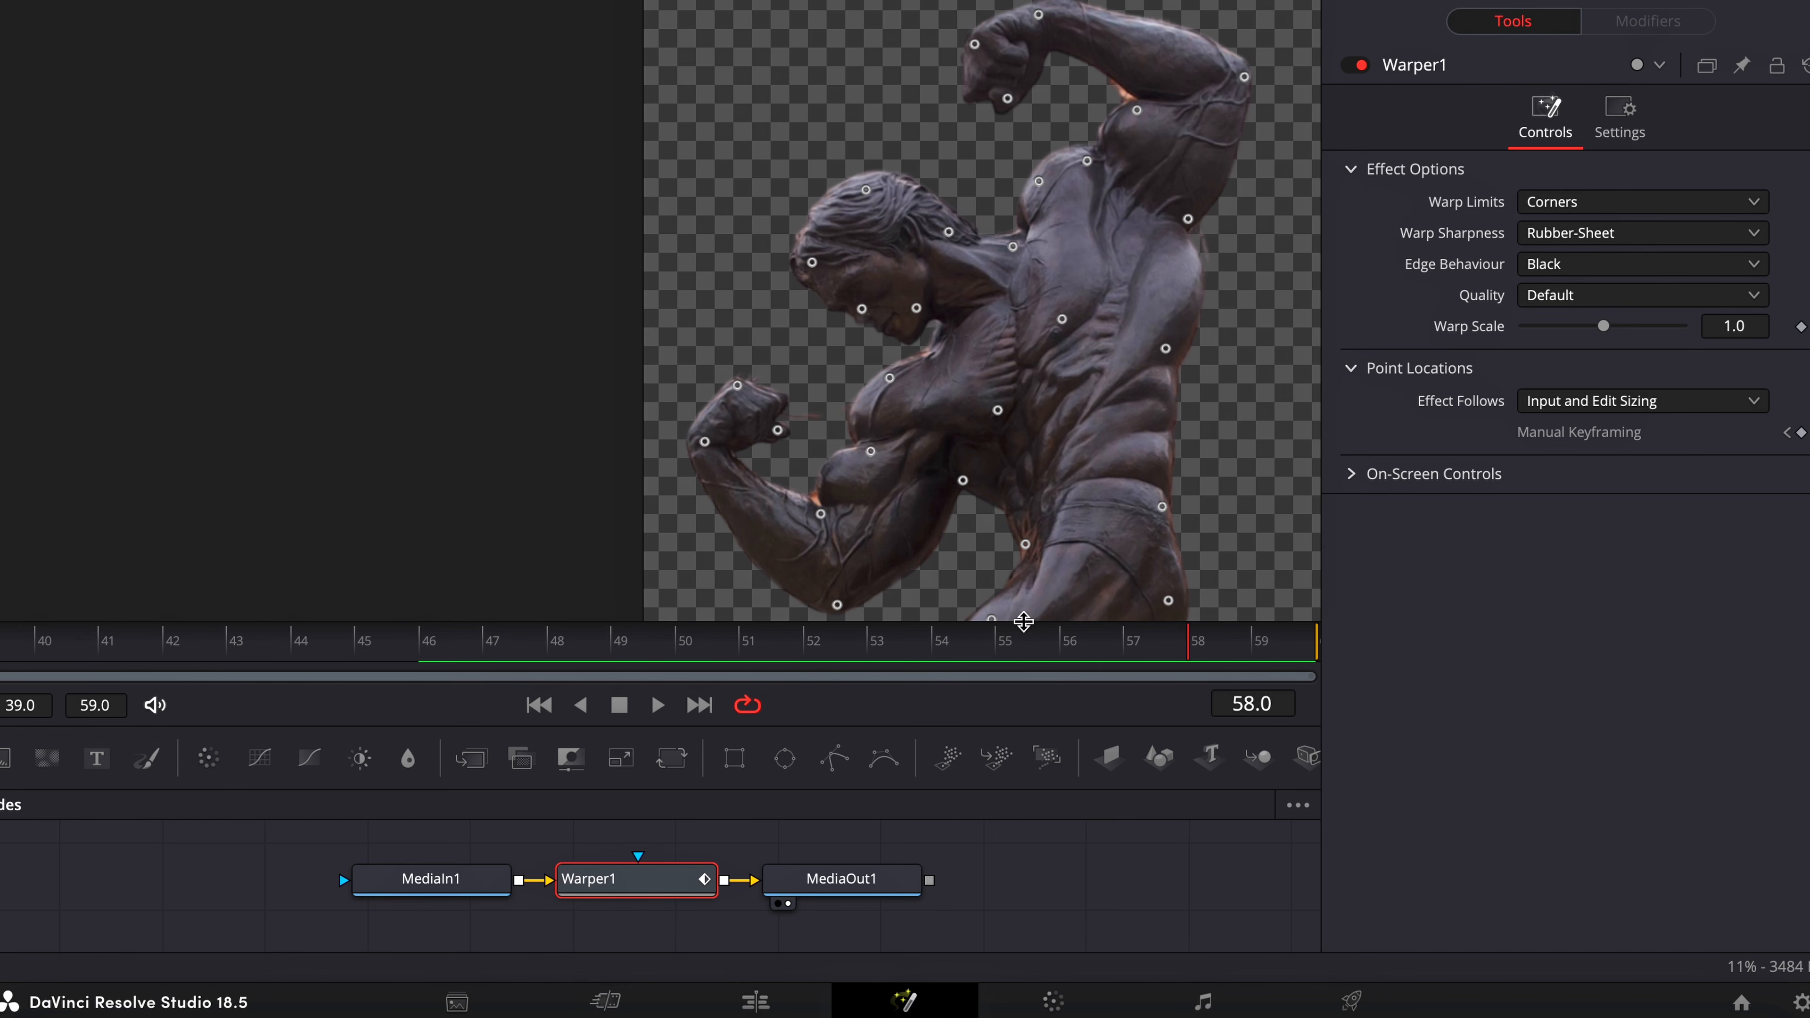
drag(1021, 645, 1059, 644)
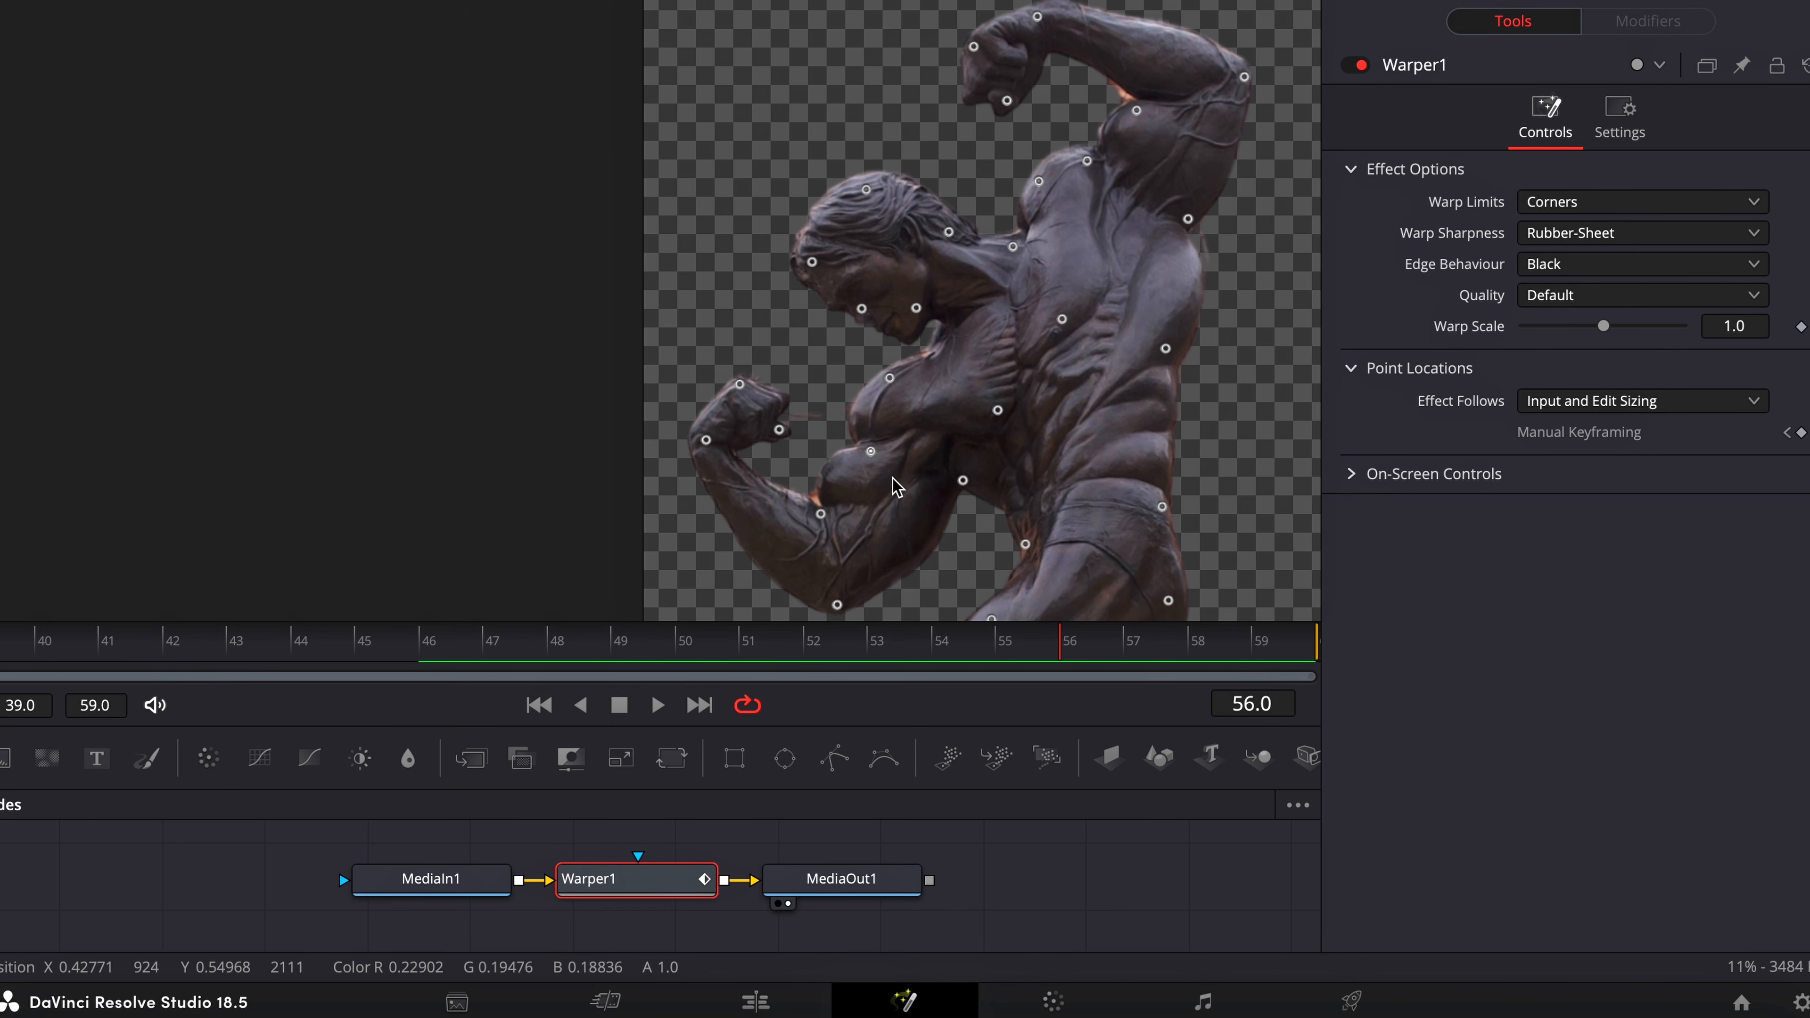
drag(1083, 647, 1229, 646)
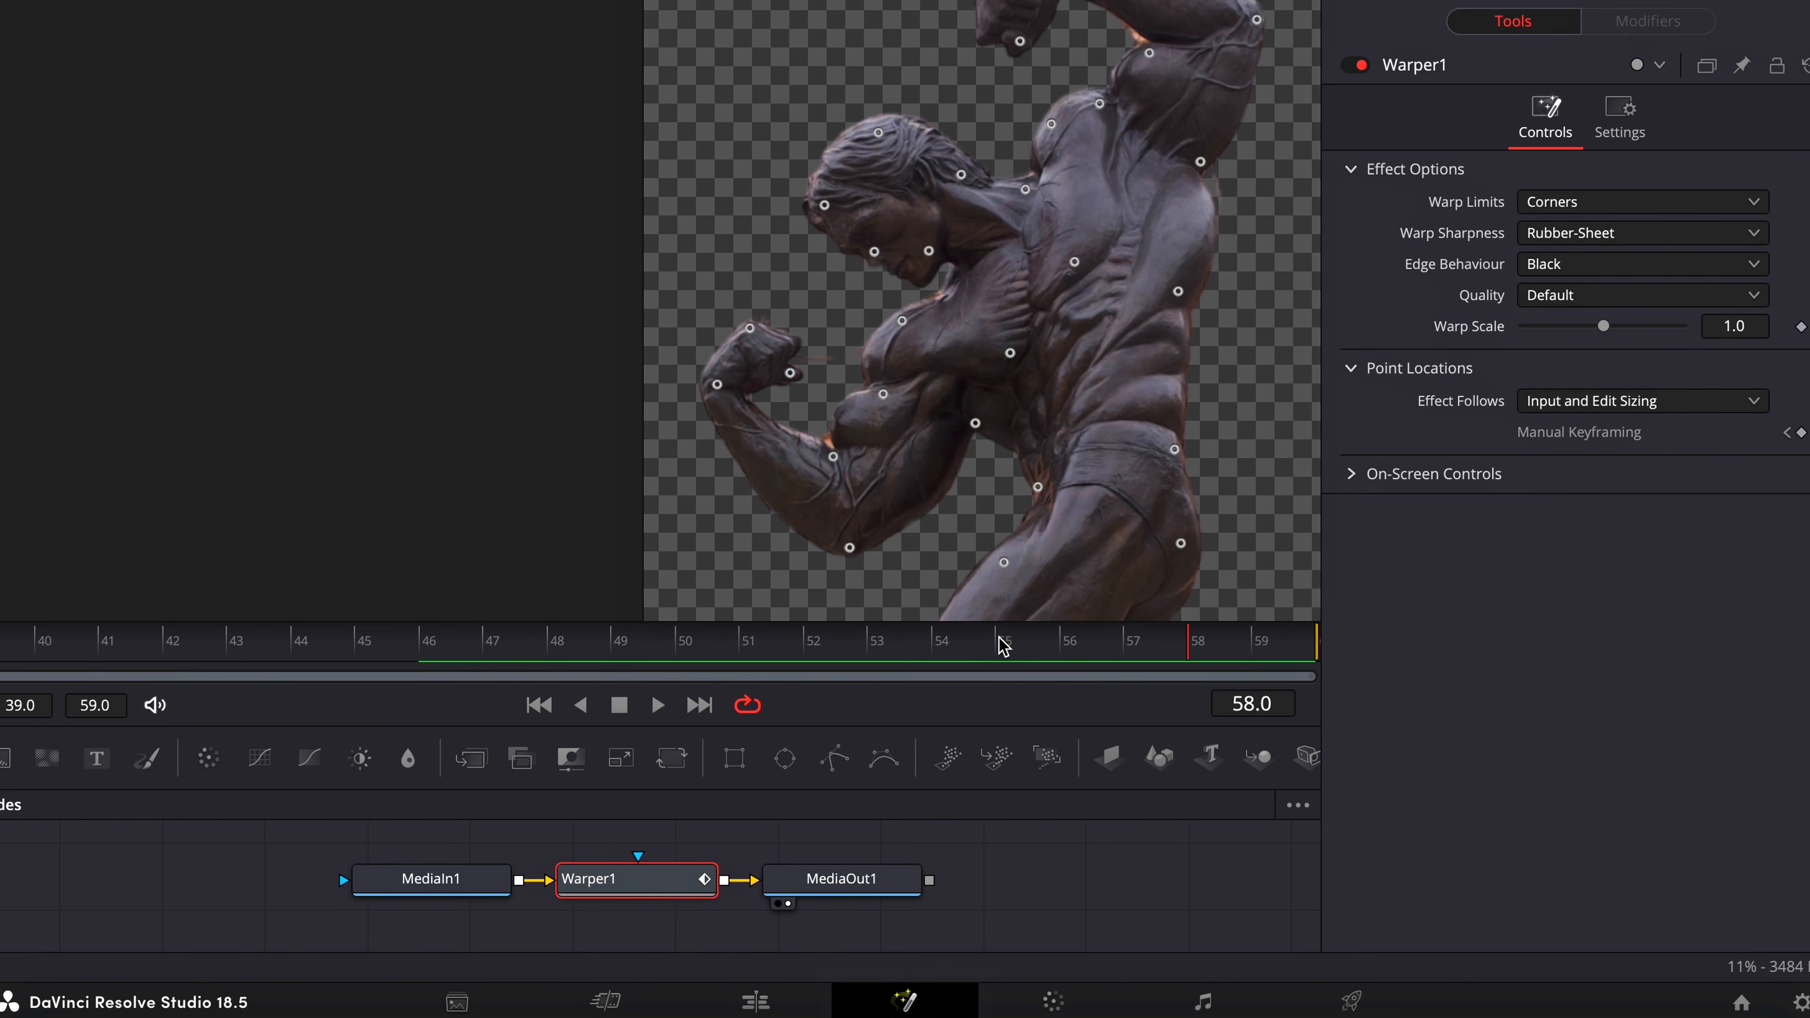
drag(1001, 641, 387, 667)
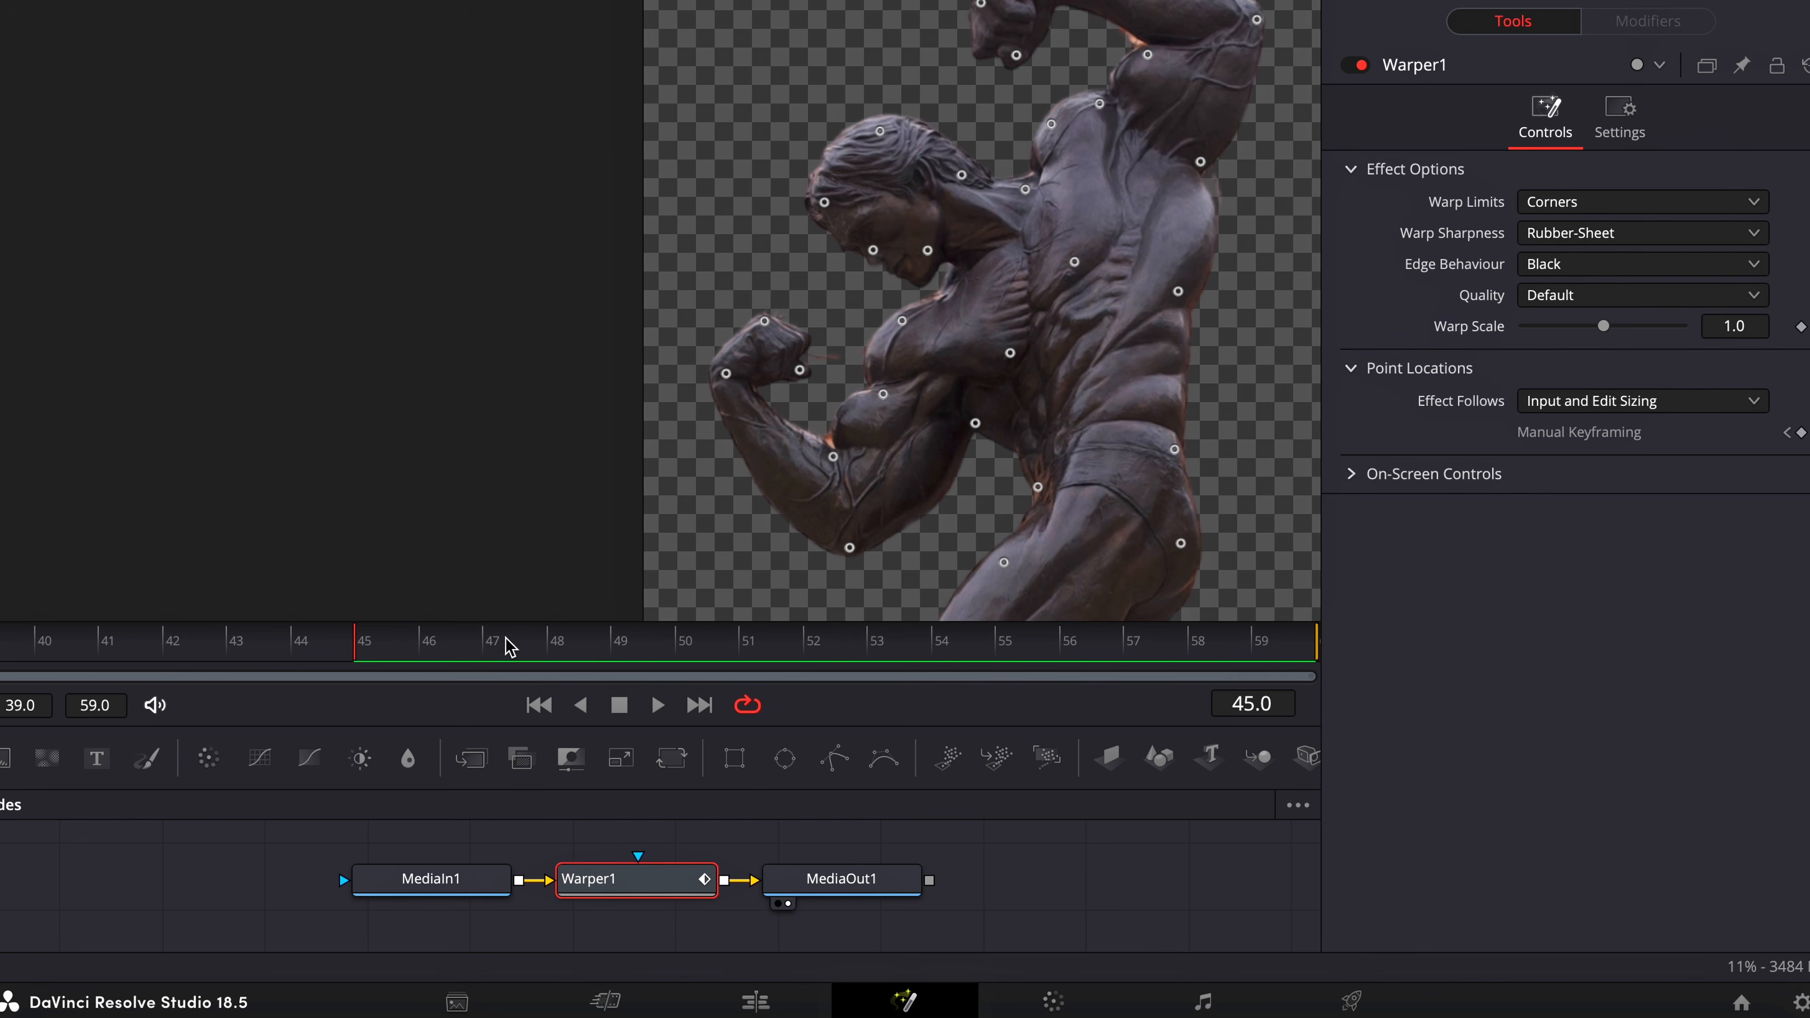
drag(507, 641, 36, 654)
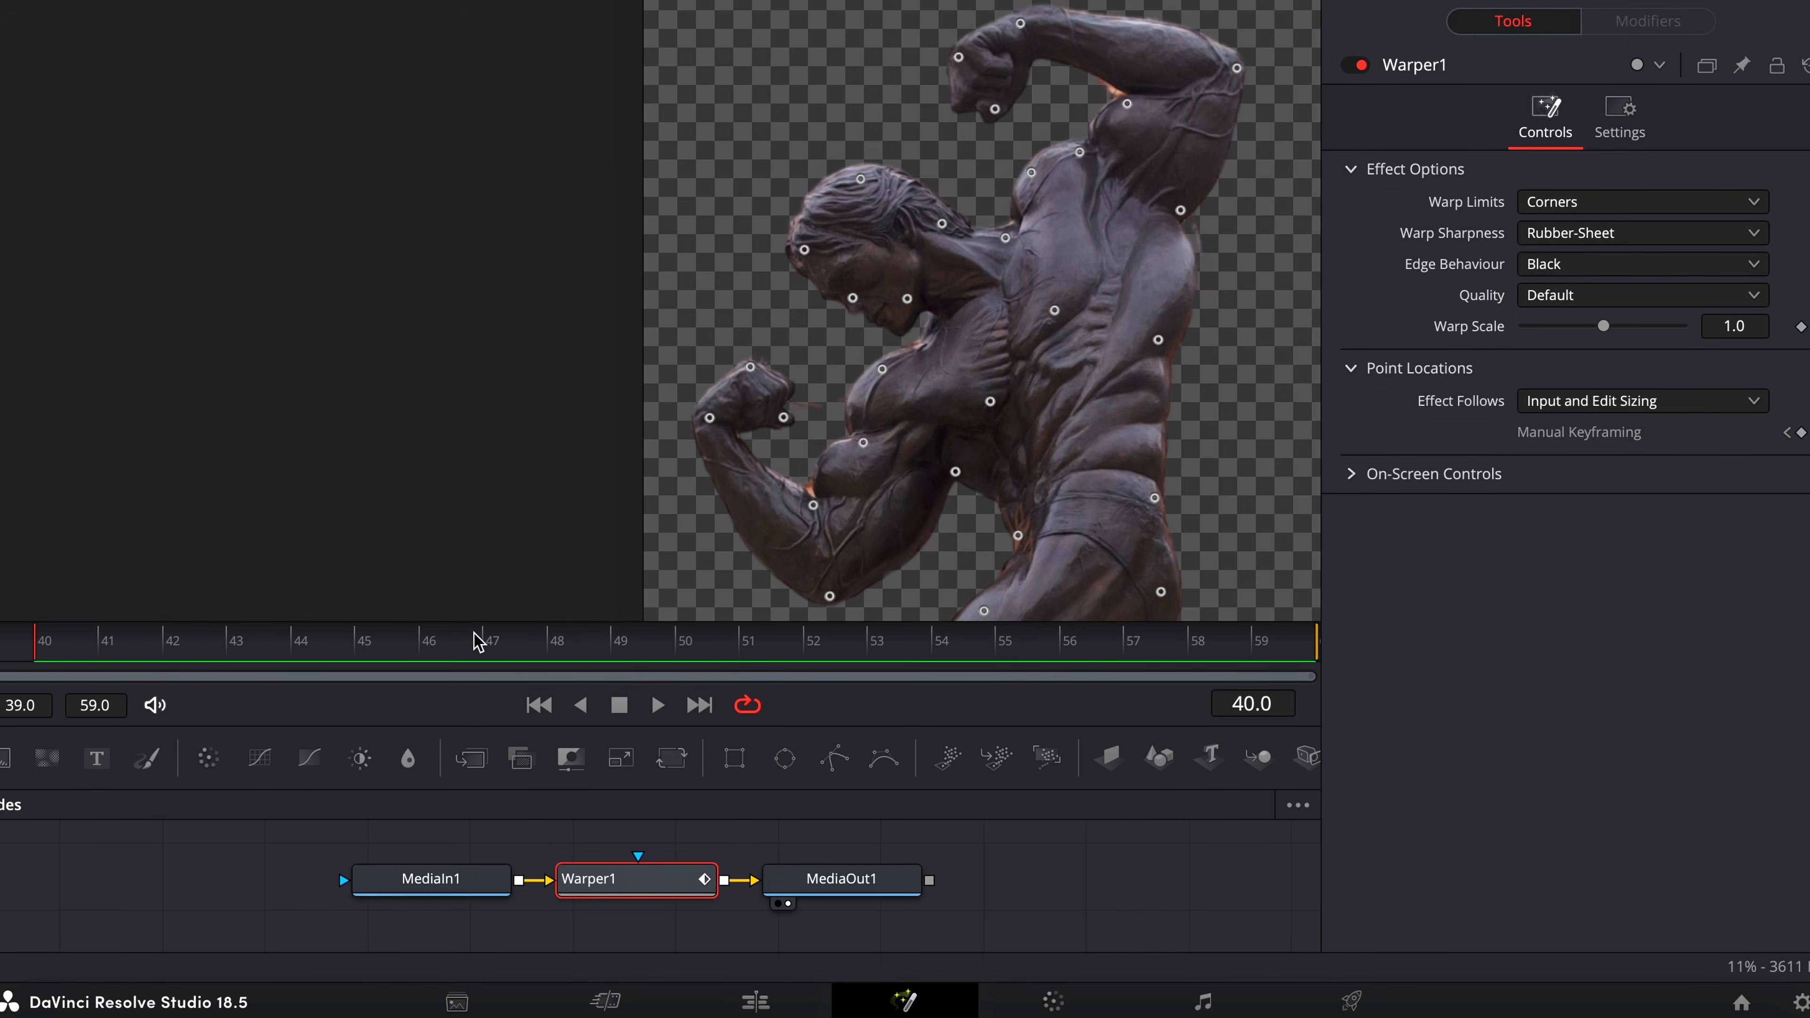
click(401, 650)
drag(401, 650, 723, 627)
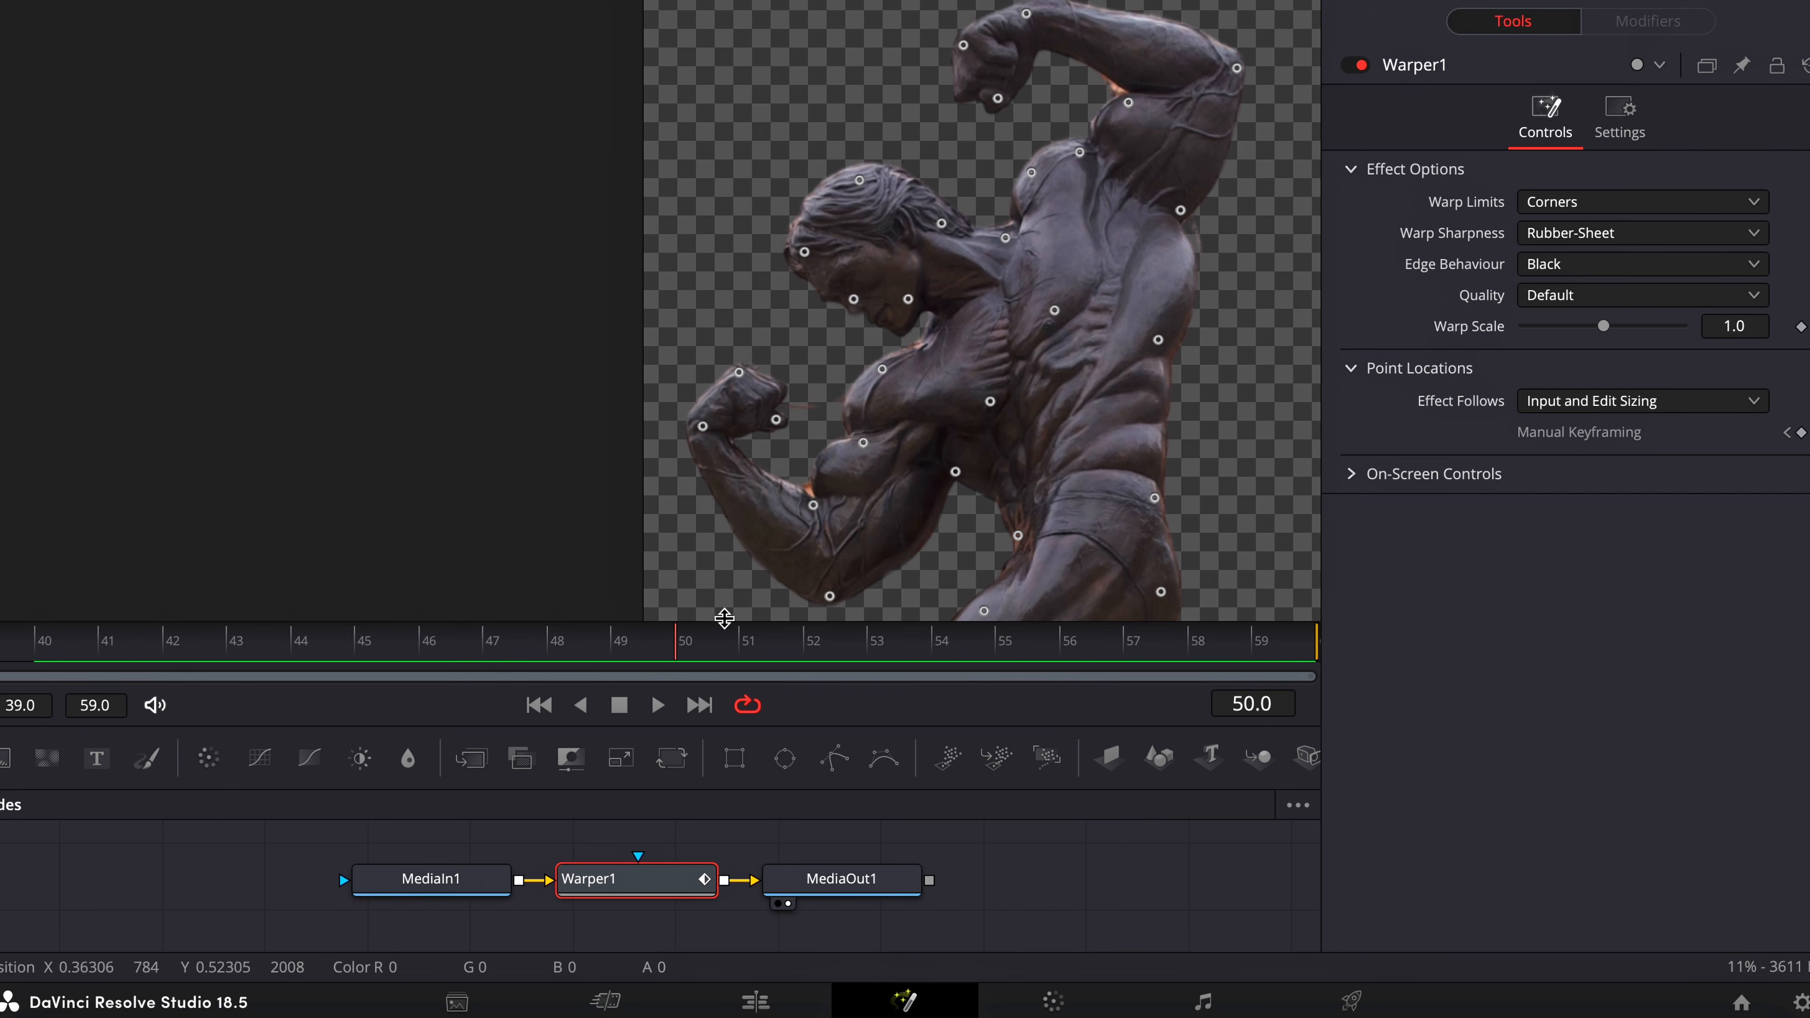
Examine the Warper1 points on the statue's legs, and scrub through the upper-body warp to frame 59
scroll(1072, 492, down, 3)
scroll(1072, 492, down, 3)
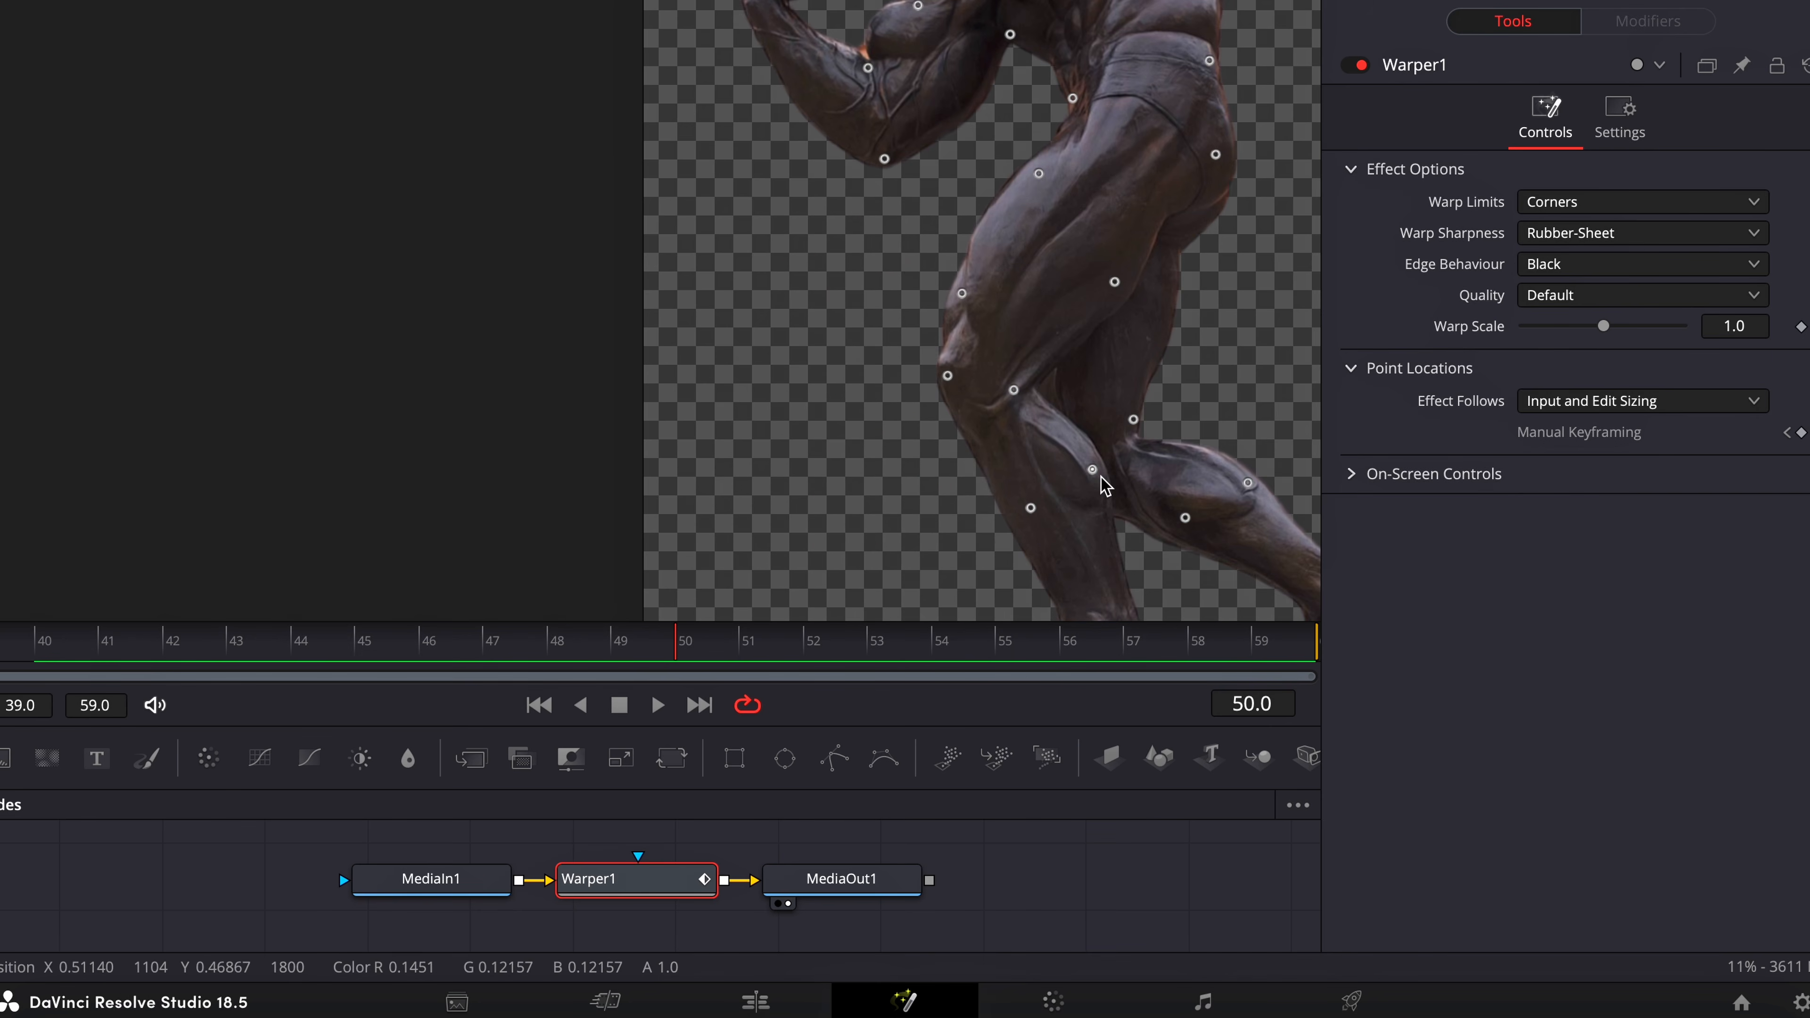
drag(739, 659, 996, 645)
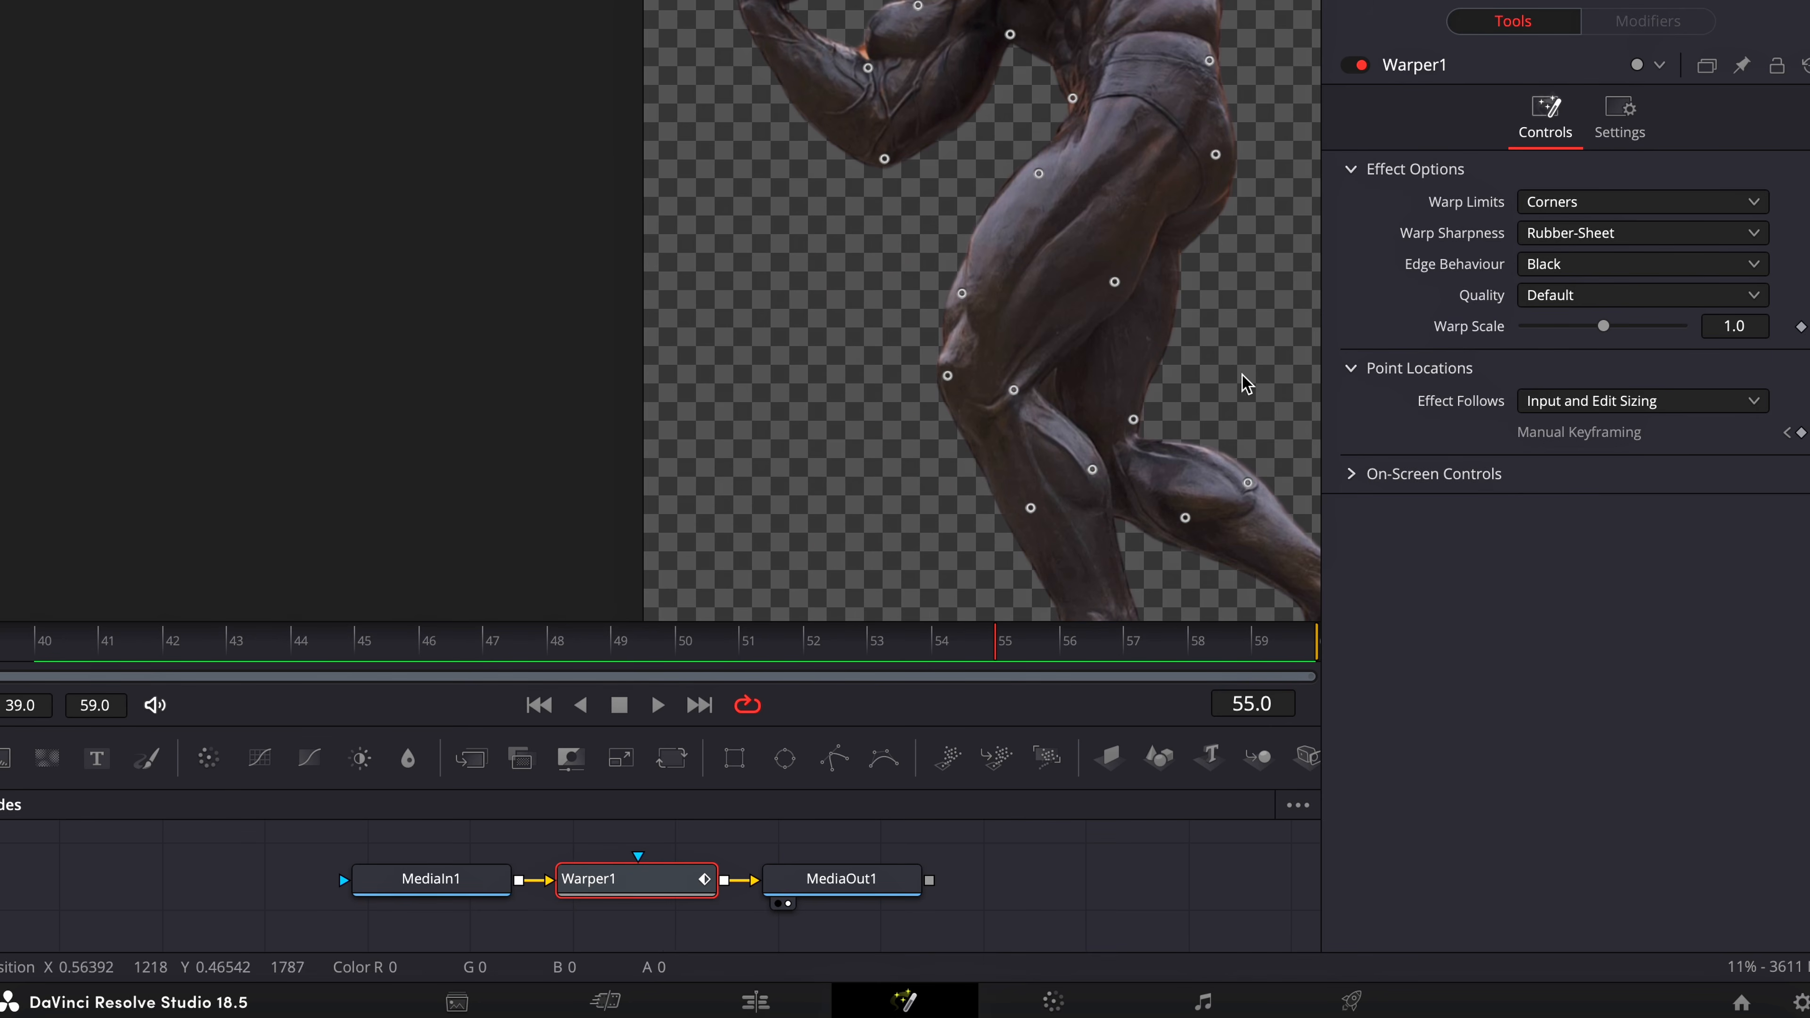
scroll(1082, 364, up, 6)
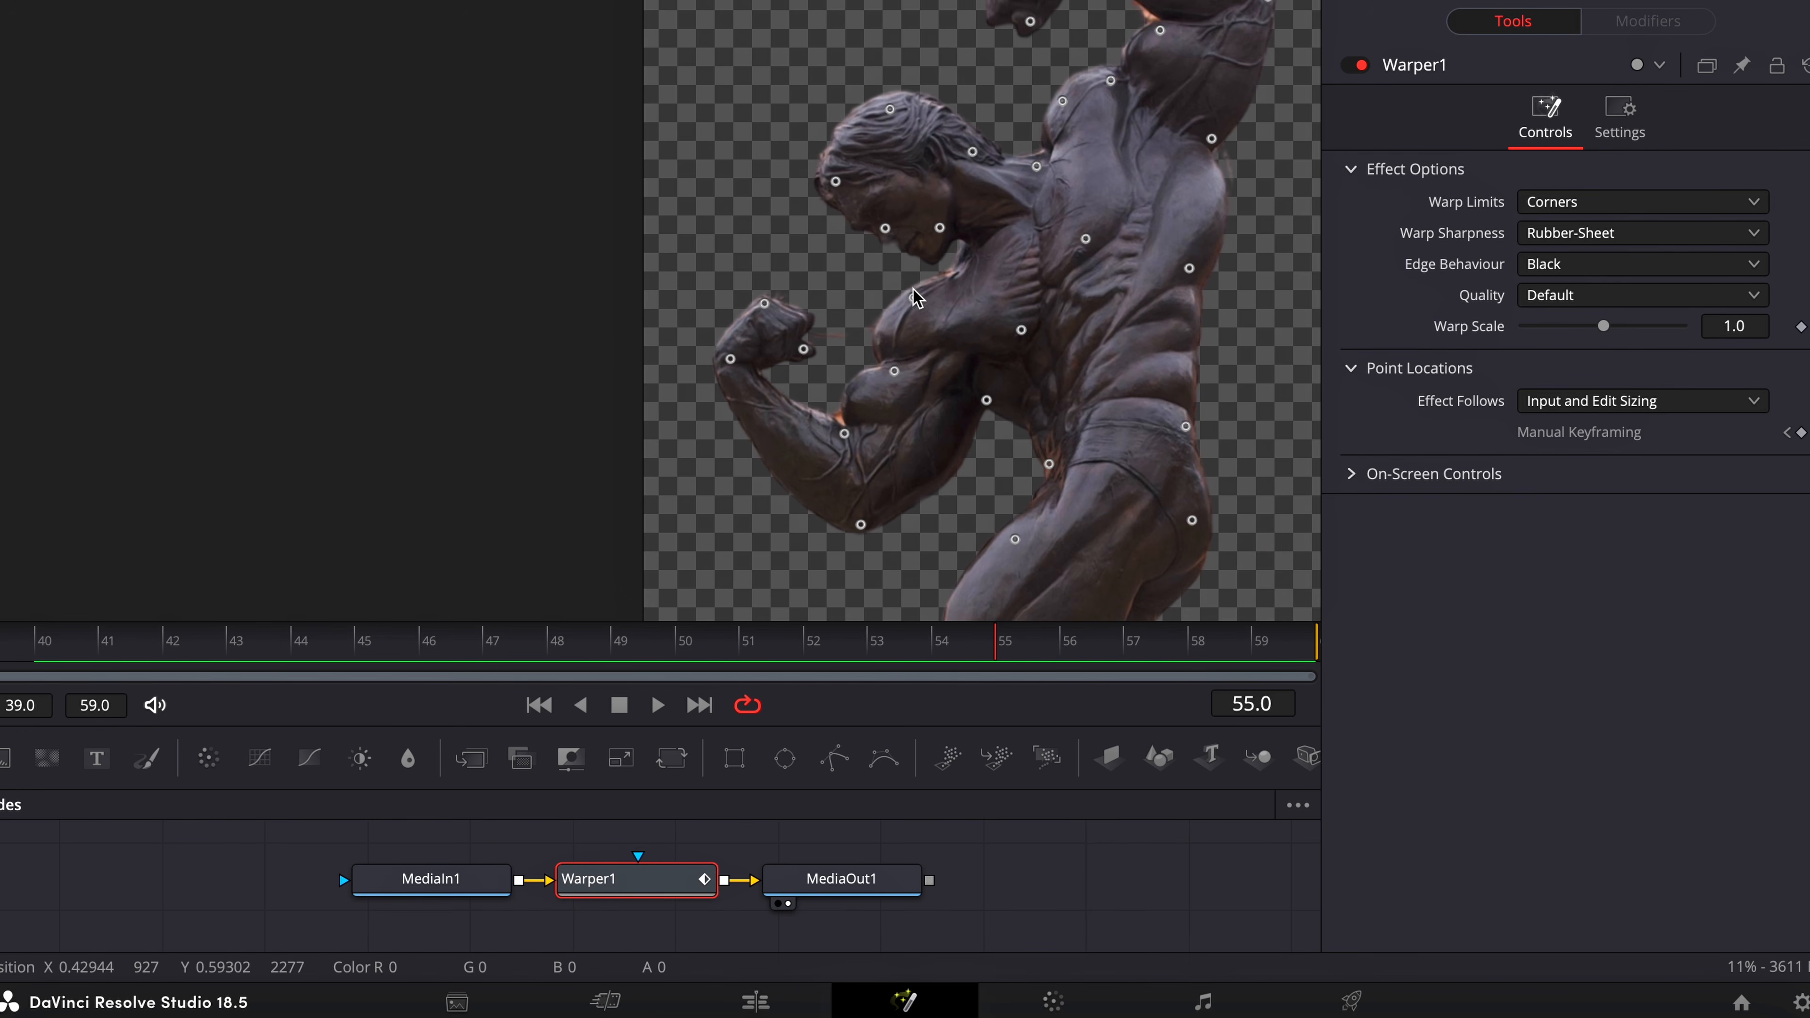
click(39, 652)
drag(39, 652, 196, 656)
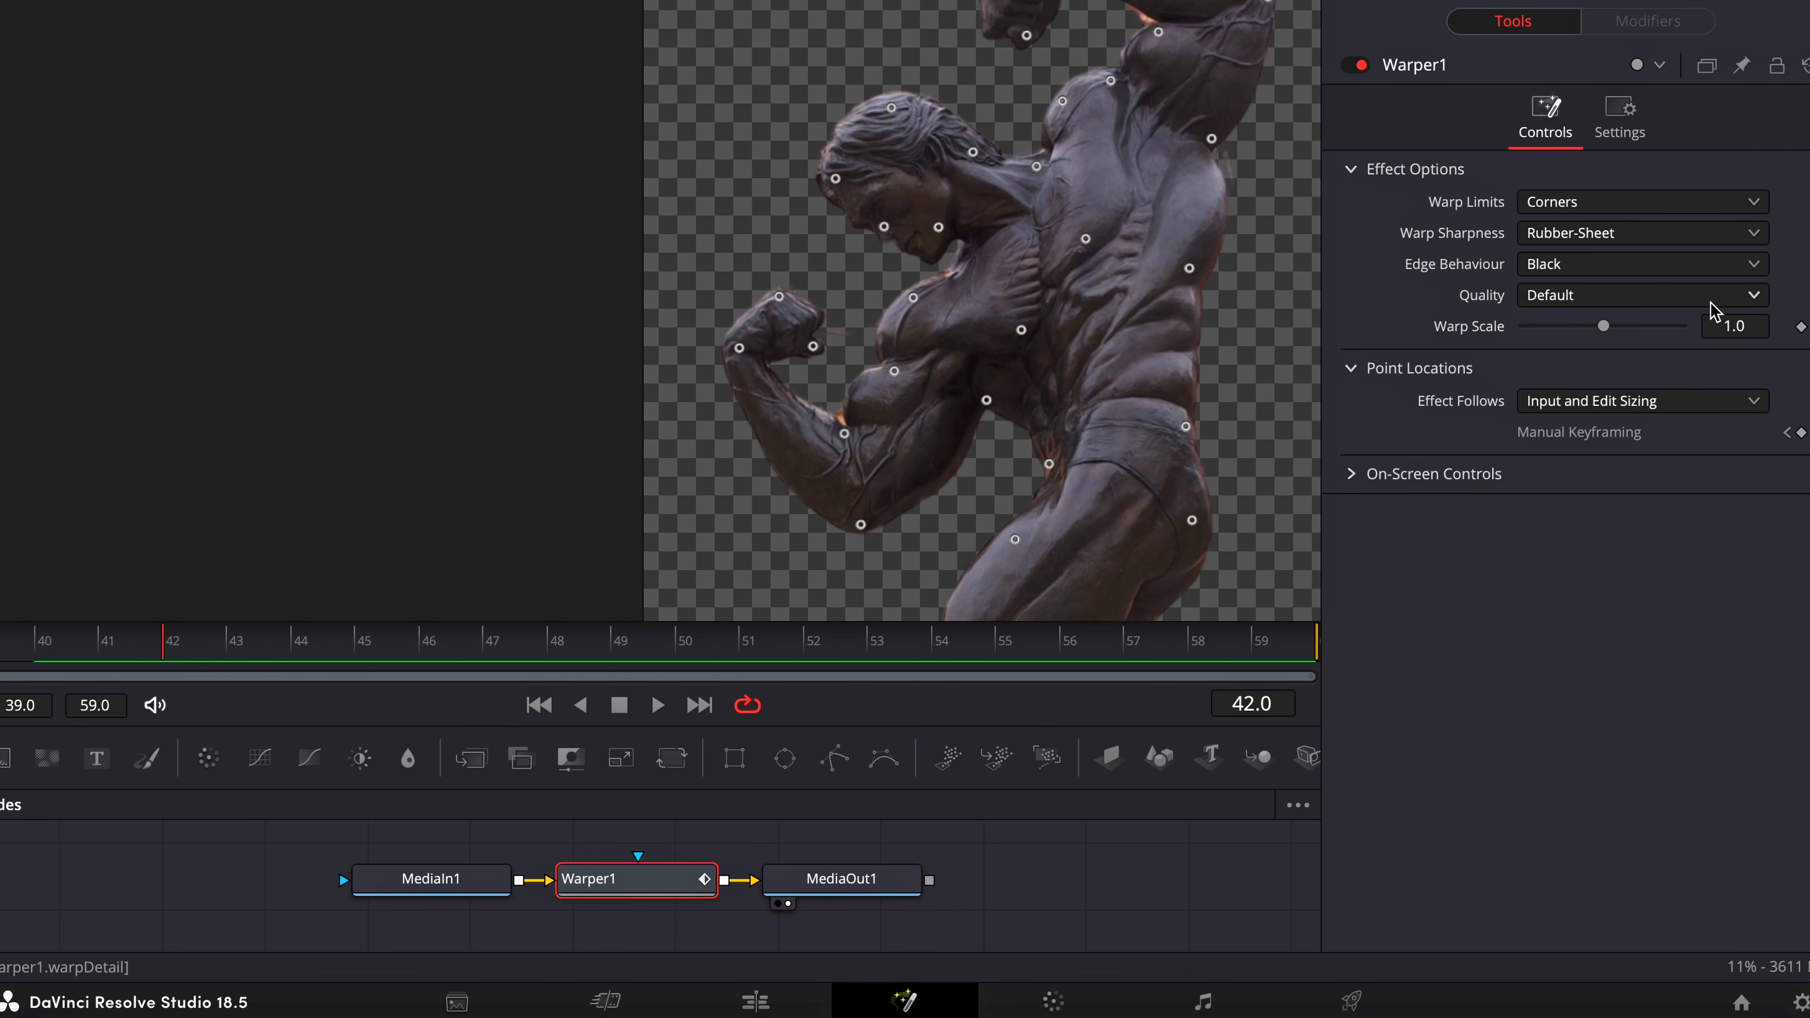
drag(317, 641, 1306, 642)
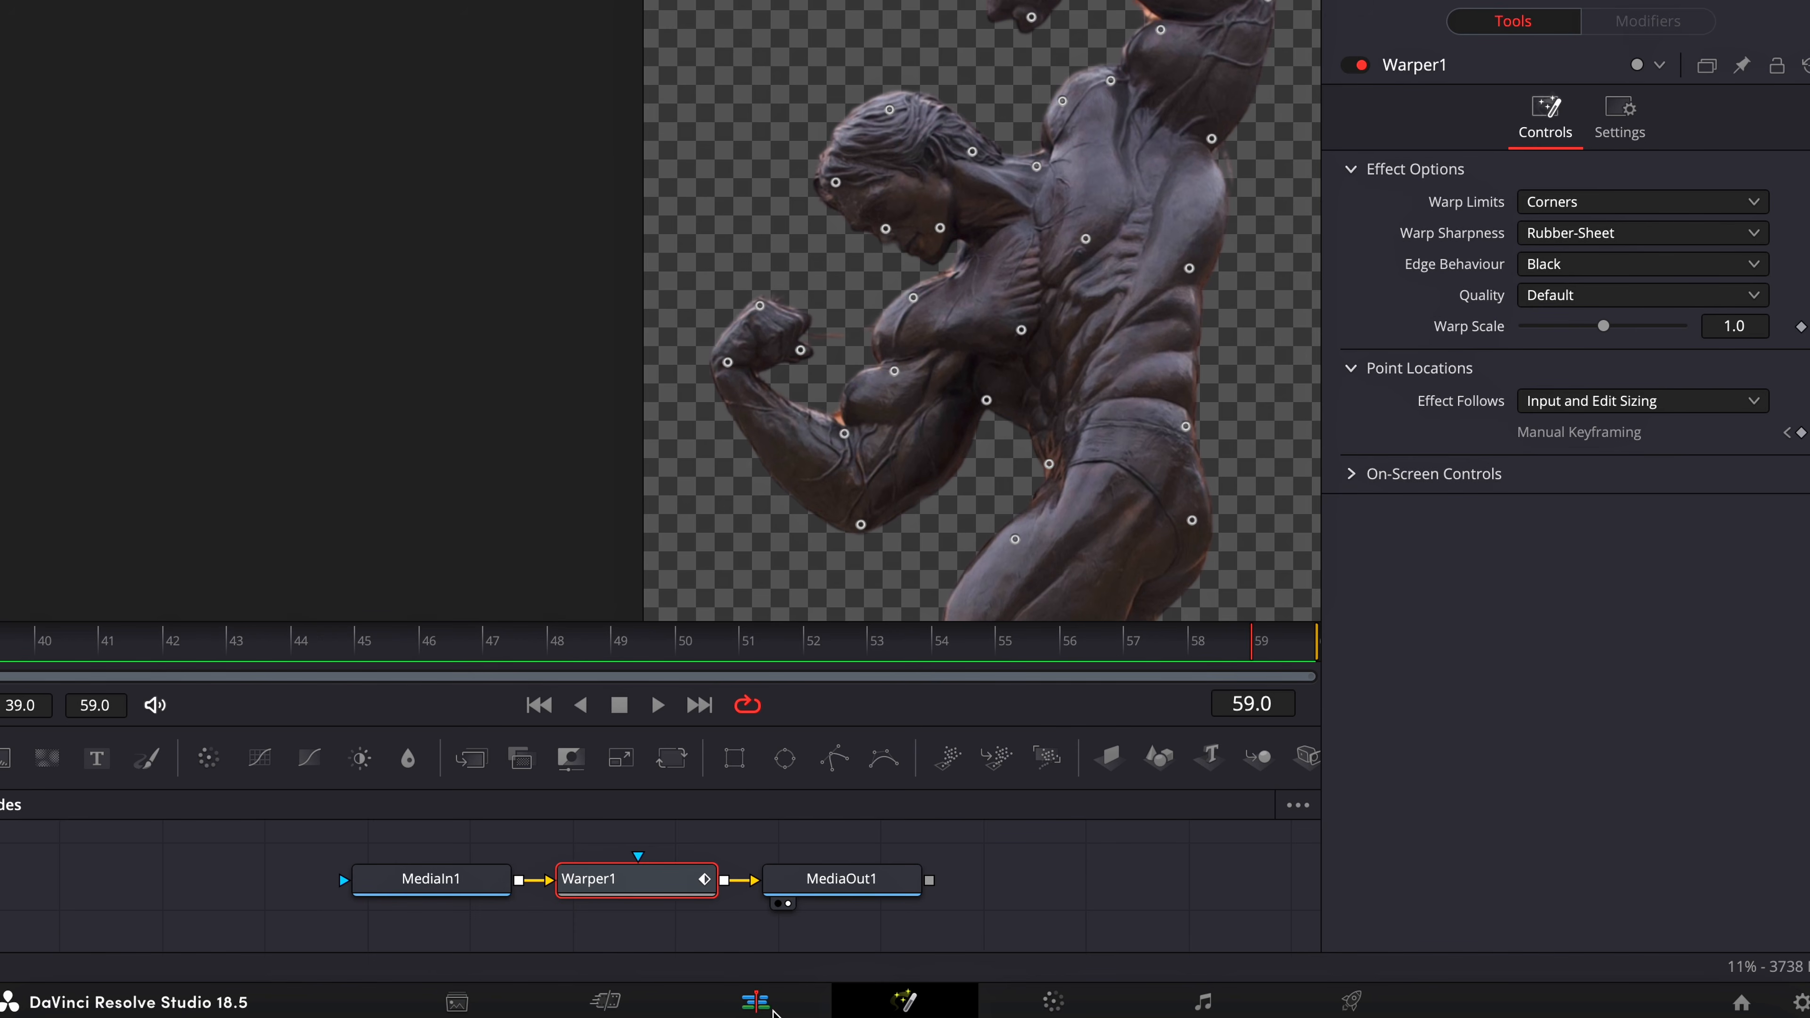
Return to the Edit page and play the warped 1.png clip on Video 2 from 01:00:02:03
click(775, 1005)
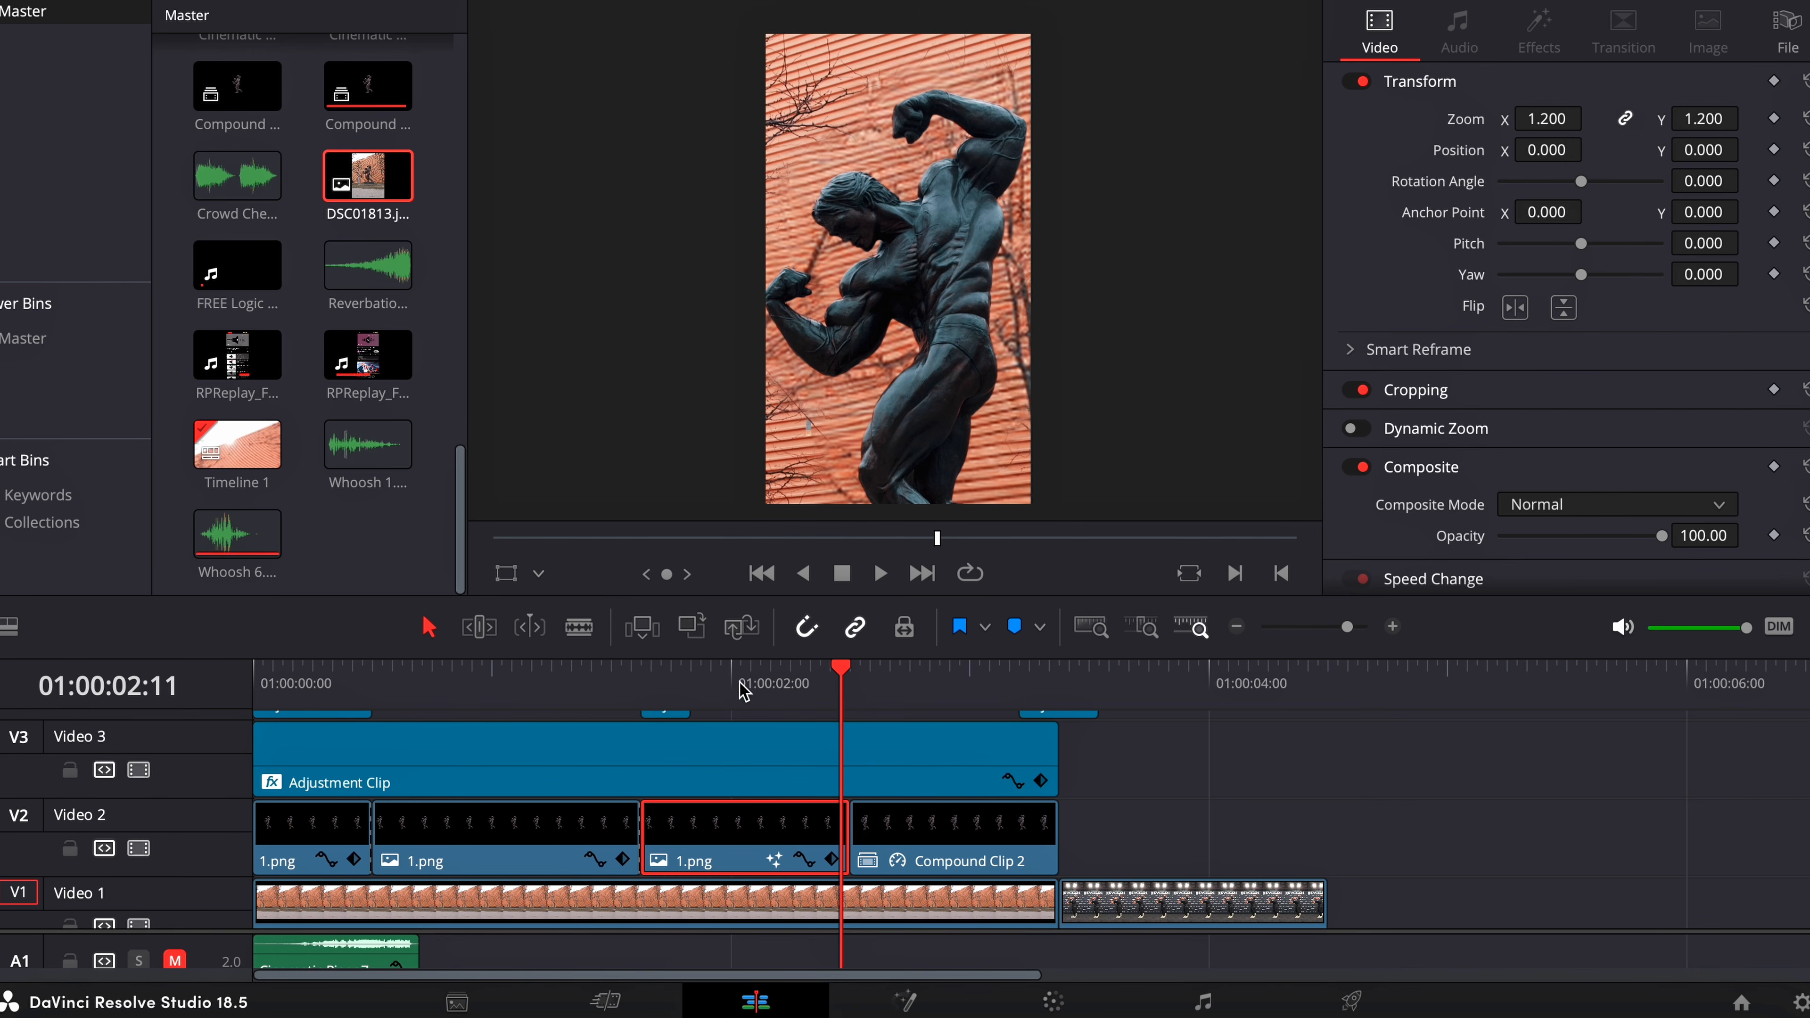
drag(720, 690, 767, 695)
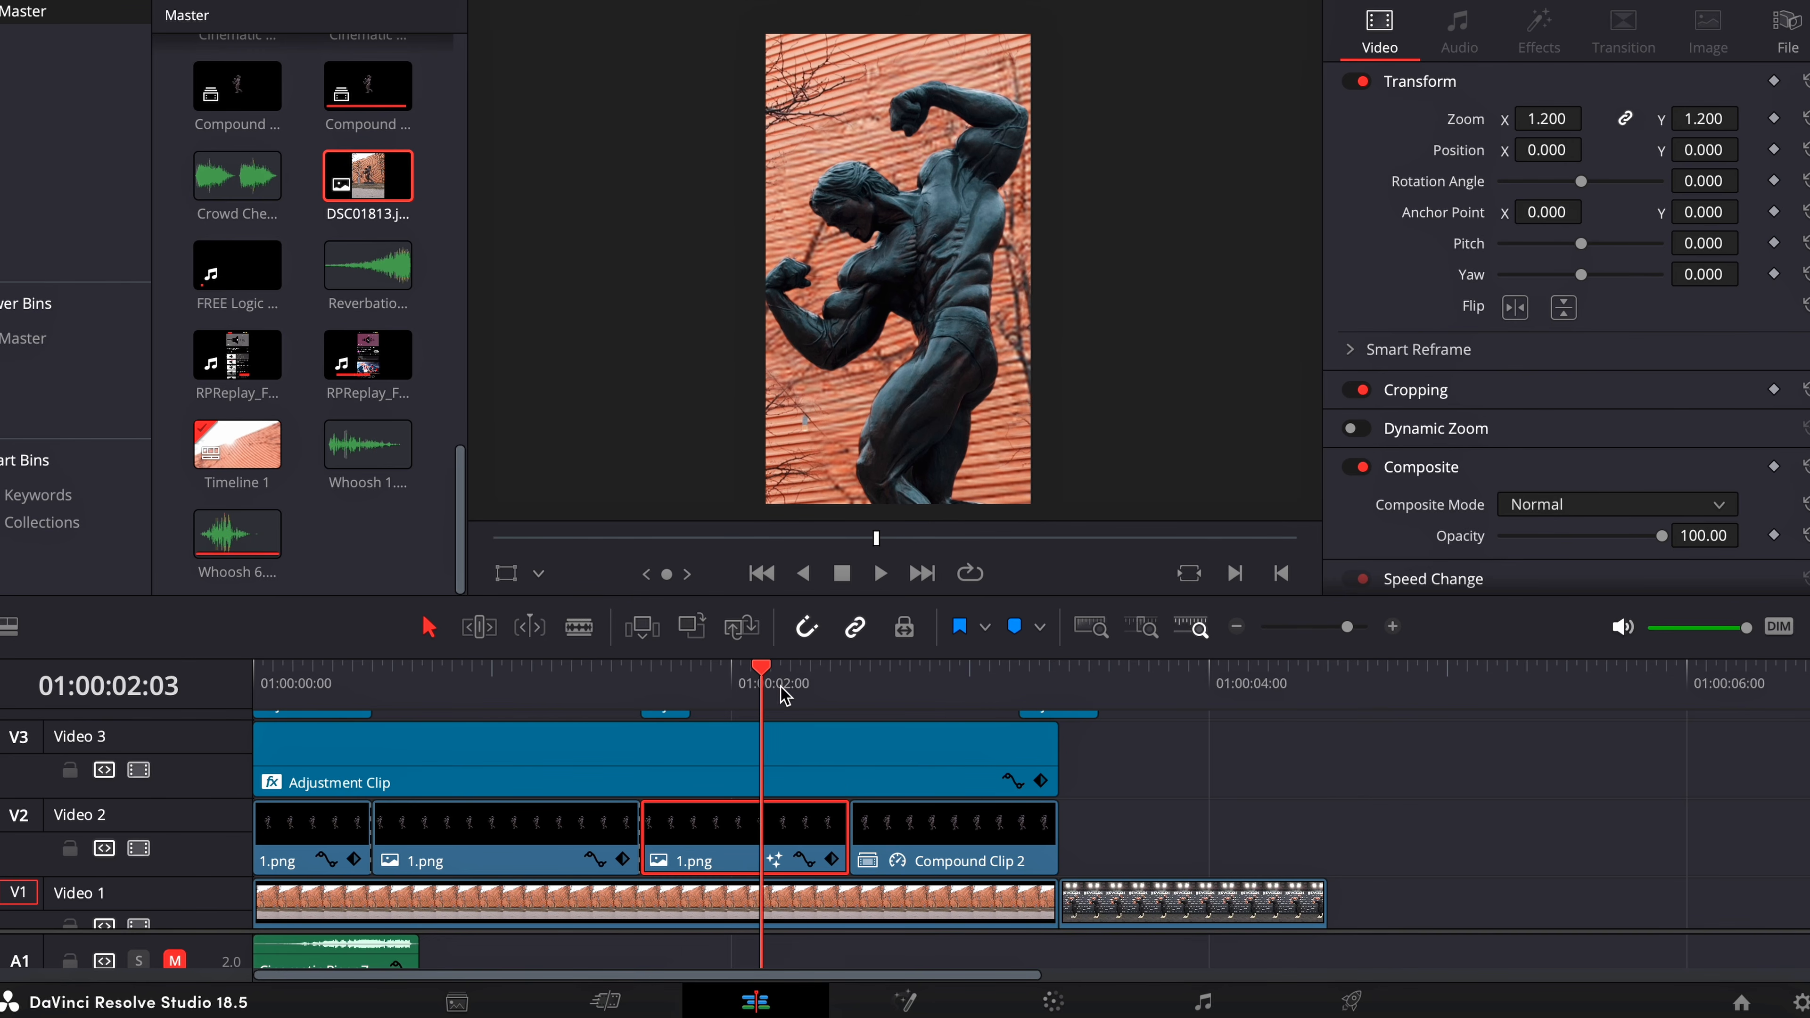
key(space)
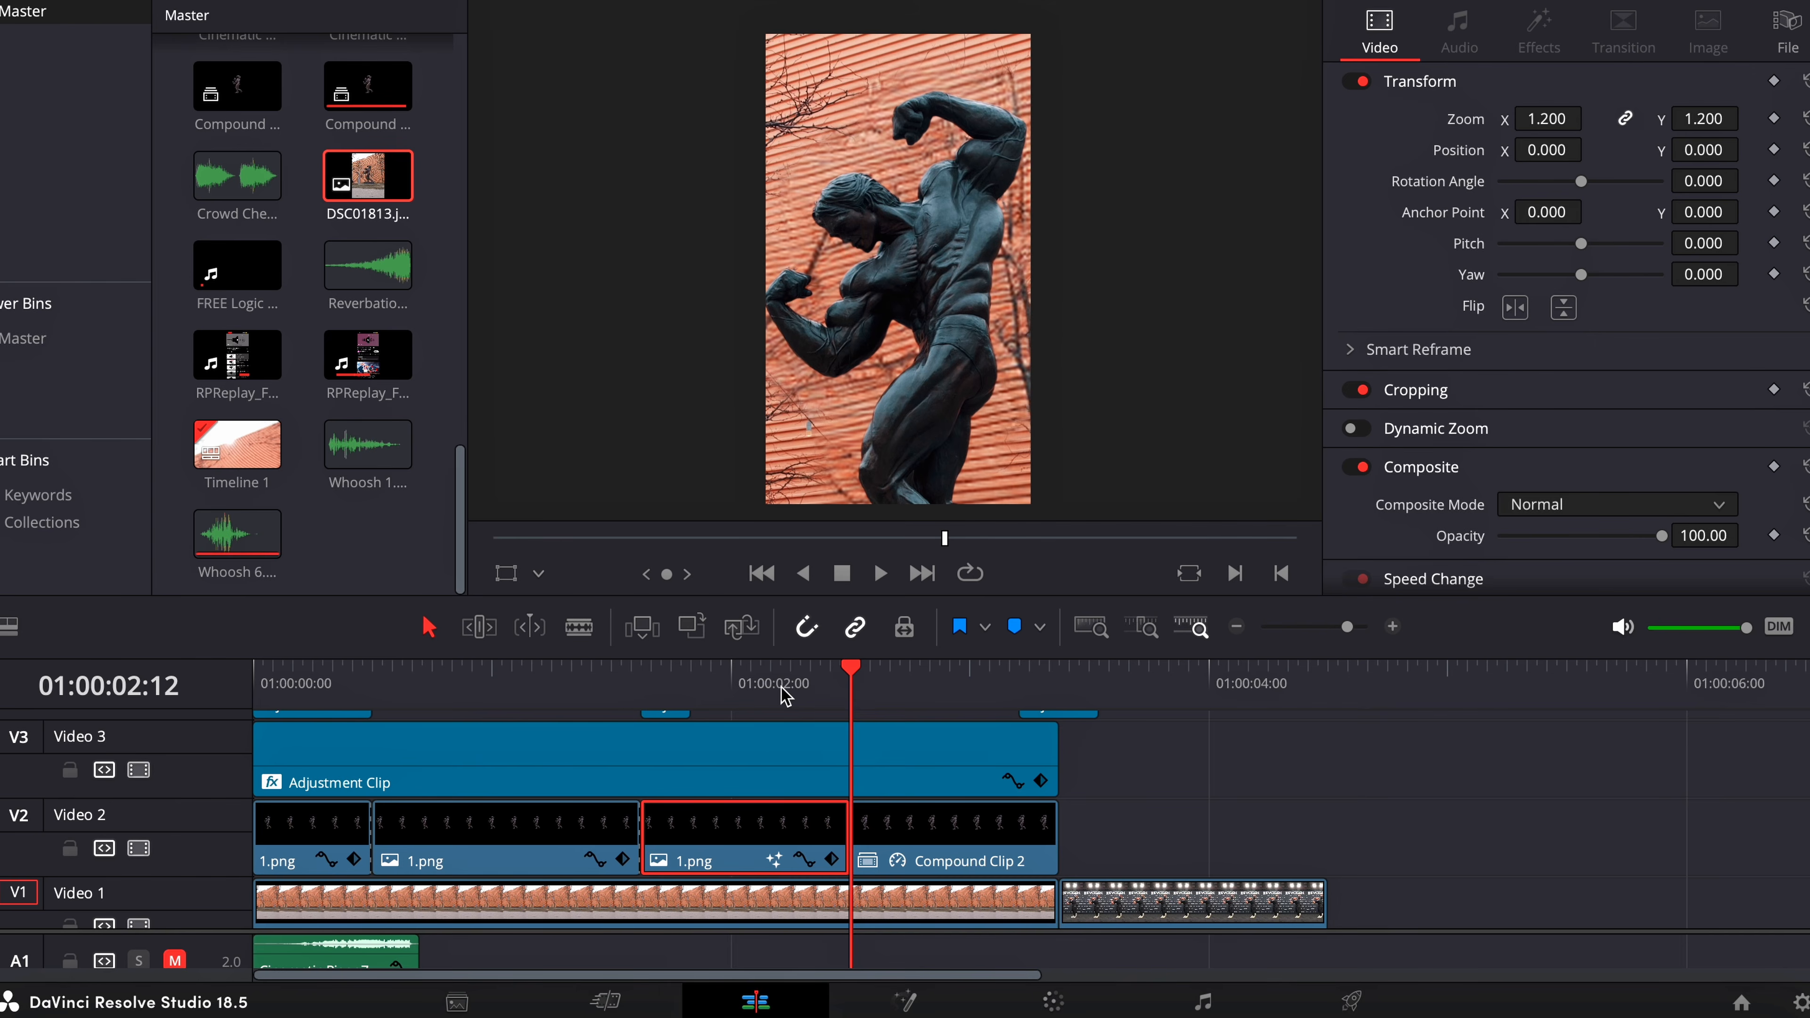
Inspect the Reverse Speed option in Compound Clip 2's clip speed settings and close them without changes
right_click(930, 830)
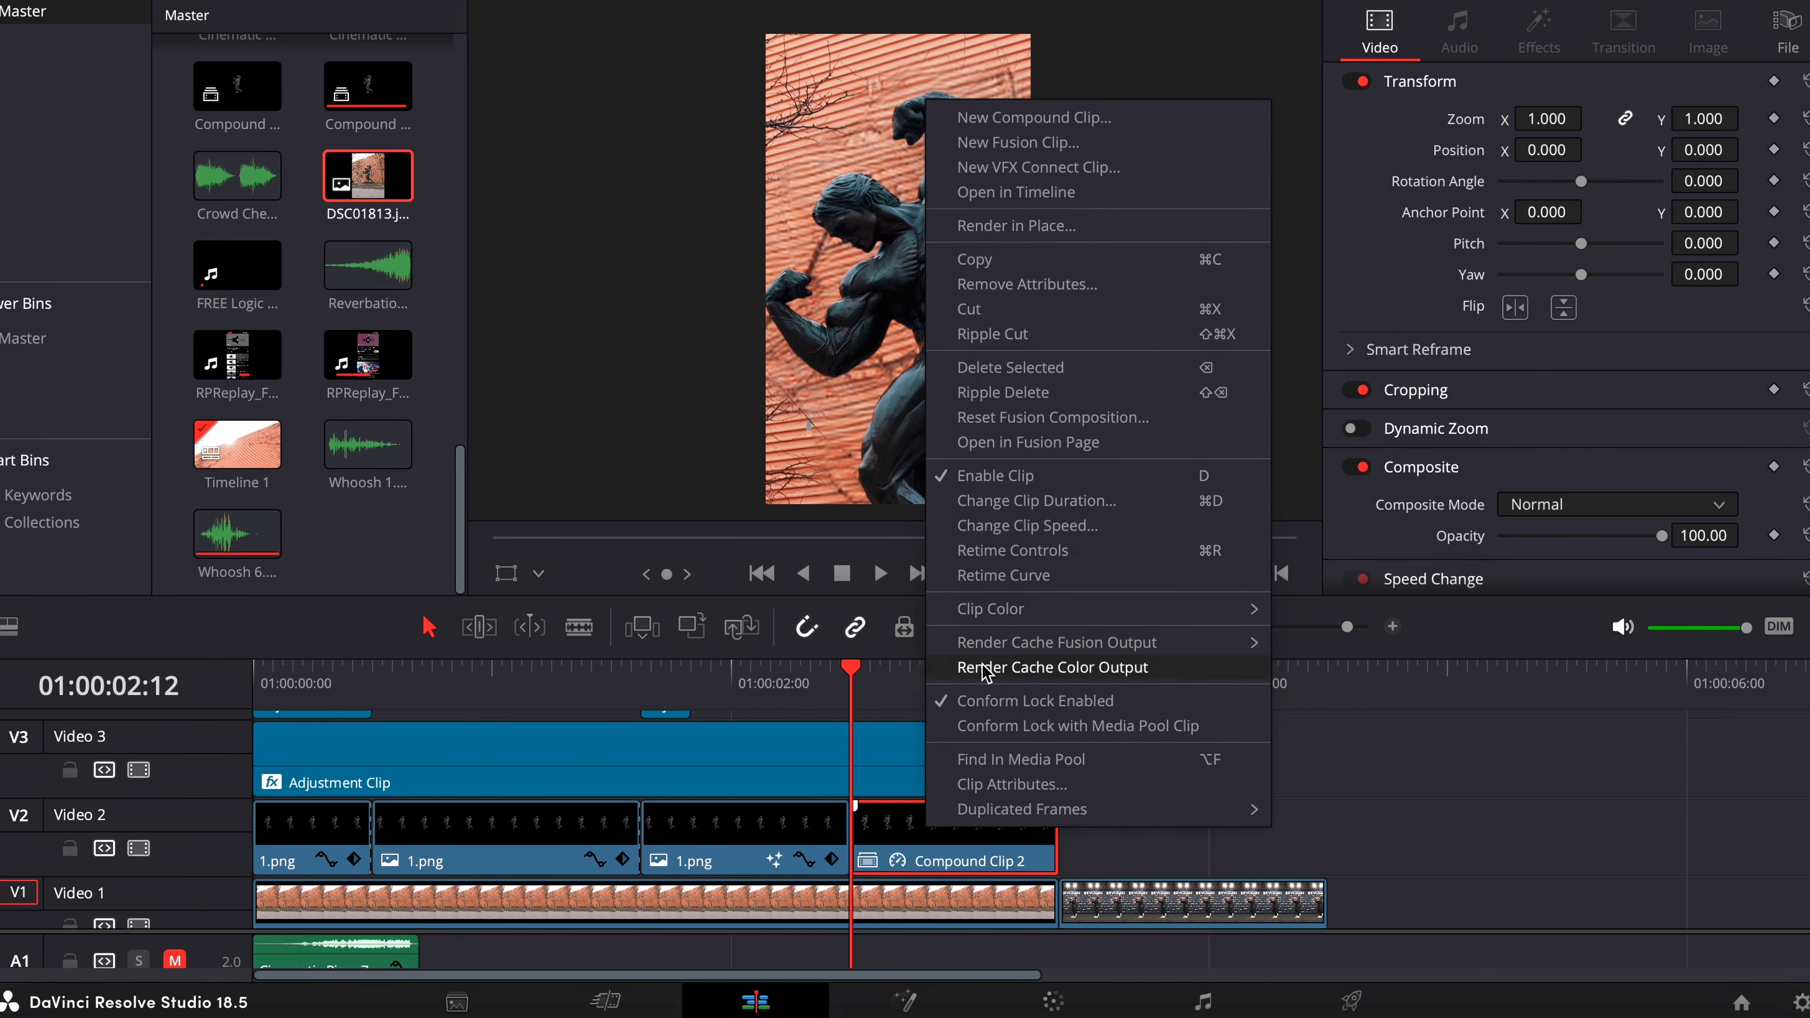
click(1064, 528)
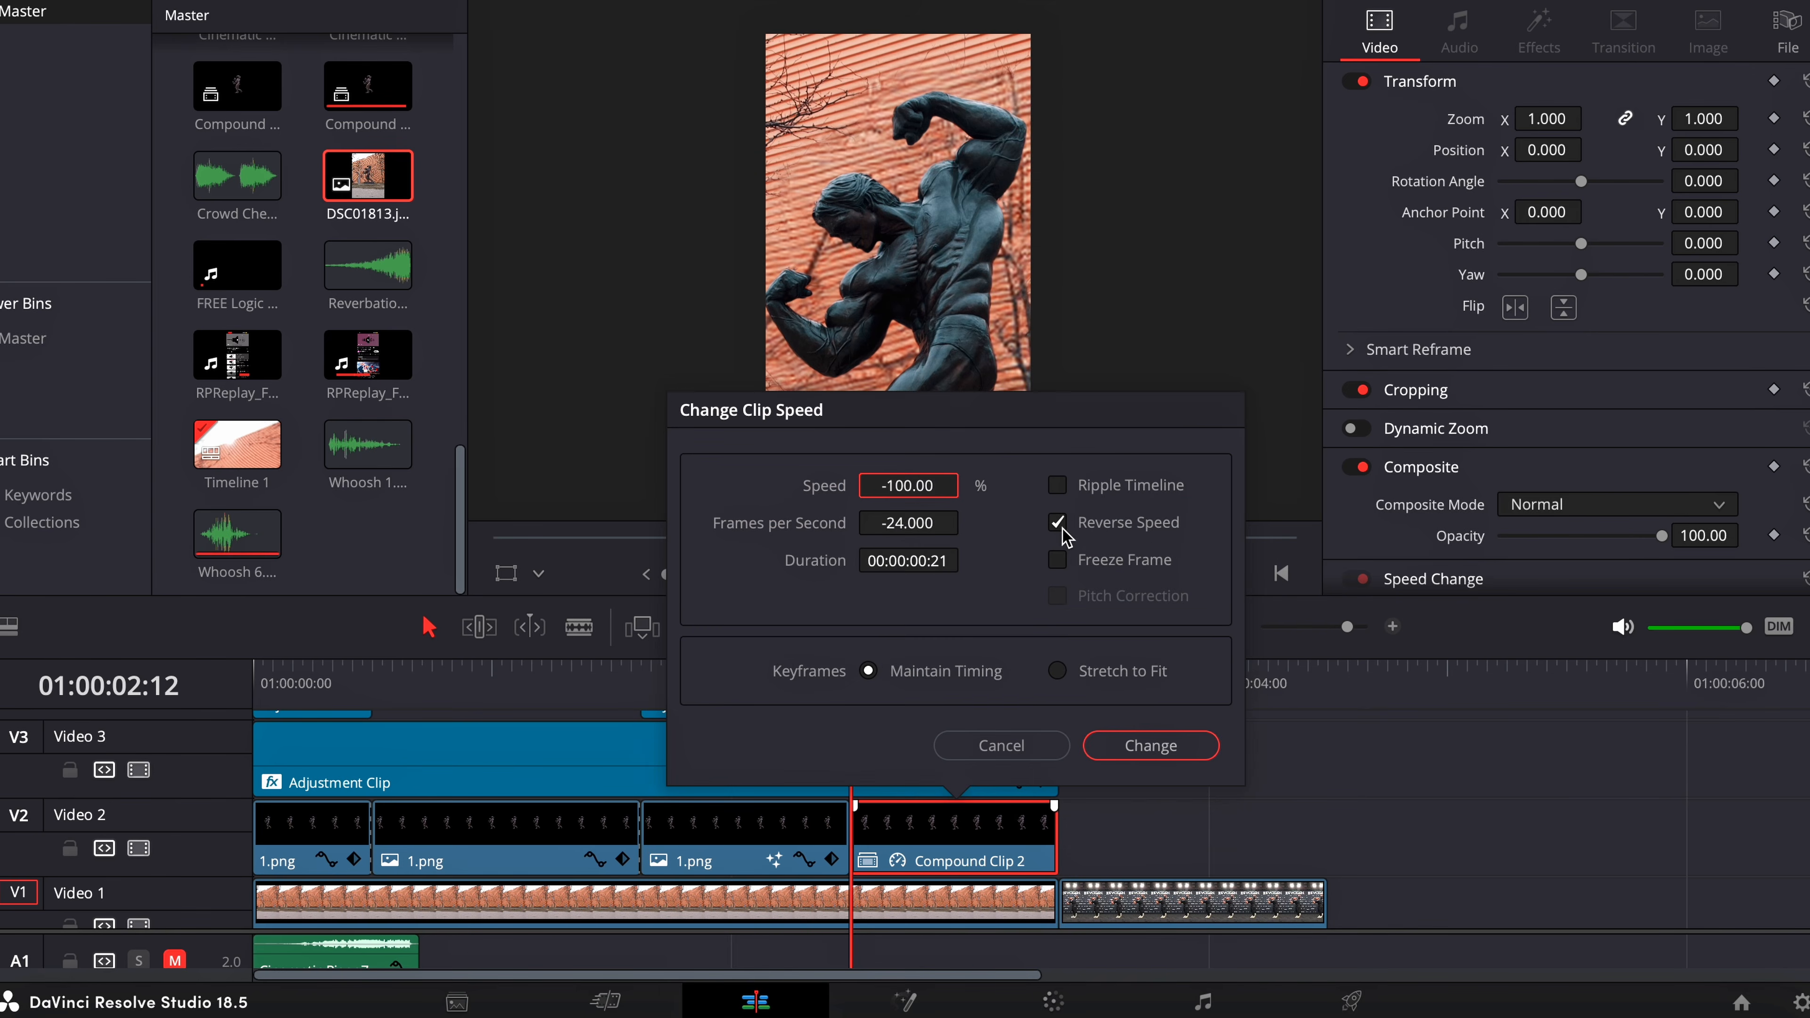
click(1015, 745)
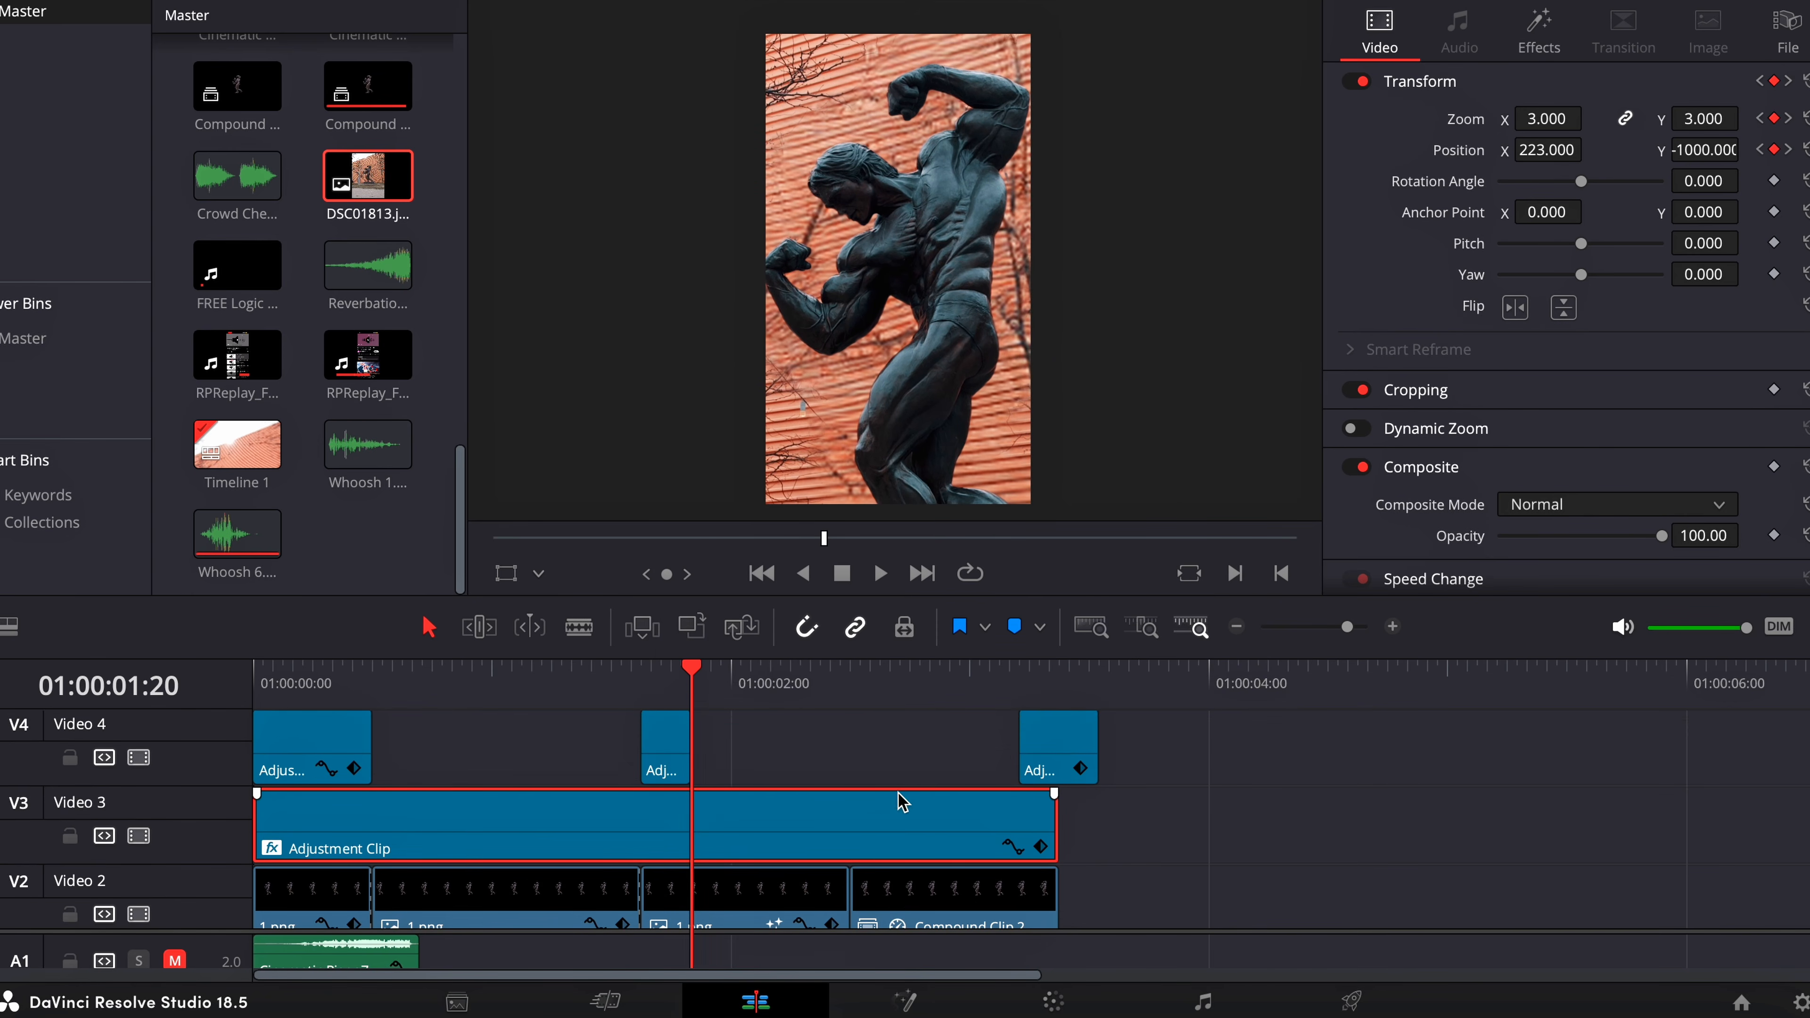
Review the timeline at the second and third Video 4 adjustment clips, advancing frame by frame from 01:00:03:05 to 01:00:03:09
click(659, 690)
click(689, 688)
click(1020, 689)
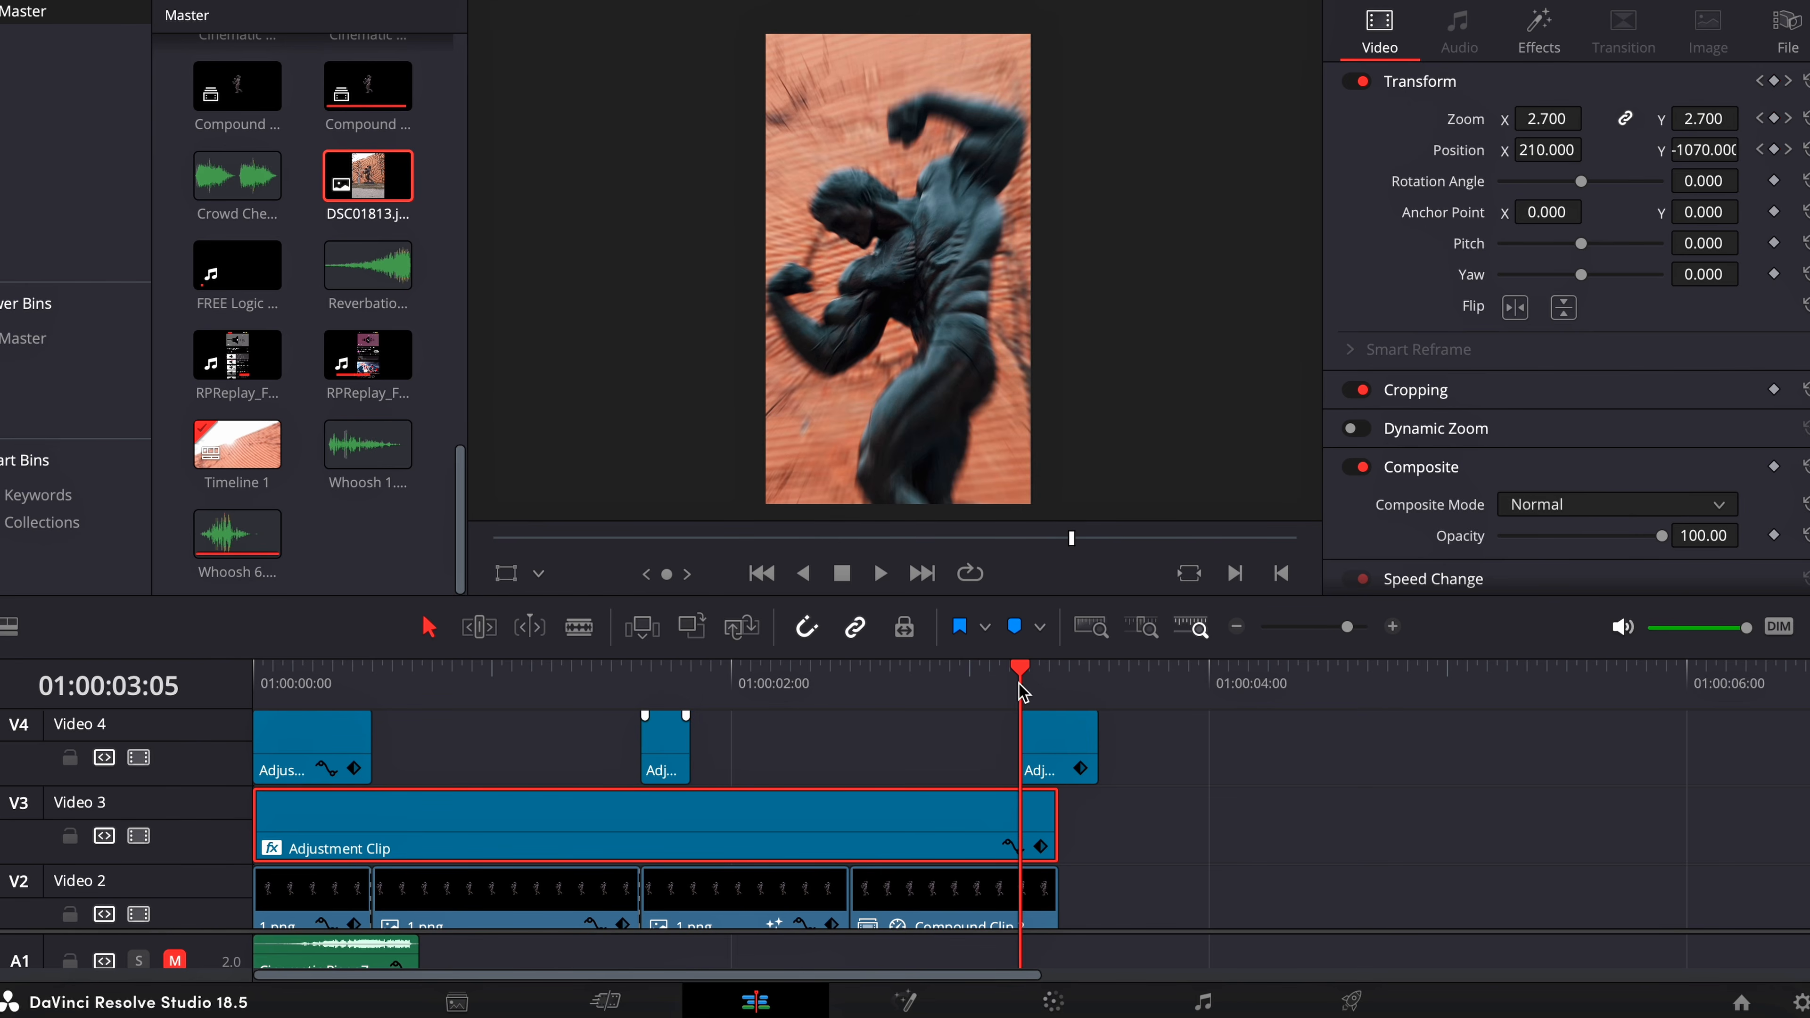
key(Right)
key(Right)
key(Right)
key(Right)
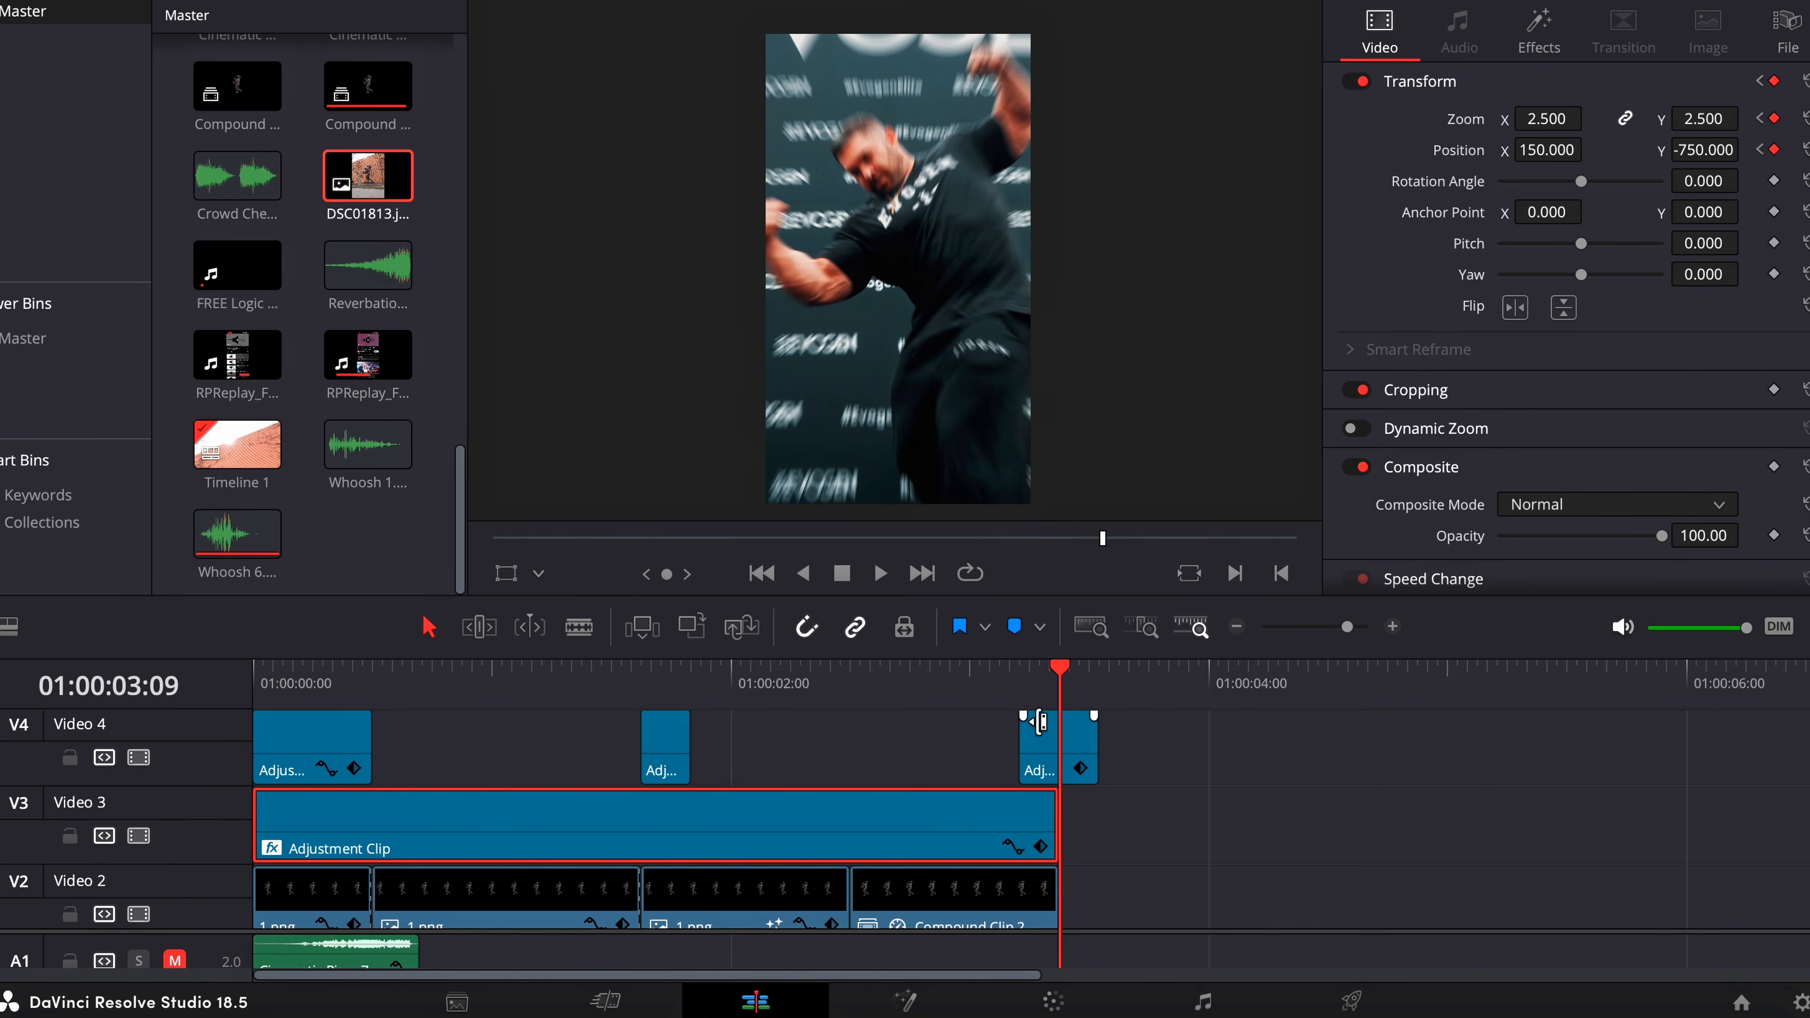
Inspect the third Video 4 adjustment clip's Zoom Blur and Camera Shake effects, comparing the image at 01:00:03:05 and 01:00:03:09
click(1044, 738)
click(1020, 685)
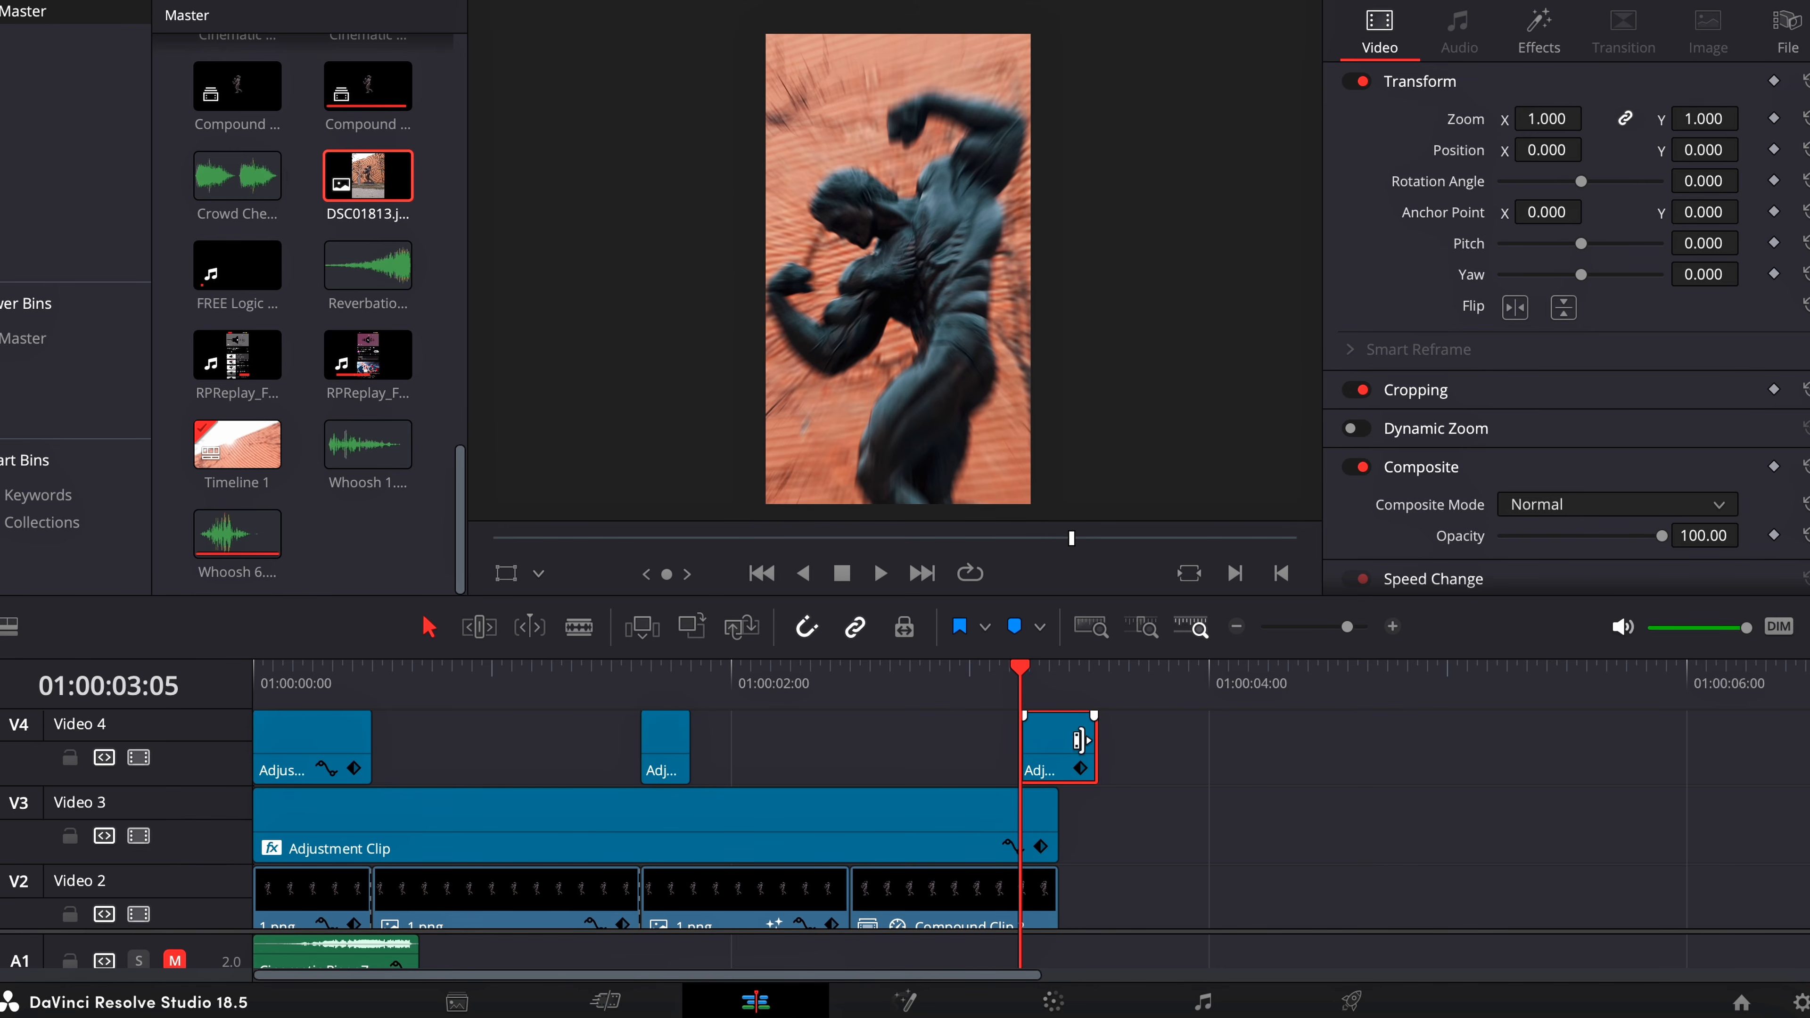
click(1538, 32)
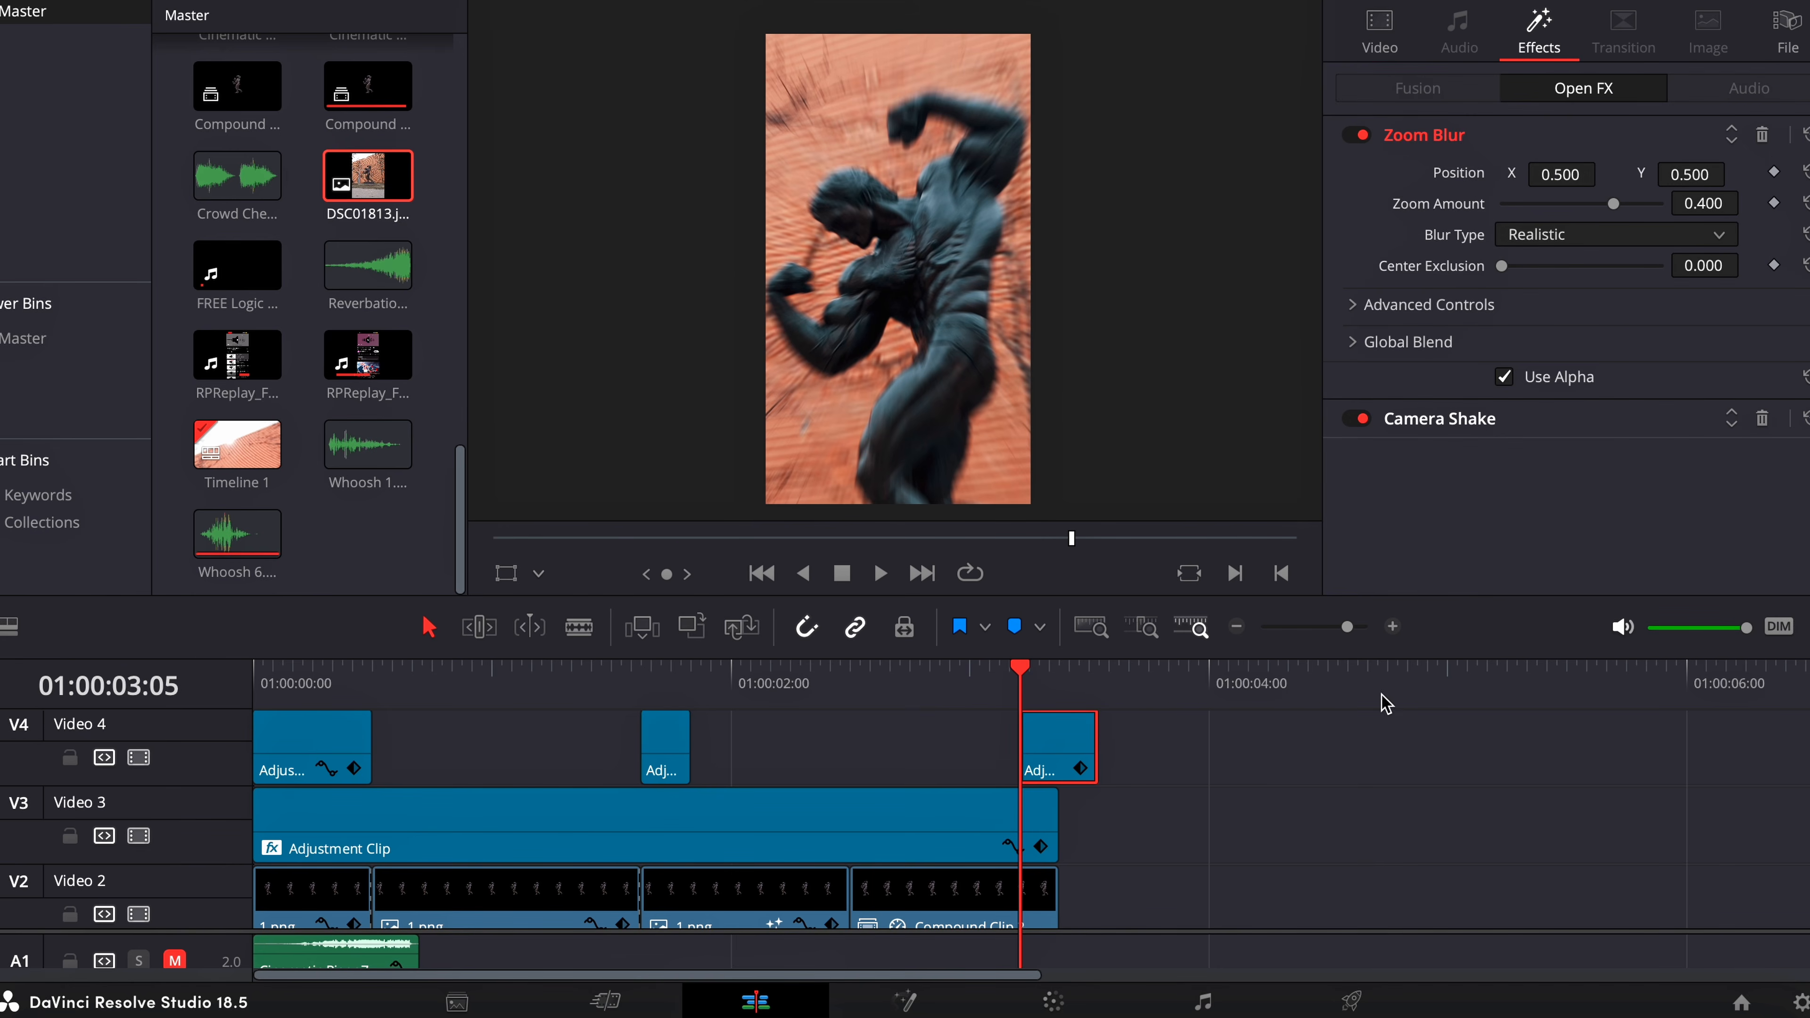
click(1061, 685)
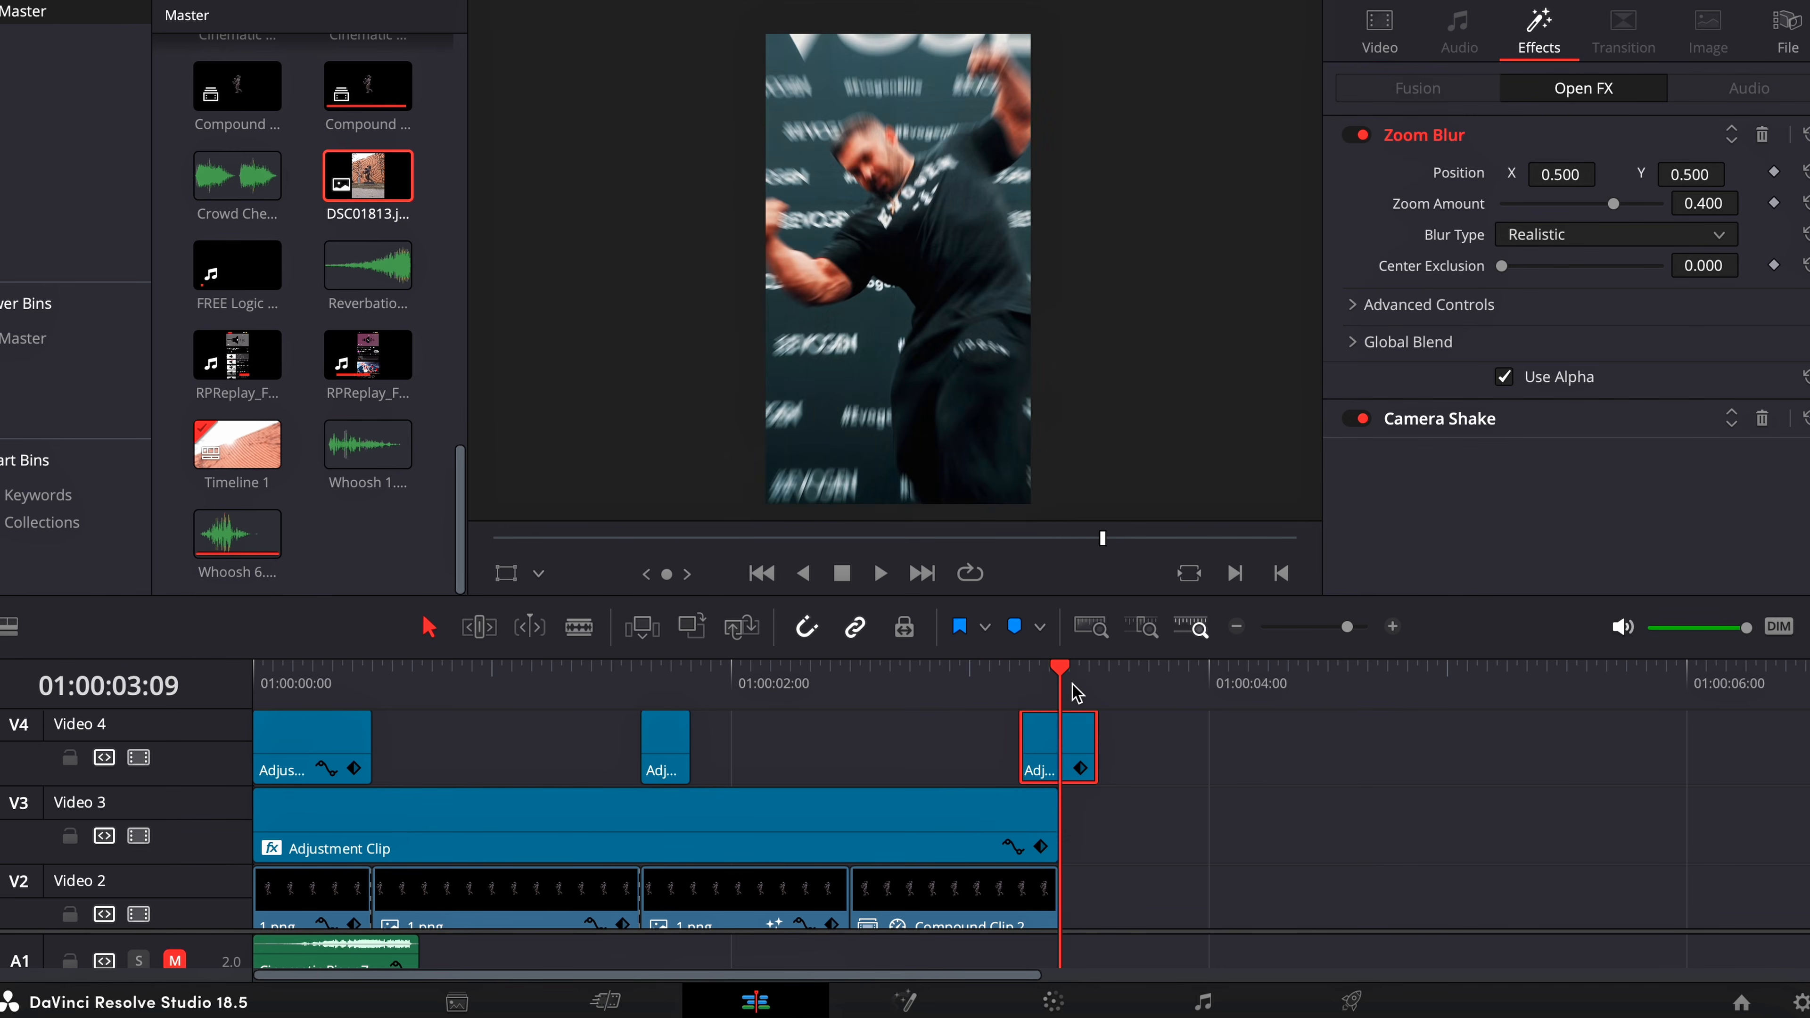
click(1027, 684)
Select the C1161.MP4 clip on Video 1 and examine its Zoom and Position keyframes from 01:00:03:09 to 01:00:03:14
scroll(1154, 802, down, 1)
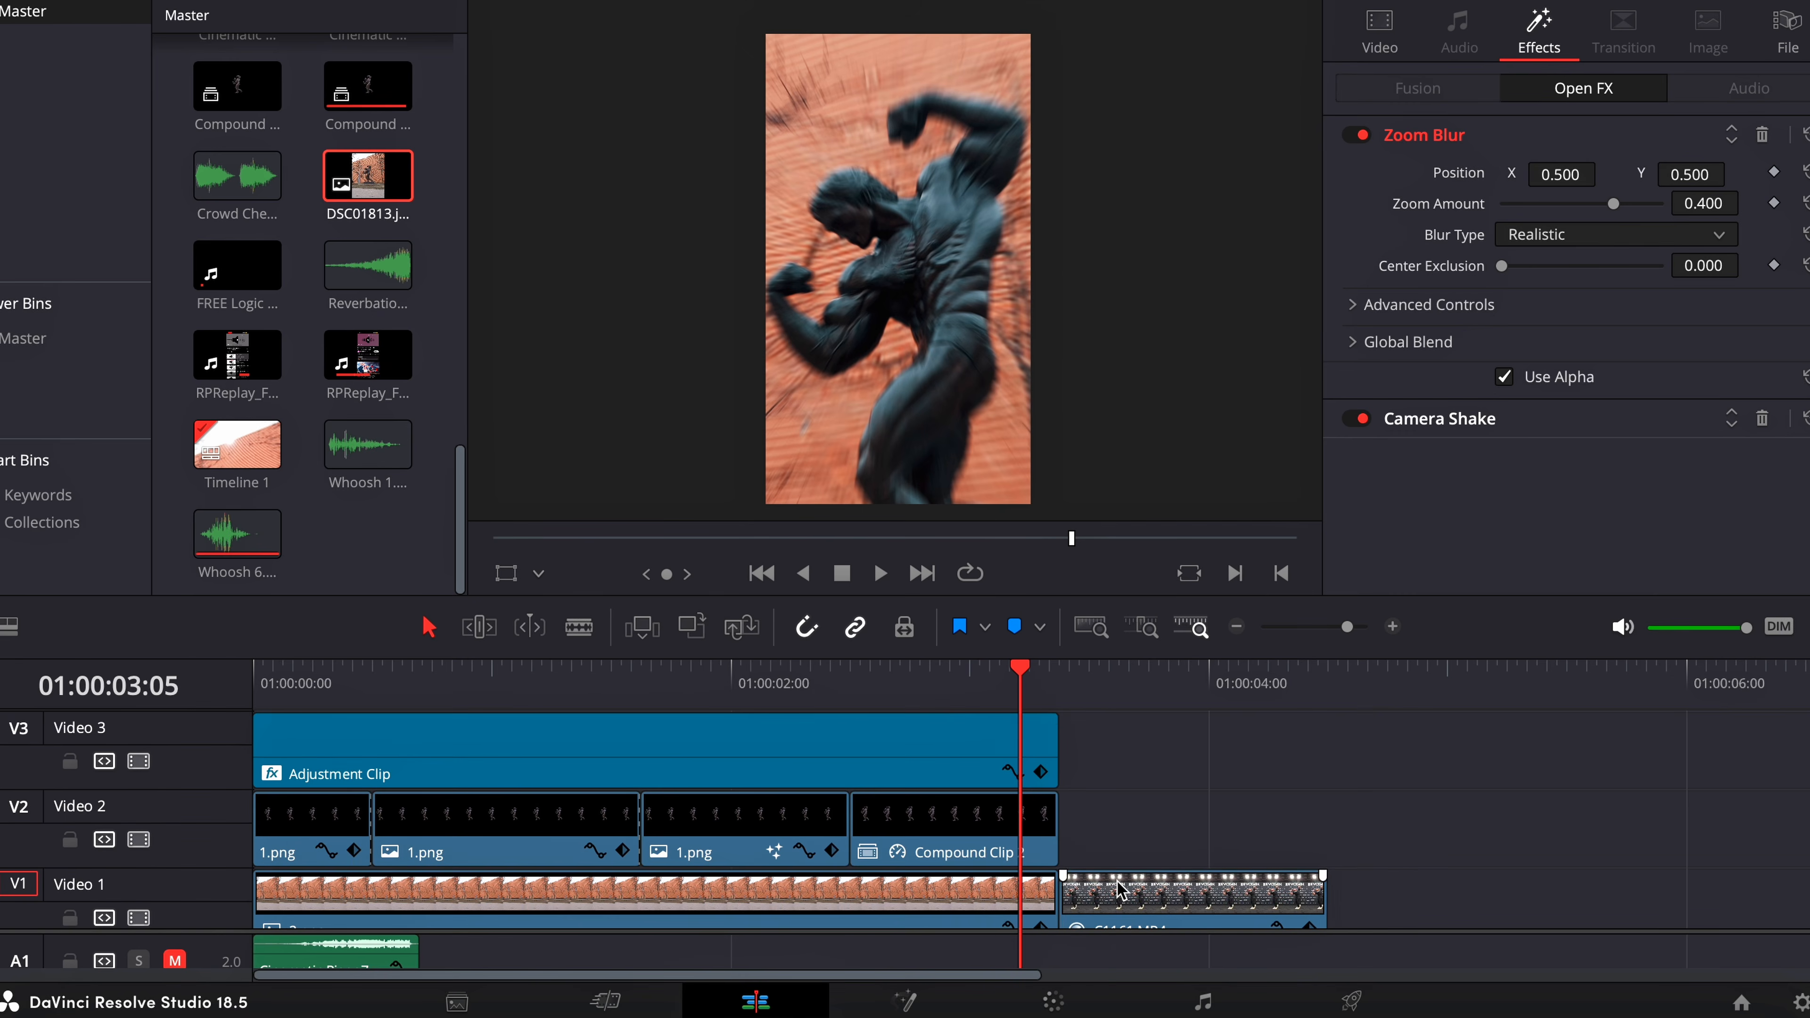
click(1123, 891)
click(1059, 682)
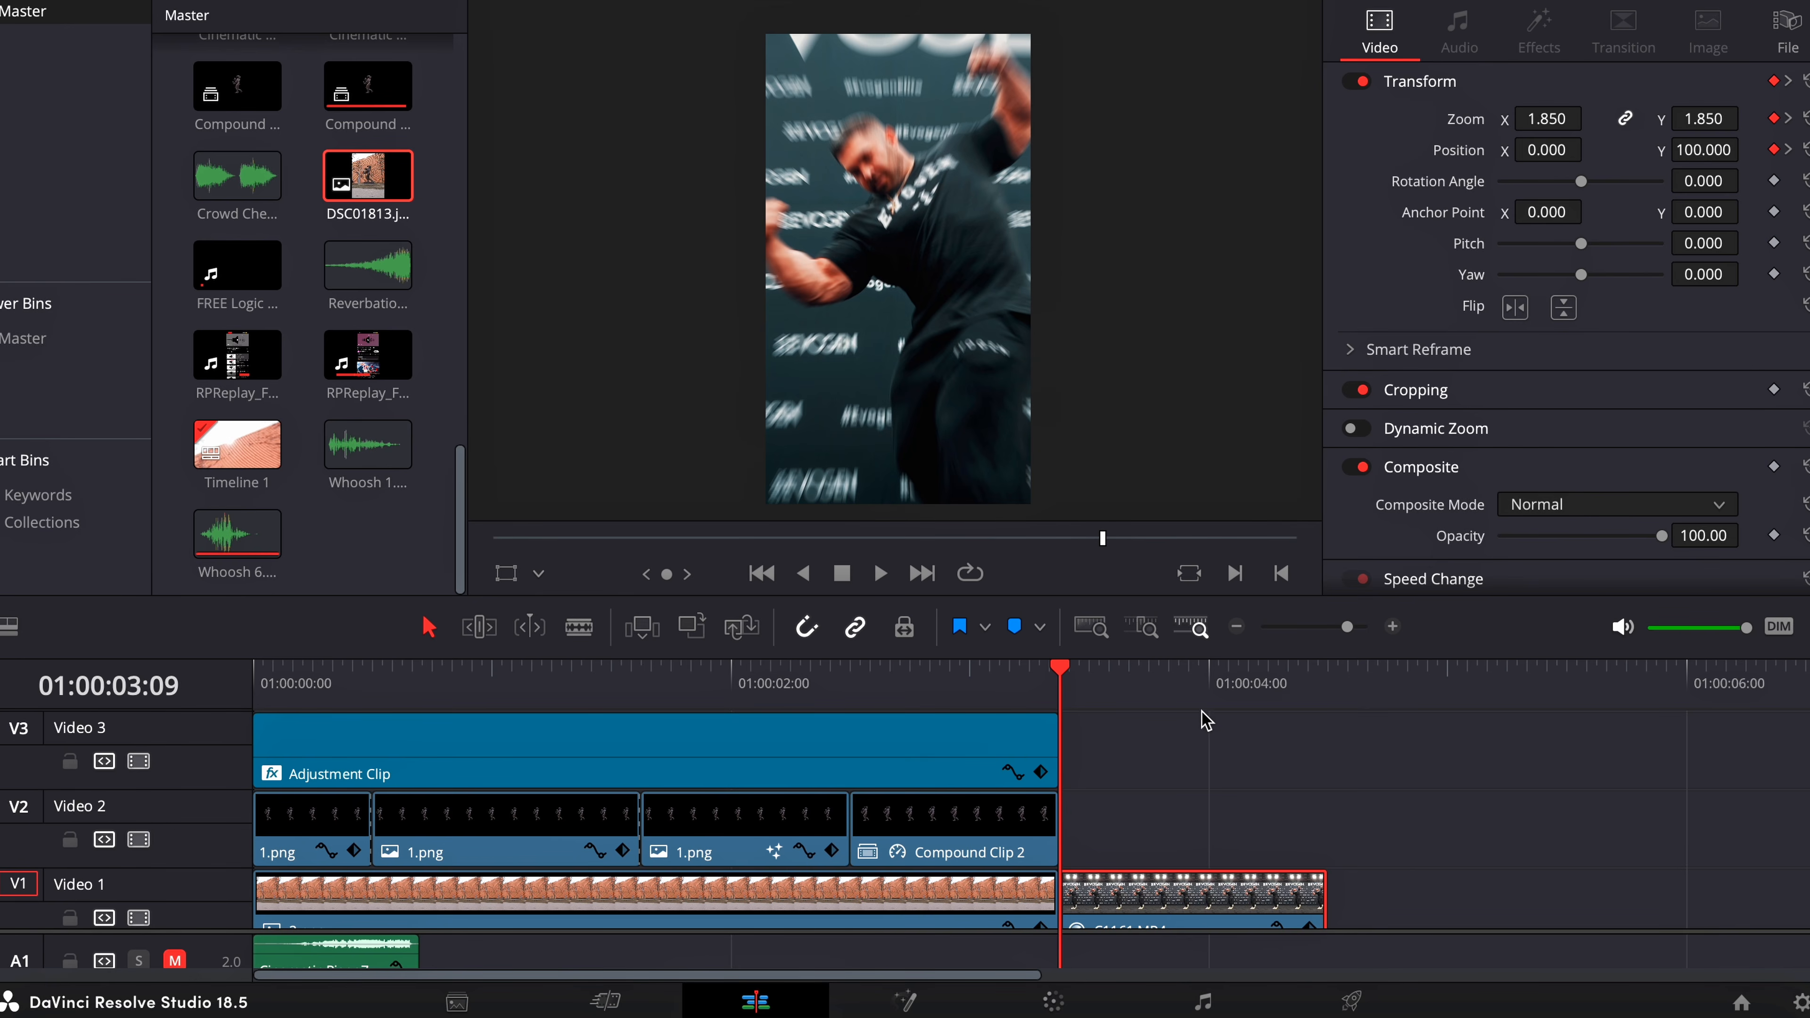
key(Left)
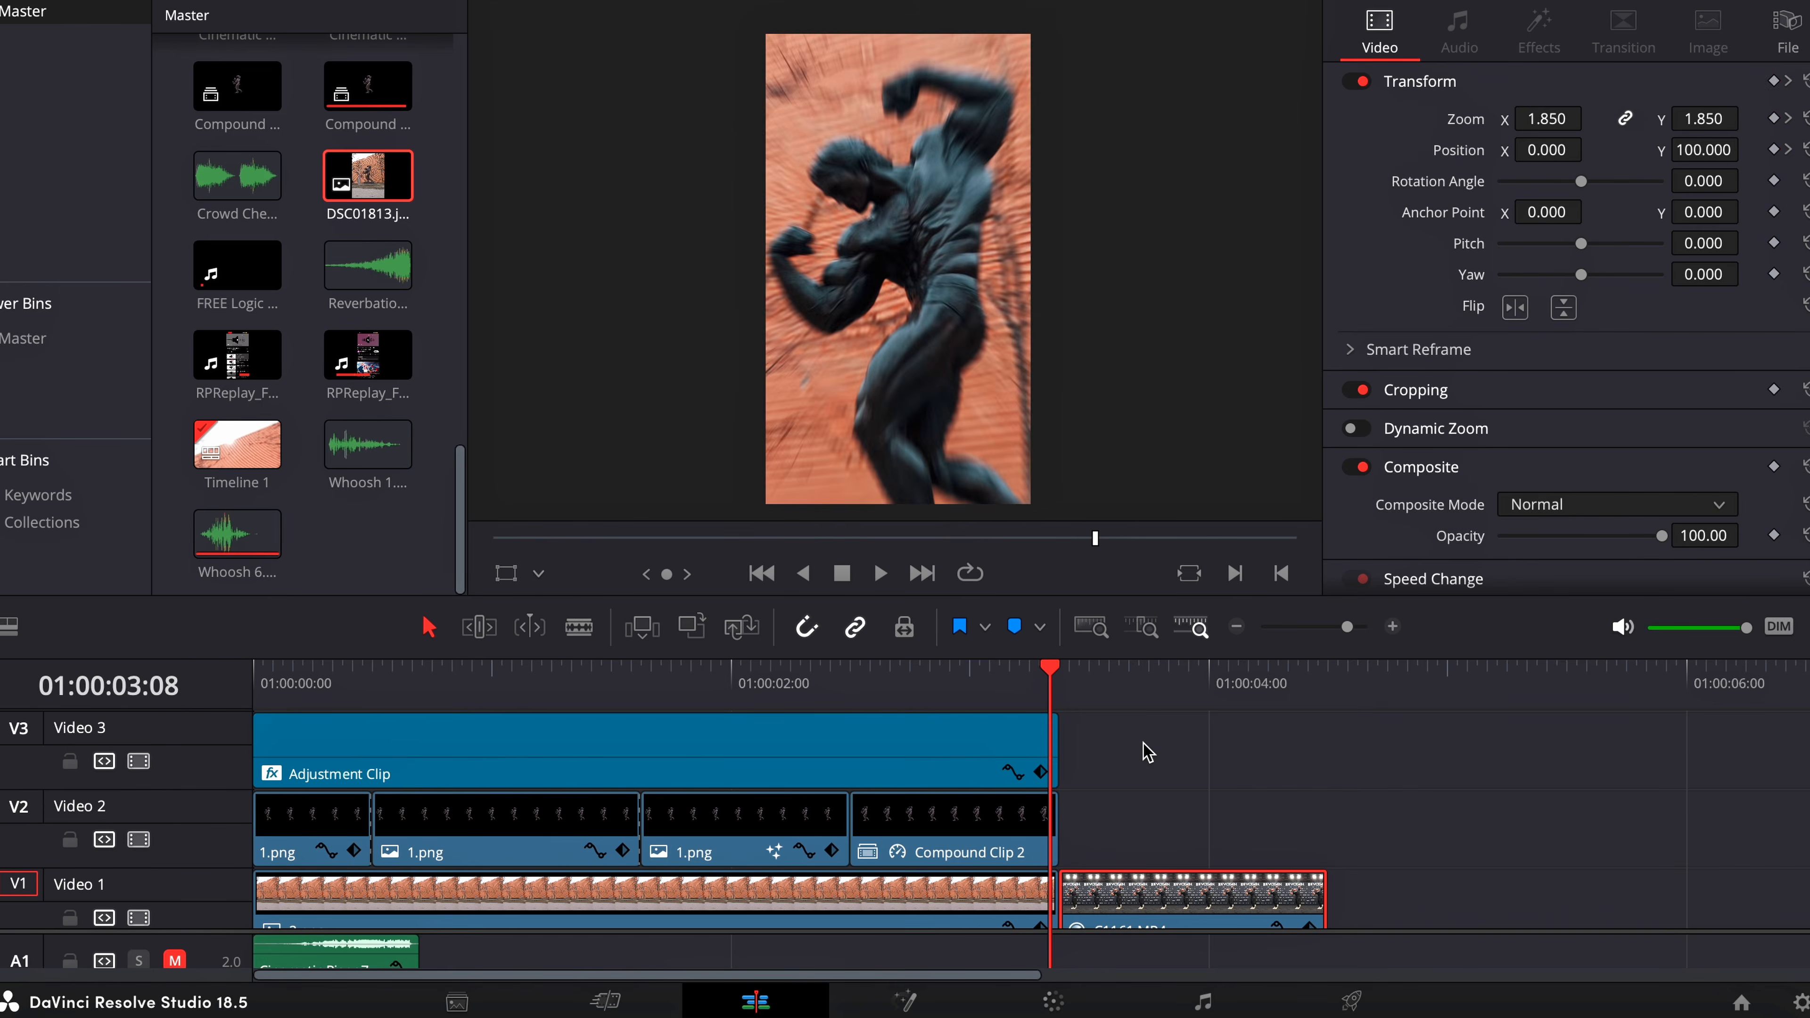
key(Right)
key(Right)
key(Right)
key(Right)
key(Right)
key(Right)
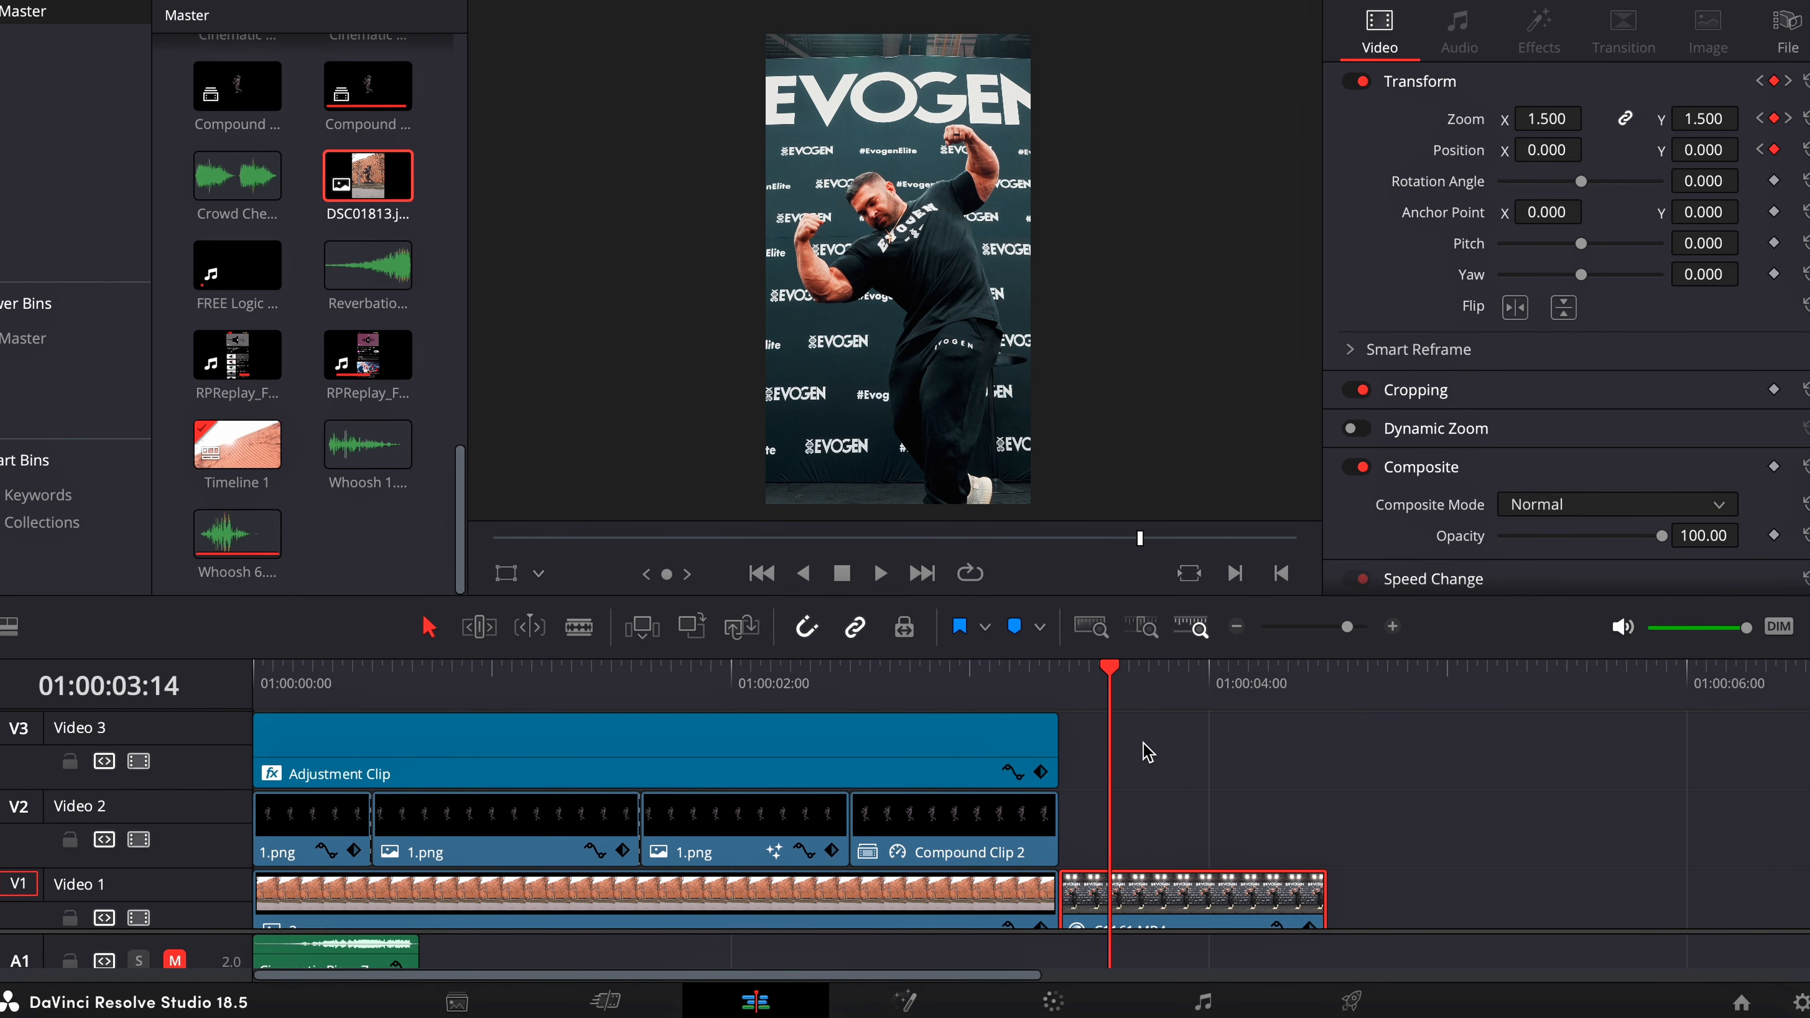
Open the C1161.MP4 clip's Zoom X keyframe curve and go to the clip's first frame at 01:00:03:09
scroll(1179, 835, down, 1)
click(1392, 625)
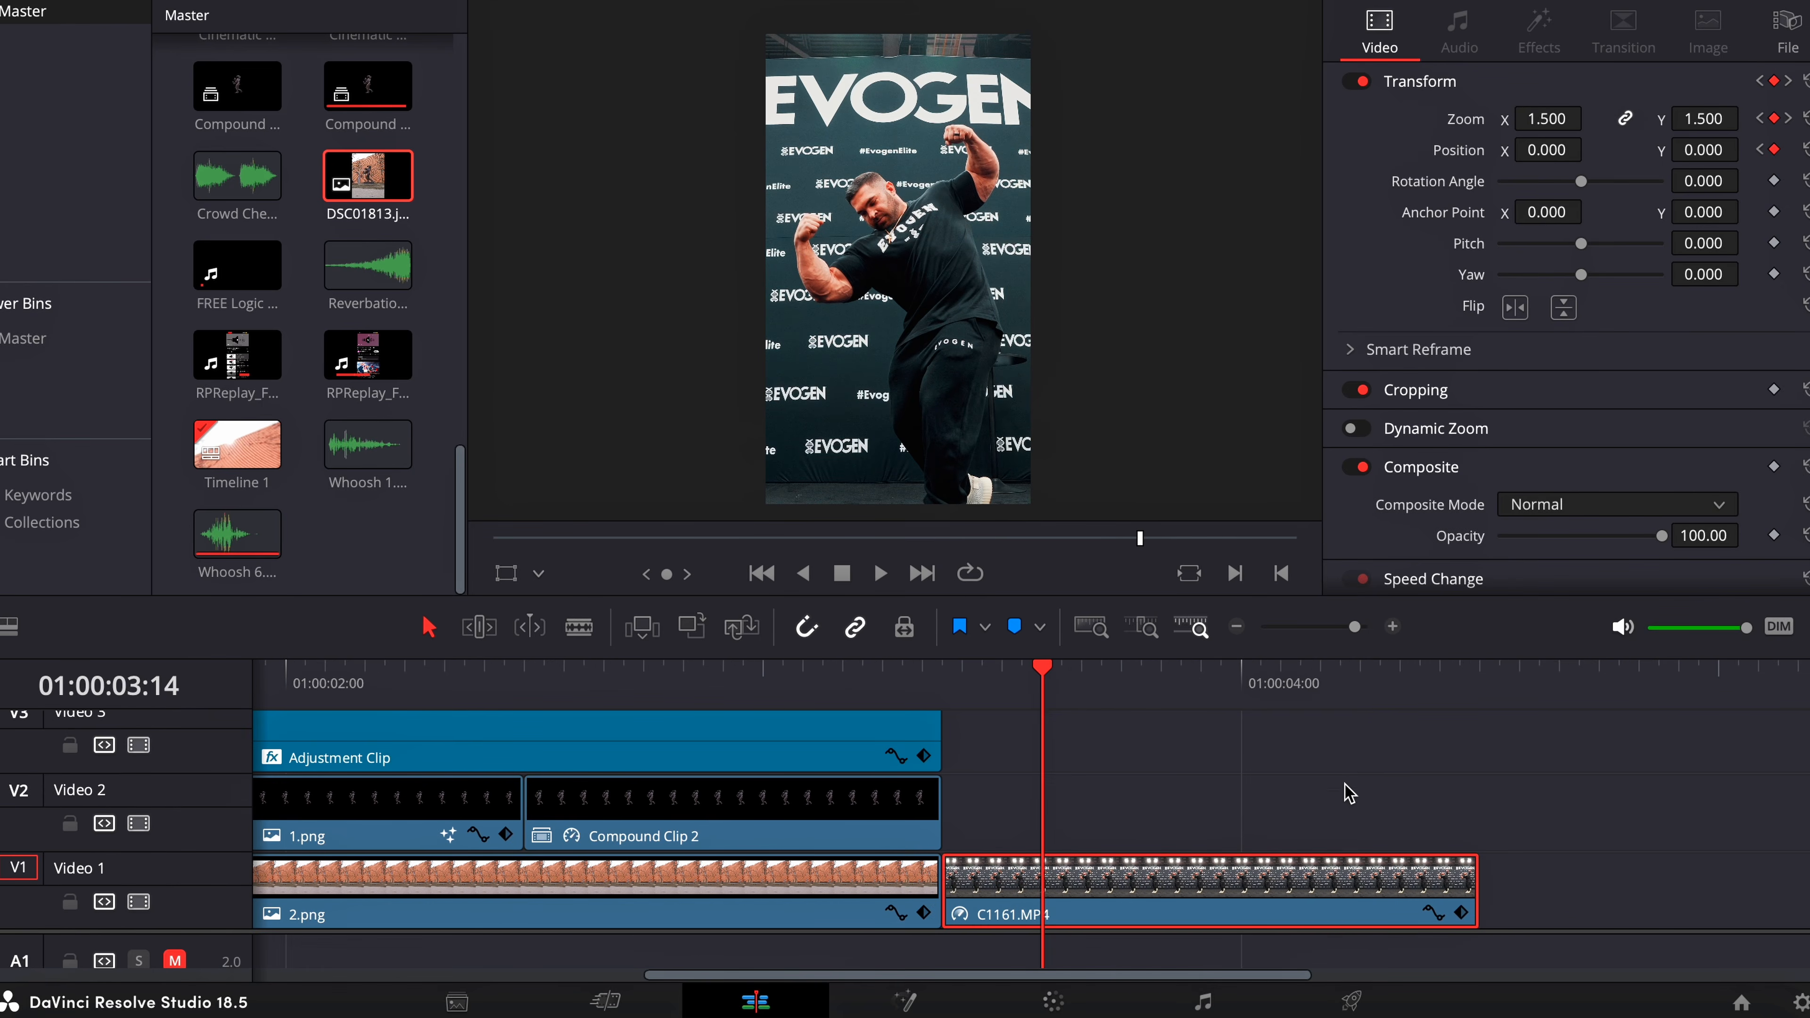
click(1432, 914)
scroll(1269, 820, down, 2)
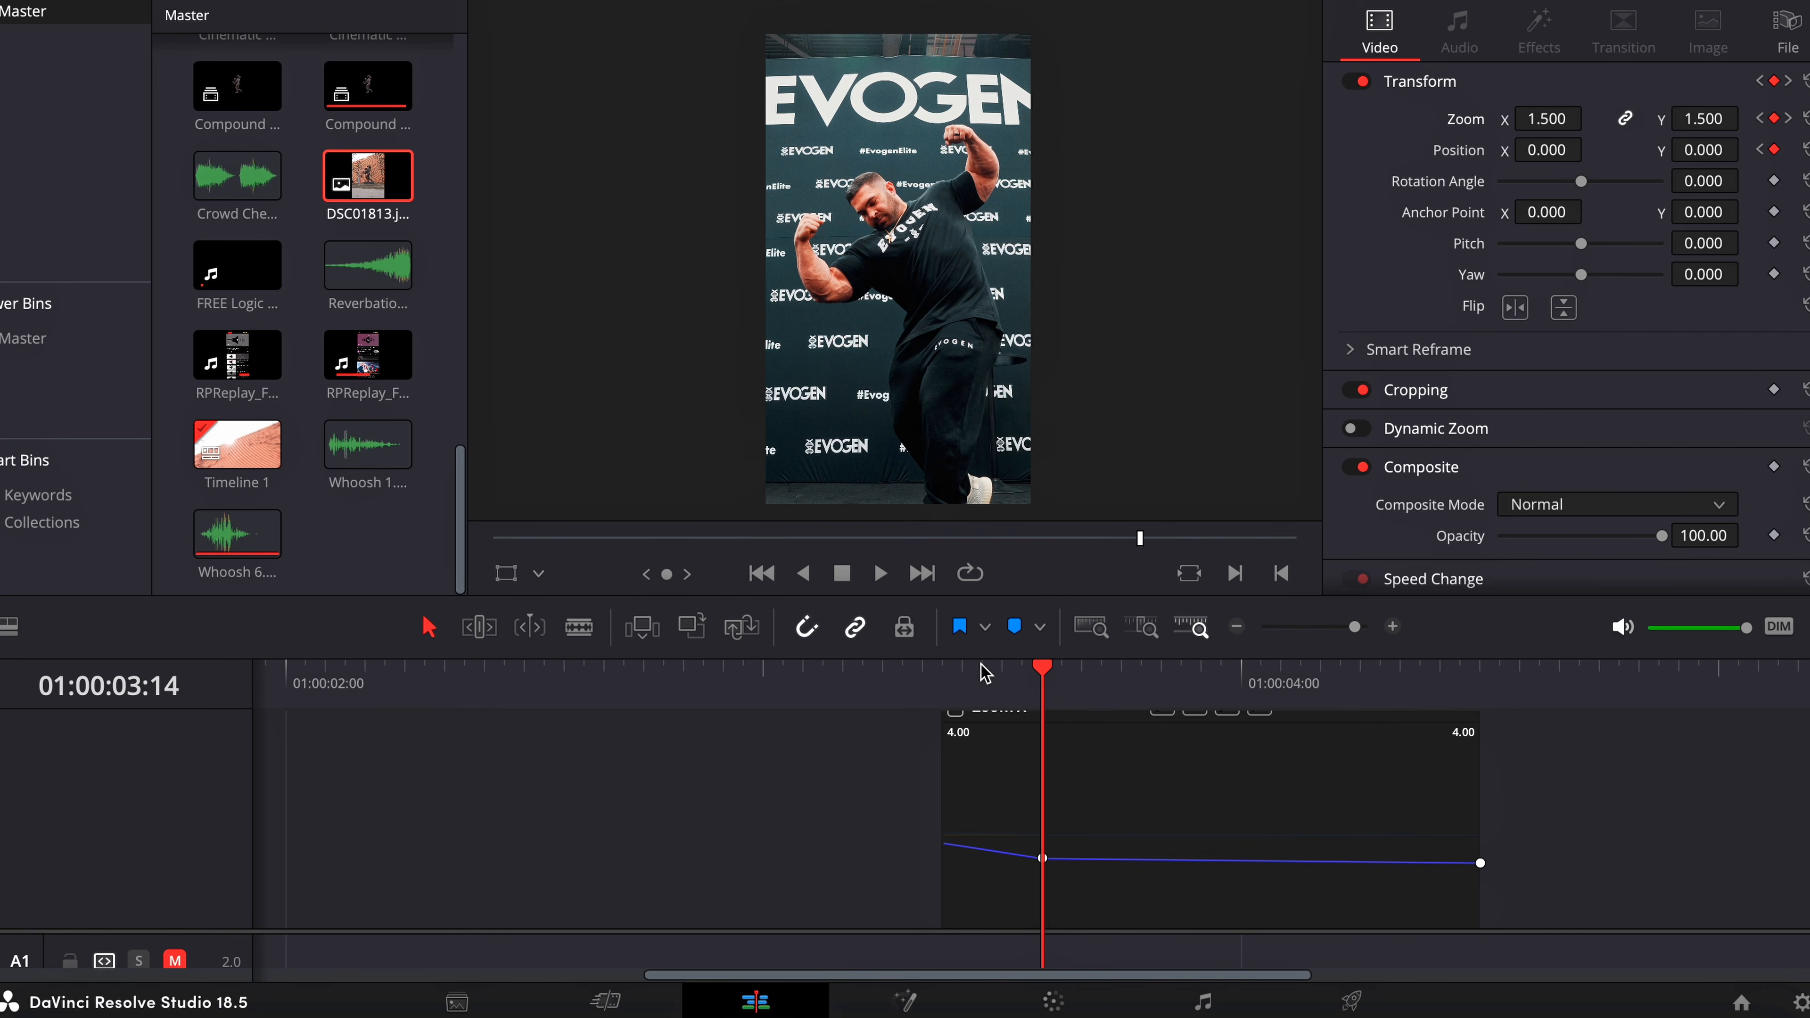
click(930, 683)
key(Right)
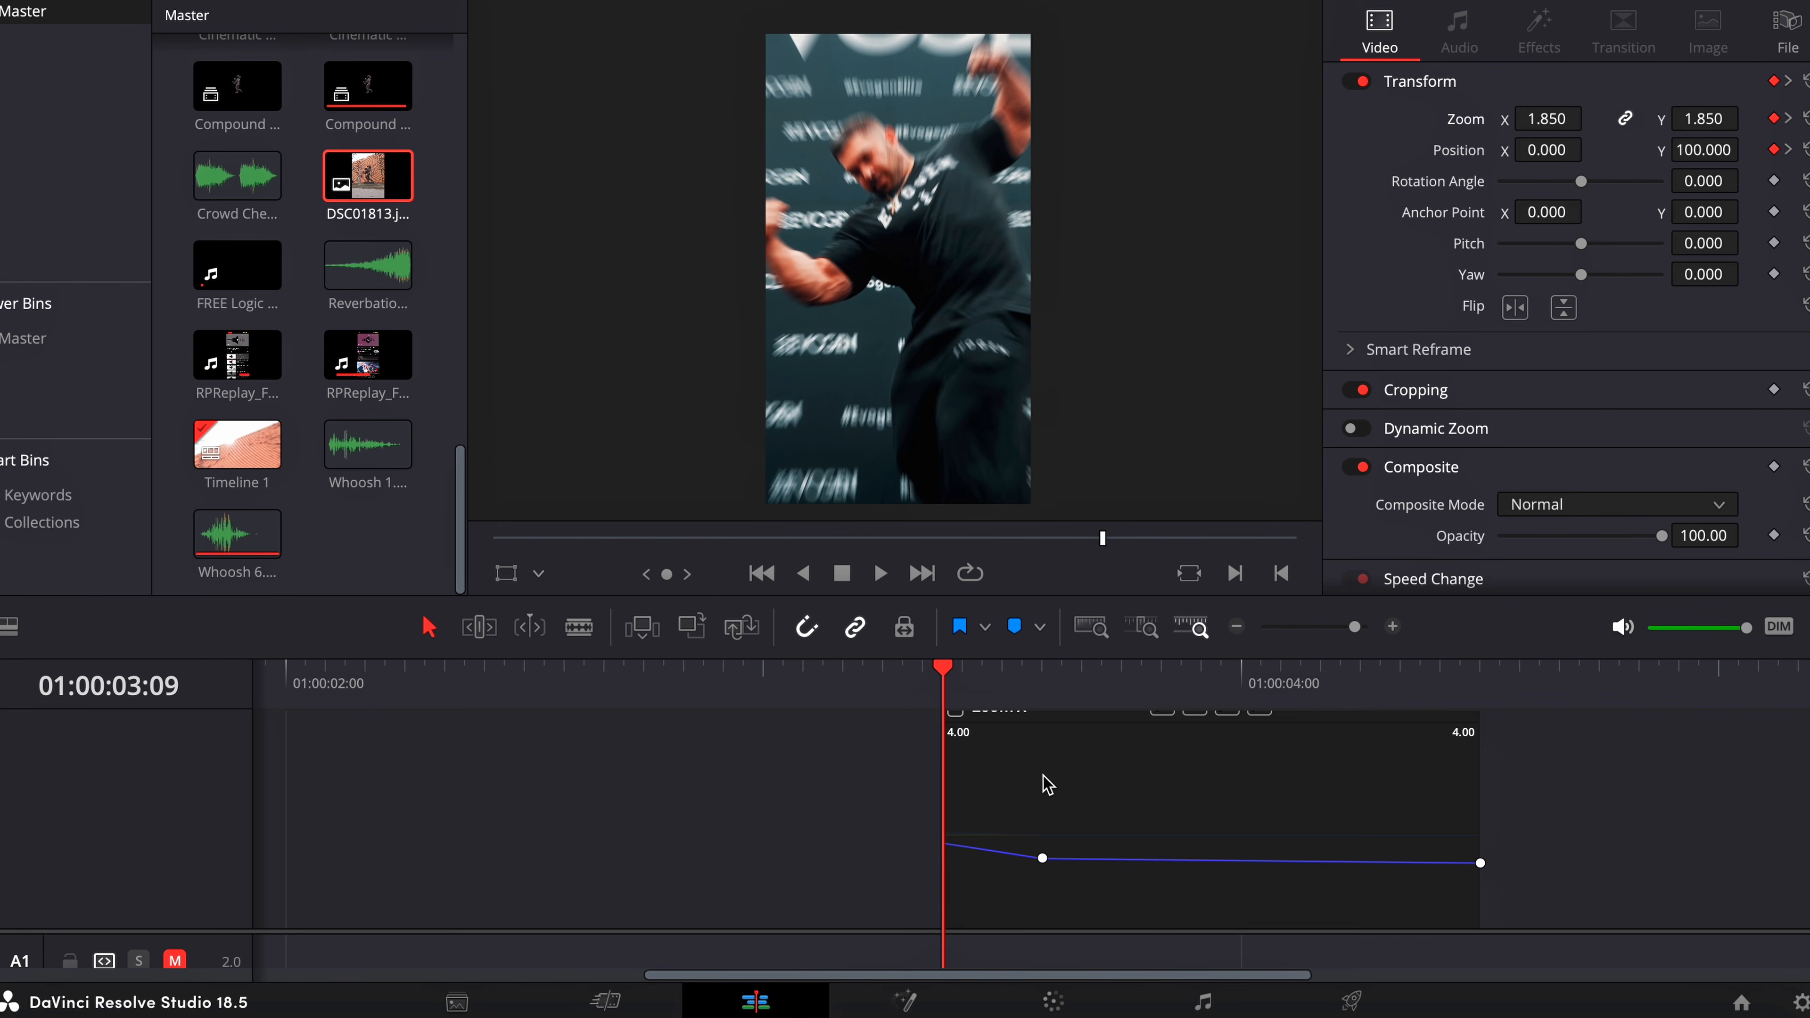
scroll(1046, 813, up, 1)
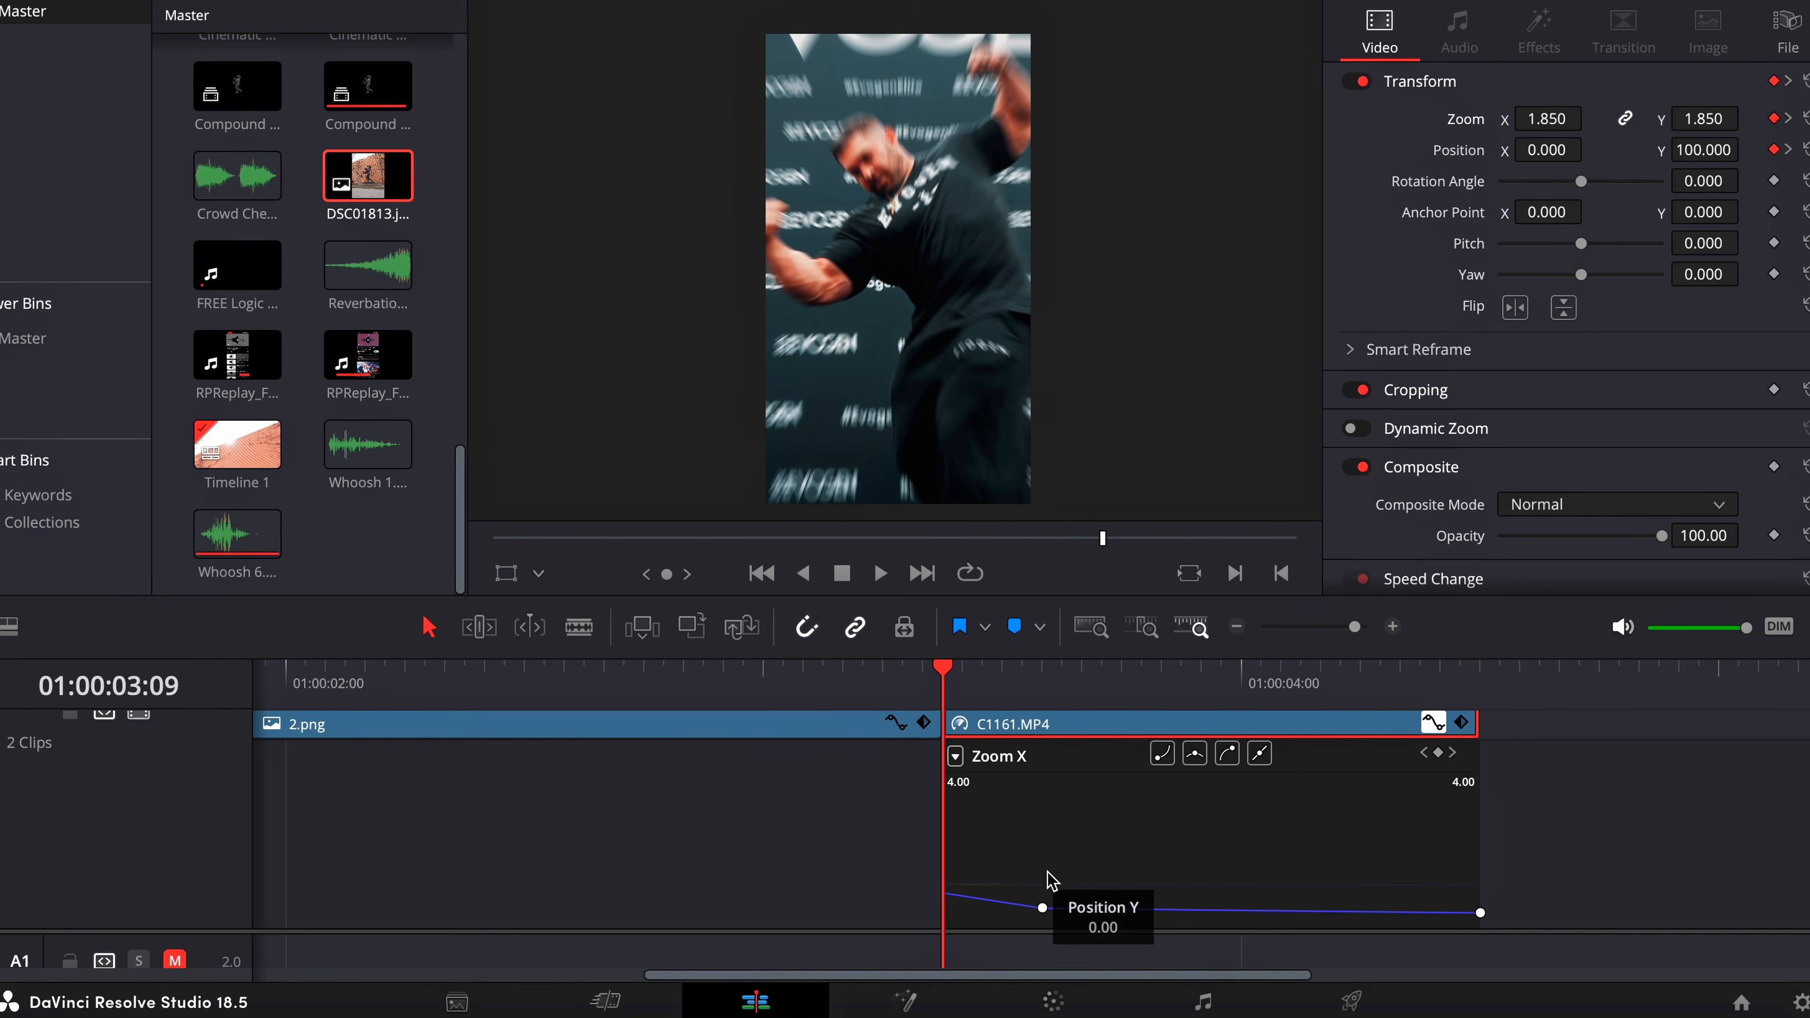
Show the Retime Speed curve of the C1161.MP4 clip on Video 1 in place of the Zoom X curve
scroll(991, 784, down, 1)
scroll(1051, 794, up, 1)
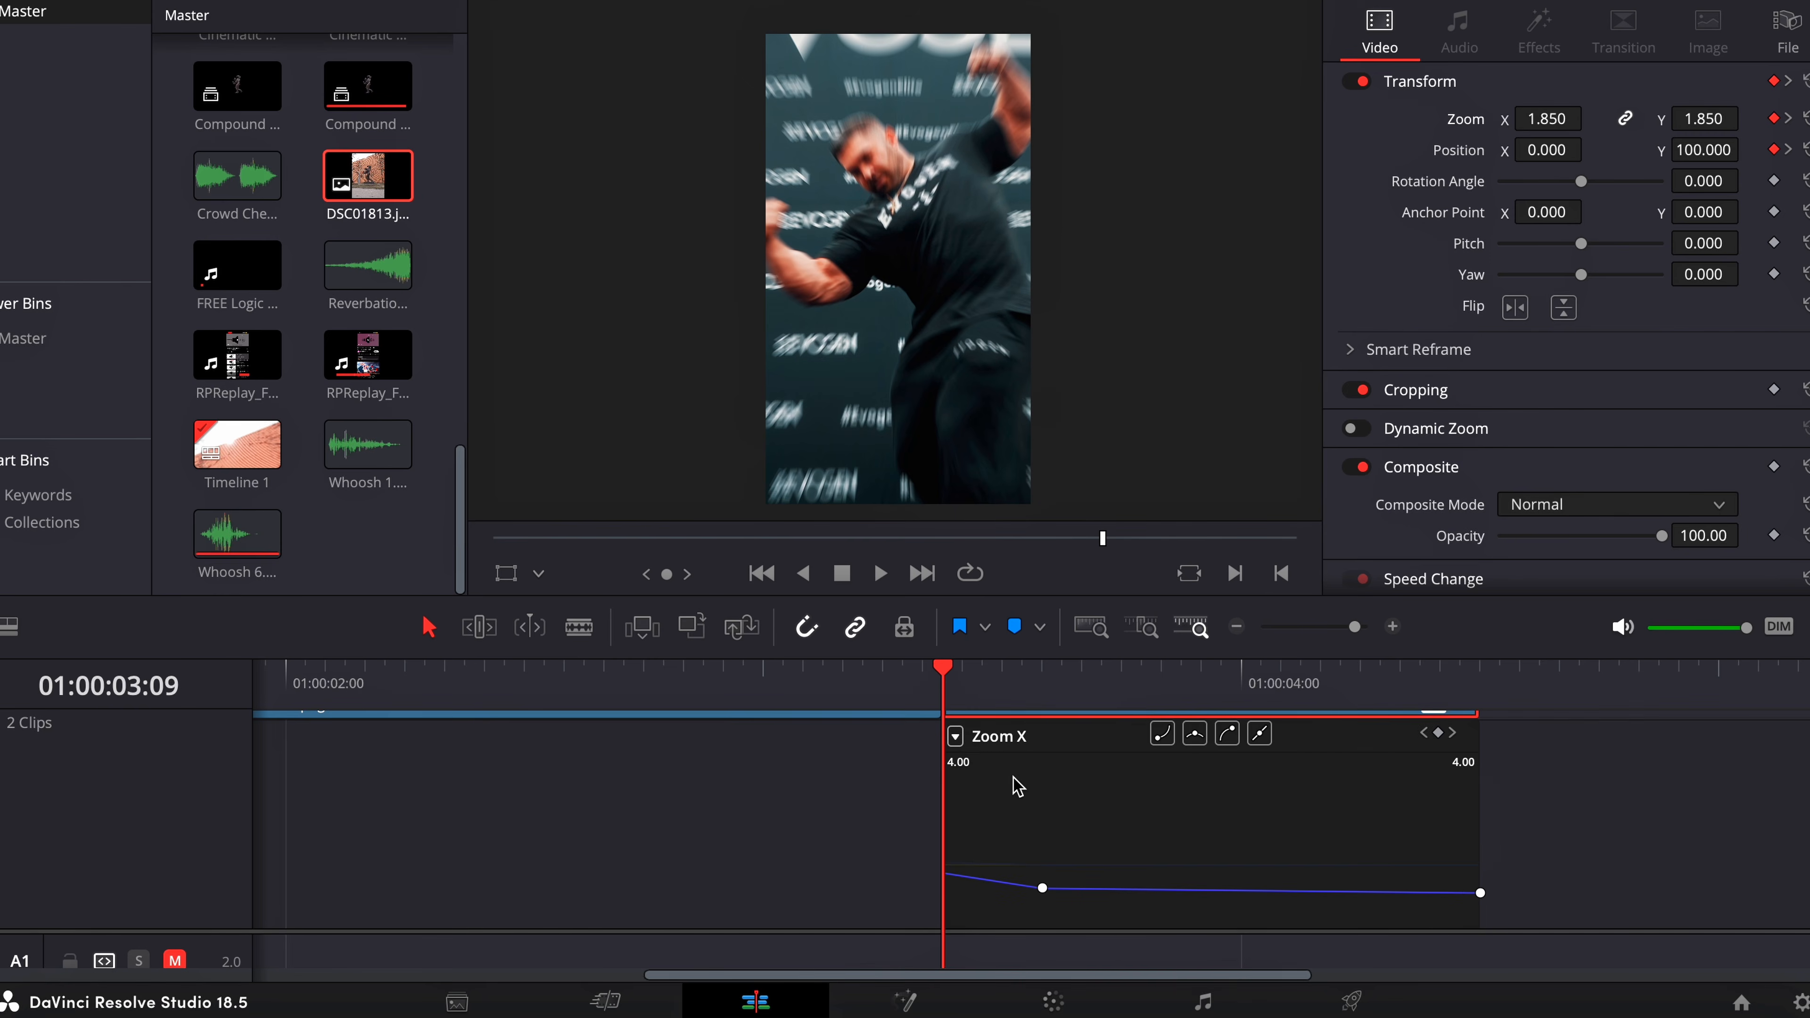
scroll(971, 748, up, 1)
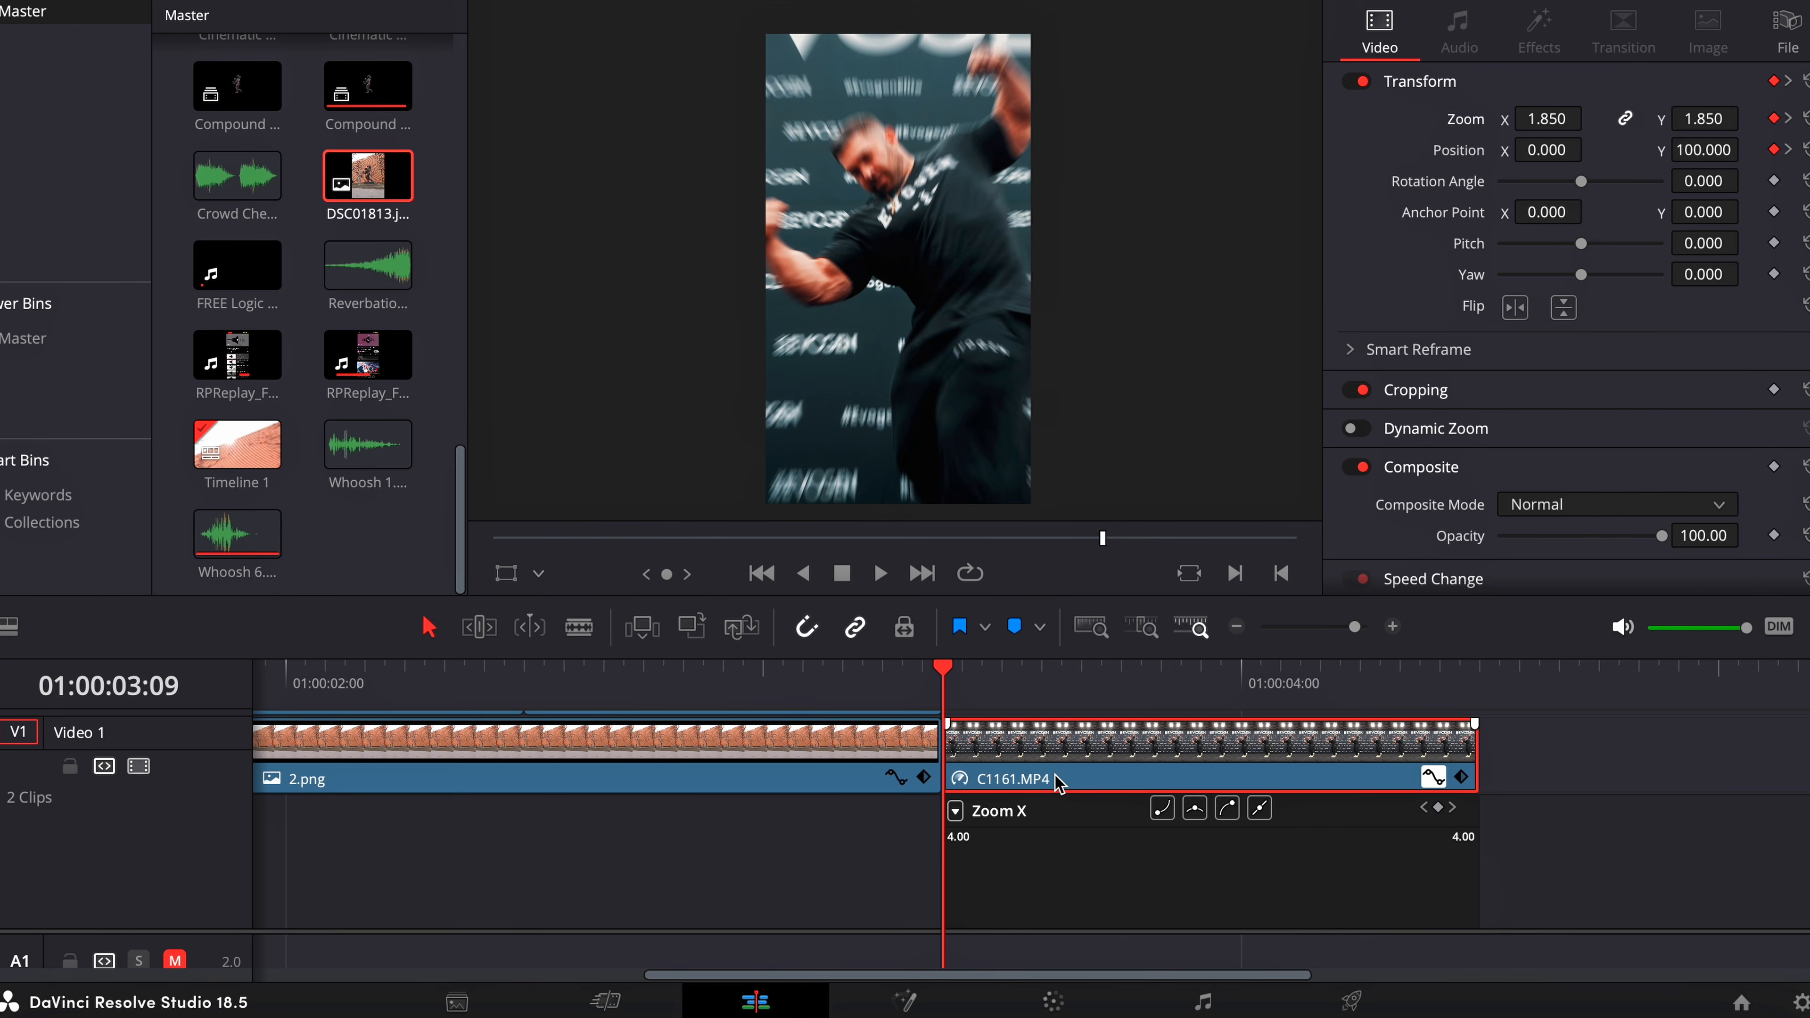
right_click(1090, 778)
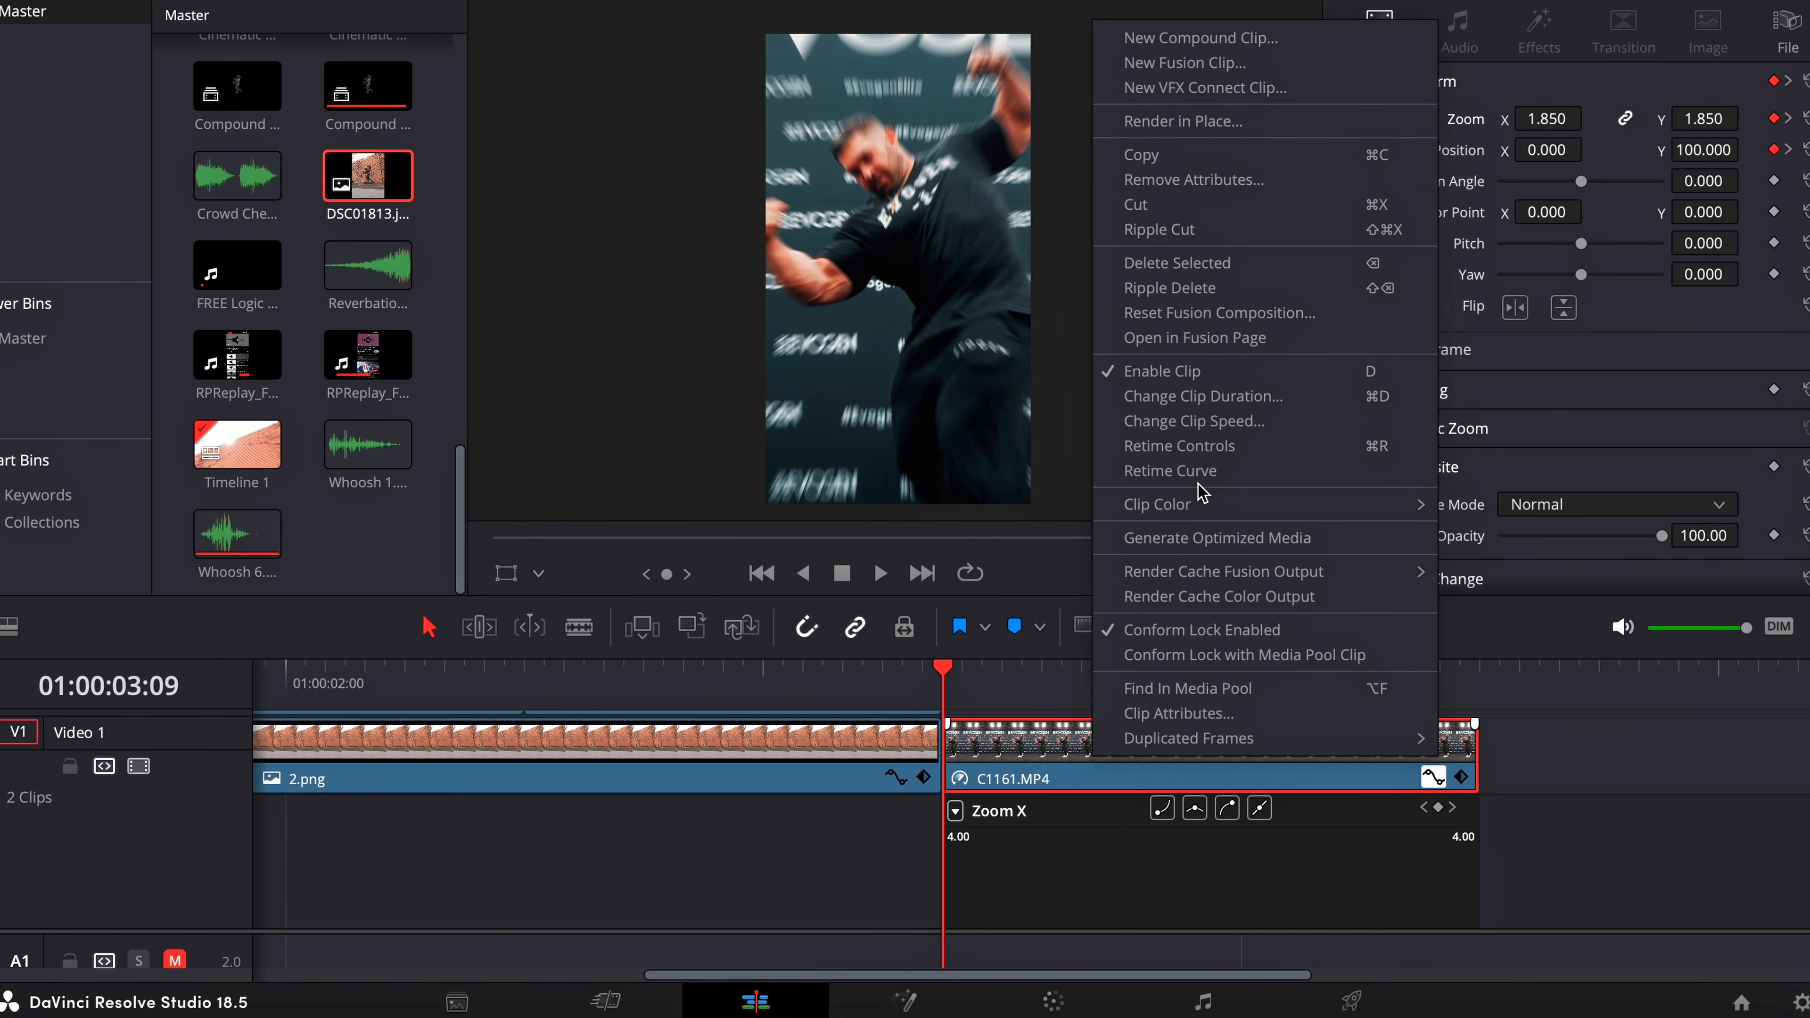
click(1218, 471)
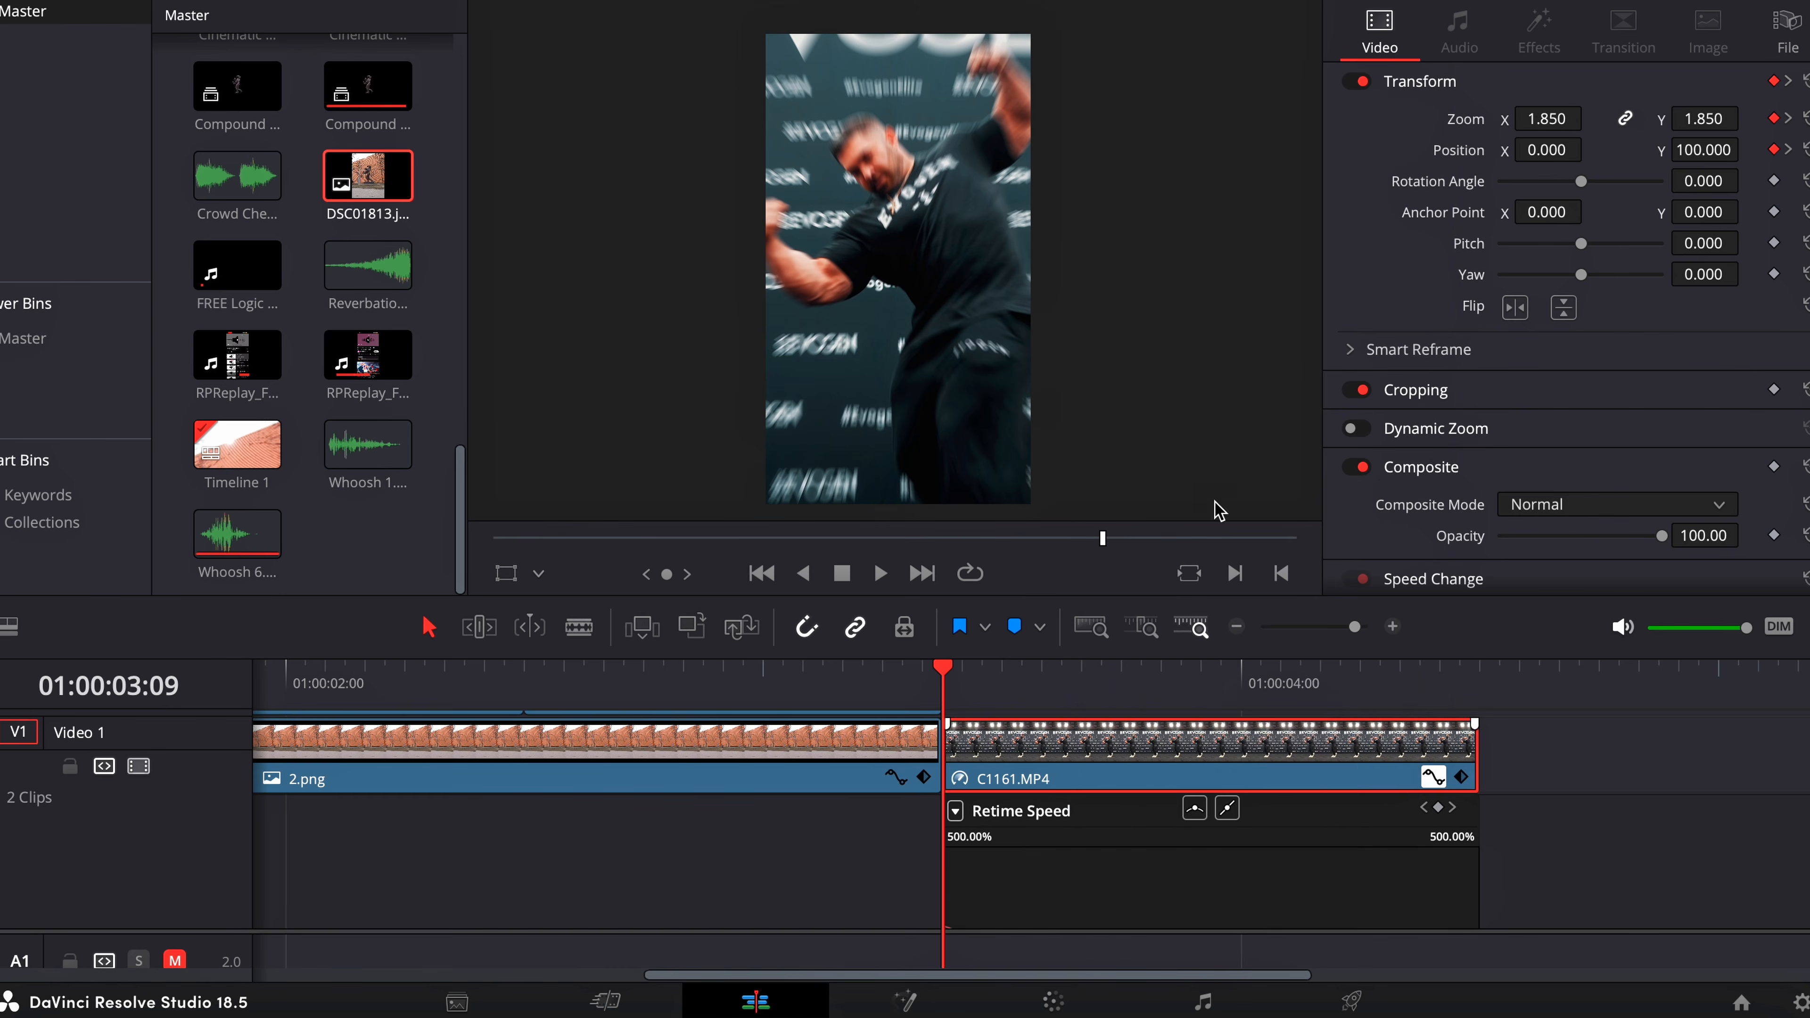
scroll(1046, 855, down, 1)
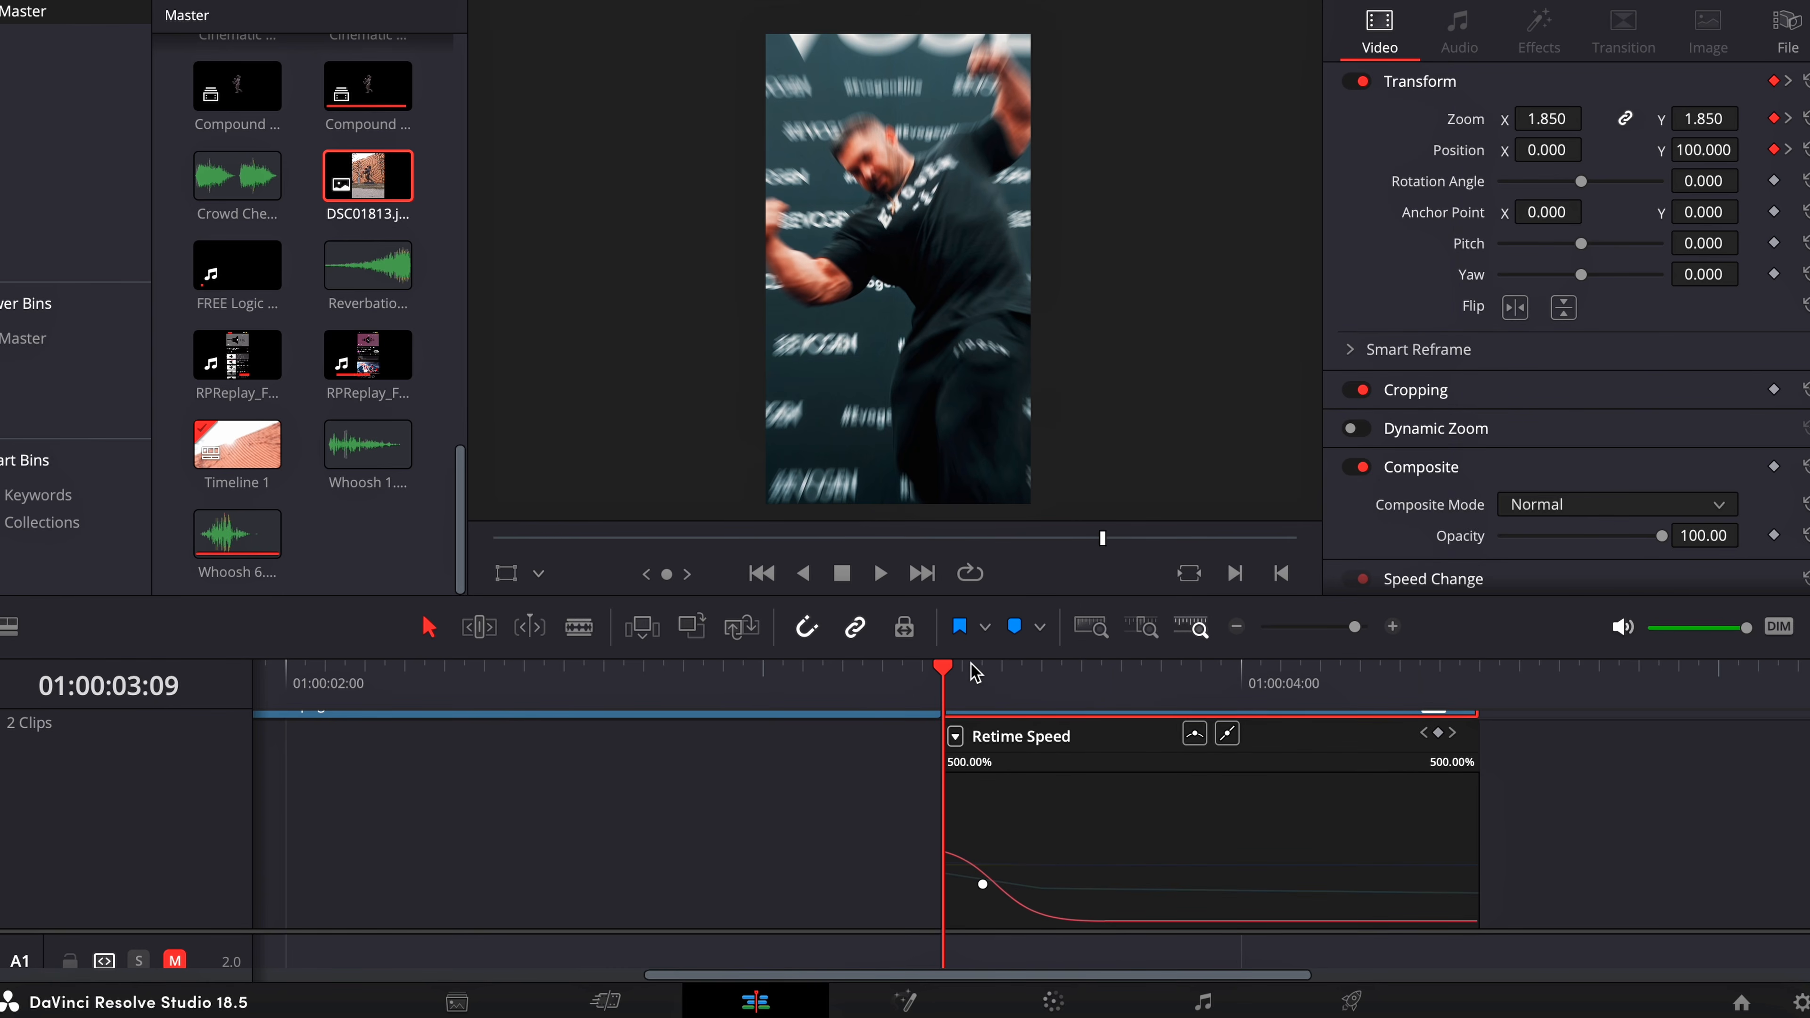
Step frame by frame through the C1161.MP4 clip's speed ramp up to 01:00:03:17, comparing the image with the Retime Speed curve
mouse_move(975, 674)
mouse_down()
mouse_move(990, 674)
mouse_move(973, 674)
mouse_up()
key(Left)
key(Right)
key(Right)
key(Right)
key(Right)
key(Left)
key(Left)
key(Left)
key(Left)
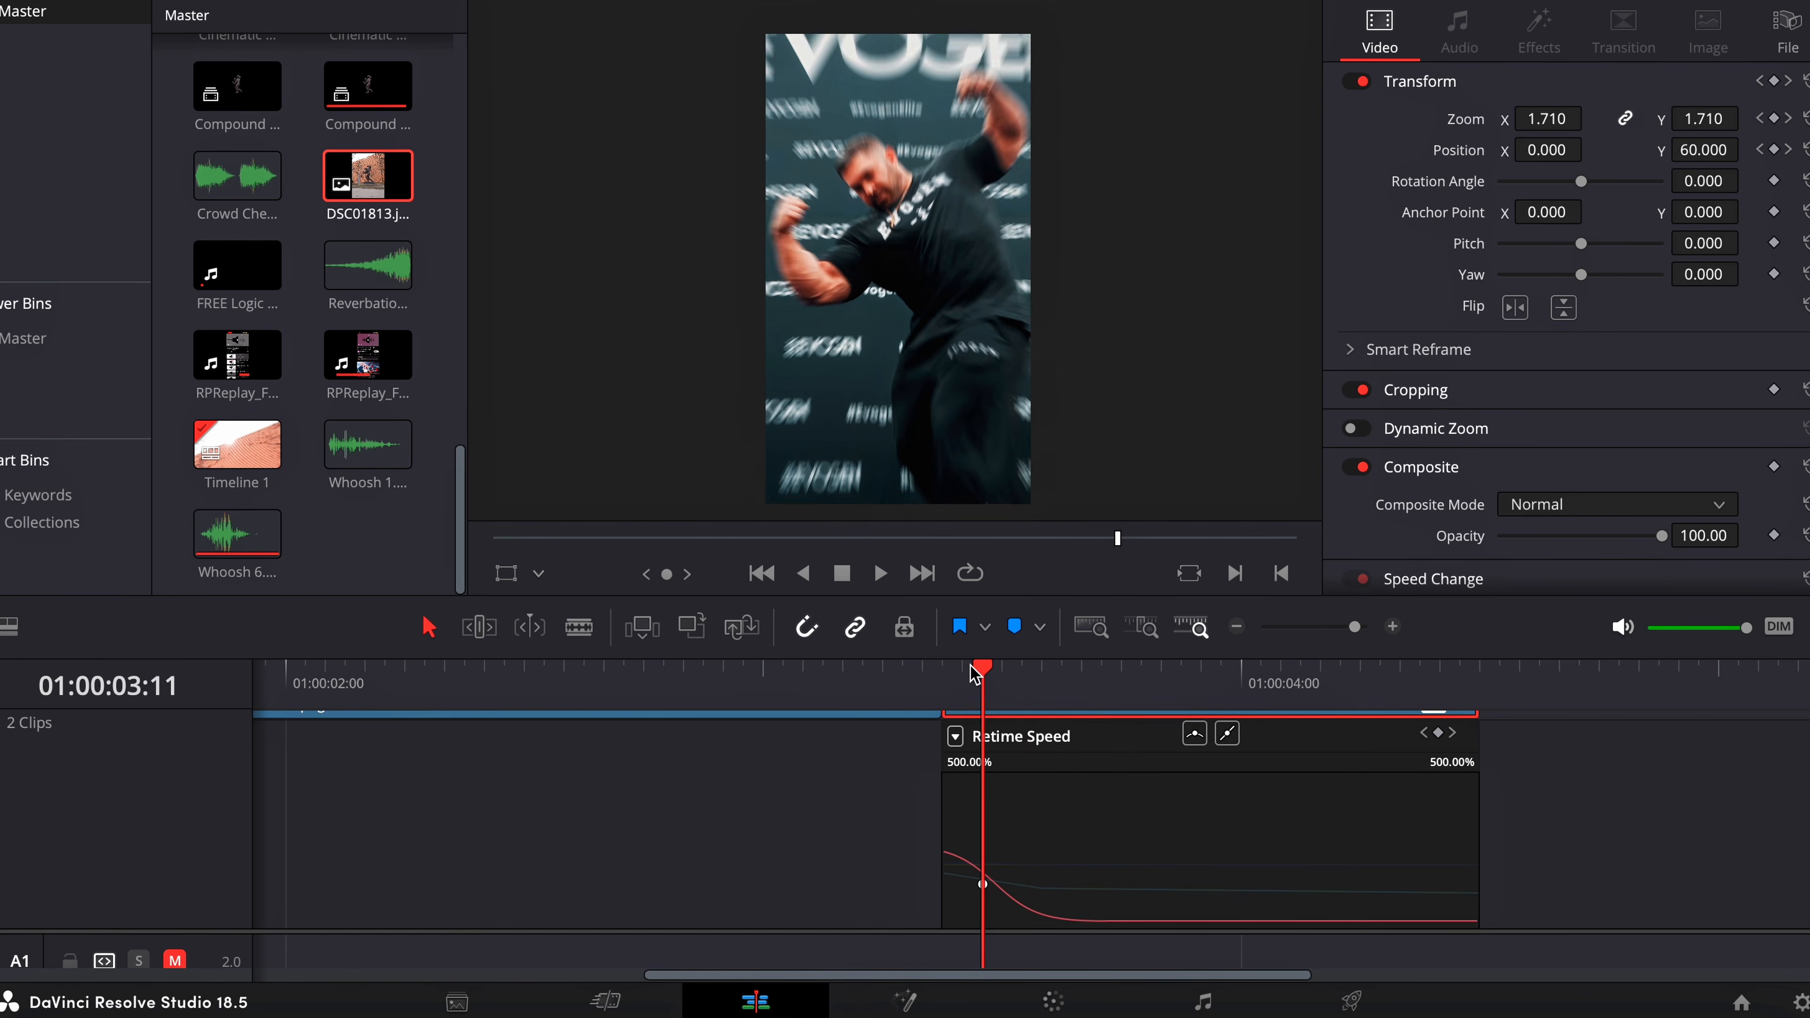
key(Right)
key(Right)
key(Right)
key(Right)
key(Right)
key(Right)
key(Right)
key(Right)
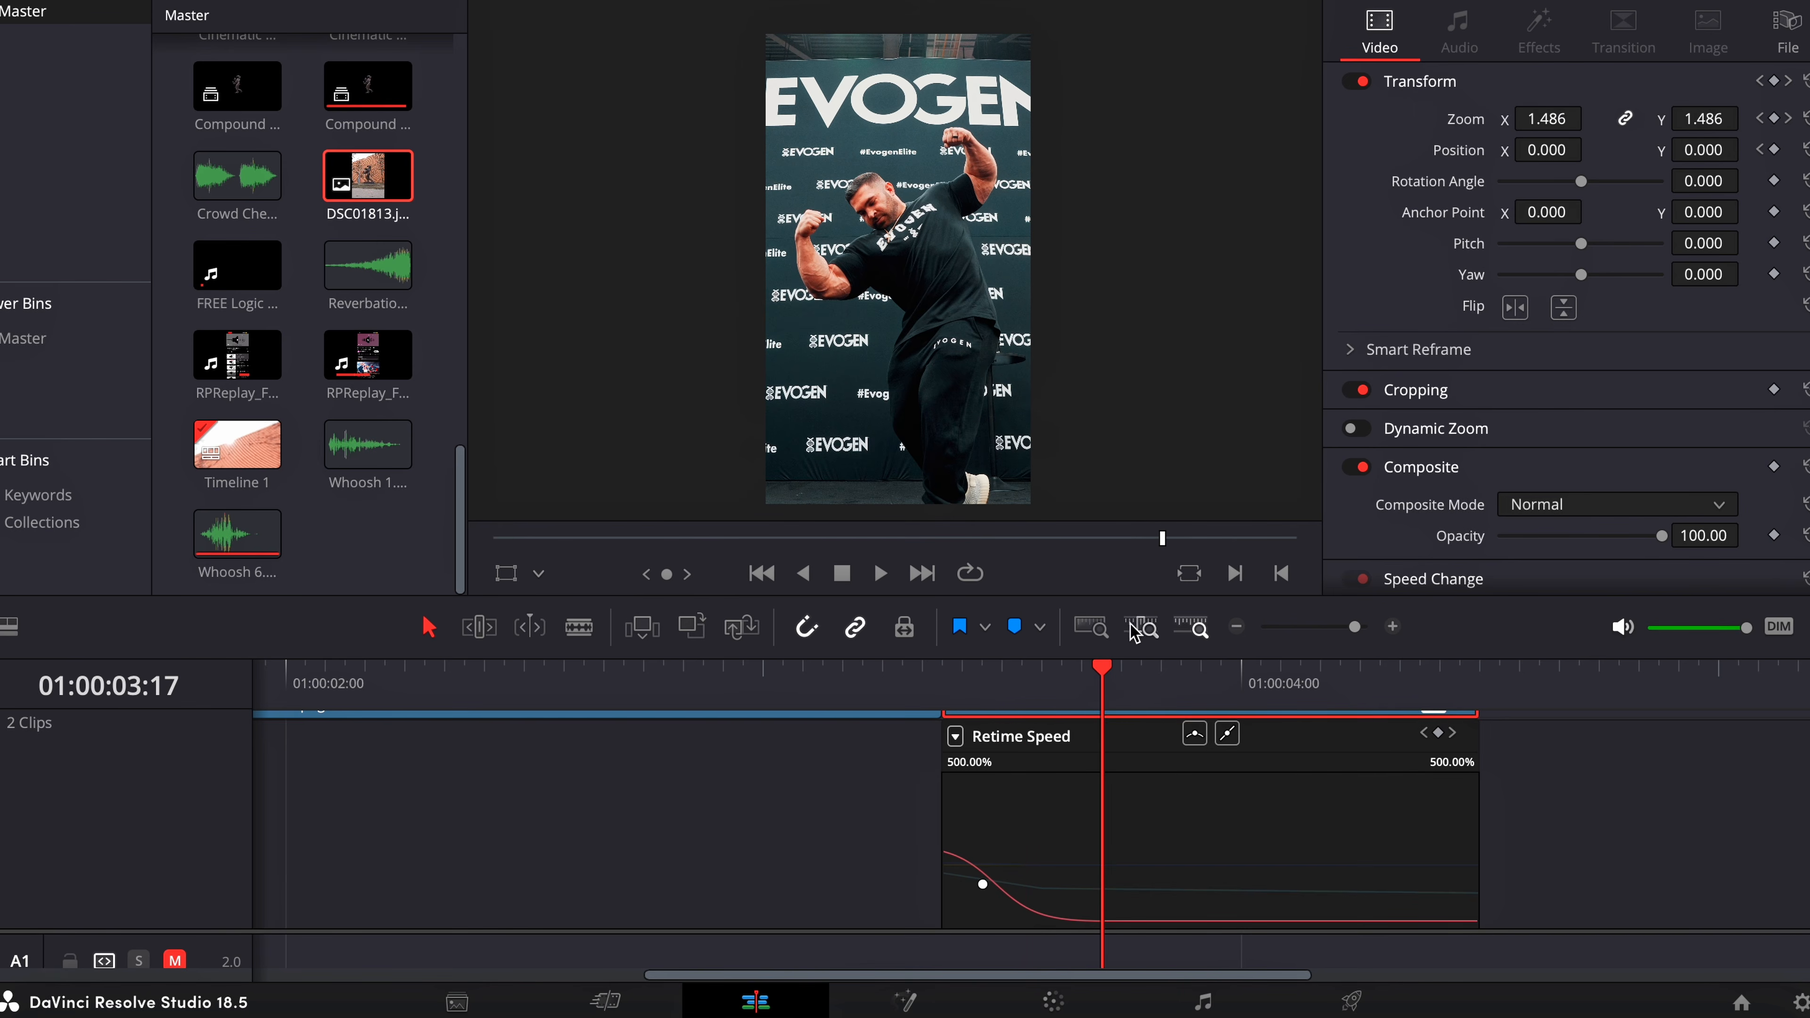
Play the whole edit from 01:00:00:00 to review the finished visuals across all video tracks
click(1239, 629)
click(1242, 630)
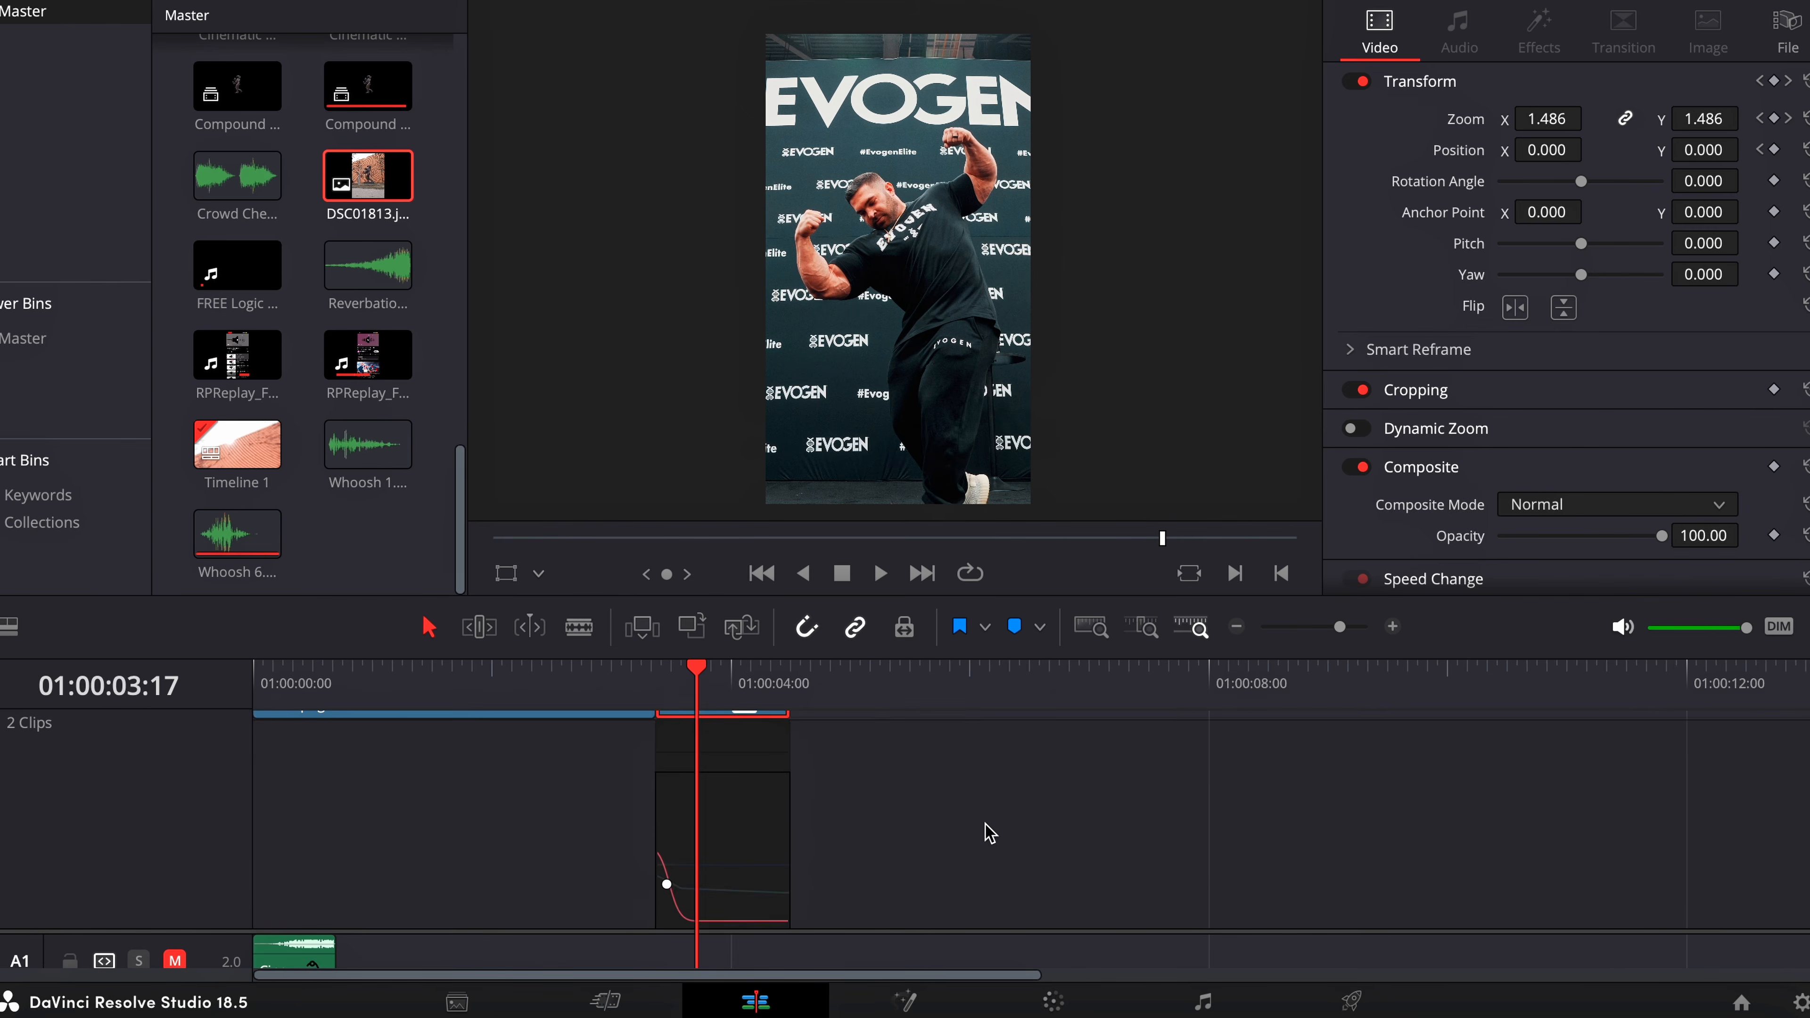
scroll(747, 768, up, 5)
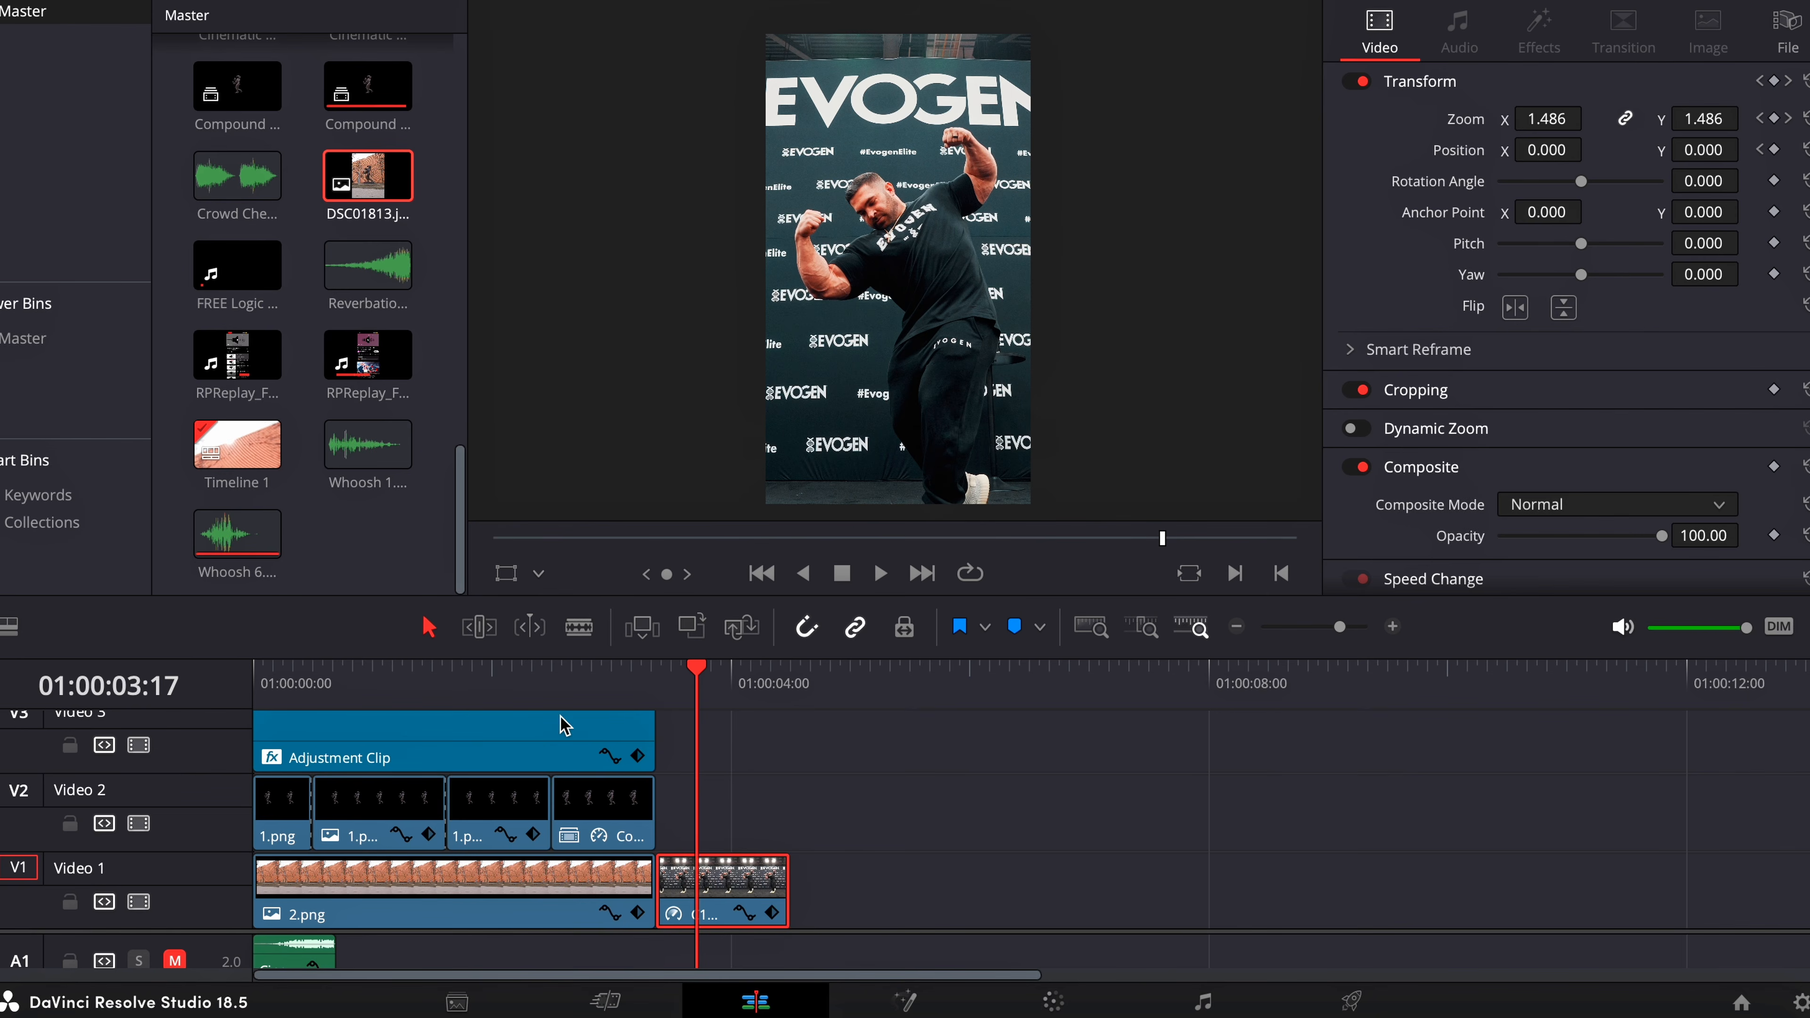
drag(610, 691, 185, 691)
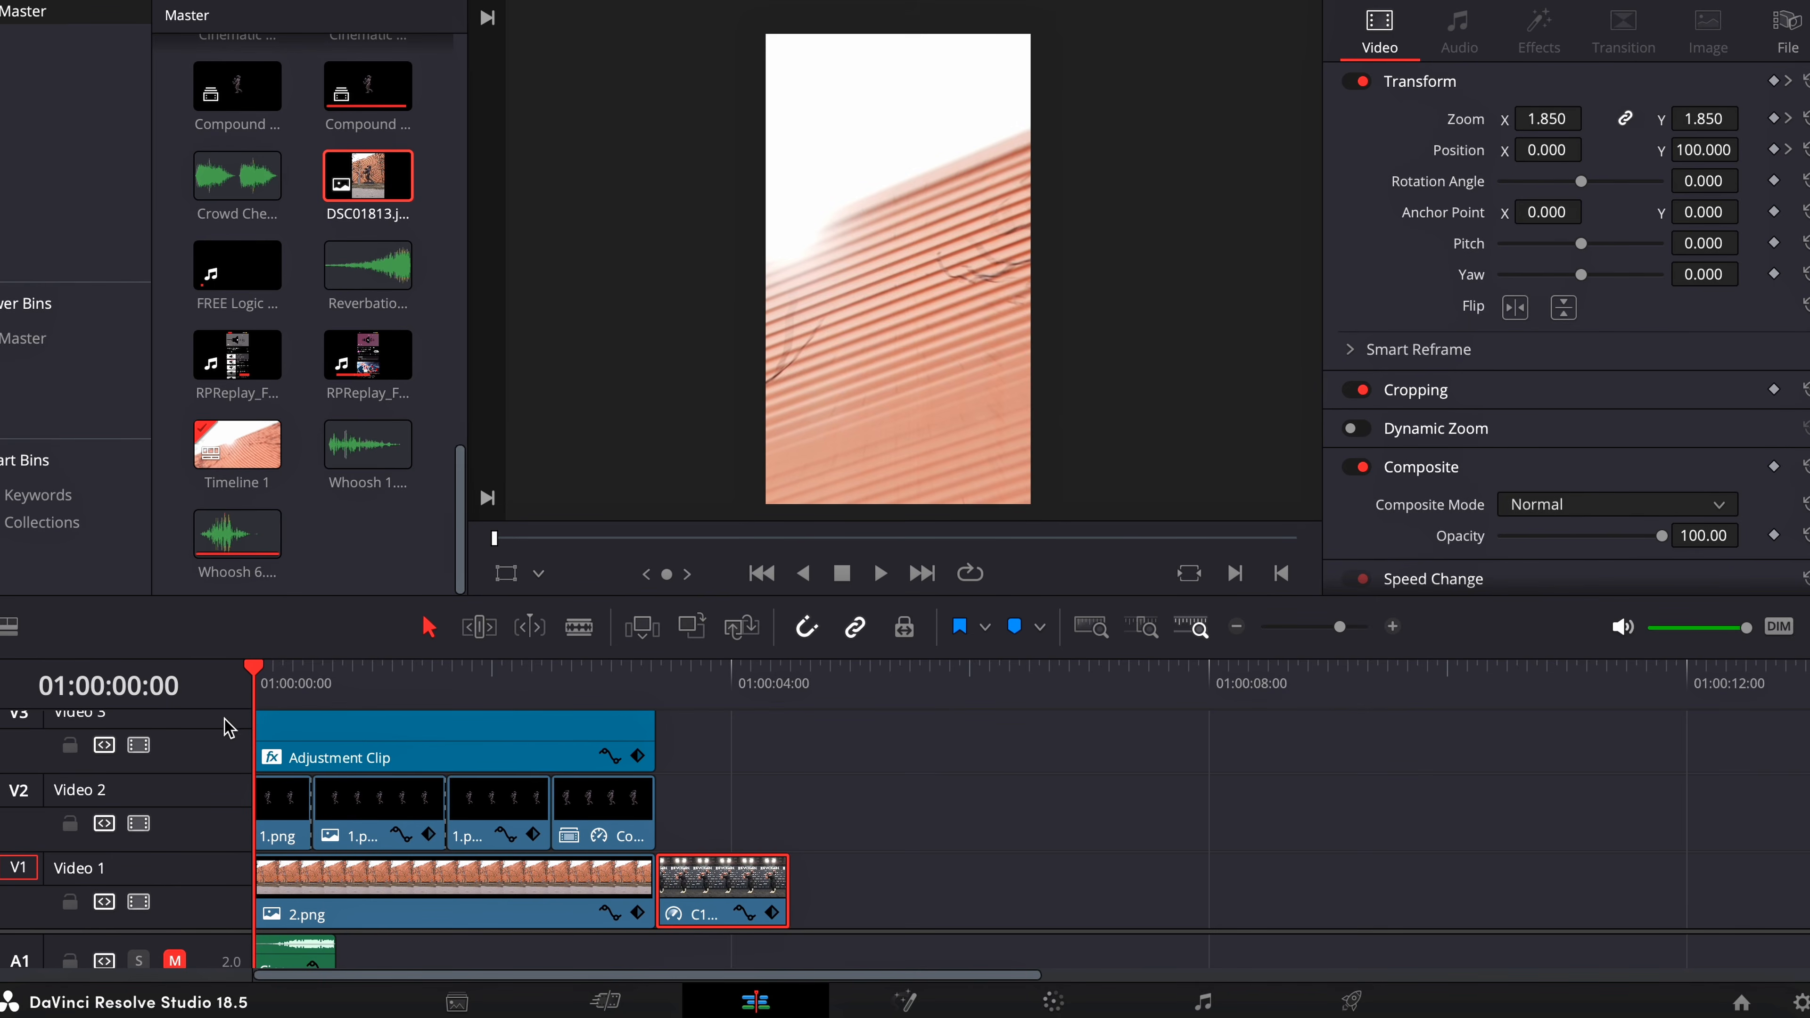
key(space)
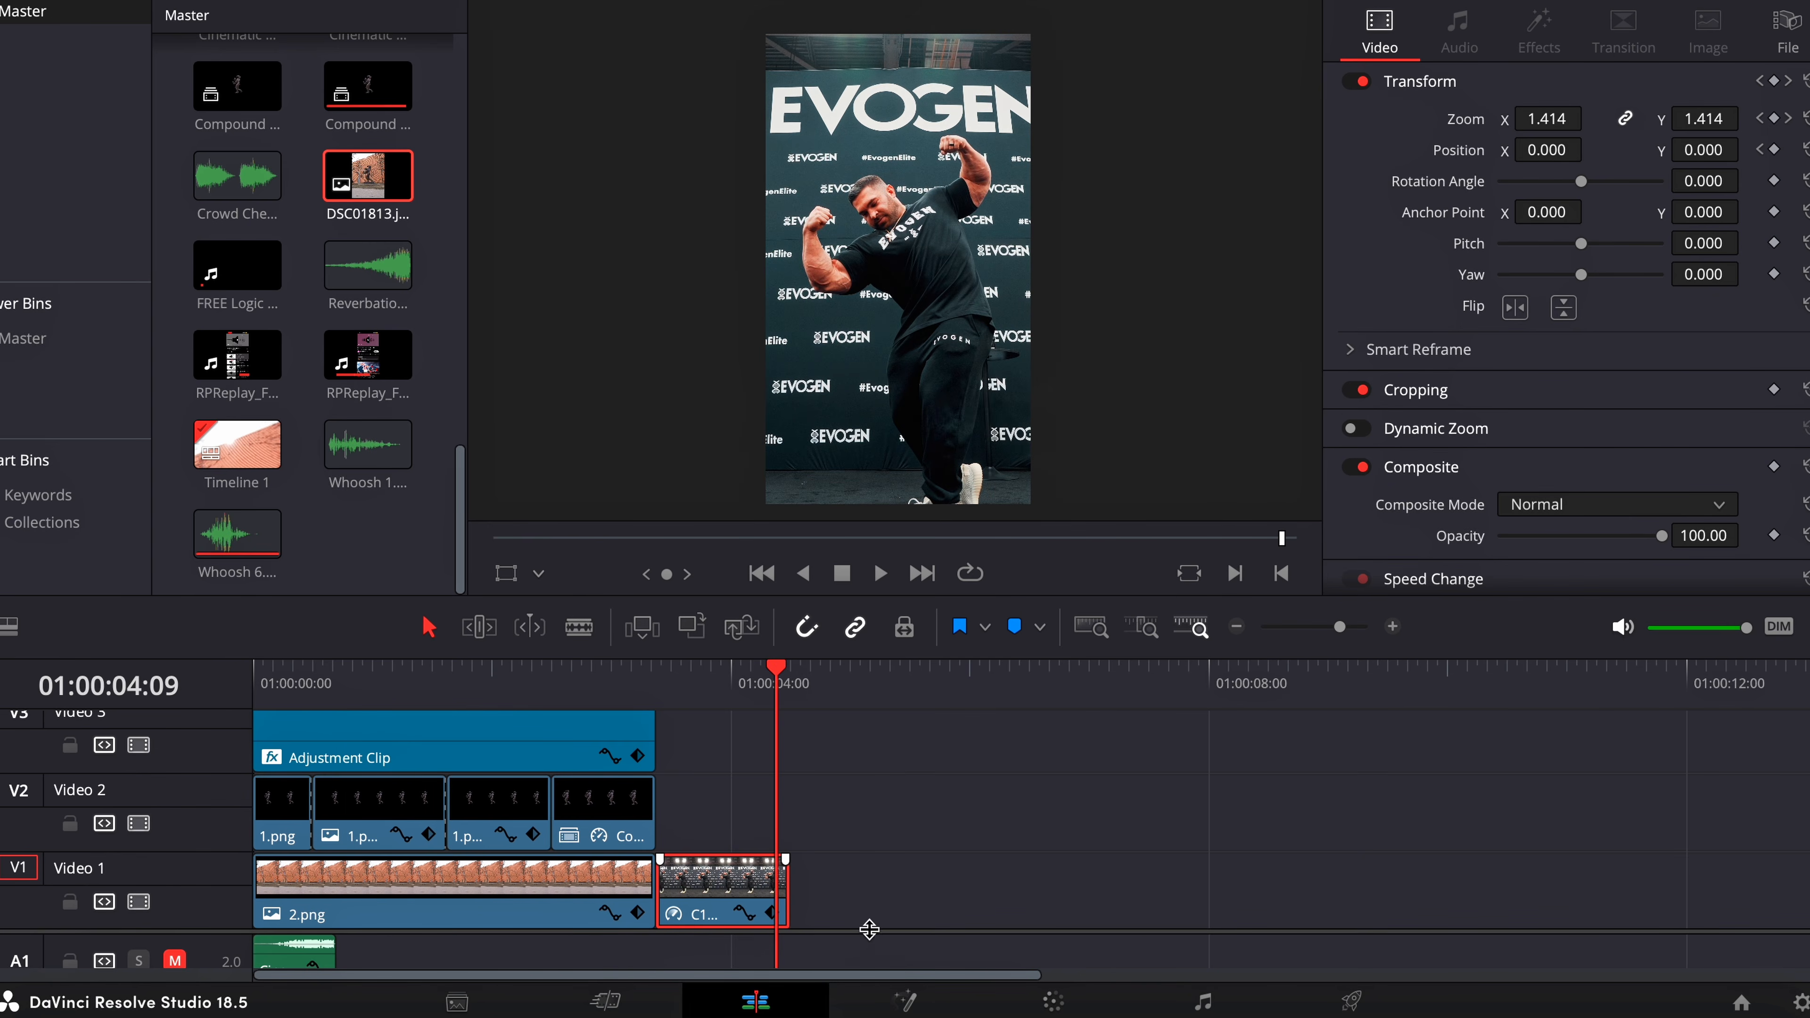
Unmute audio track A2 and play the edit from the start with the instrumental music
scroll(869, 929, down, 4)
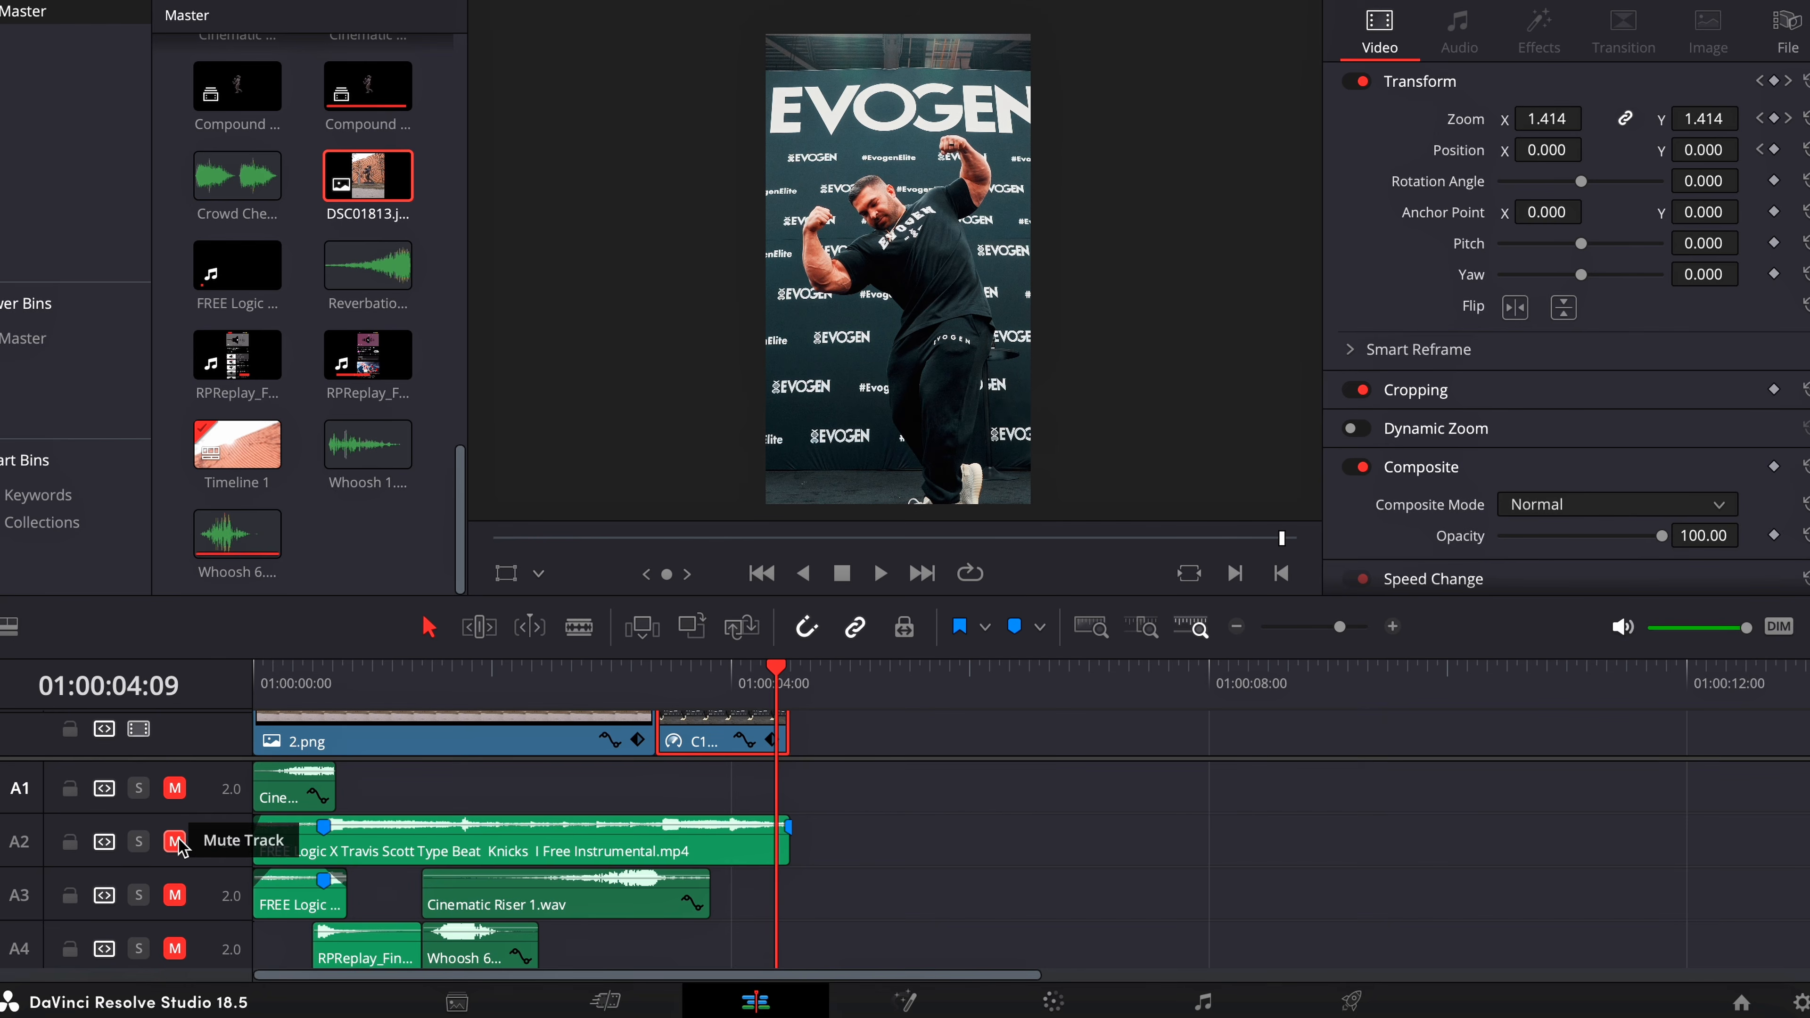
click(174, 842)
key(Home)
key(space)
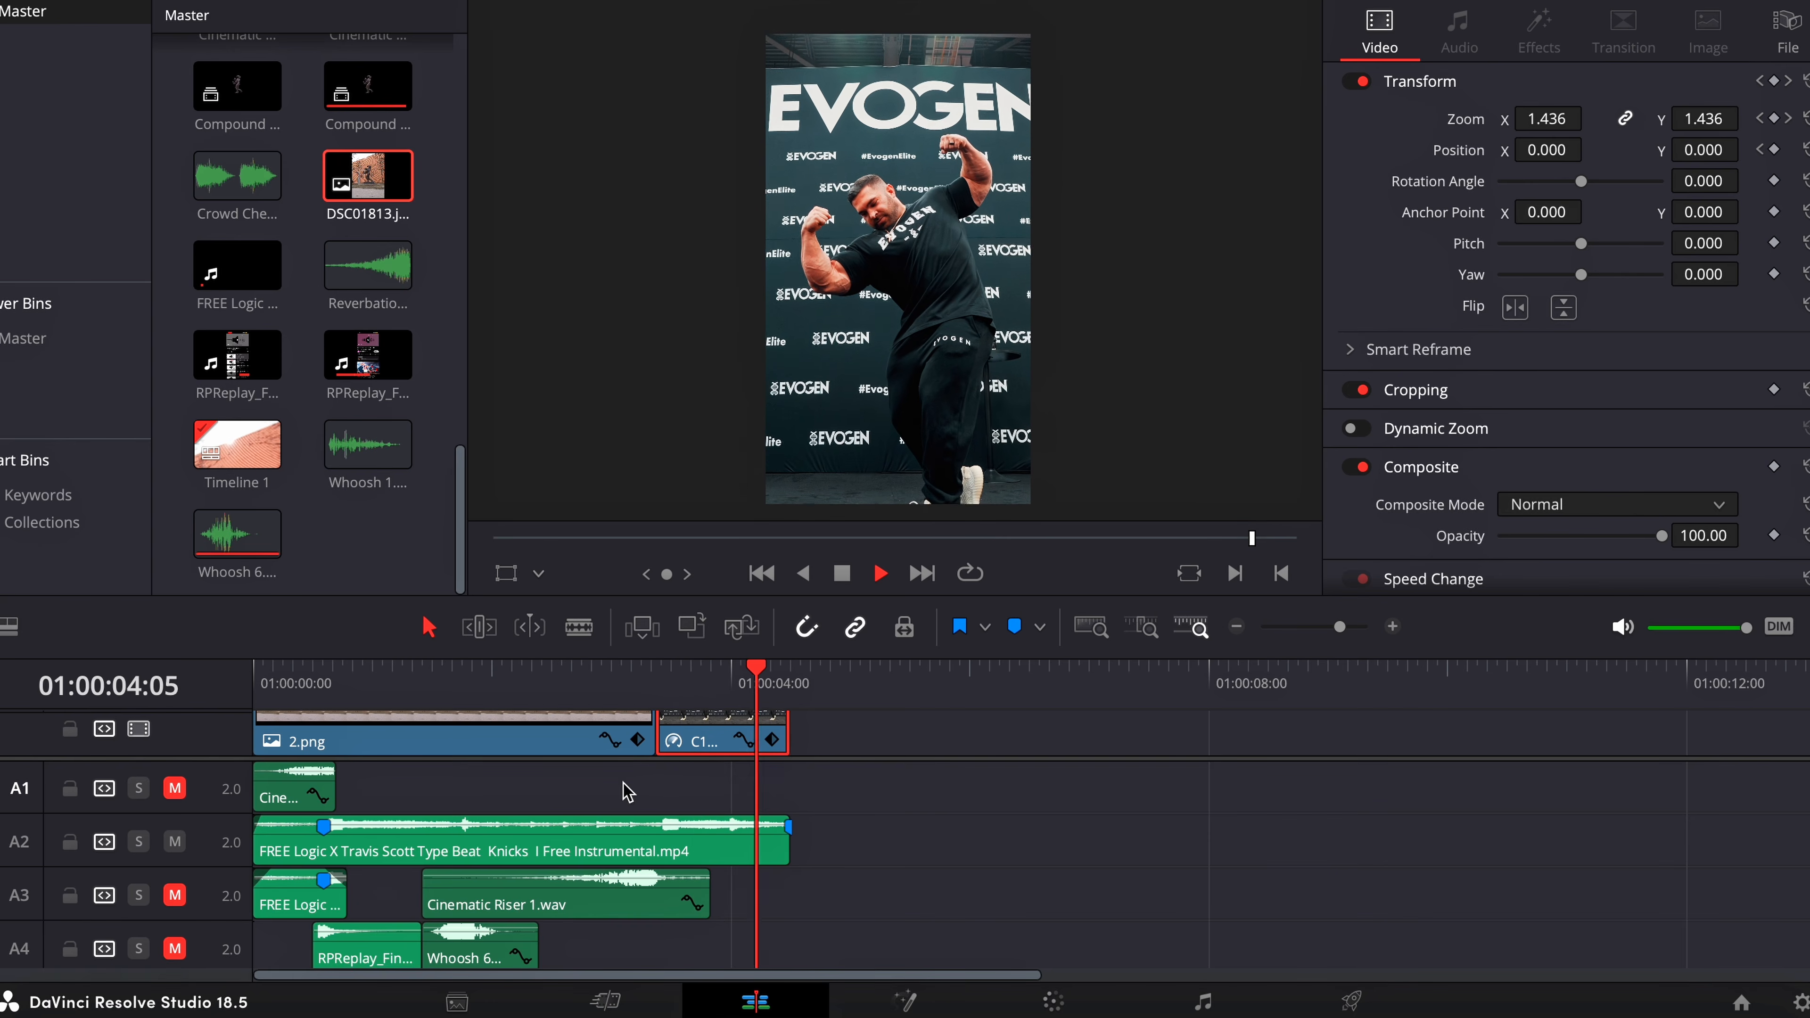
key(space)
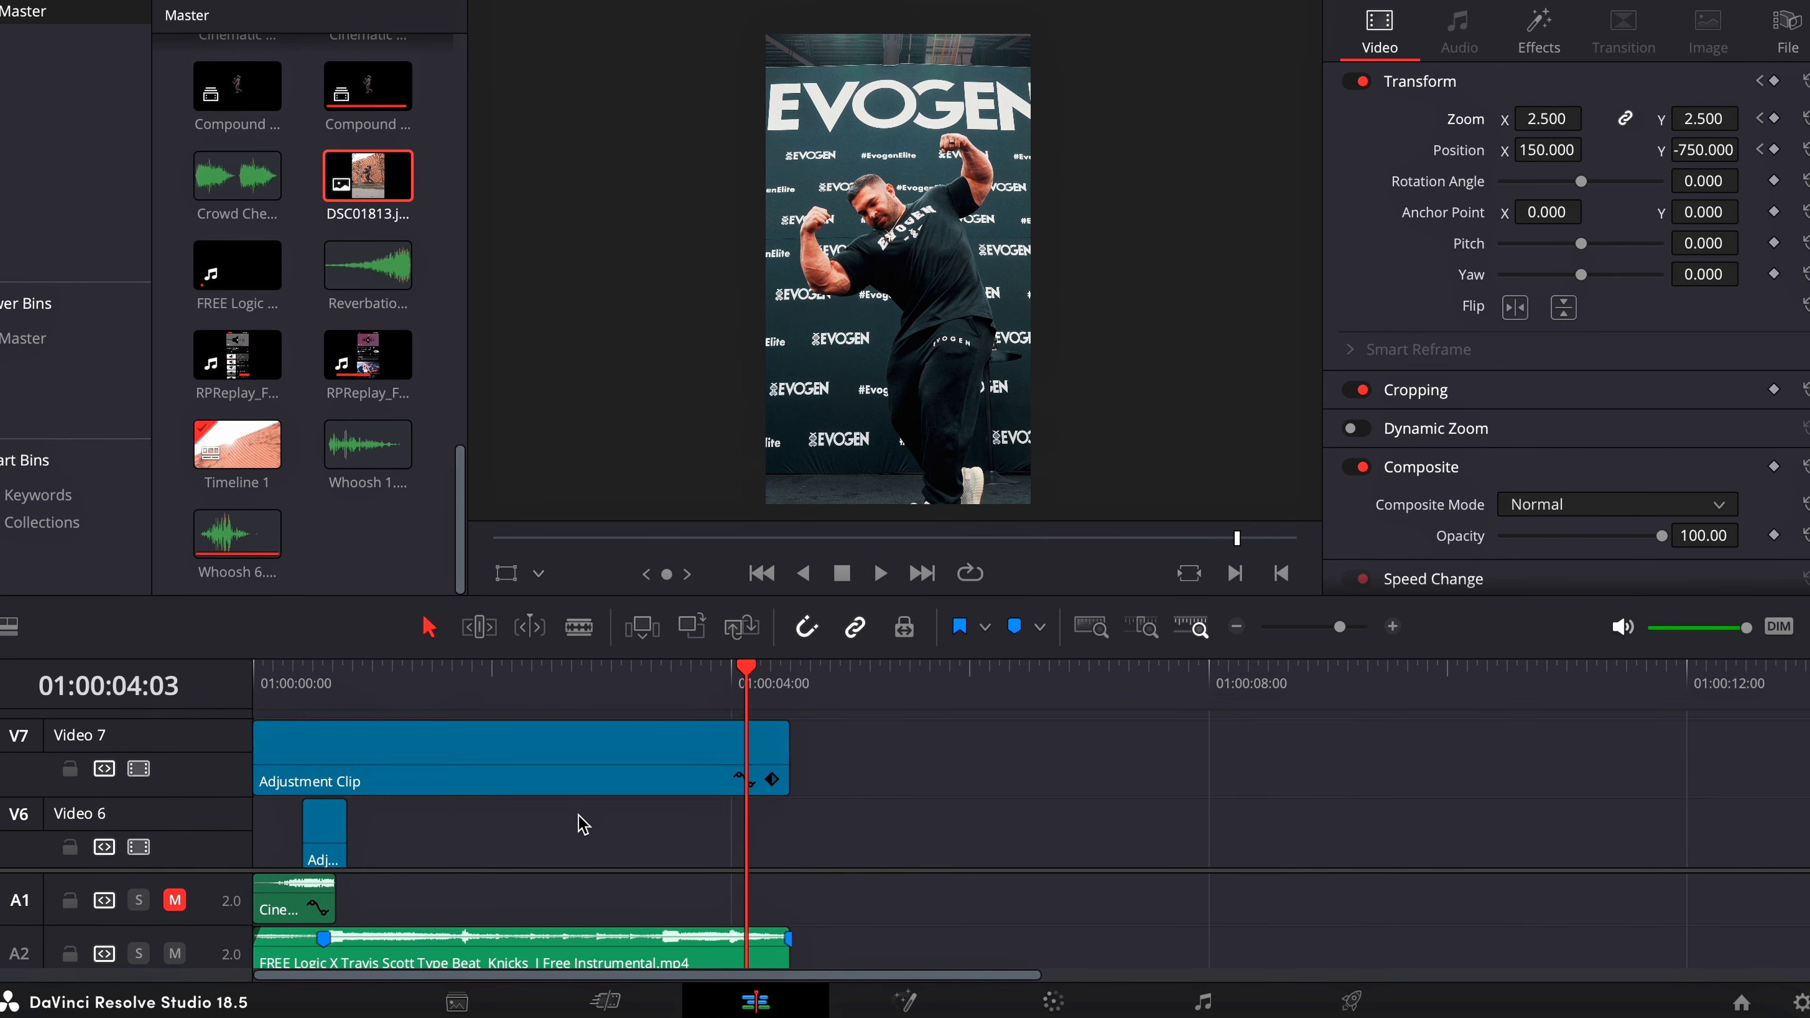
Move all the adjustment clips past the end of the edit and play it from the start without them
scroll(579, 816, down, 2)
drag(888, 753, 274, 774)
drag(392, 775, 923, 782)
drag(631, 691, 256, 695)
key(space)
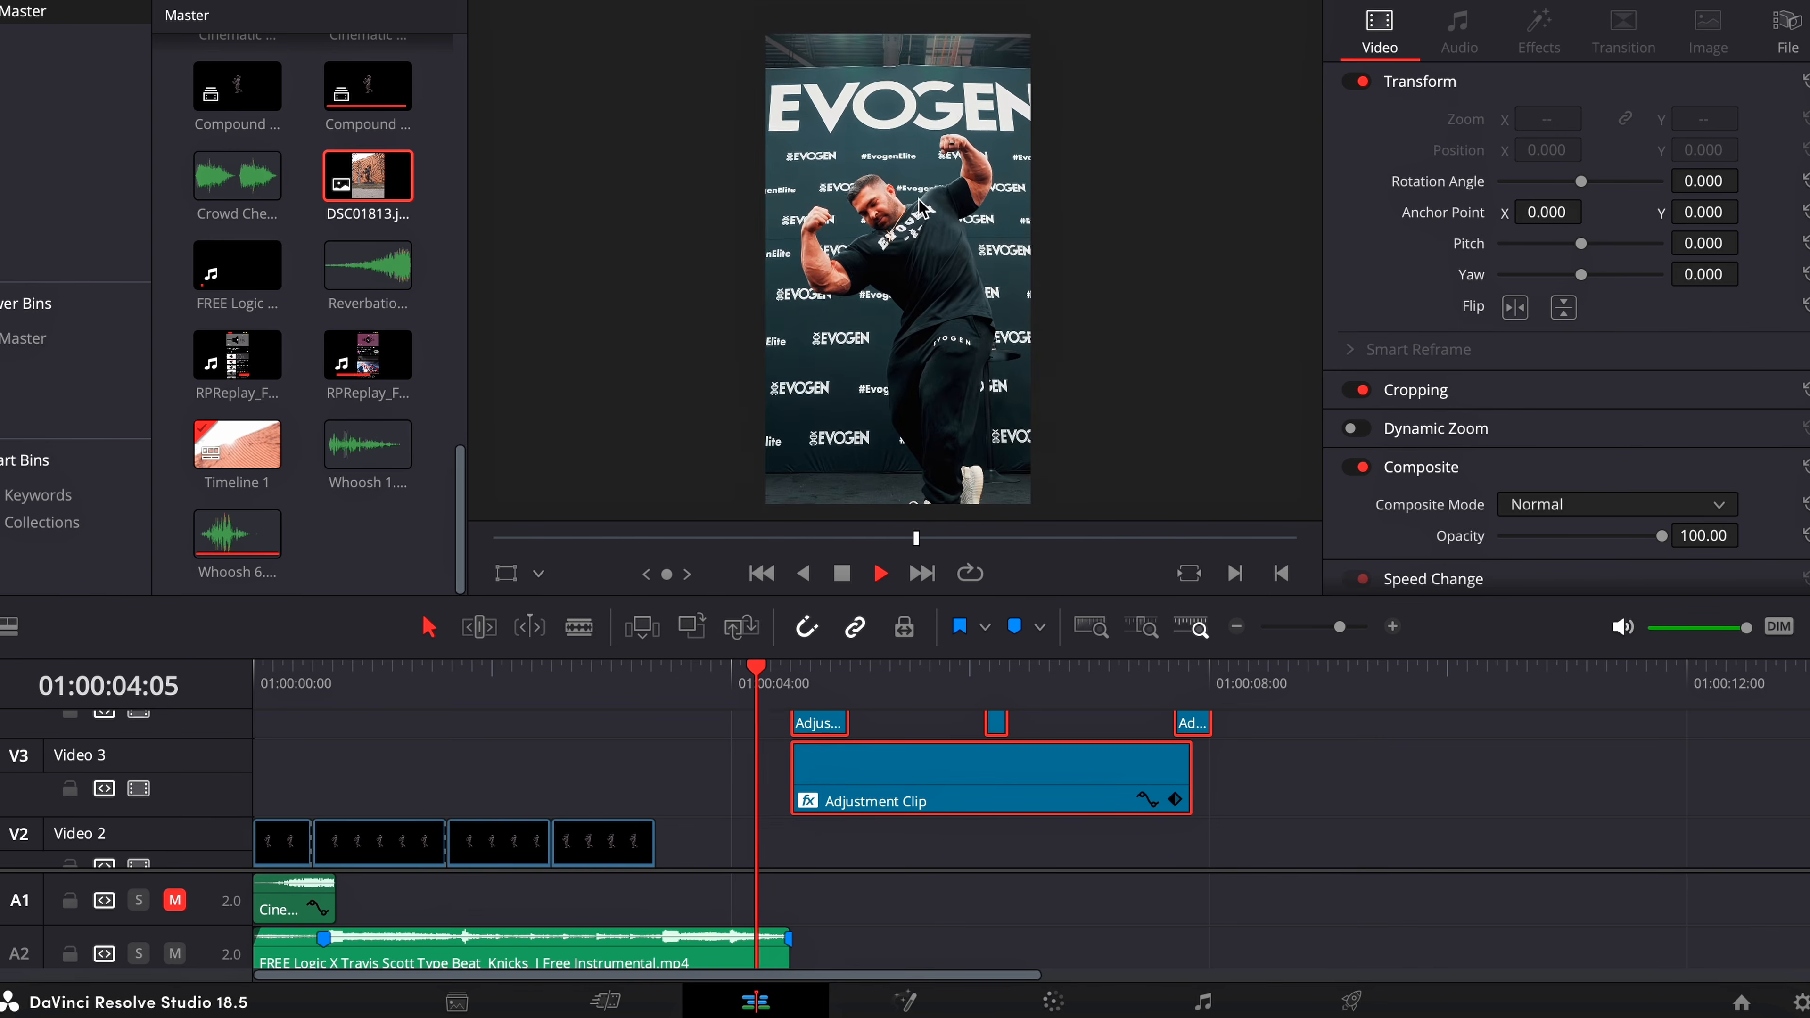
key(space)
Return the adjustment clips to the start of the timeline and replay the edit with them applied
drag(899, 777, 249, 781)
key(Home)
key(space)
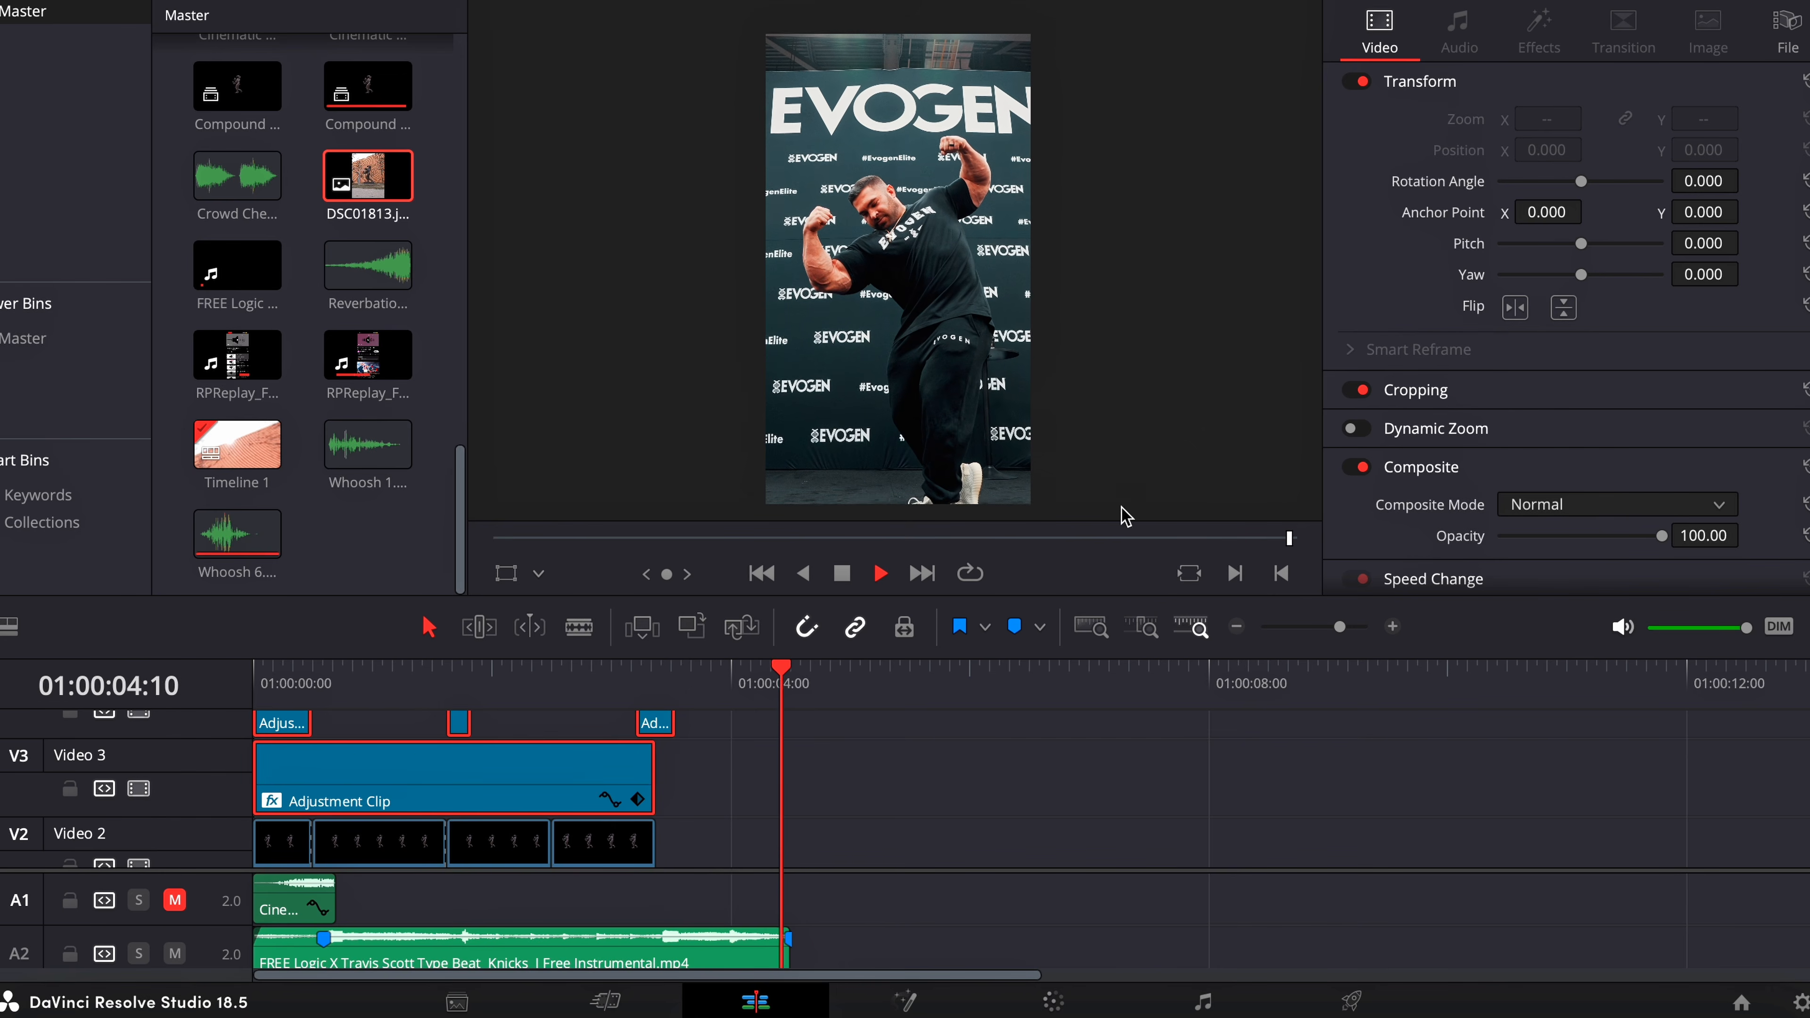
Enlarge the audio track area, unmute track A1, and play the opening with Cinematic Riser 7.mp3
scroll(955, 801, down, 3)
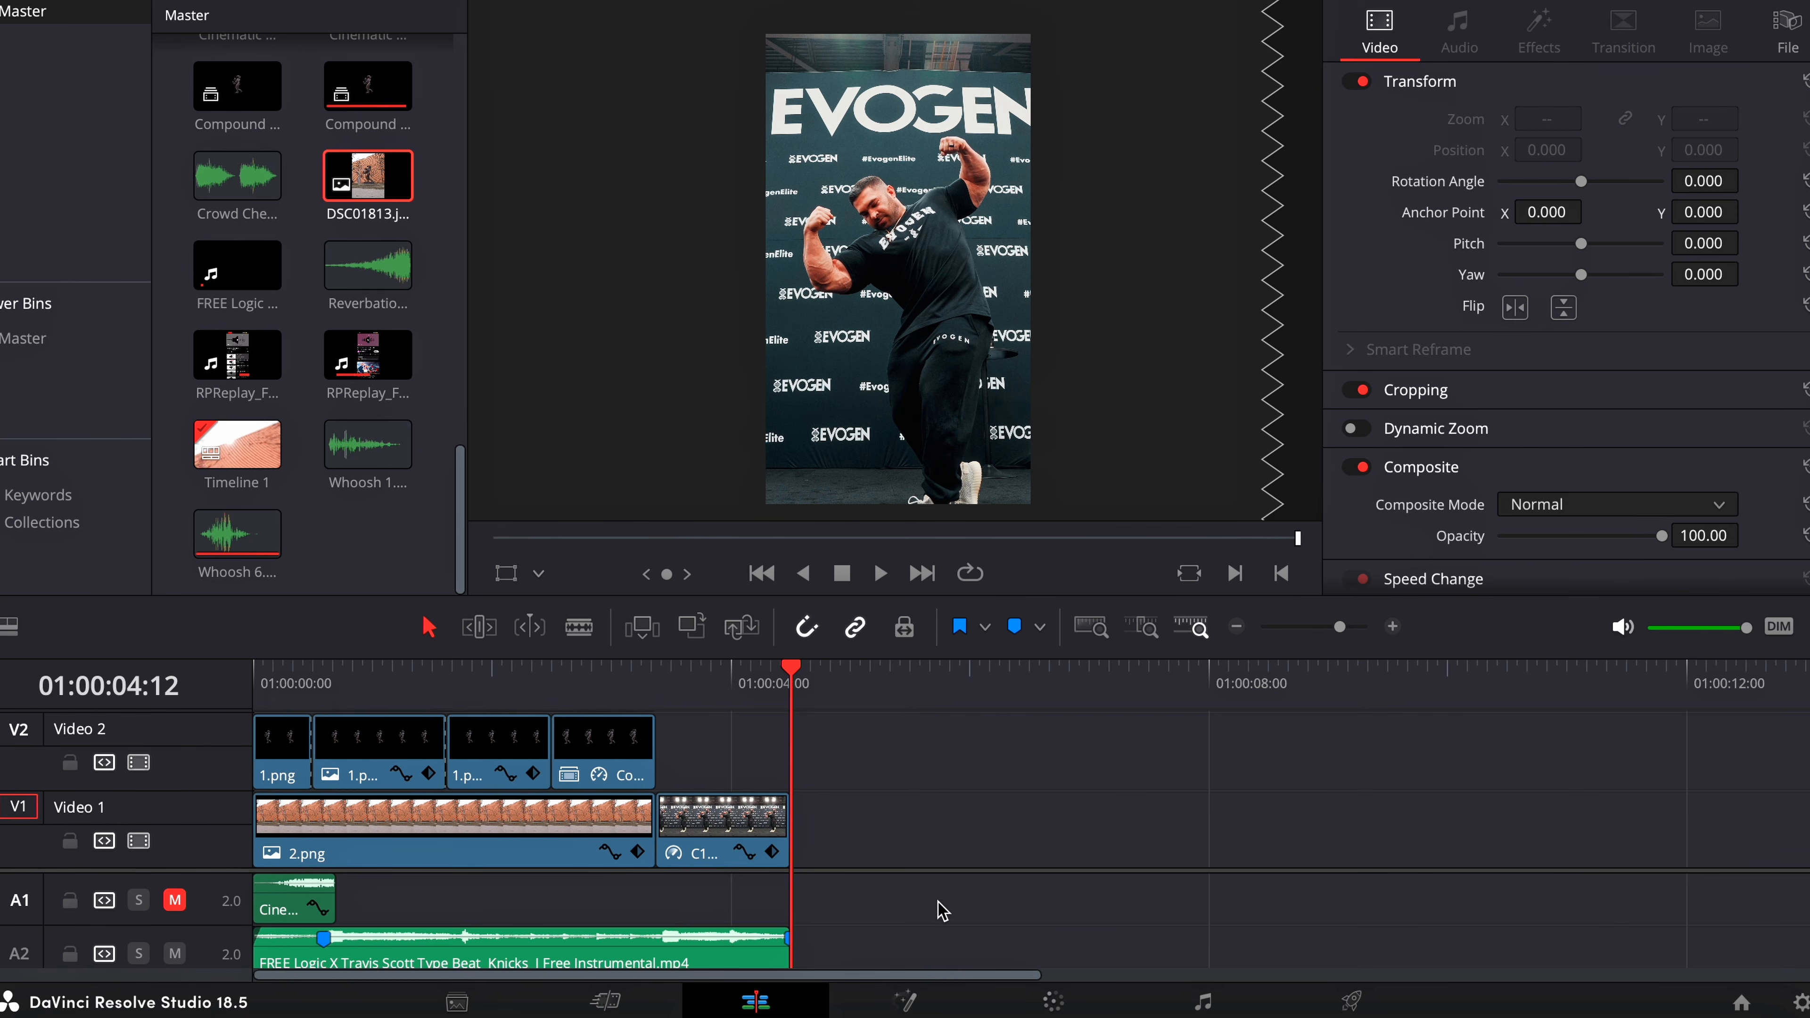
drag(914, 868, 915, 768)
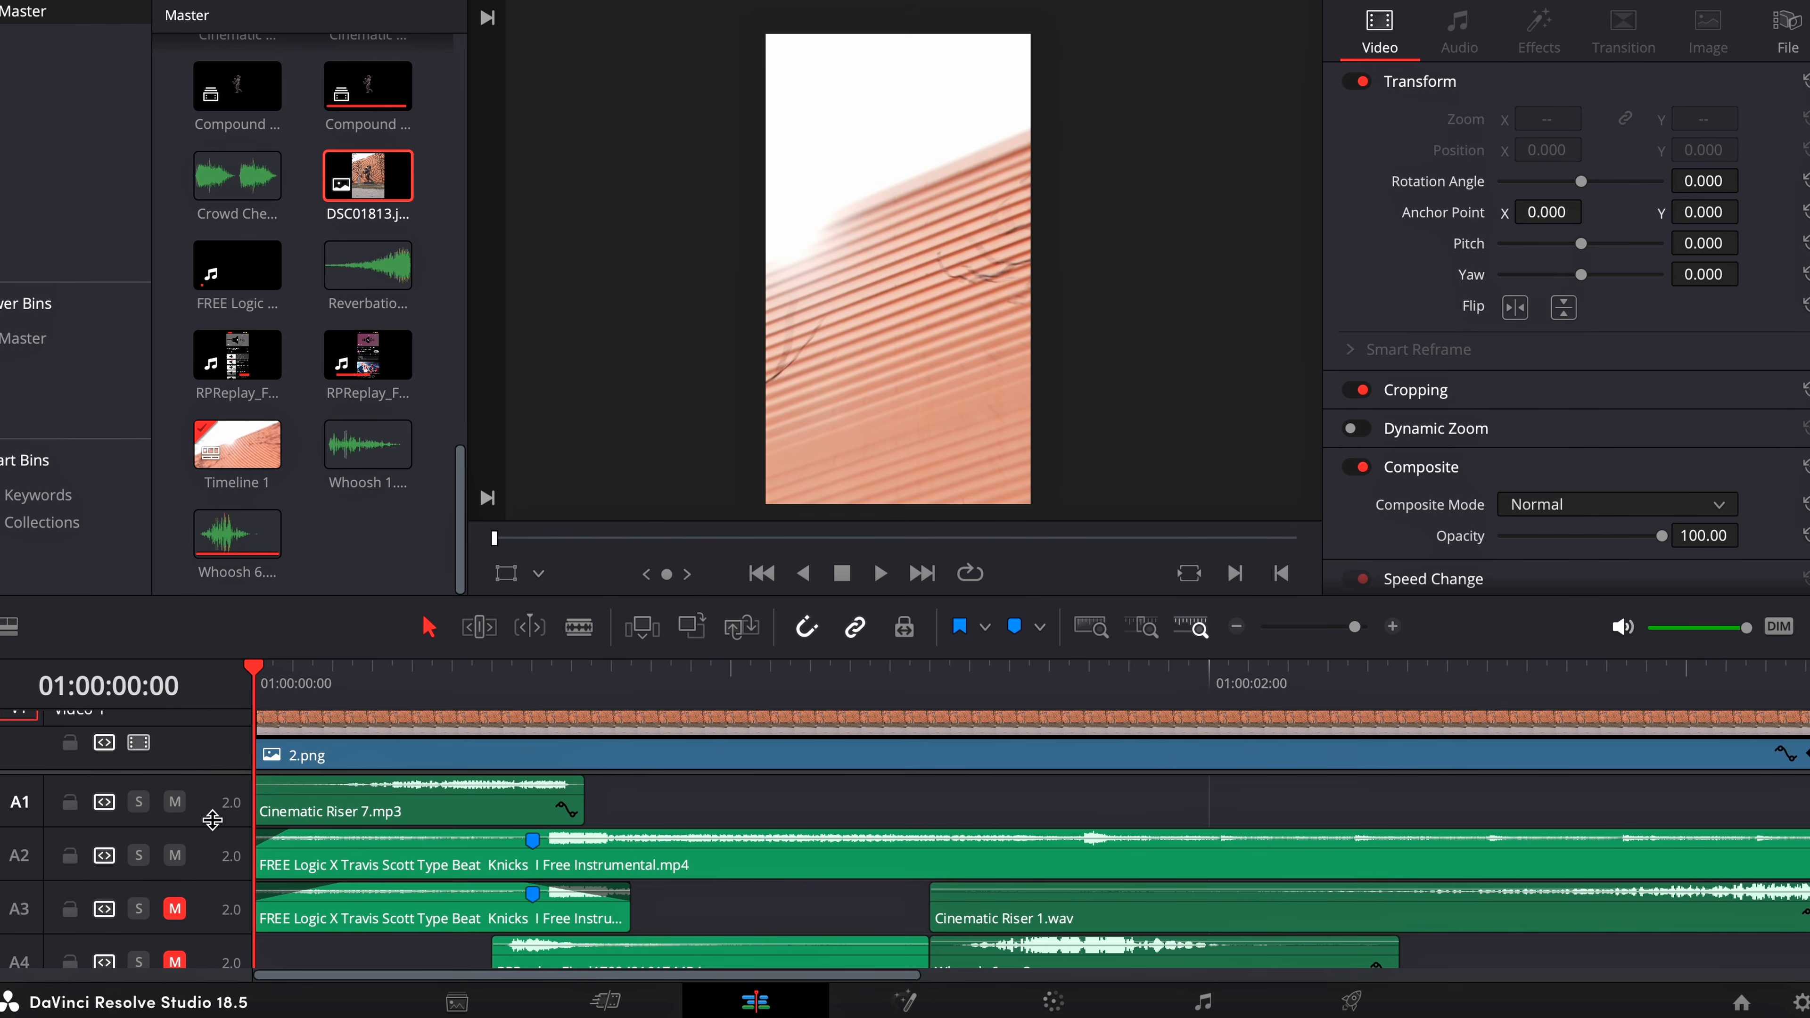
click(171, 807)
key(space)
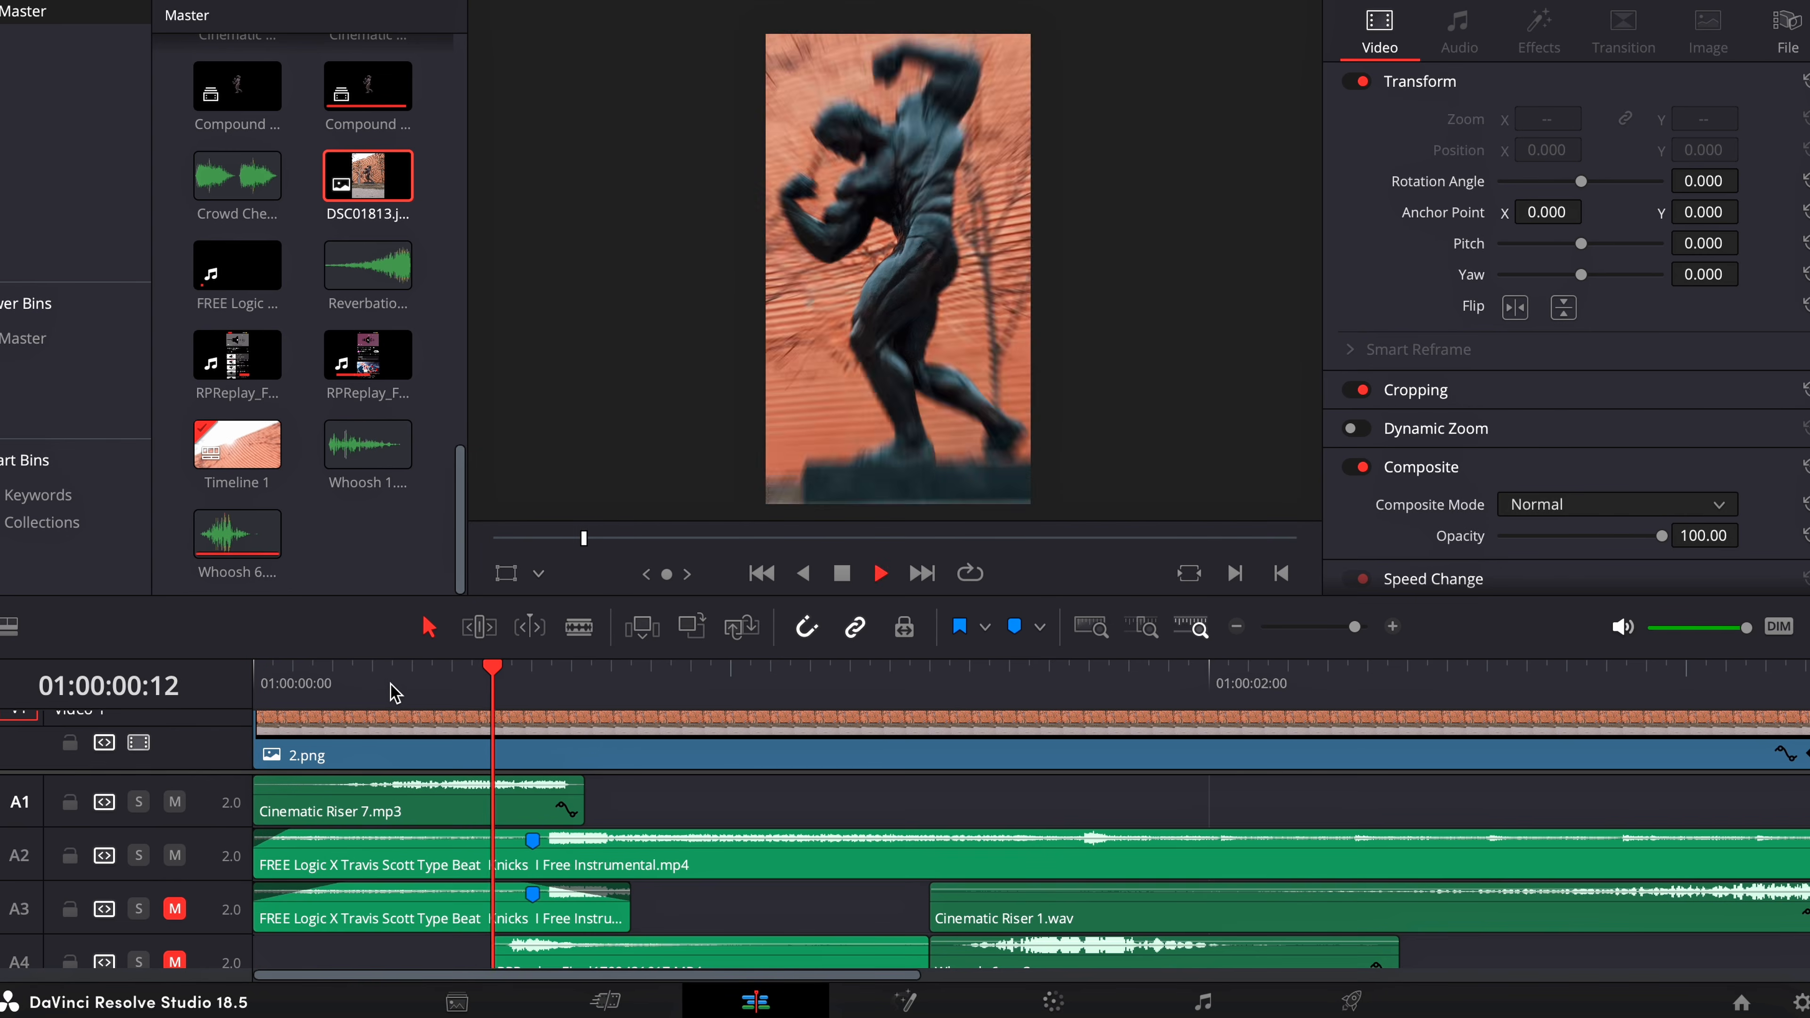
key(space)
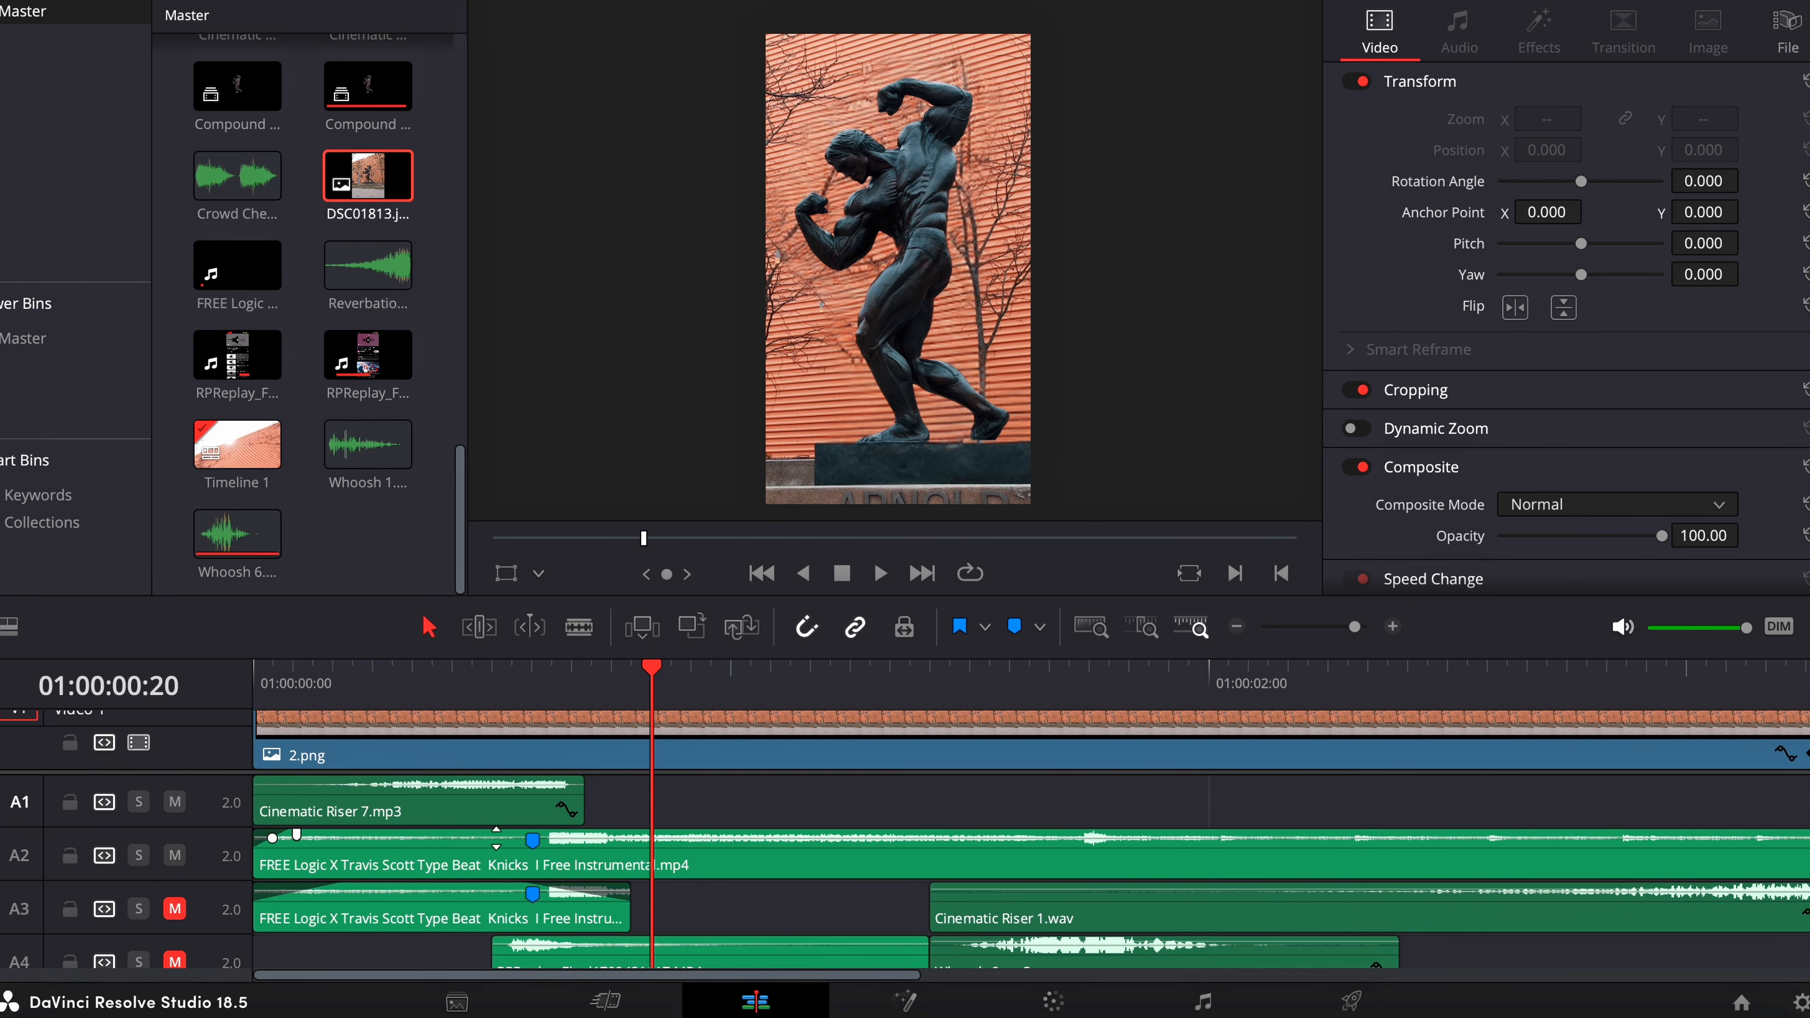
Unmute audio track A4 and play its first sound effect, RPReplay_Final1709421017.MP4, from 01:00:00:12
scroll(474, 784, down, 1)
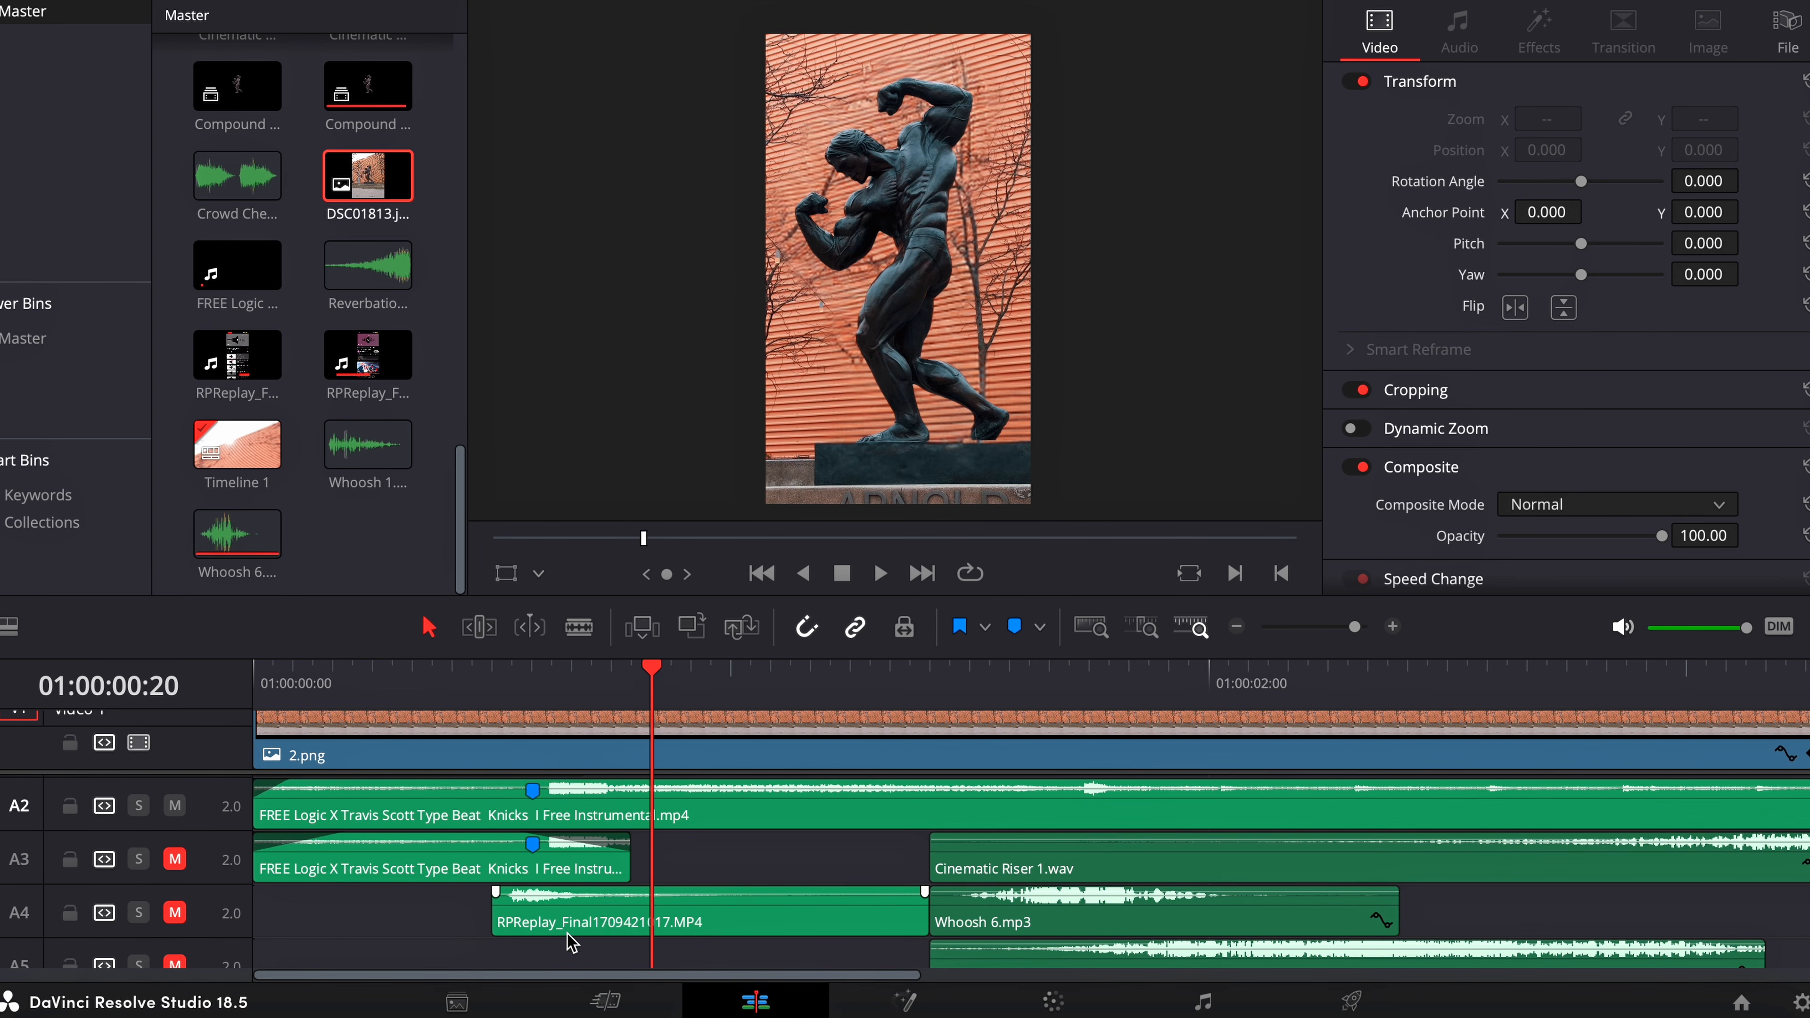
scroll(817, 865, up, 1)
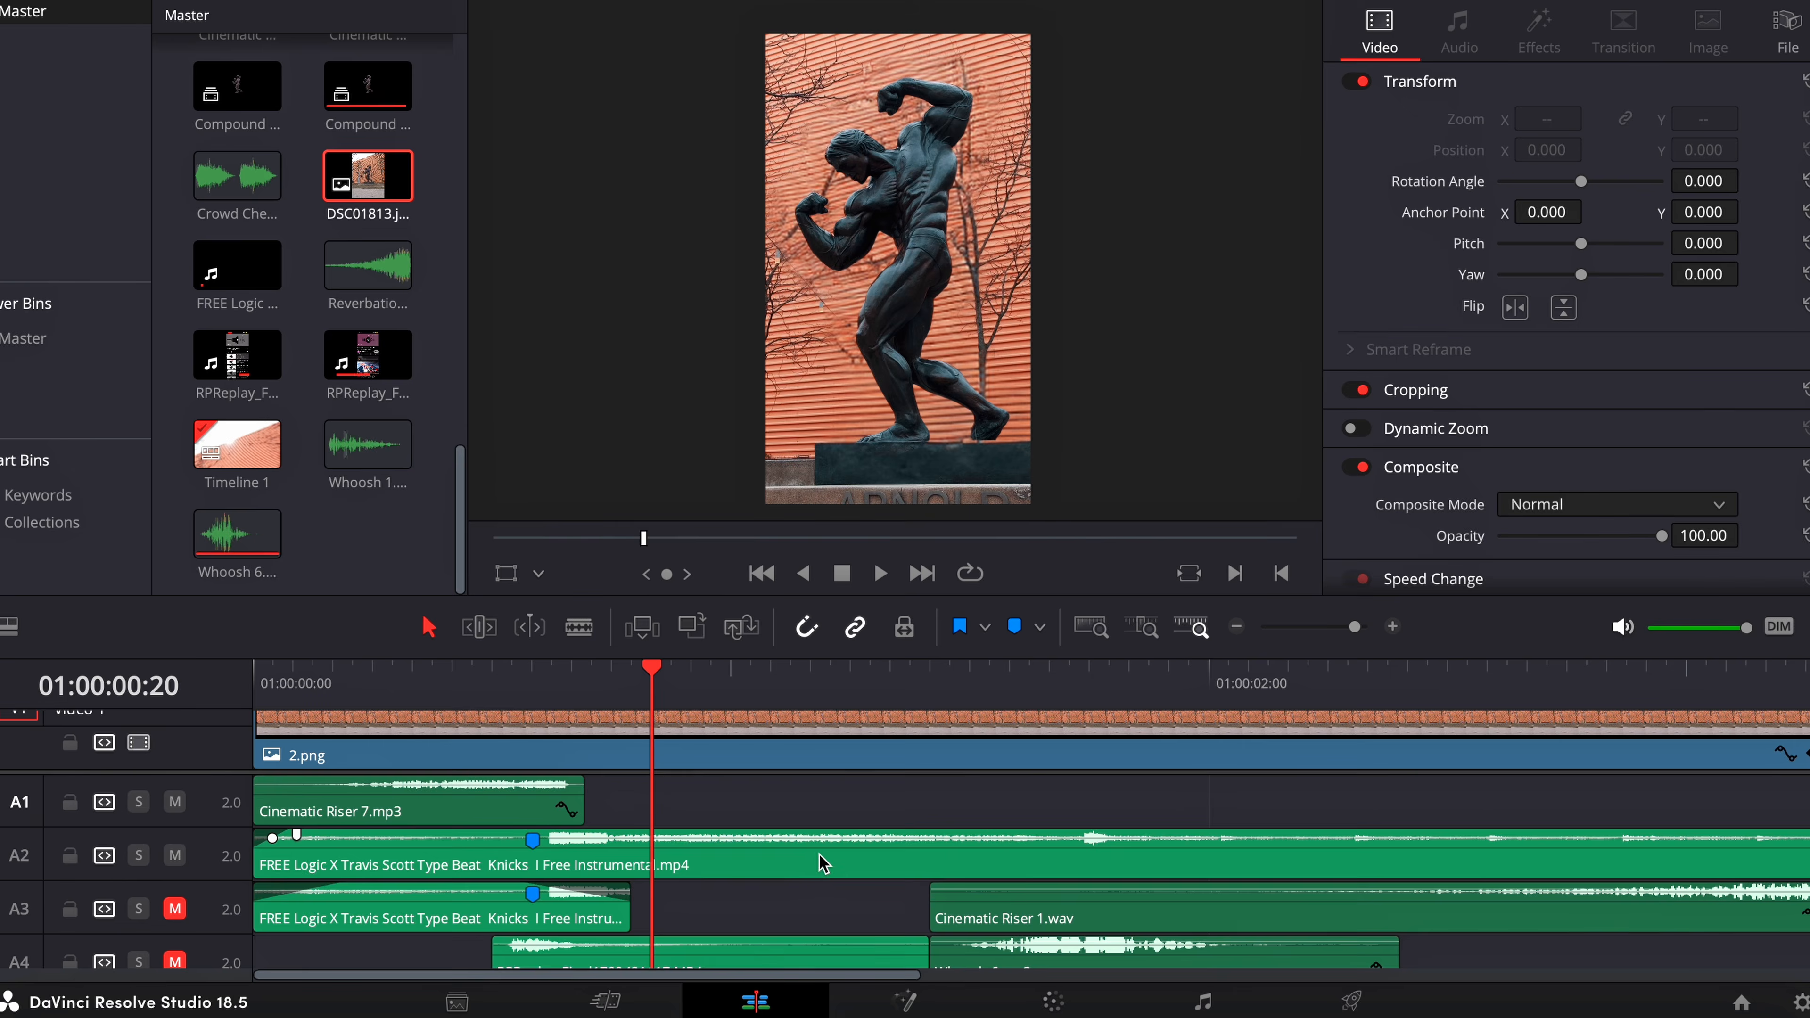
scroll(820, 864, down, 1)
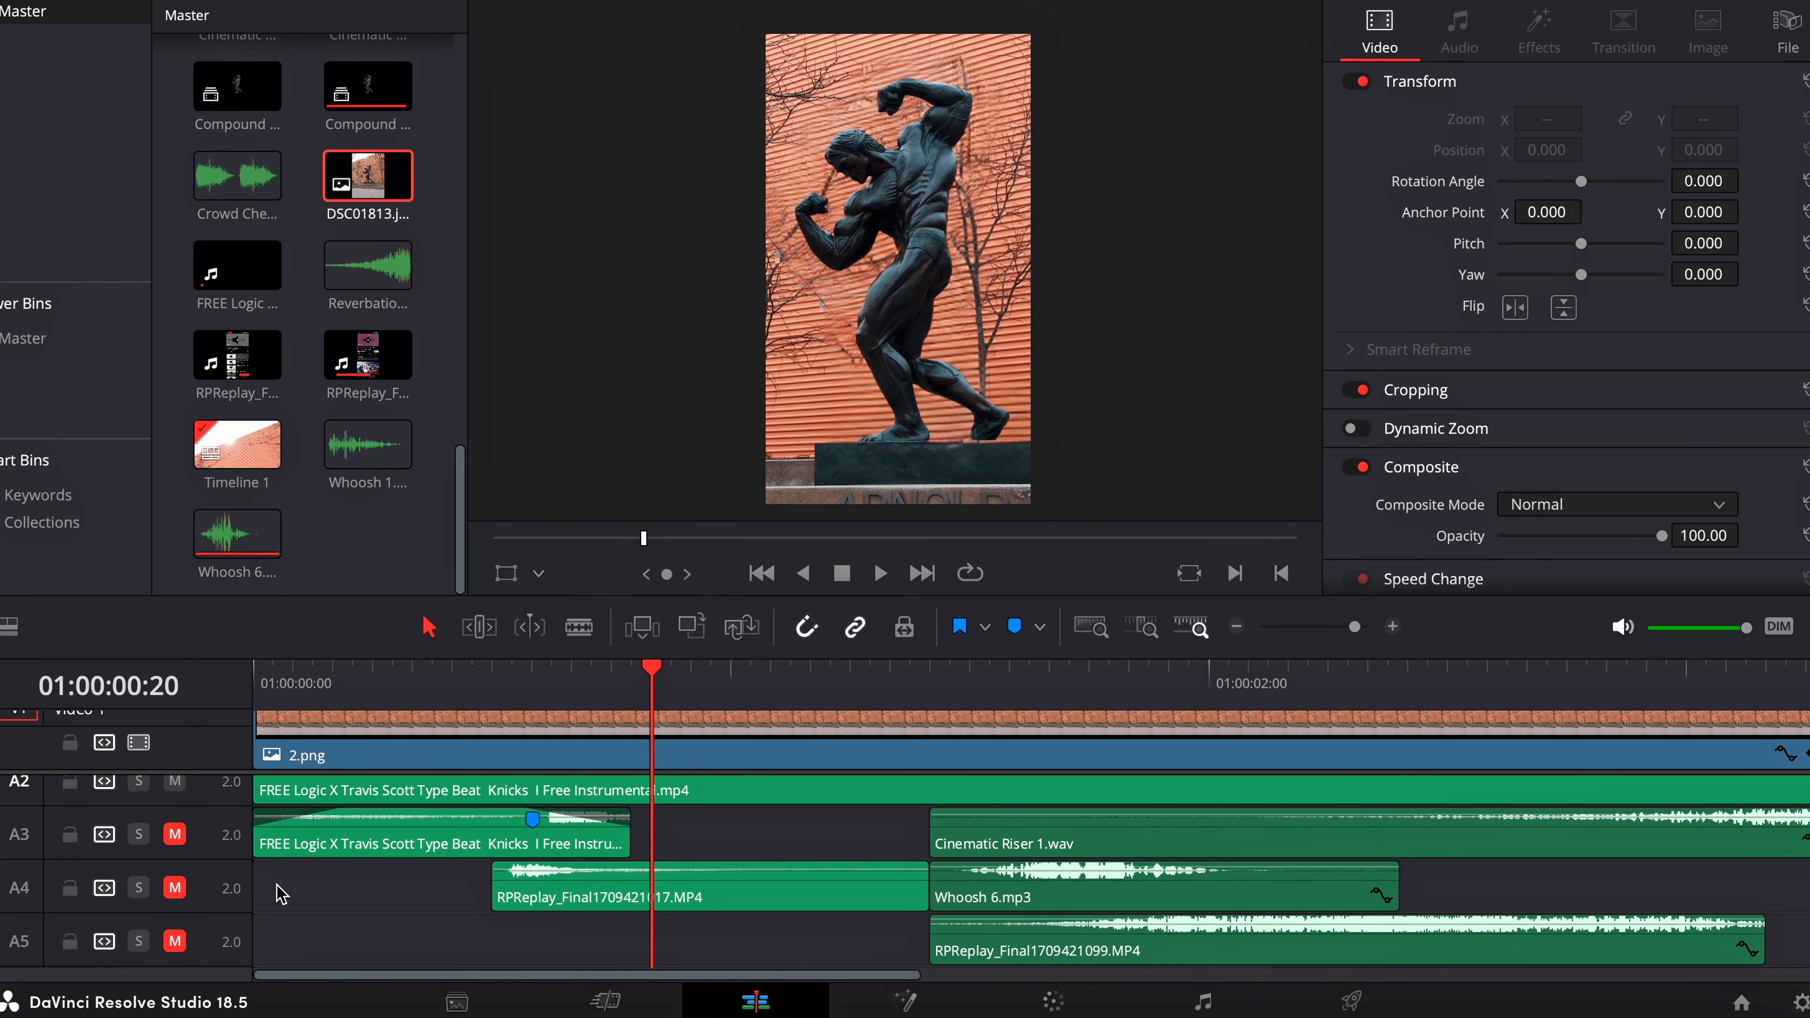
click(174, 887)
mouse_move(489, 690)
mouse_down()
mouse_move(550, 689)
mouse_move(493, 690)
mouse_up()
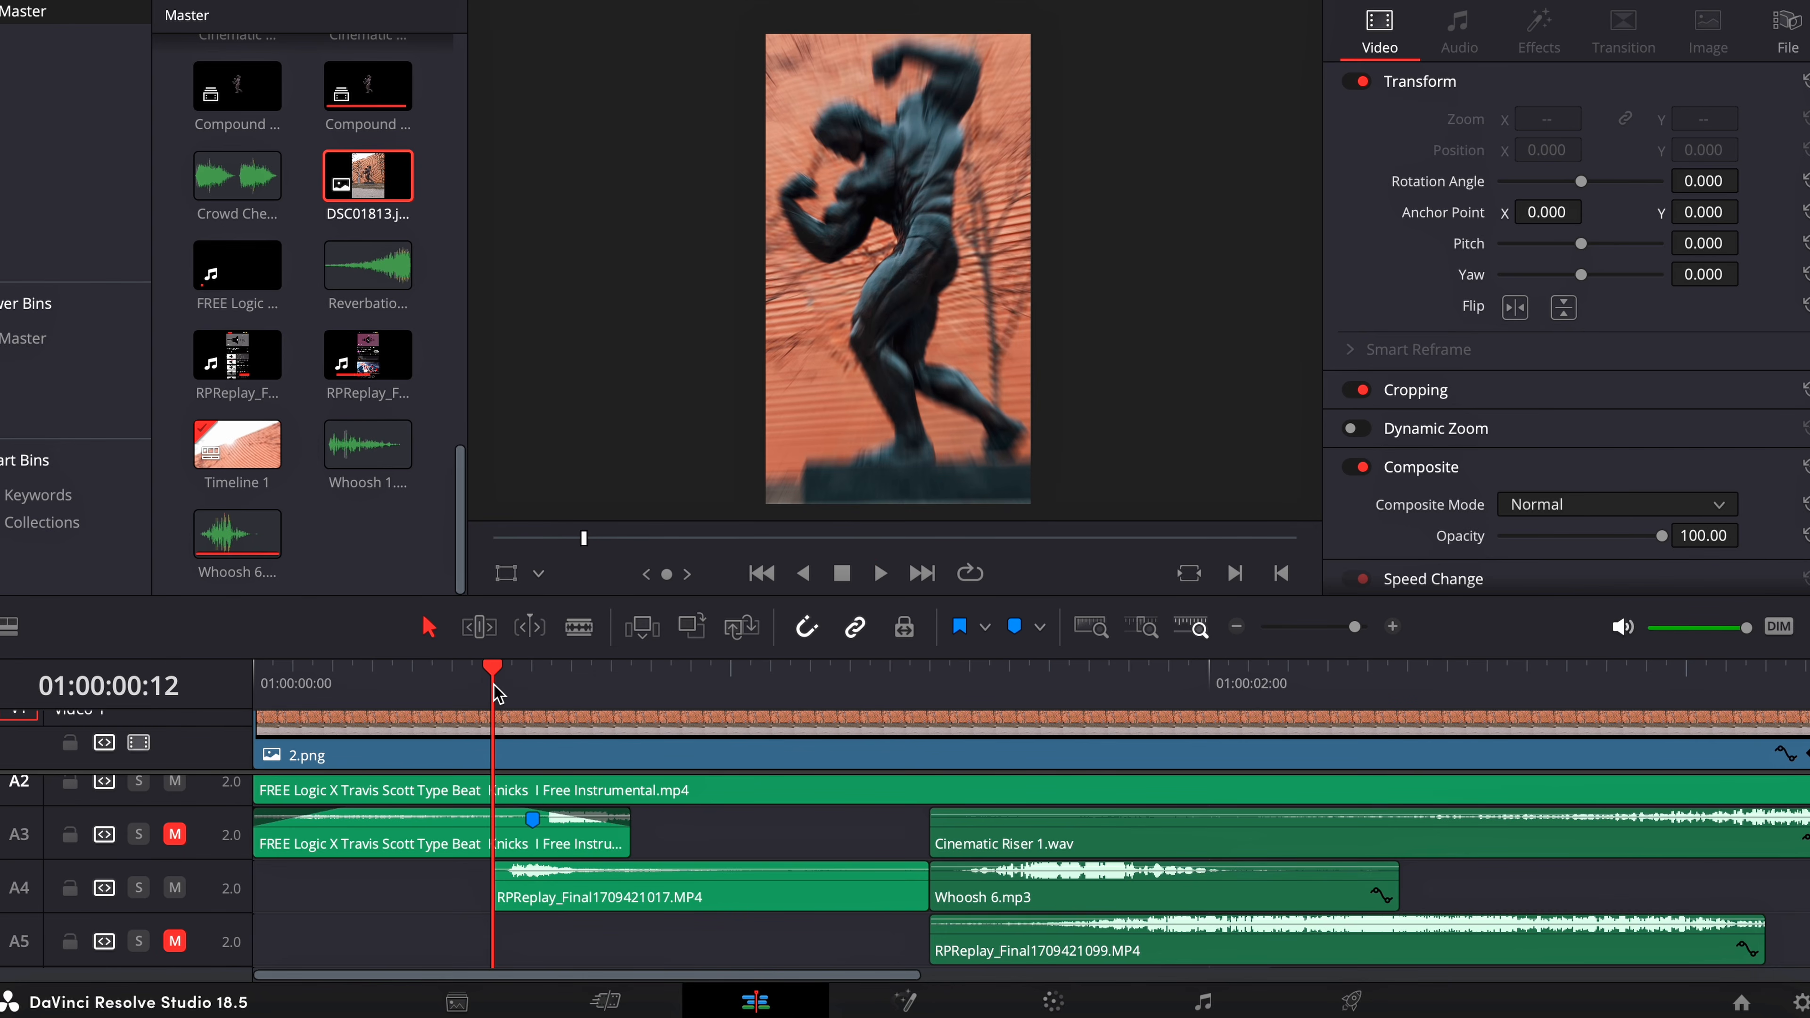
key(space)
key(space)
Play the section beginning at Whoosh 6.mp3 on A4 to check the whoosh against the statue movement
scroll(1016, 805, up, 2)
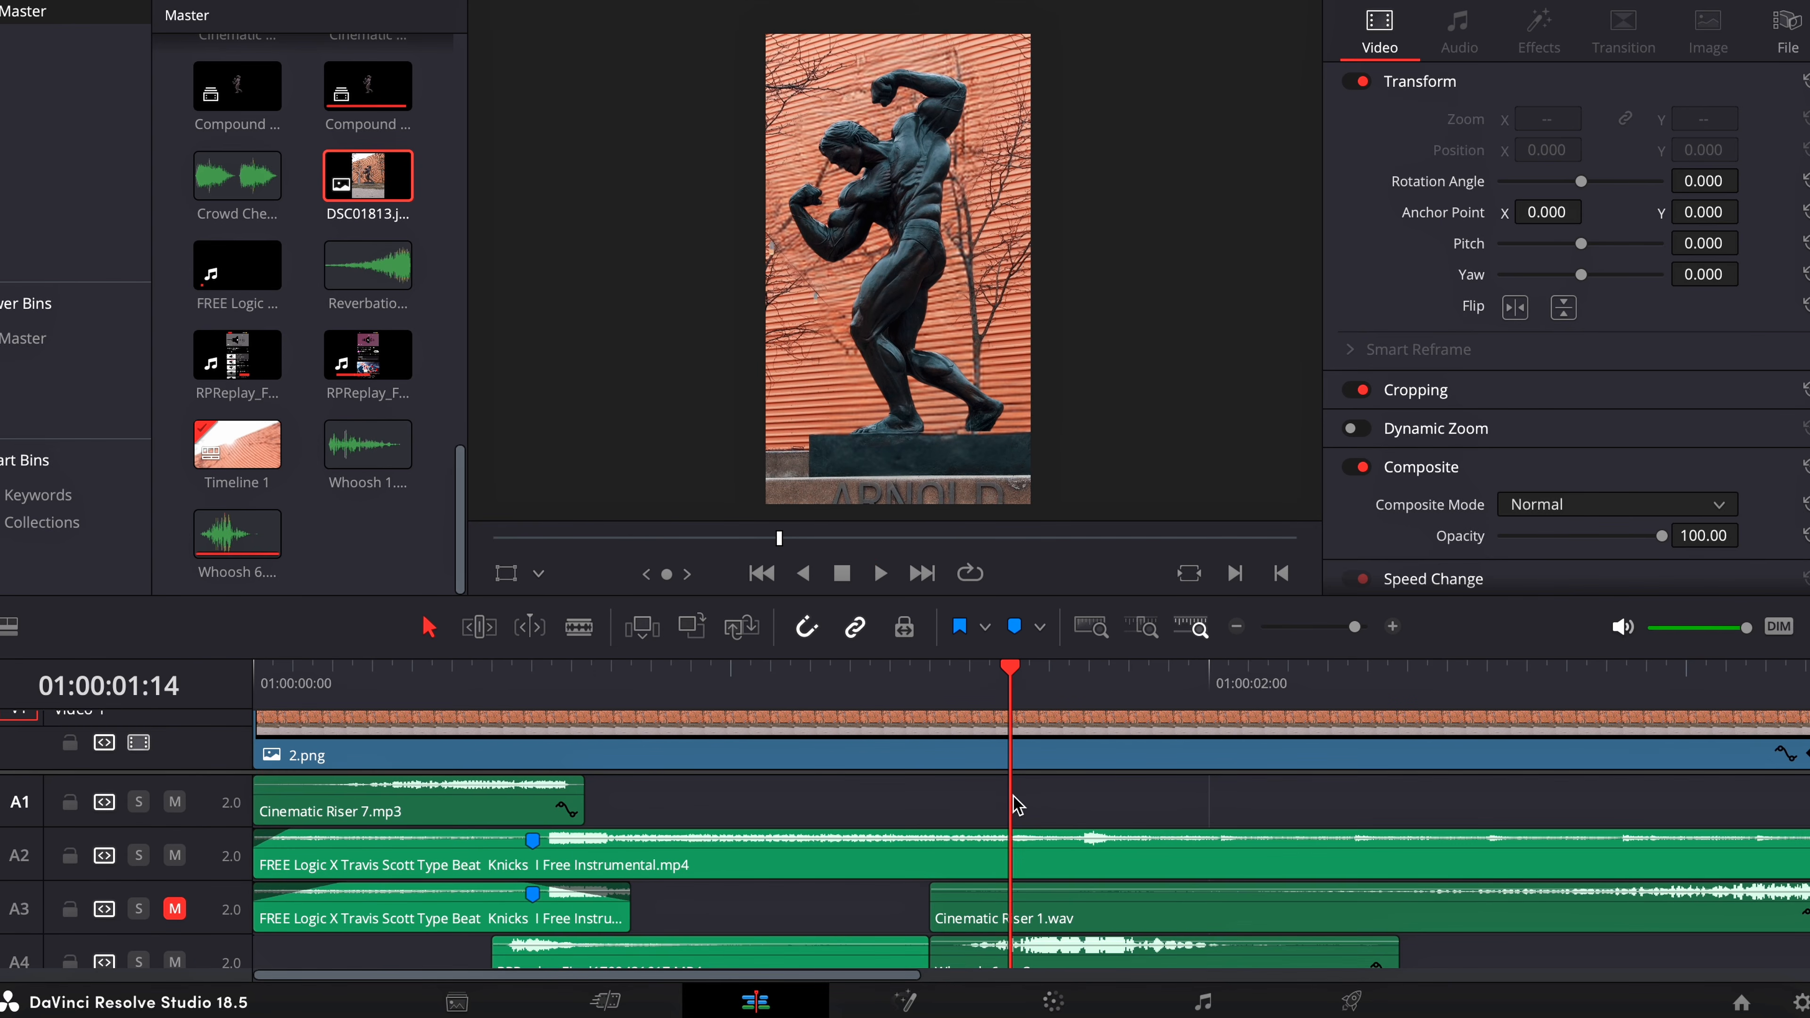
click(1240, 628)
scroll(846, 869, down, 2)
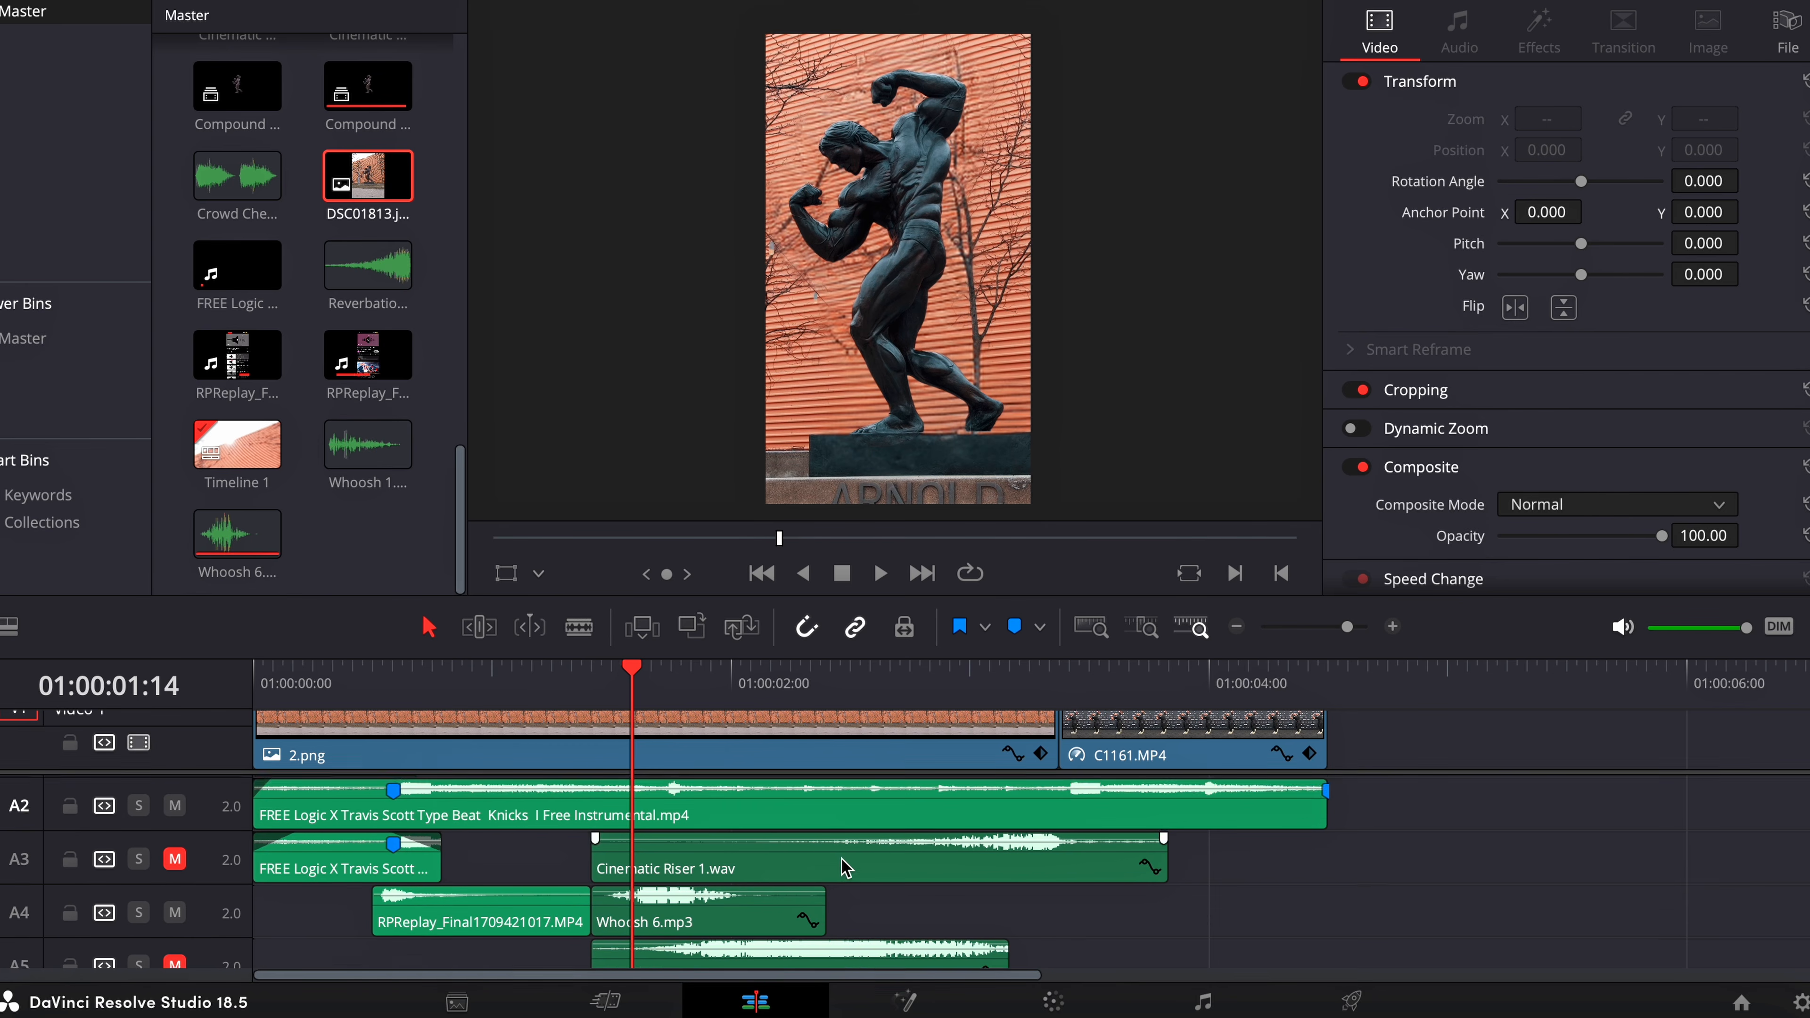
scroll(846, 868, down, 1)
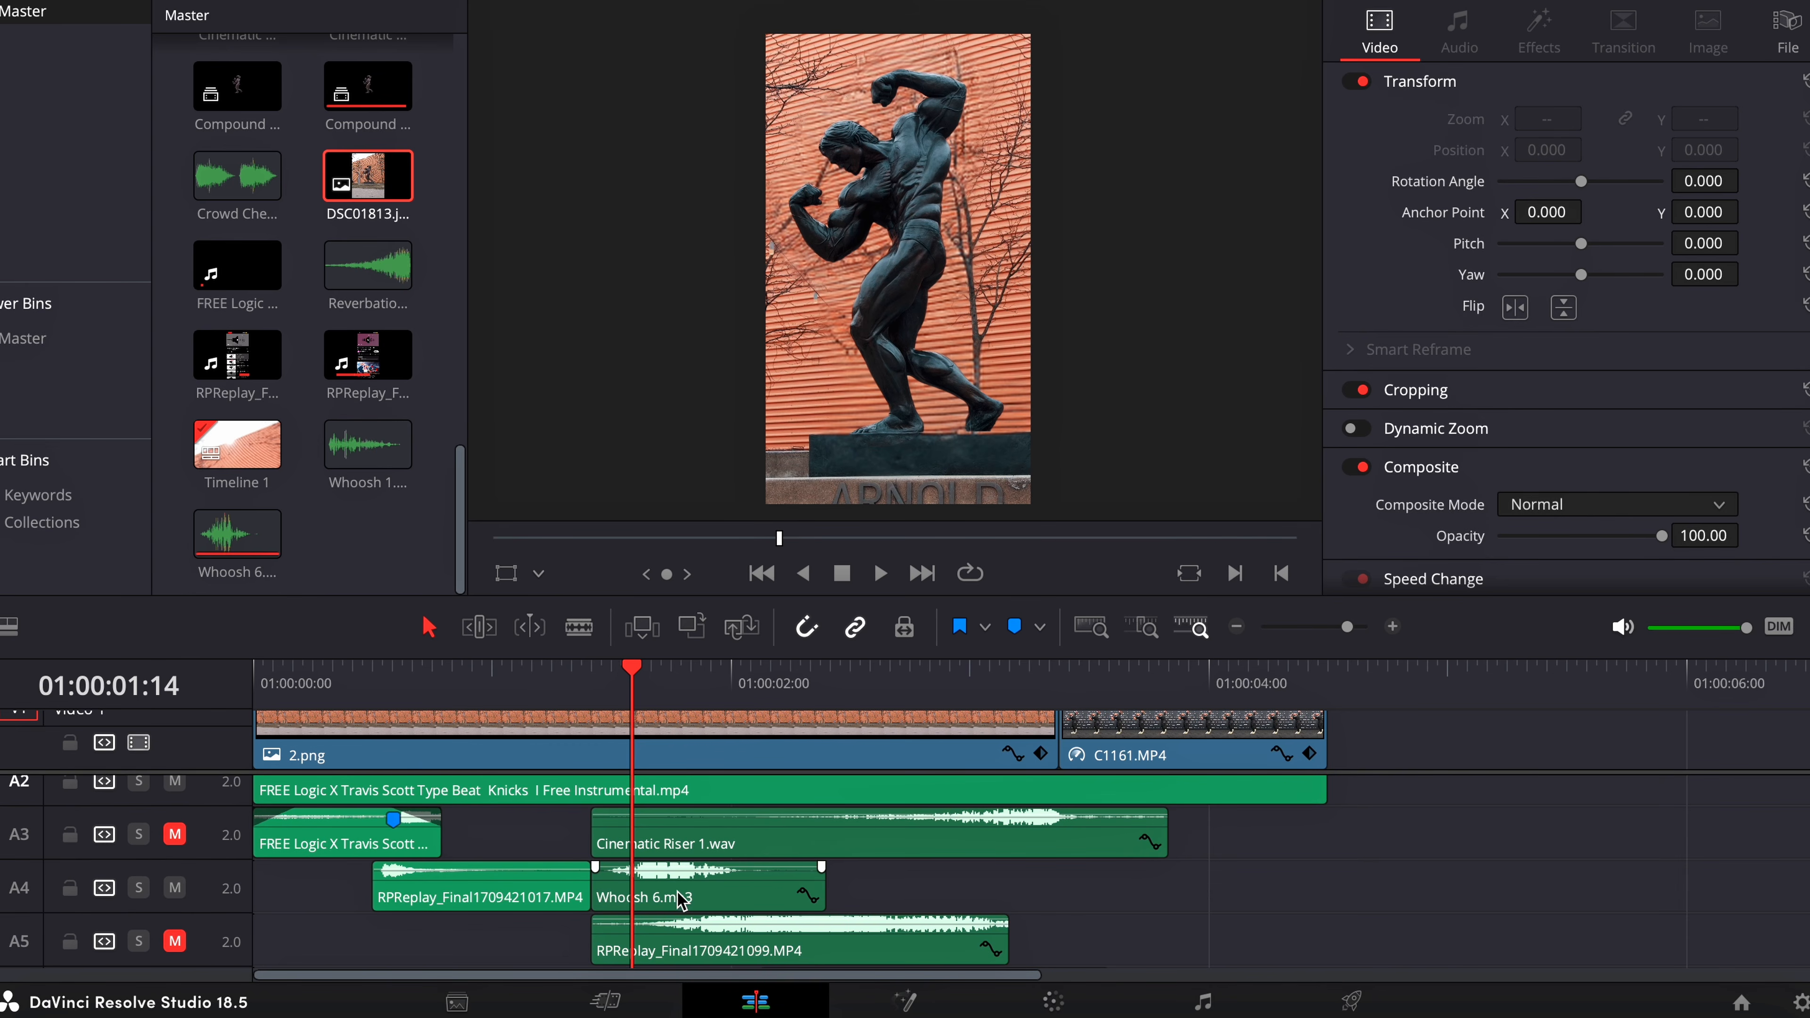
click(593, 695)
key(space)
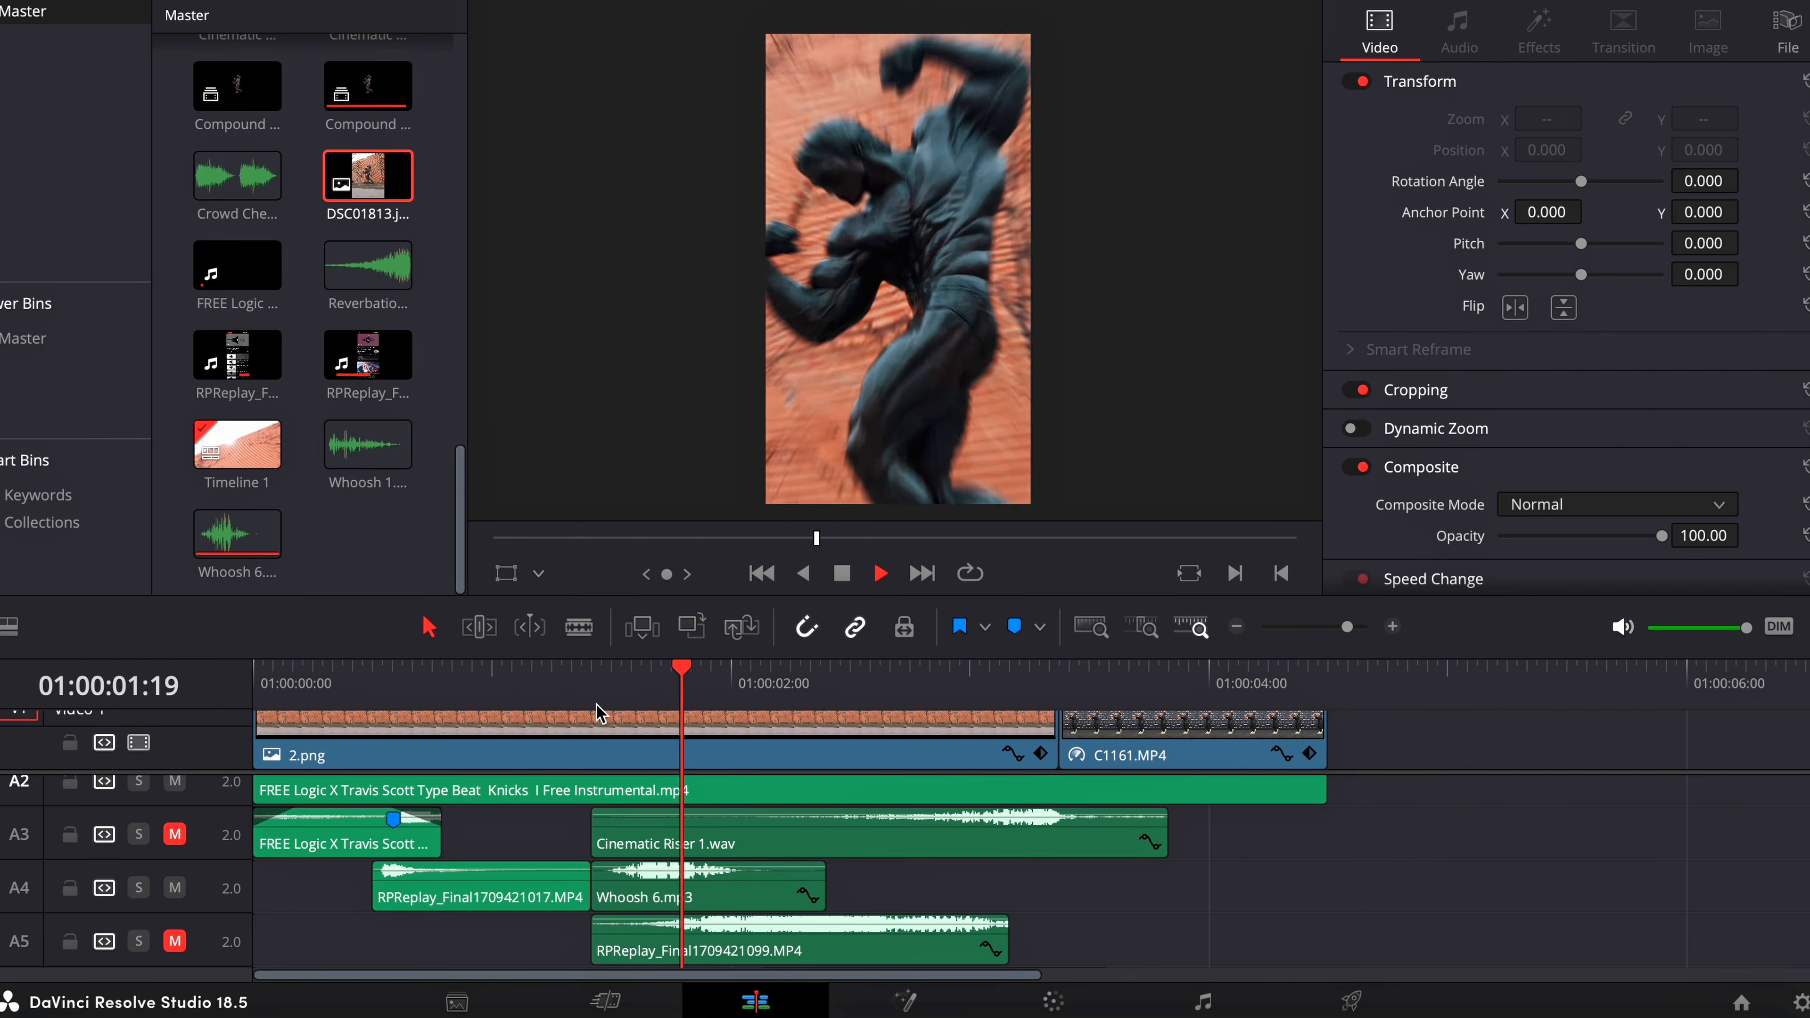
click(611, 689)
key(space)
key(space)
Unmute audio tracks A5 and A6, which hold the two RPReplay_Final1709421099.MP4 sound effects
scroll(655, 820, up, 3)
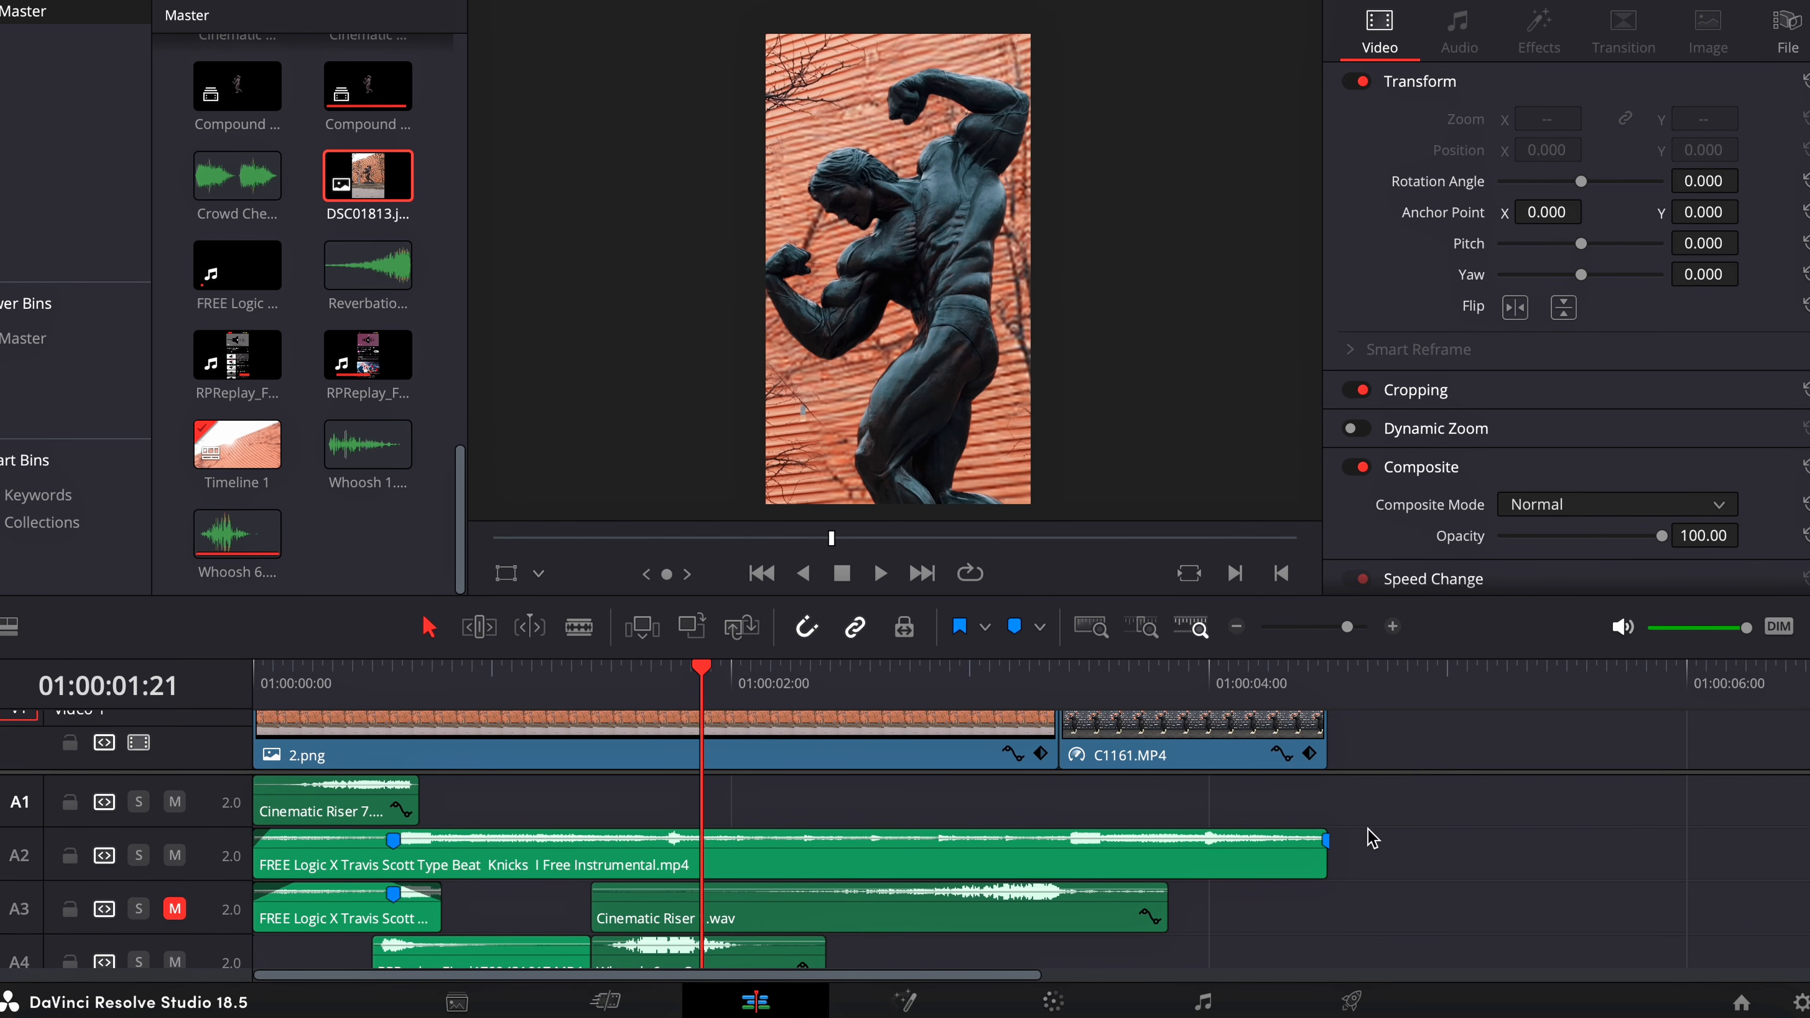
scroll(764, 880, down, 1)
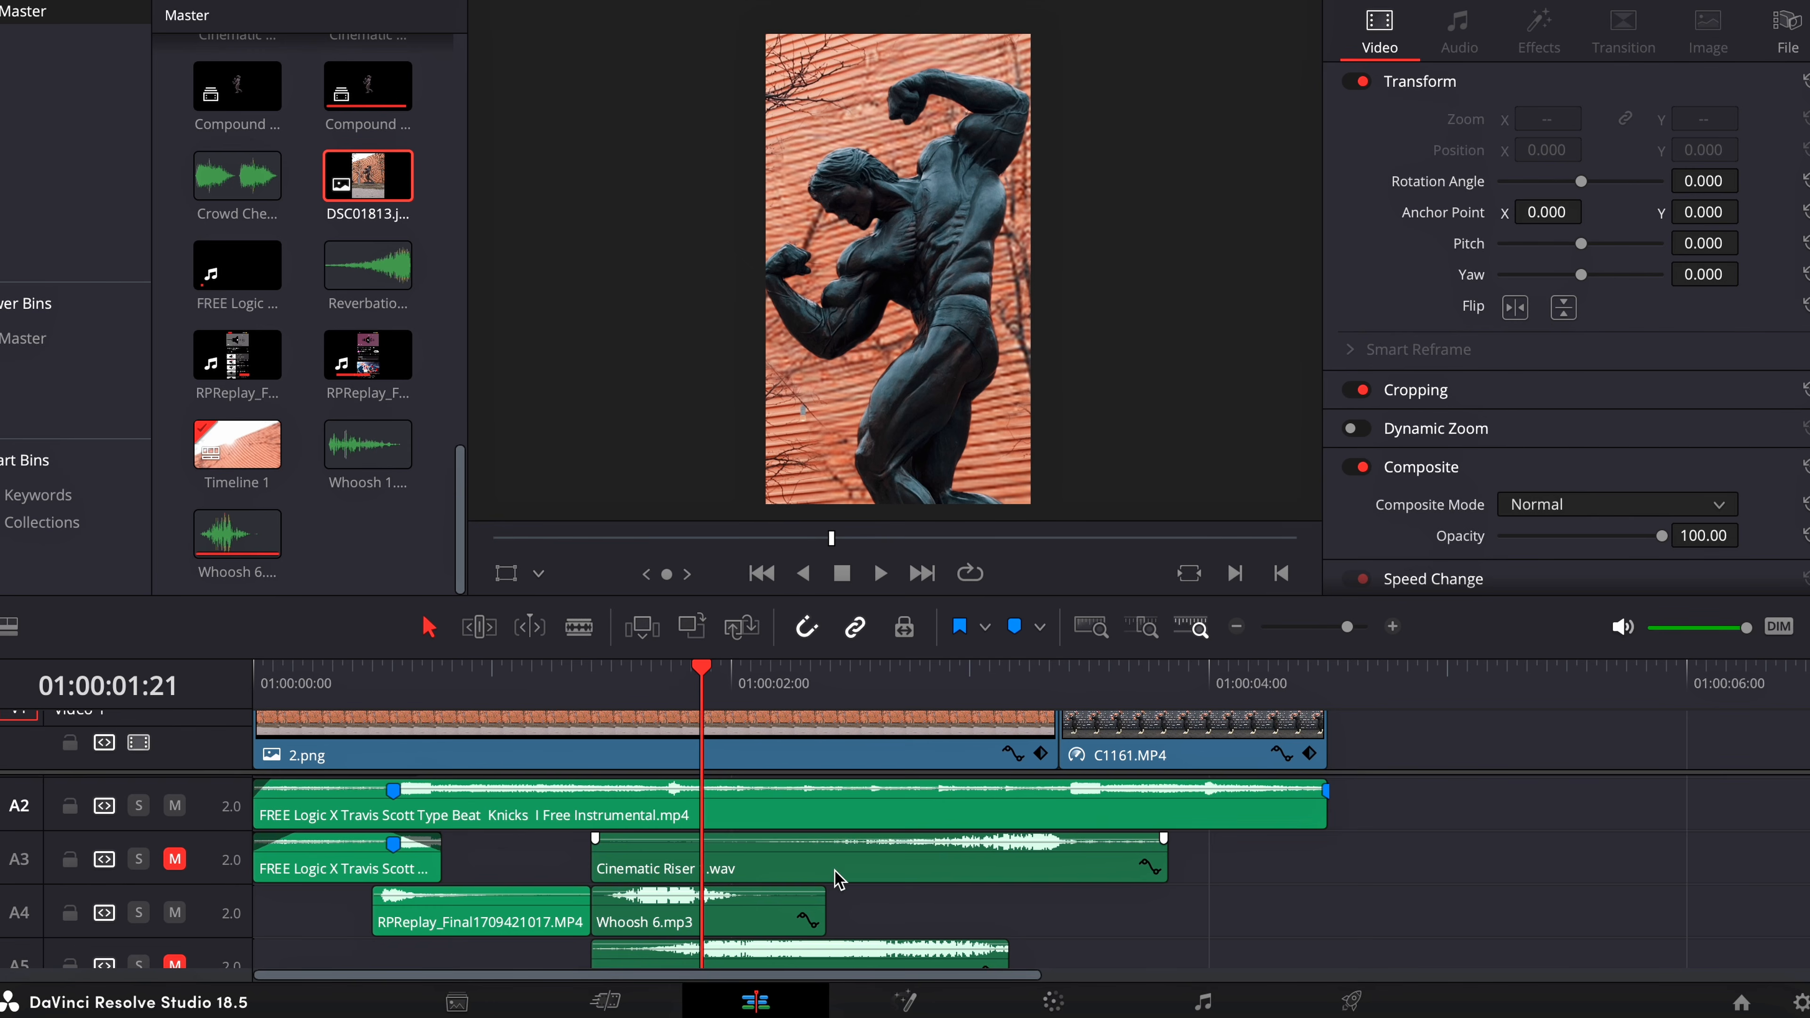
scroll(837, 881, down, 1)
scroll(324, 934, down, 1)
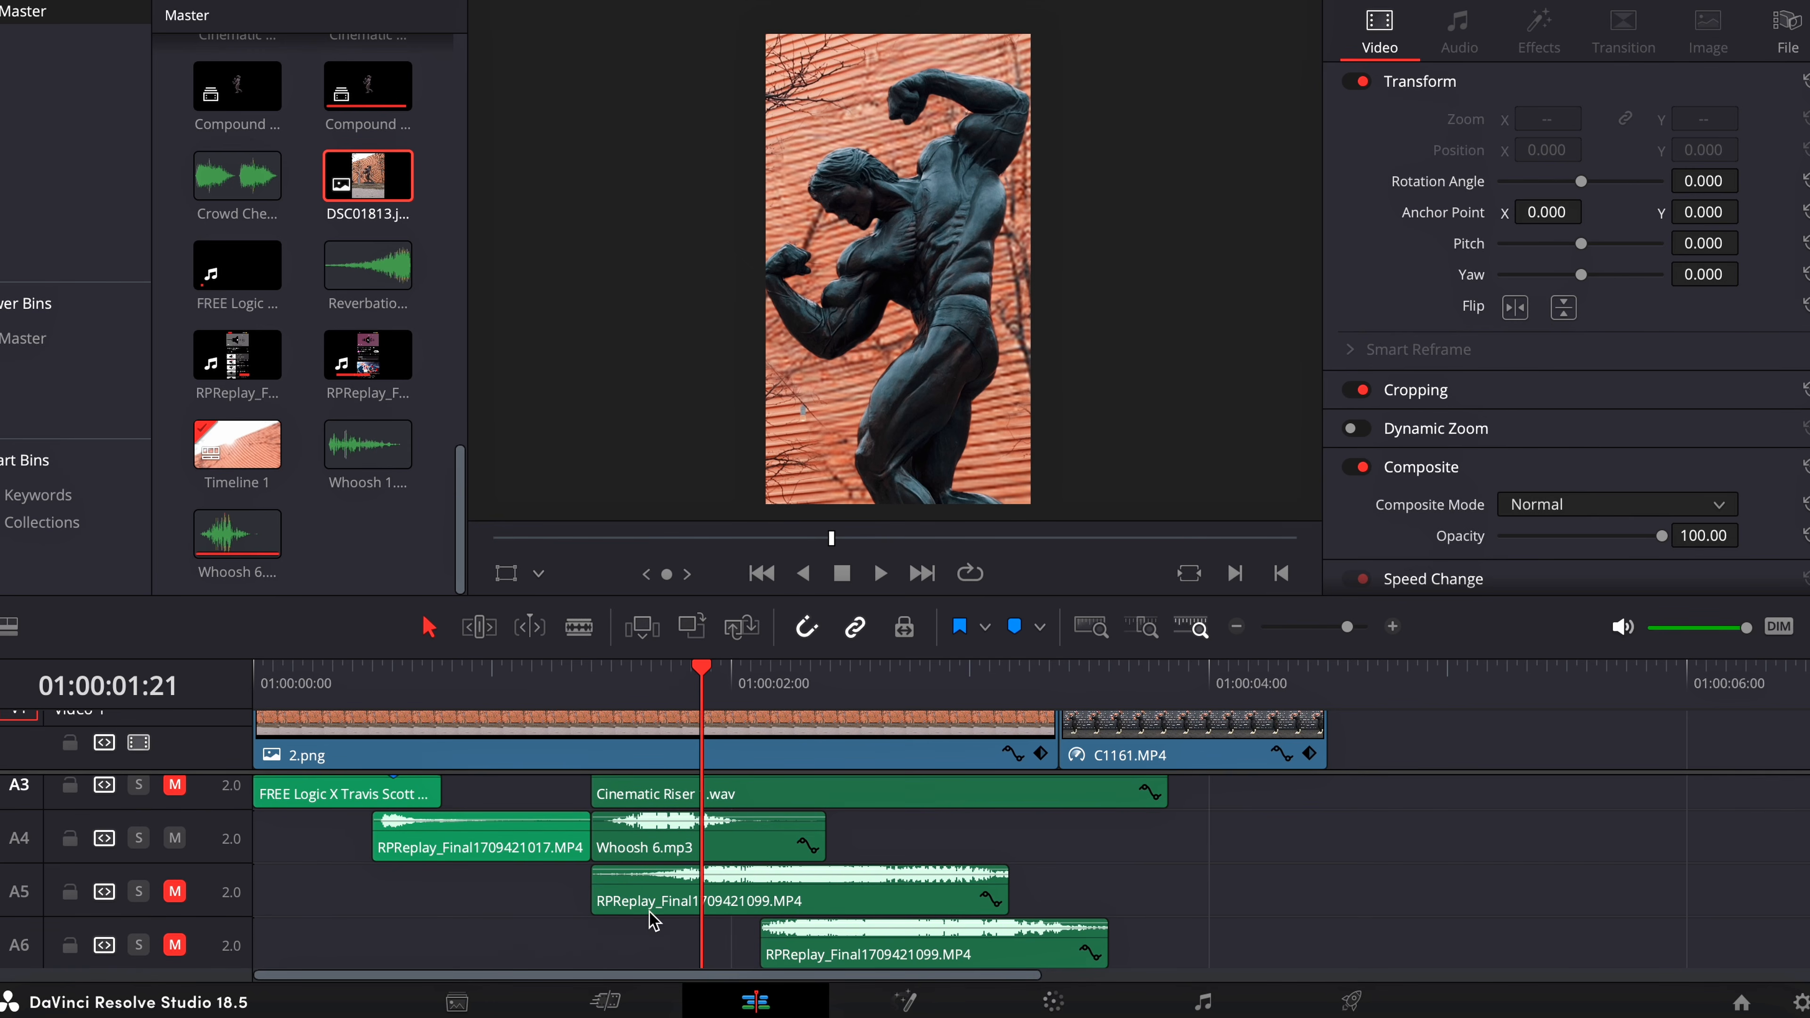
click(179, 892)
scroll(492, 892, down, 1)
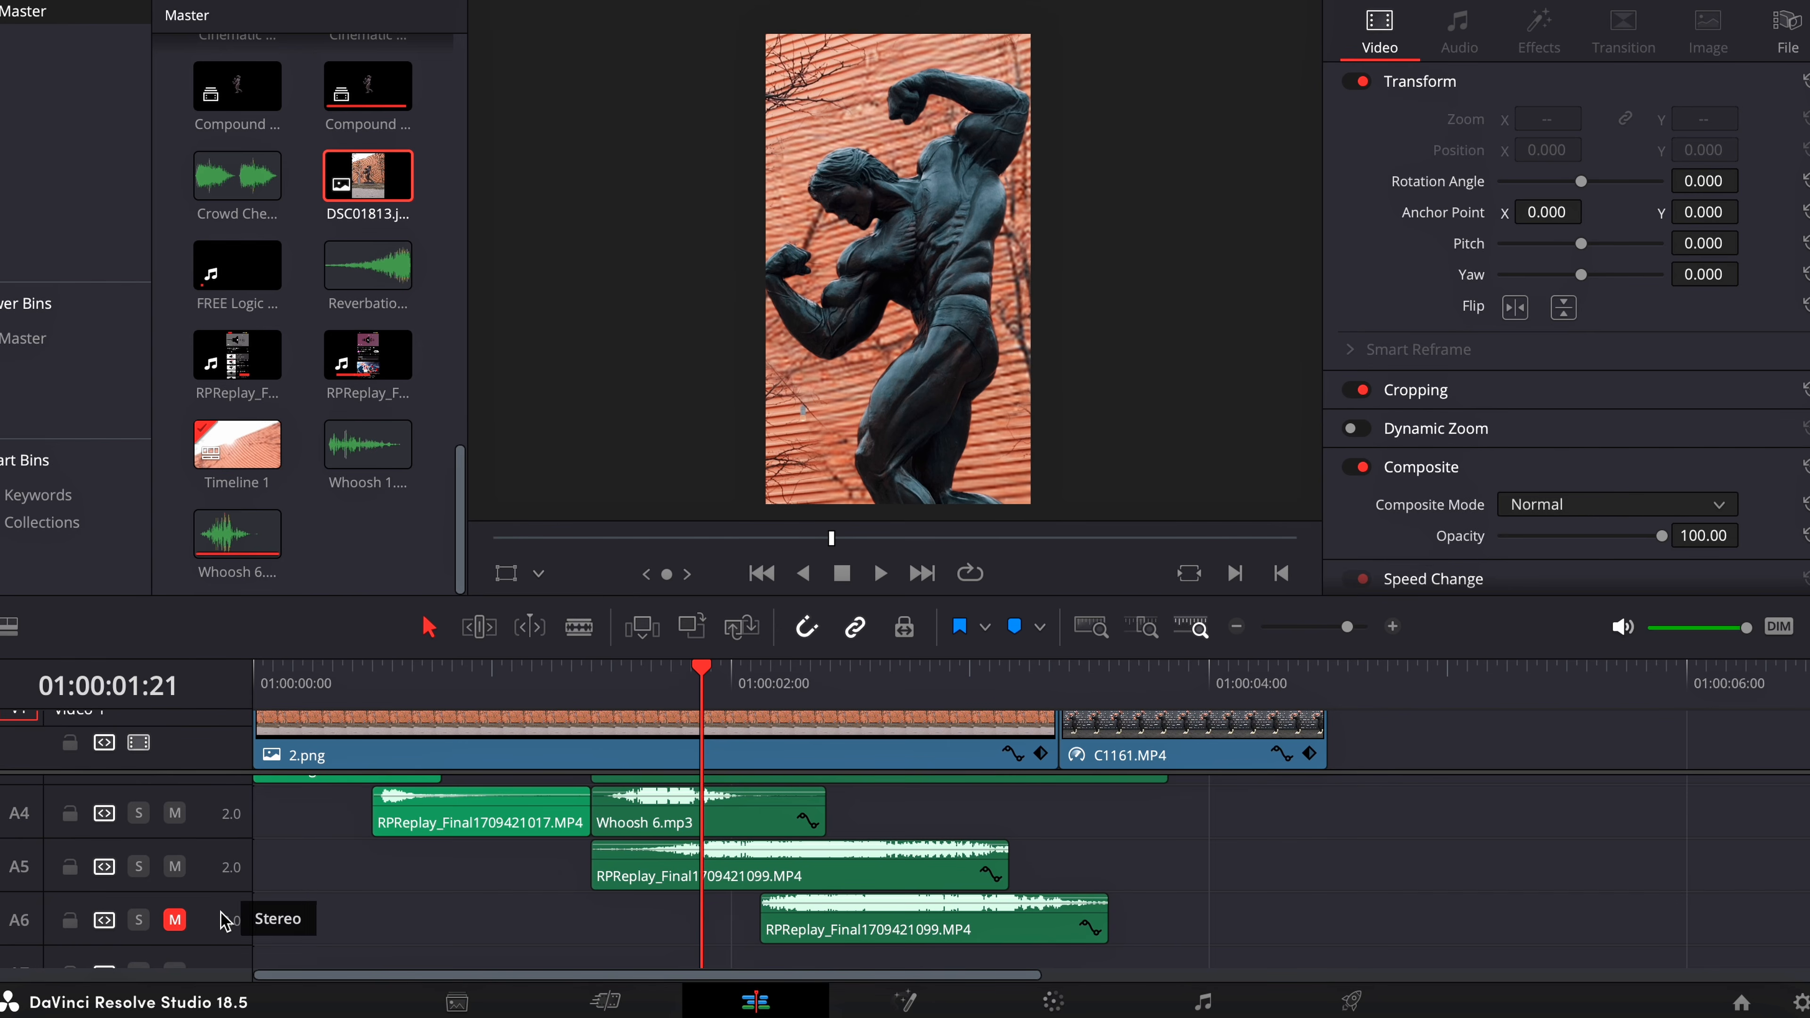
click(174, 920)
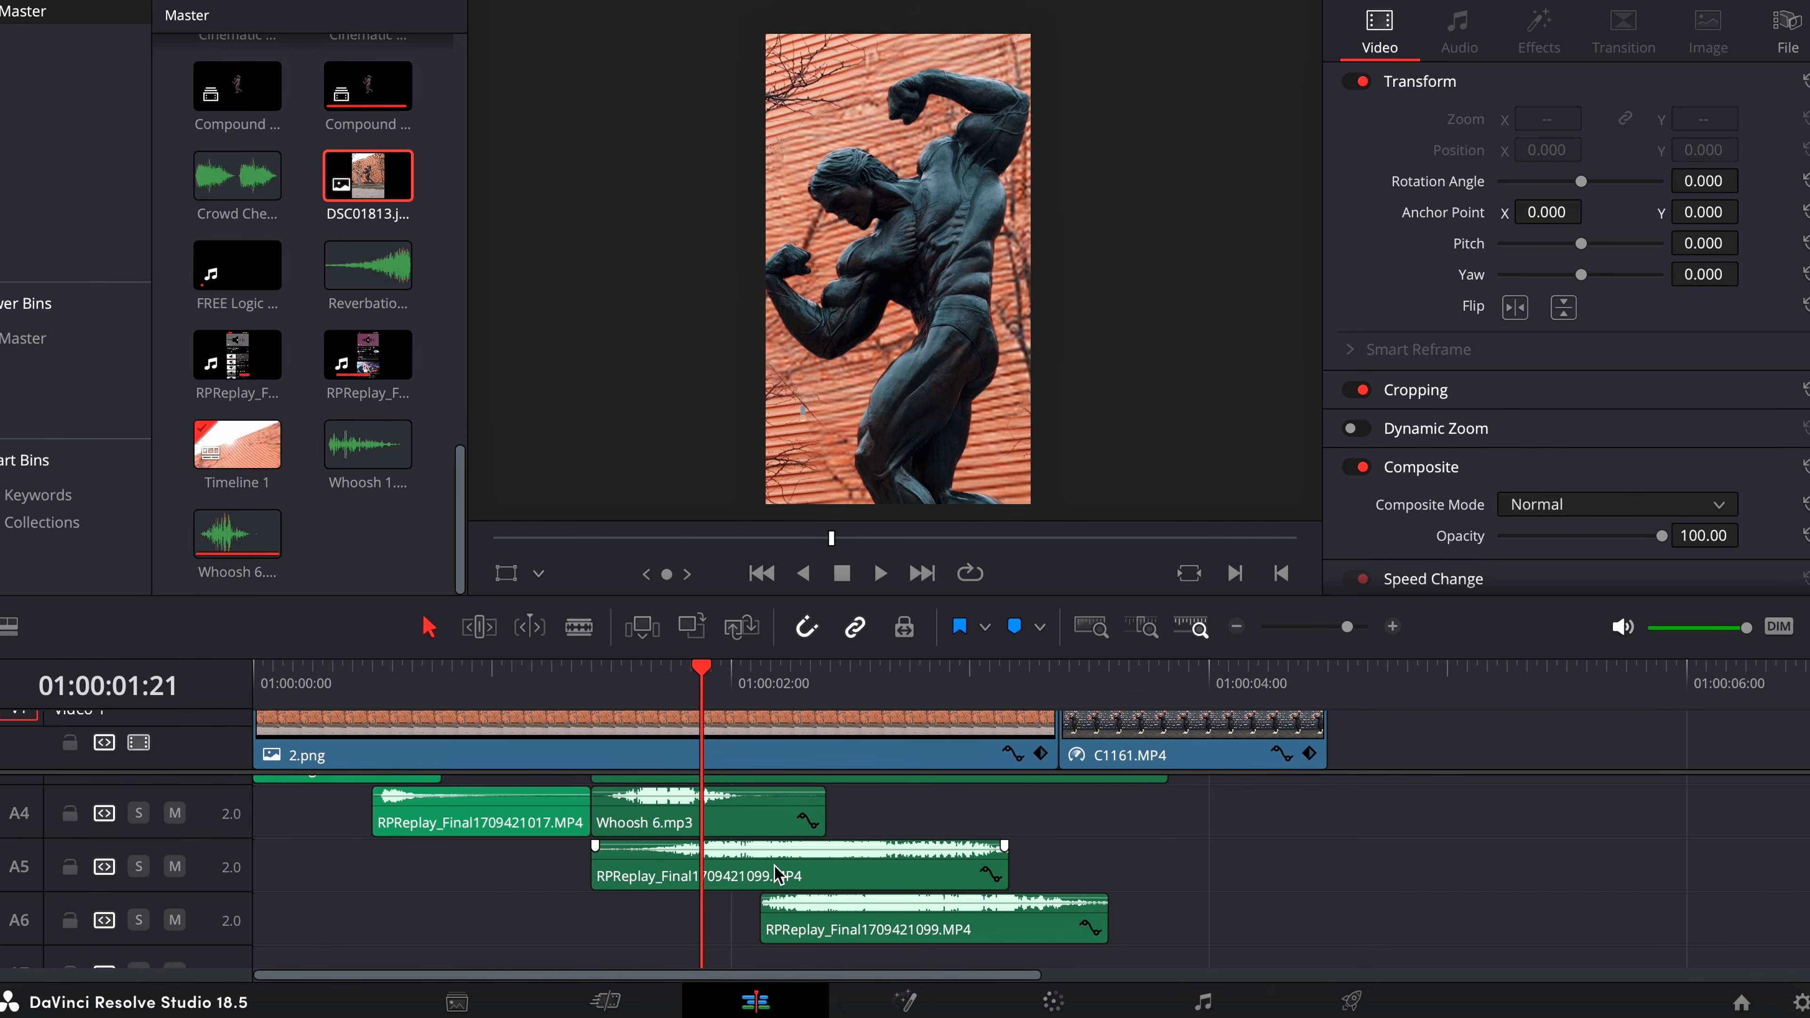
Play the overlapping A5 and A6 sound effects through to 01:00:03:10 in the C1161.MP4 clip
click(639, 690)
key(space)
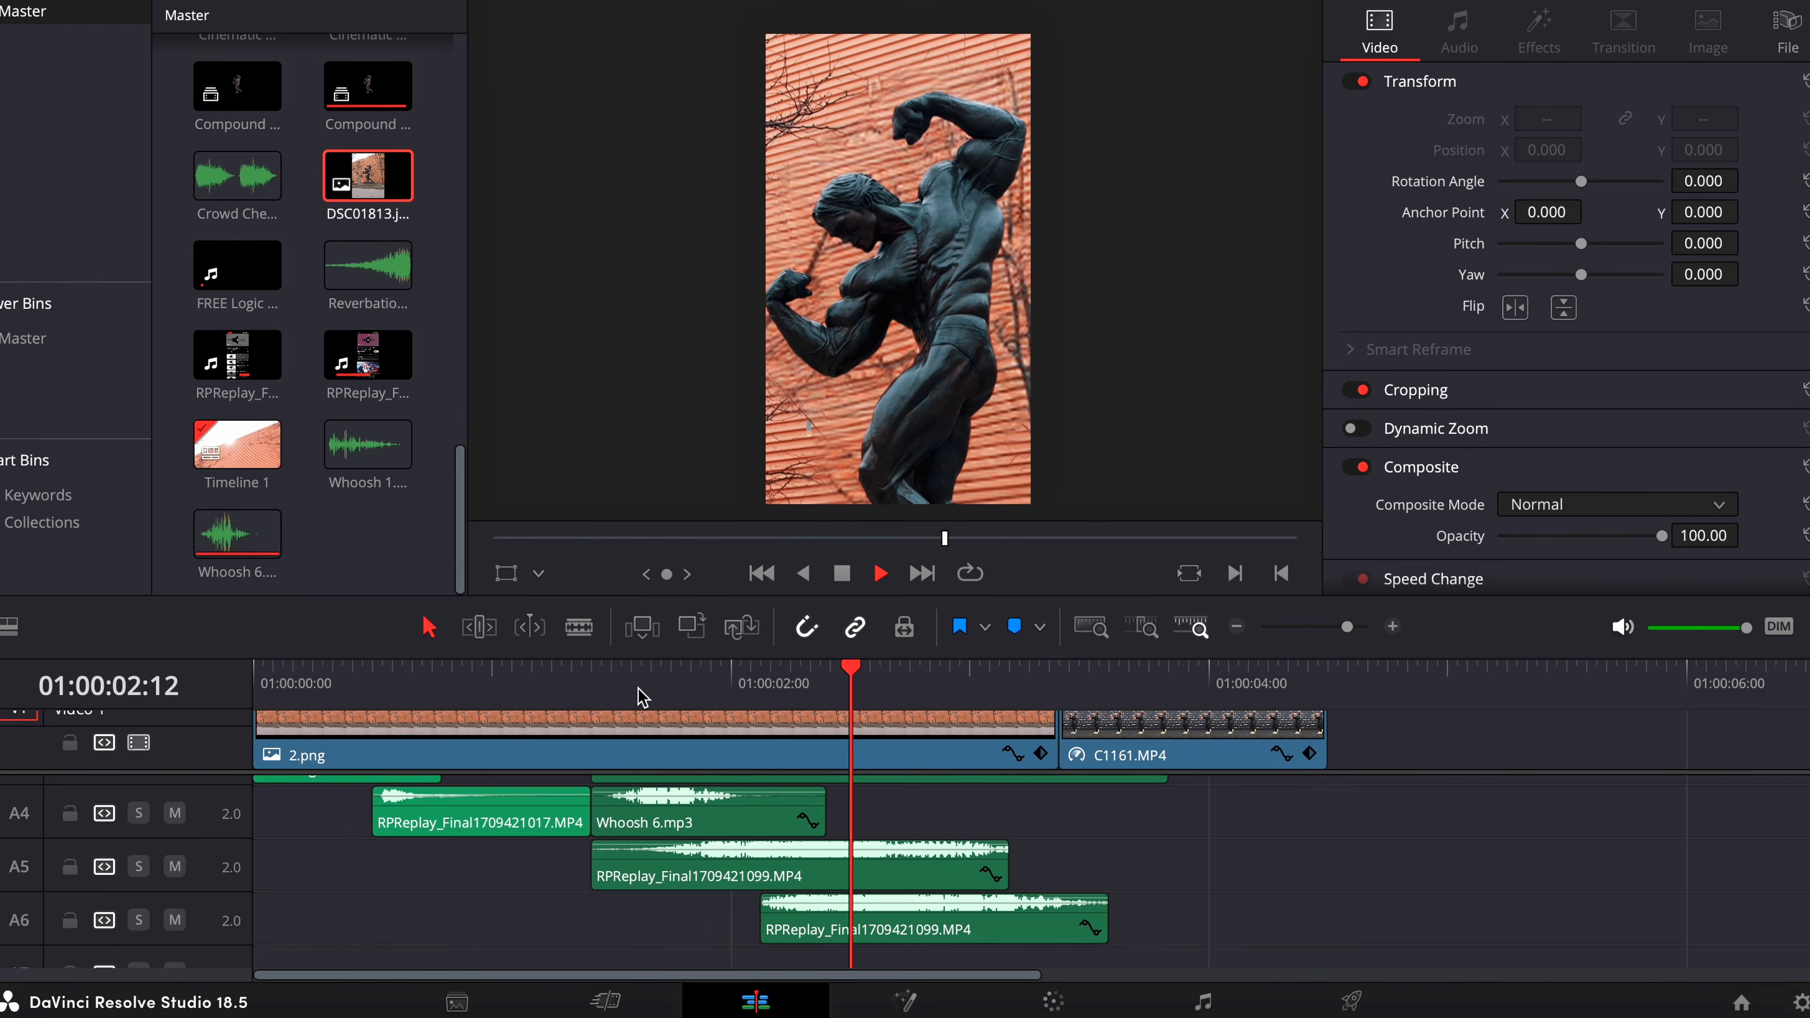
scroll(1033, 919, up, 3)
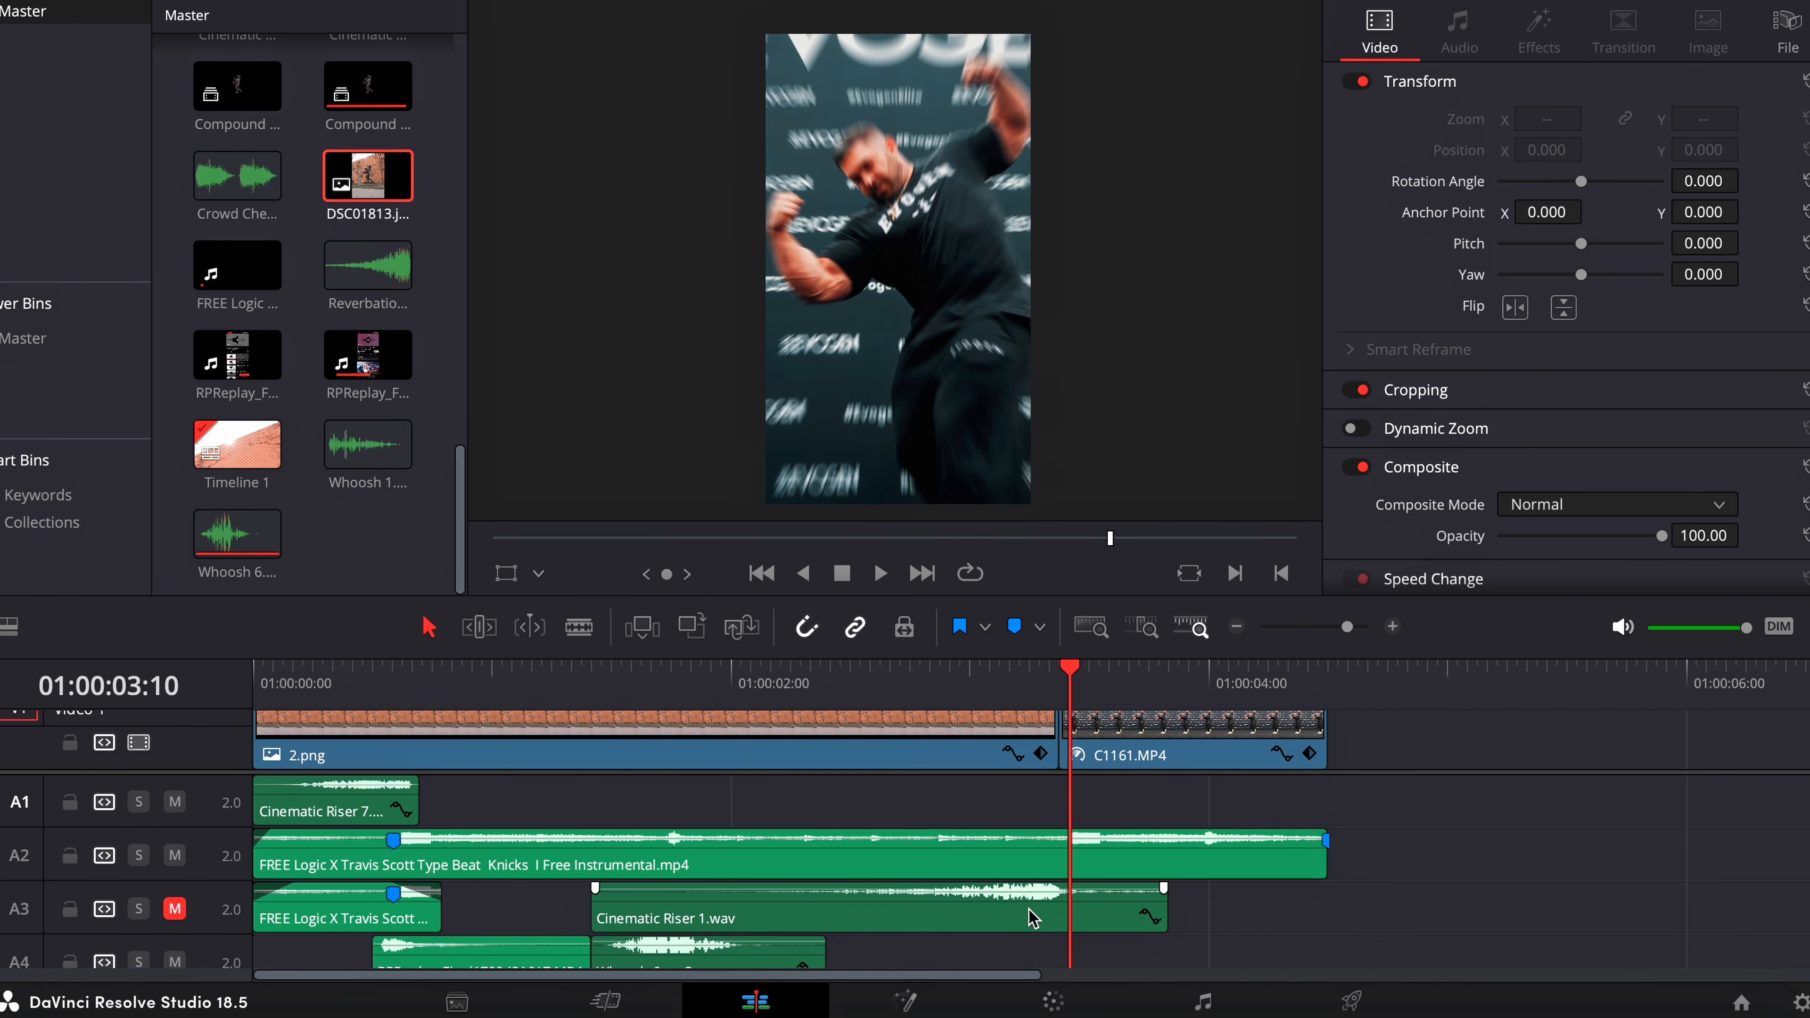
Unmute audio track A3 and play the end of Cinematic Riser 1.wav leading into the C1161.MP4 clip
scroll(1030, 920, down, 1)
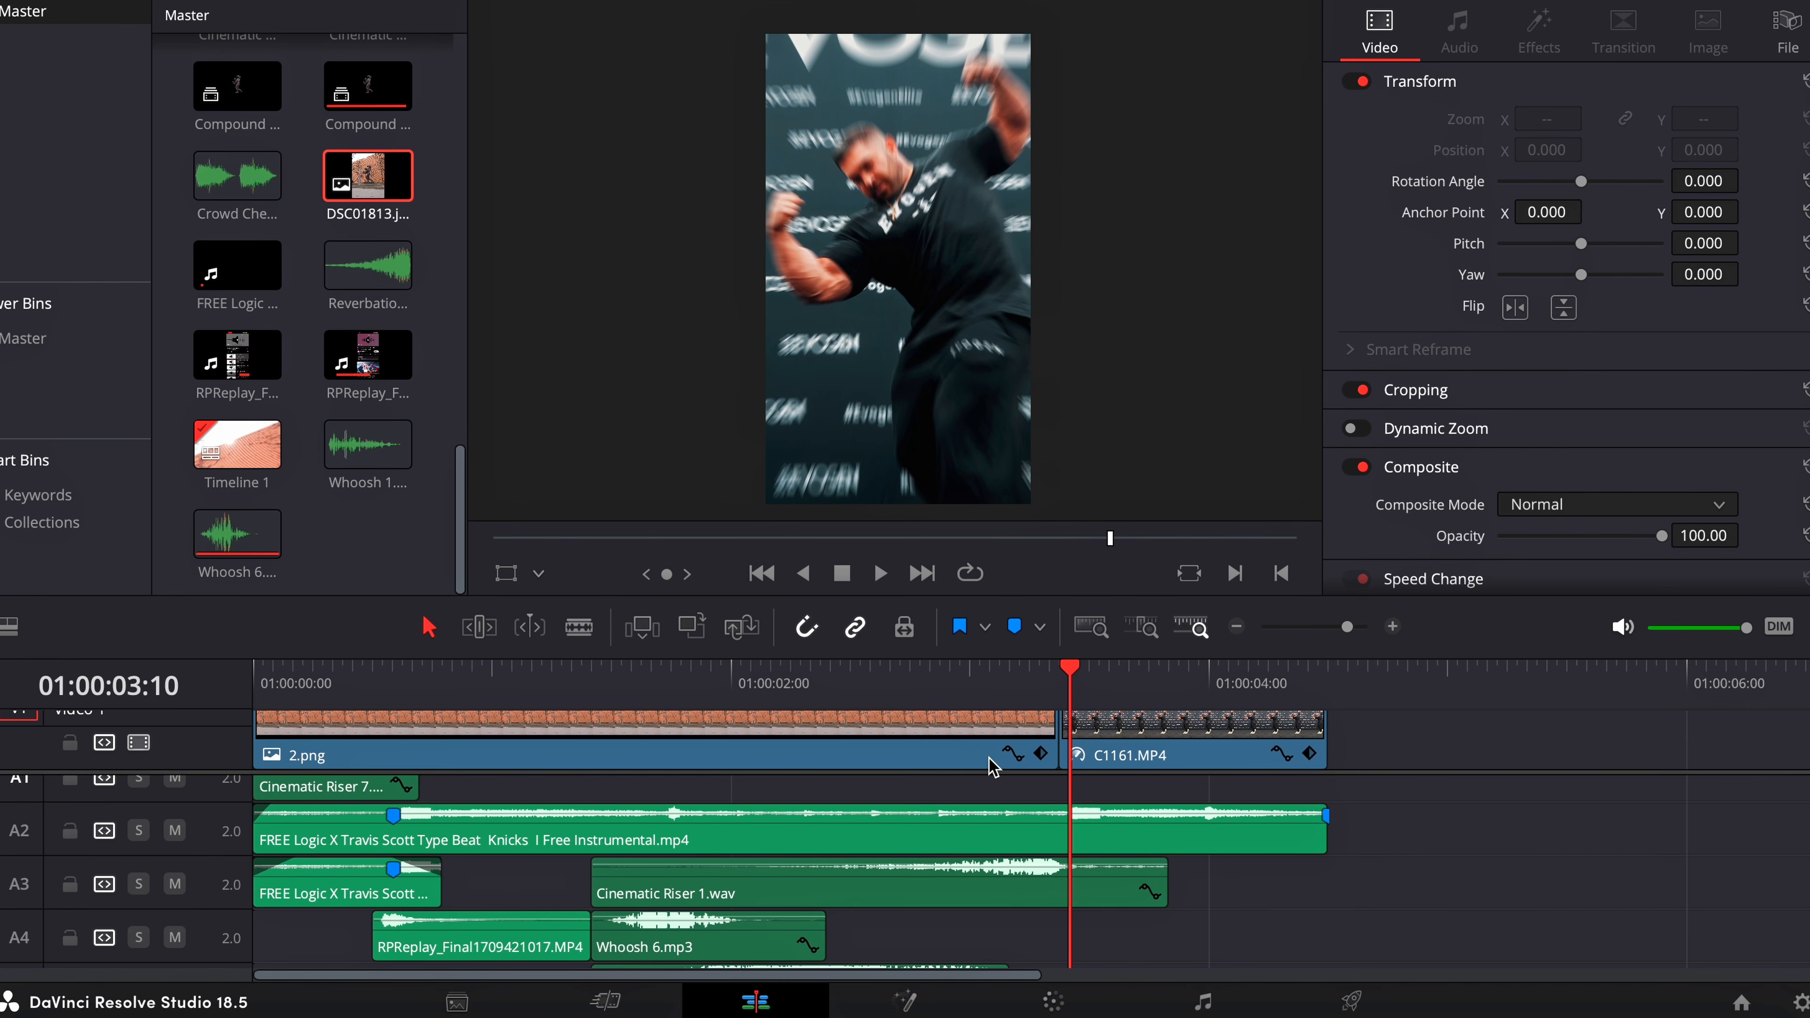
scroll(995, 756, up, 1)
scroll(1023, 732, down, 2)
click(961, 702)
key(space)
click(958, 704)
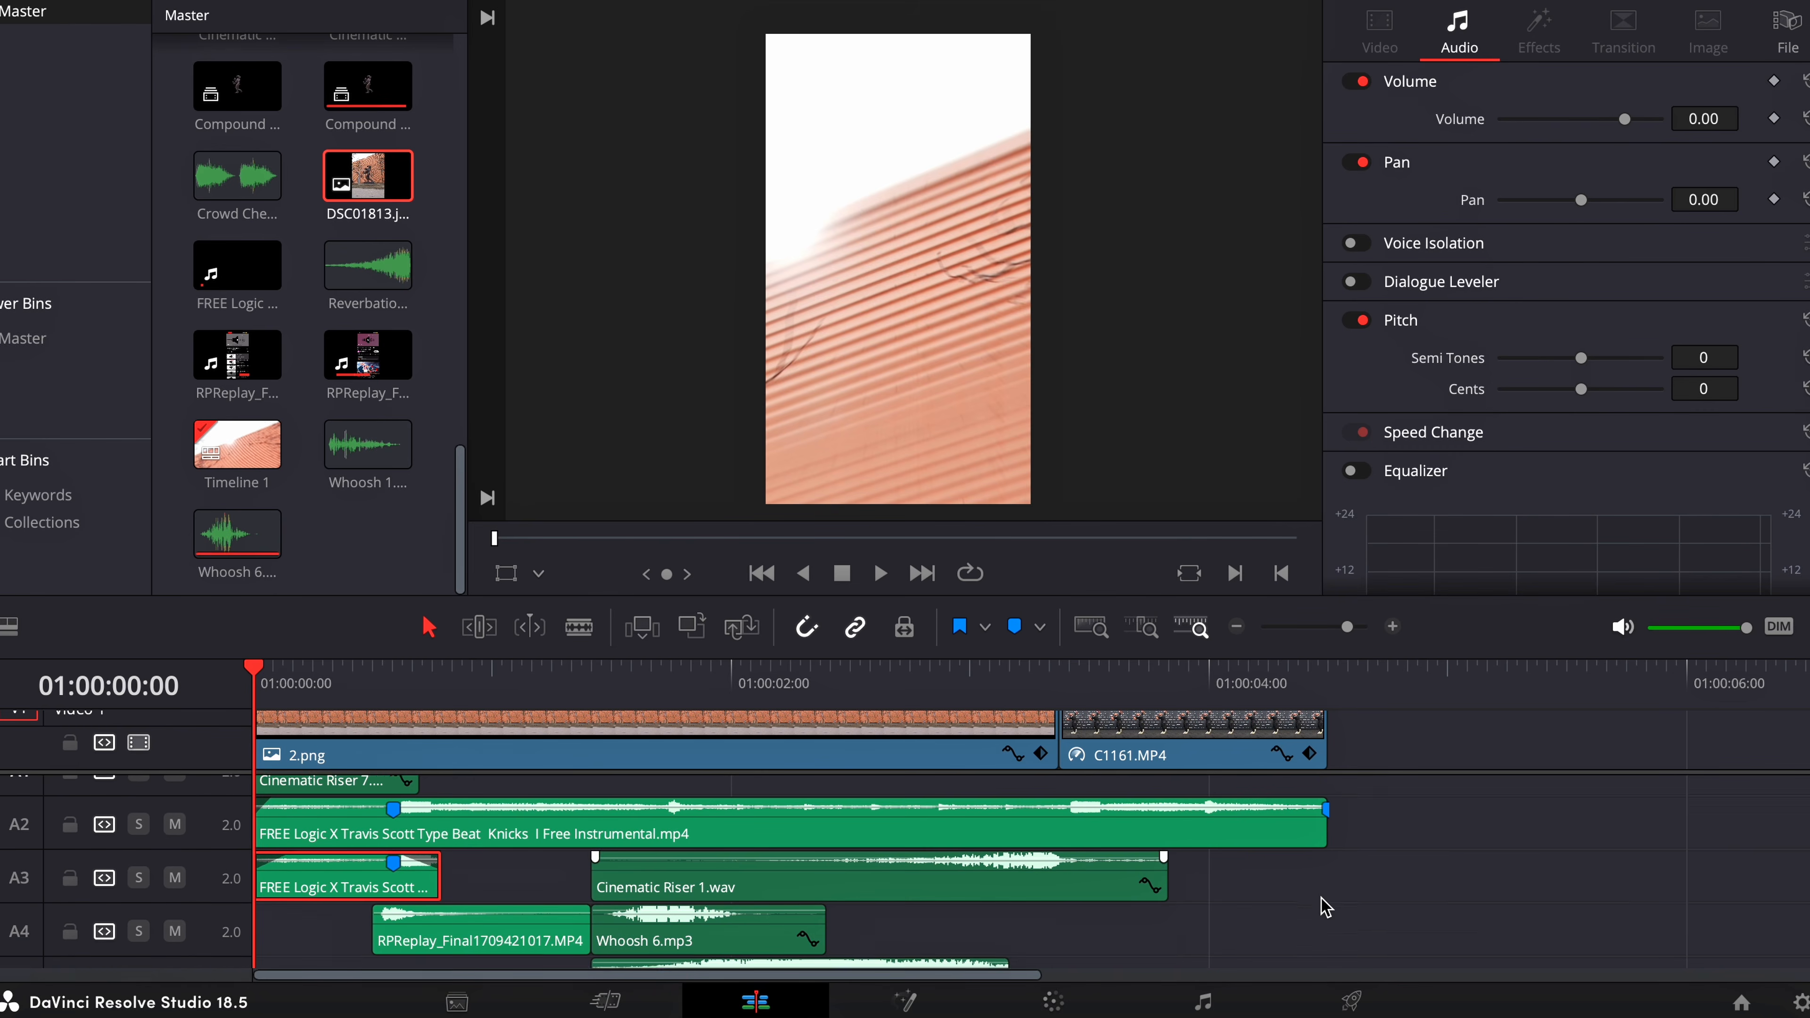
Play the edit with all audio tracks from 01:00:00:00 to 01:00:02:04, pausing at 01:00:00:22 within the first A4 sound effect
scroll(1326, 905, up, 1)
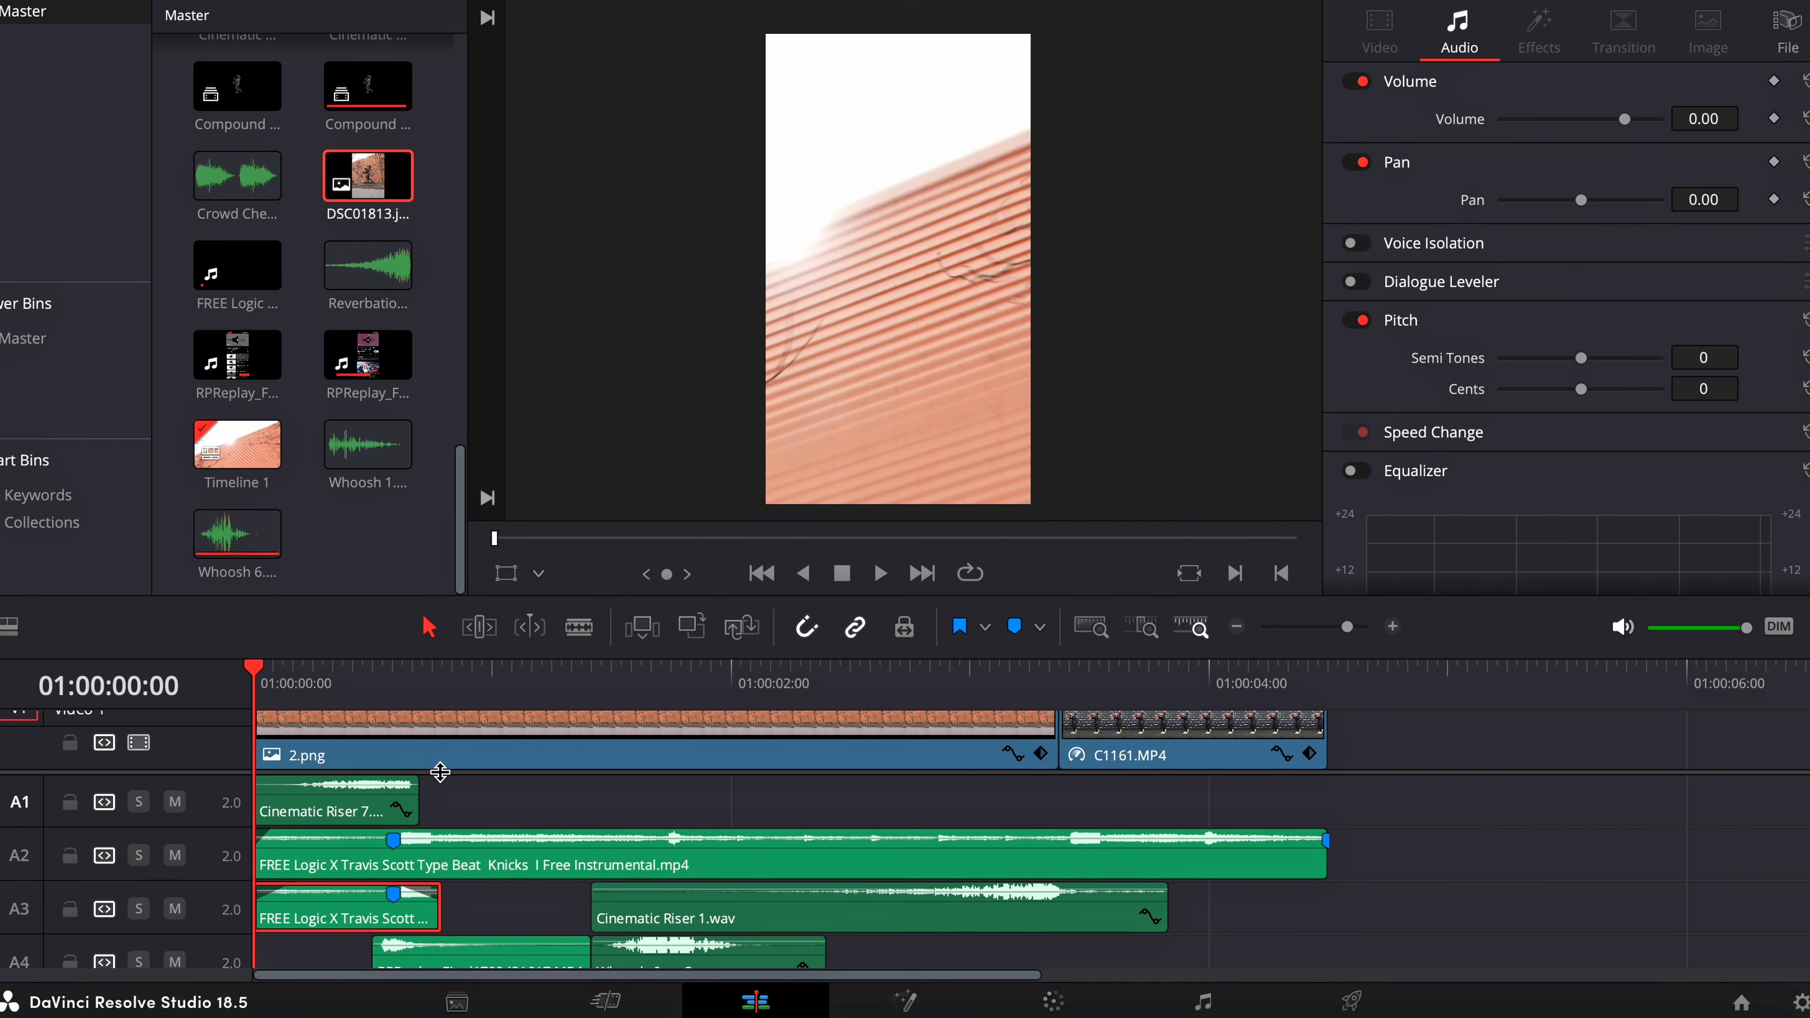
scroll(456, 835, down, 1)
key(space)
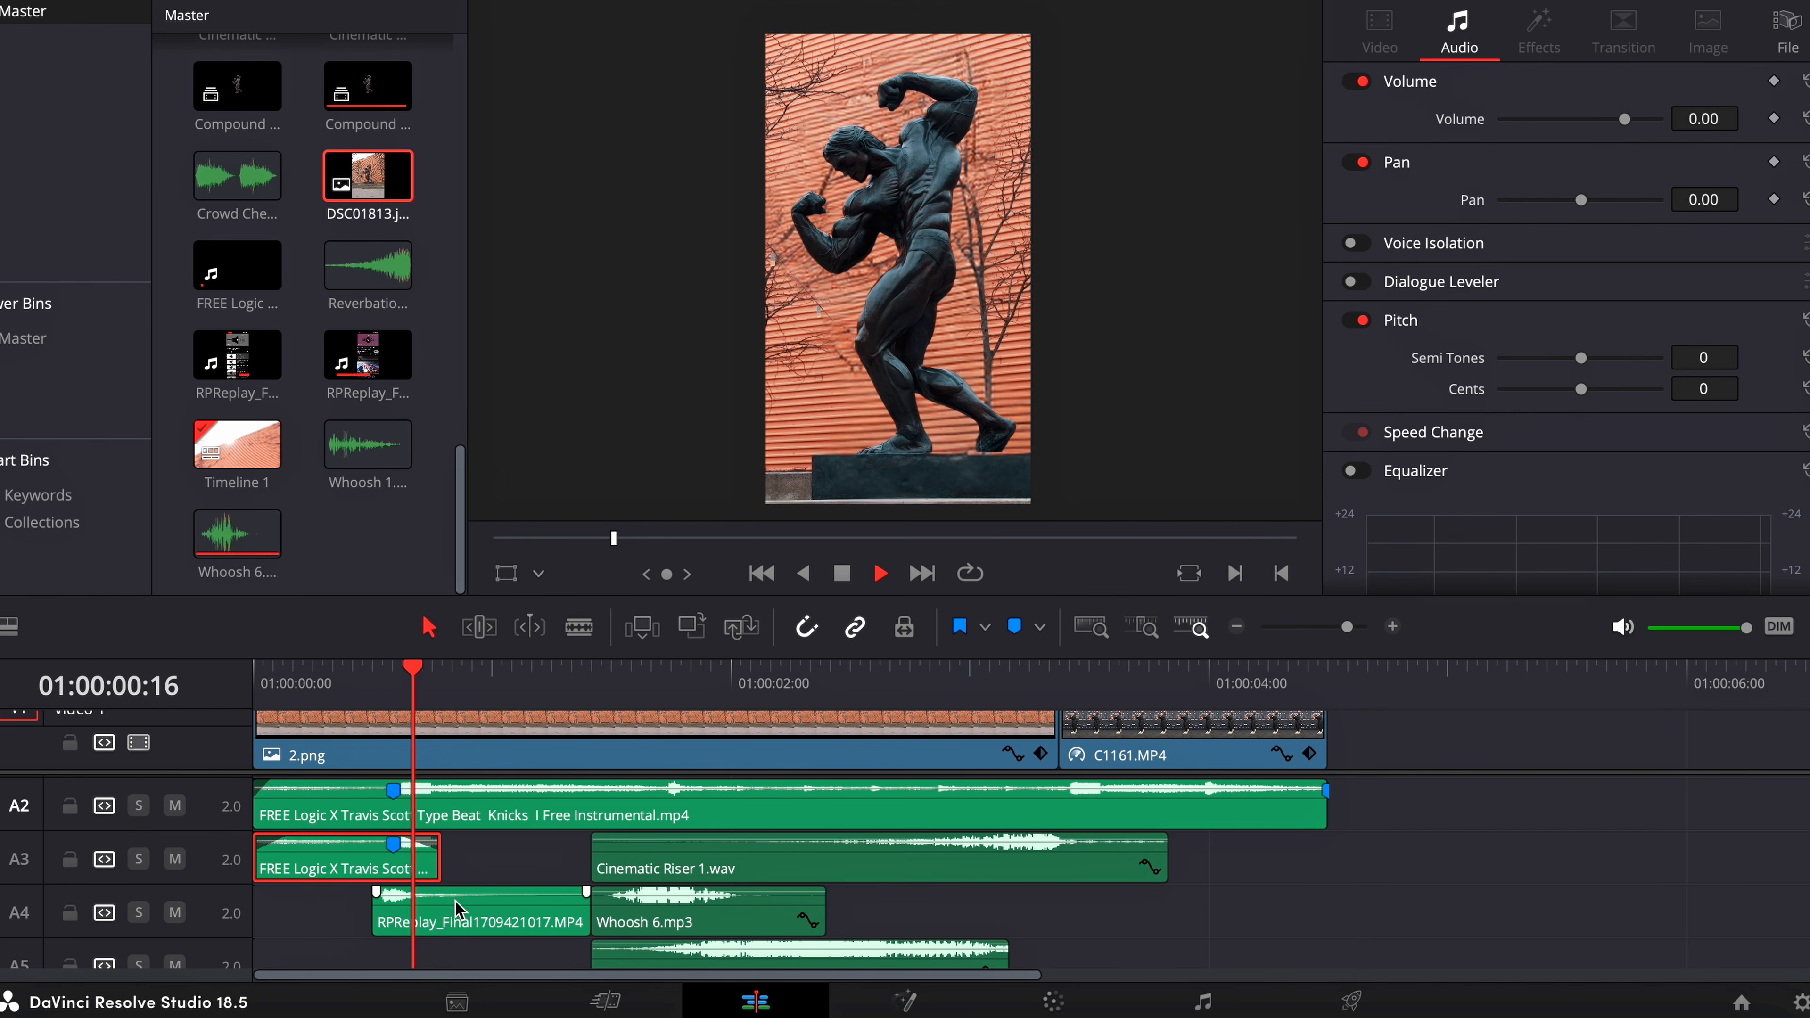
key(space)
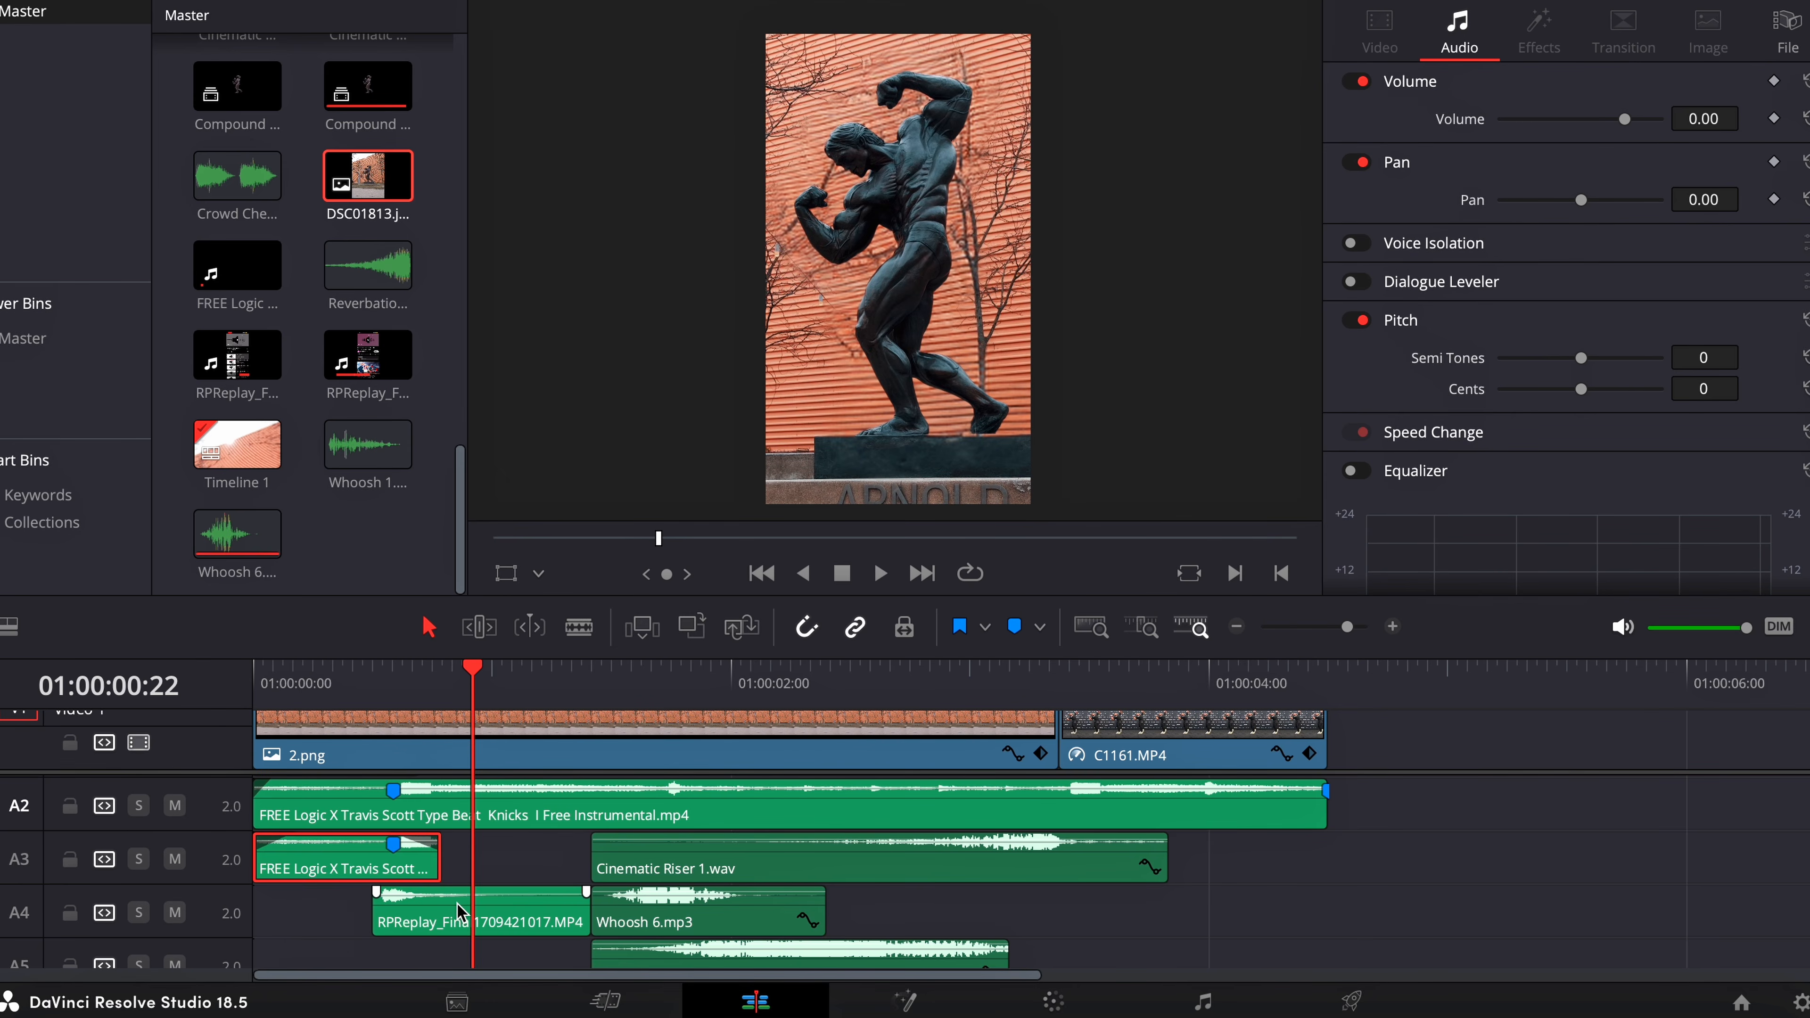
key(space)
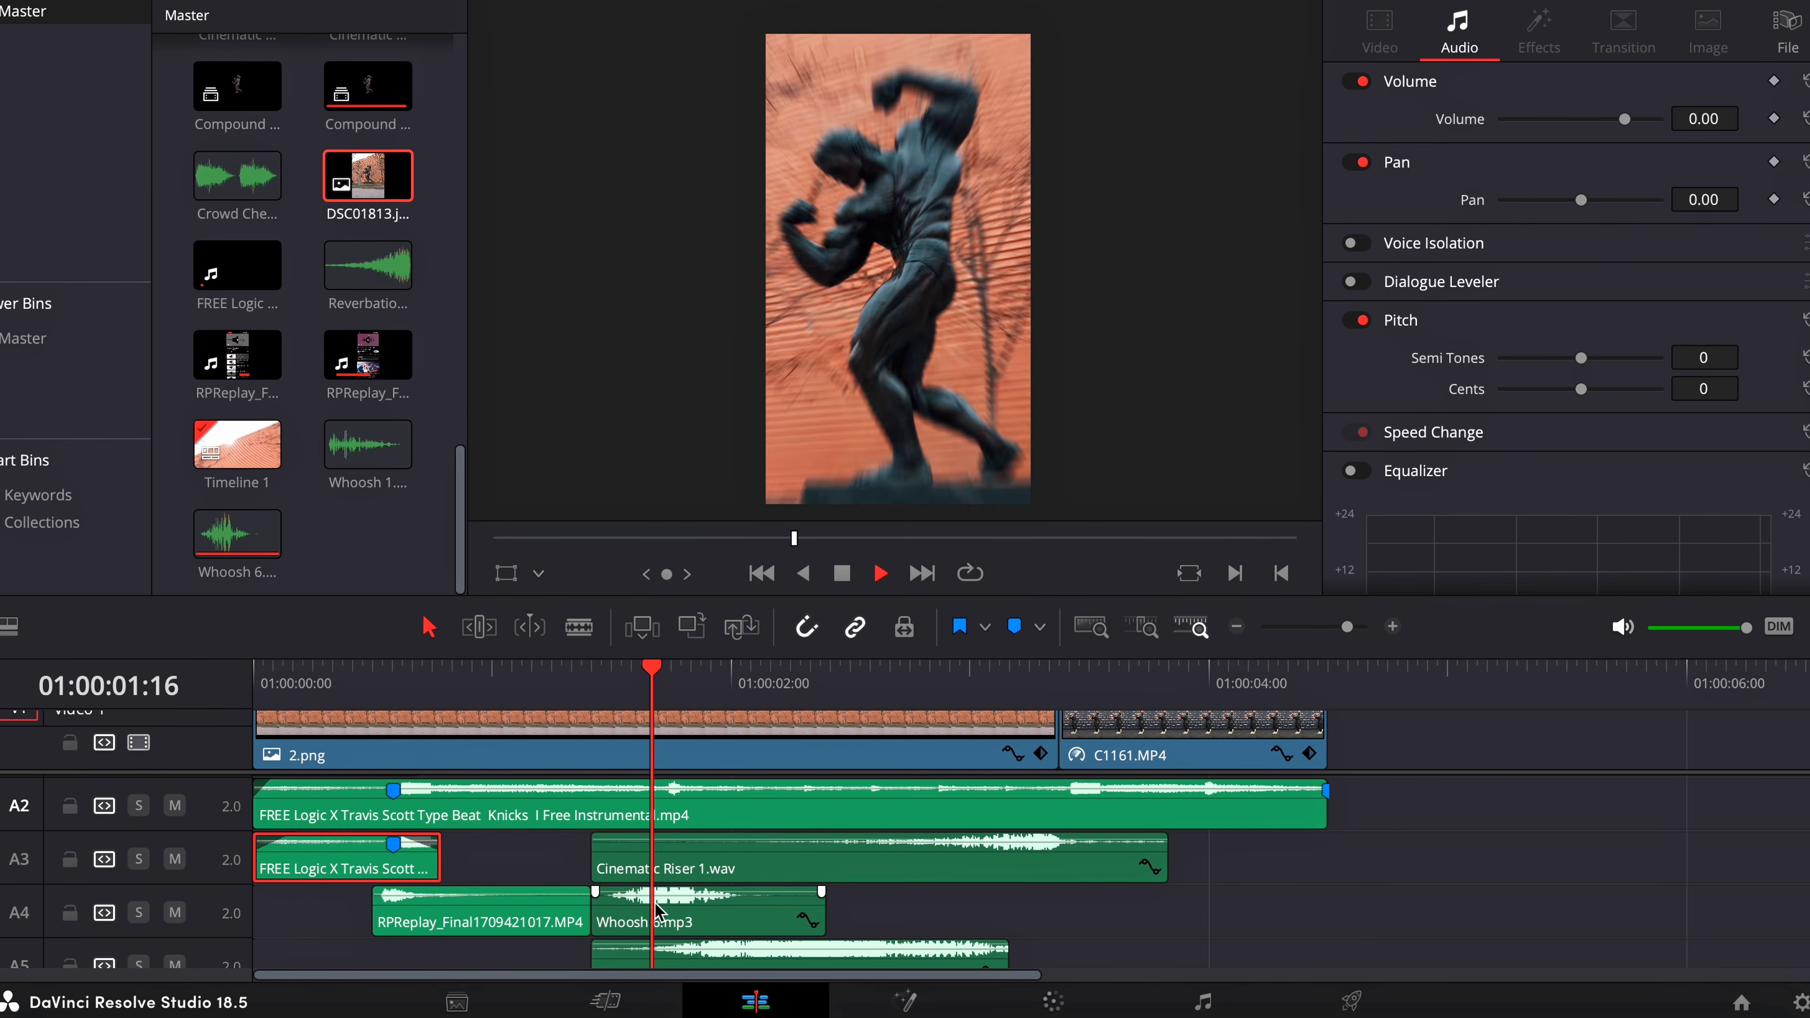
key(space)
Play on from 01:00:02:04 through the layered A5 and A6 effects to 01:00:03:21 in the C1161.MP4 clip
scroll(685, 902, down, 1)
scroll(685, 902, down, 1)
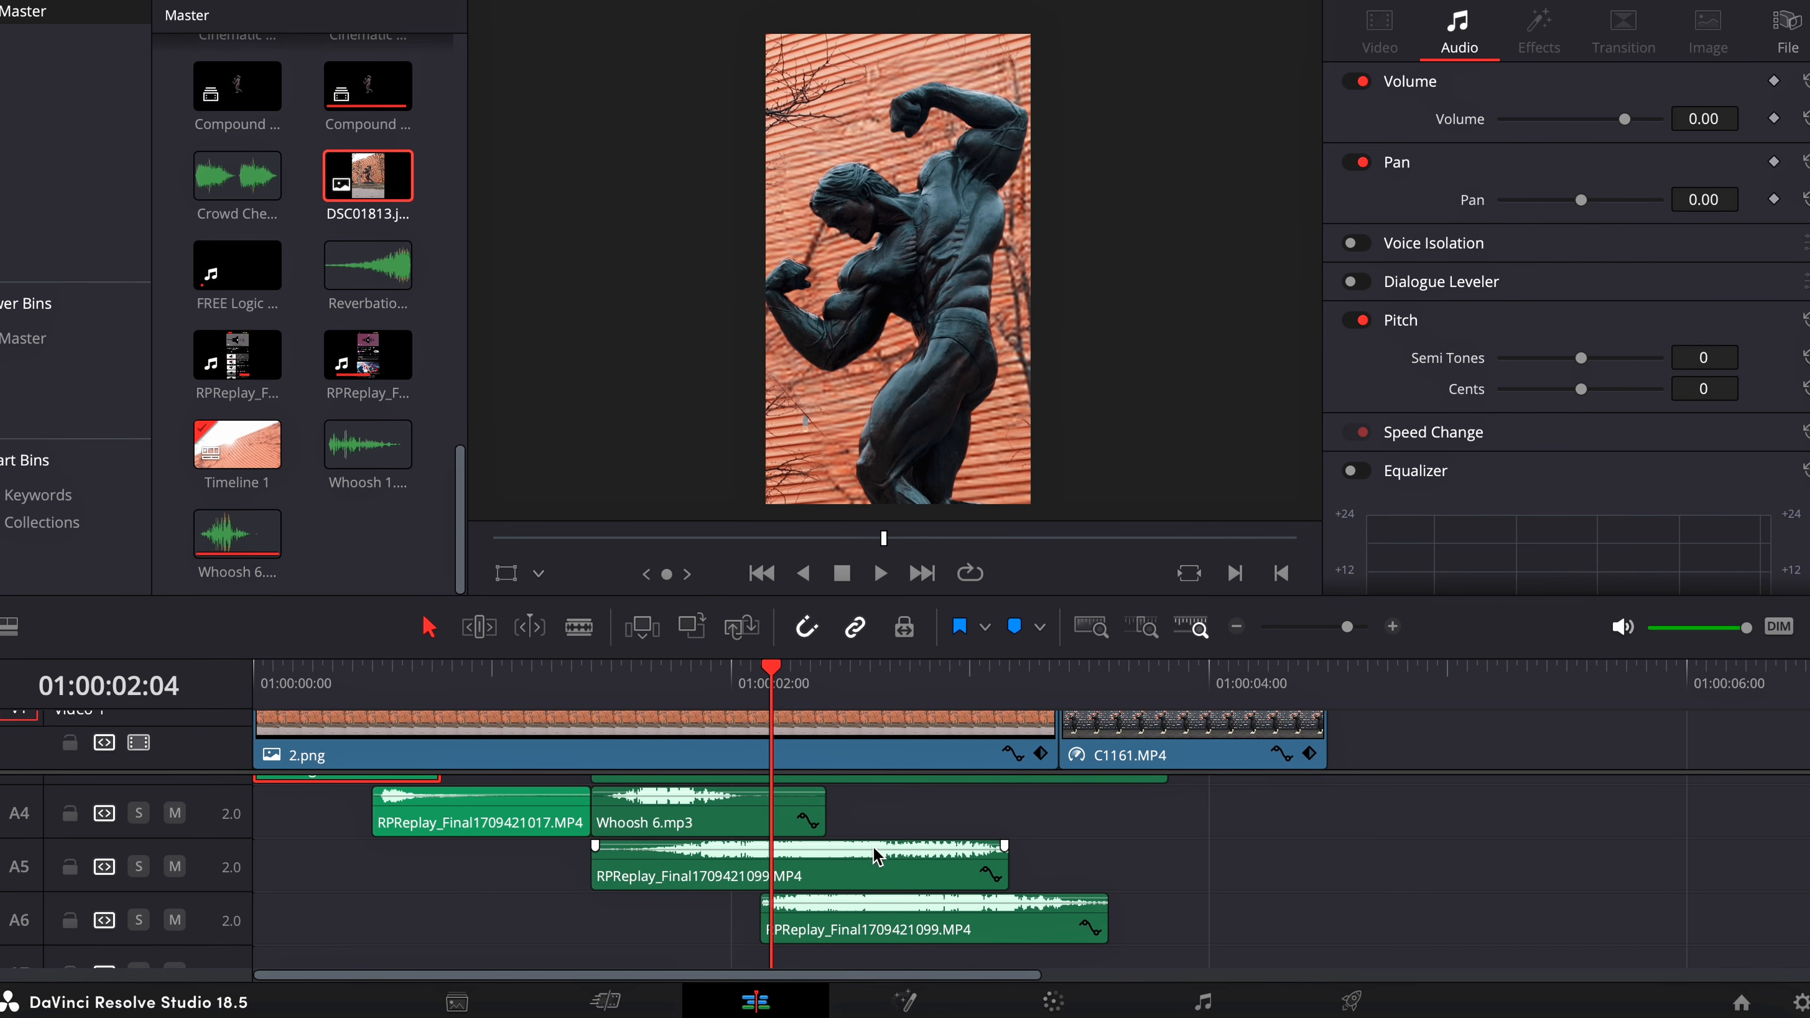
key(space)
scroll(937, 887, up, 3)
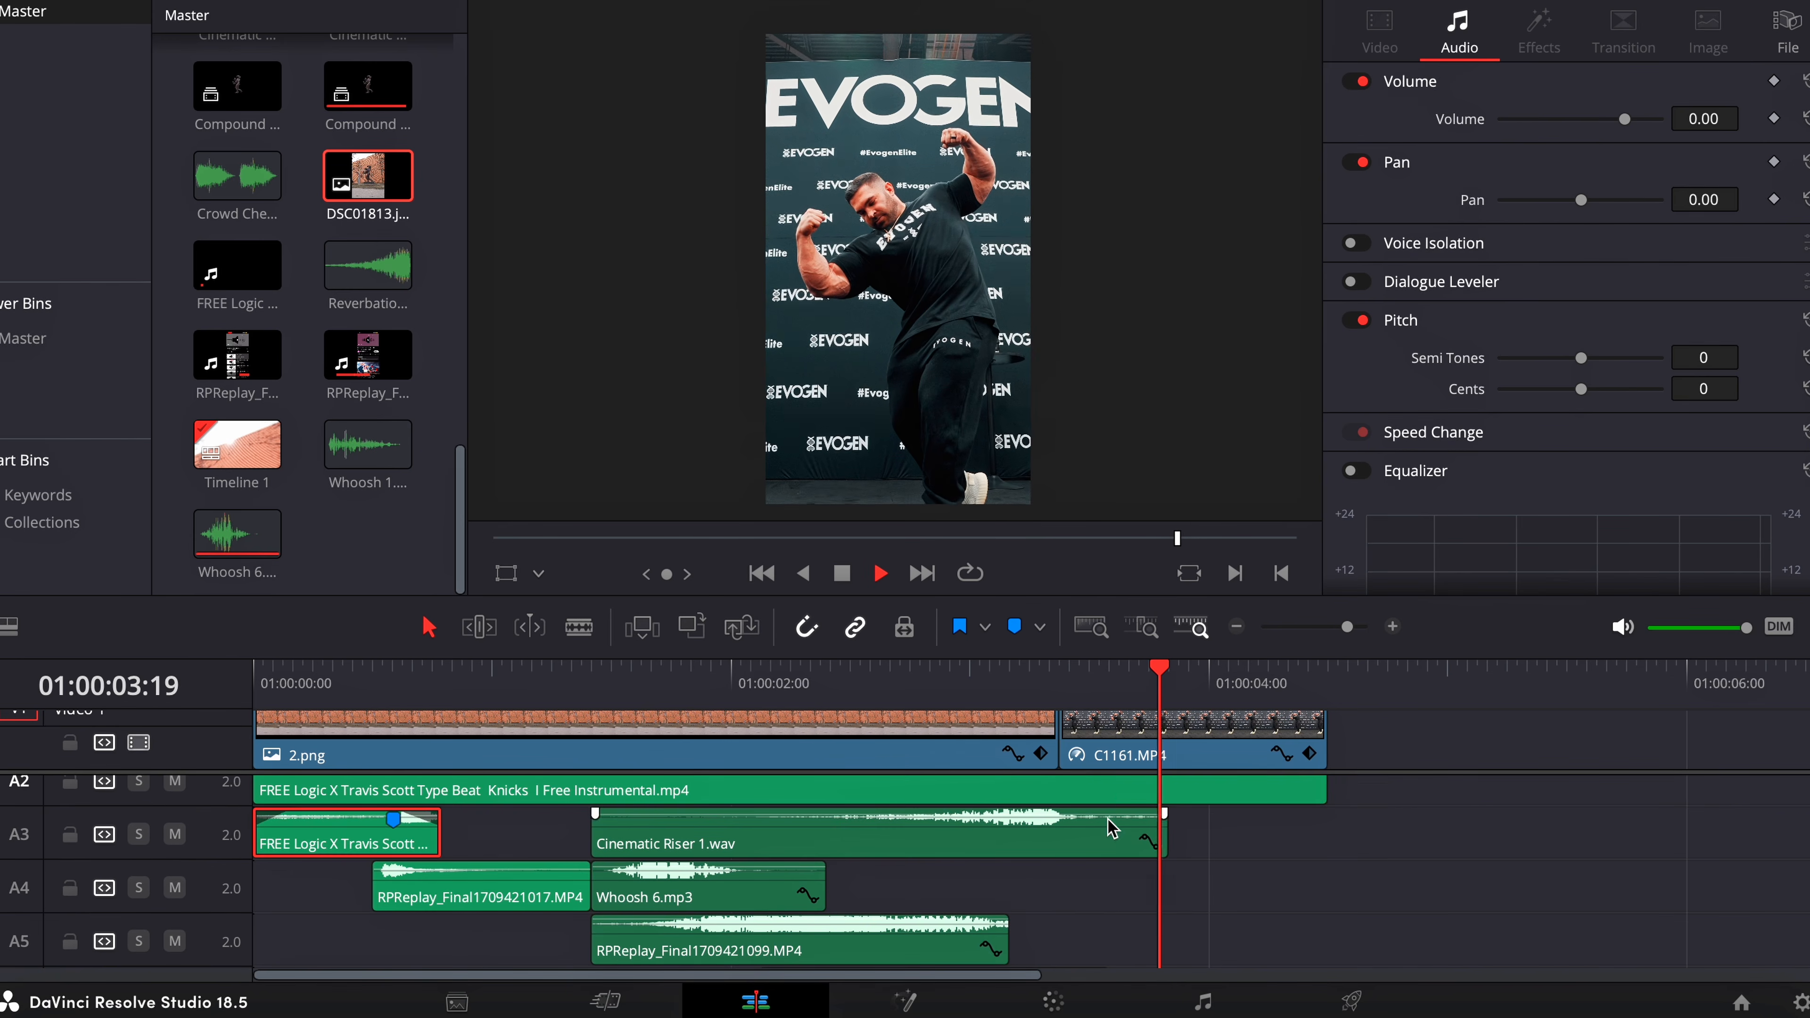
key(space)
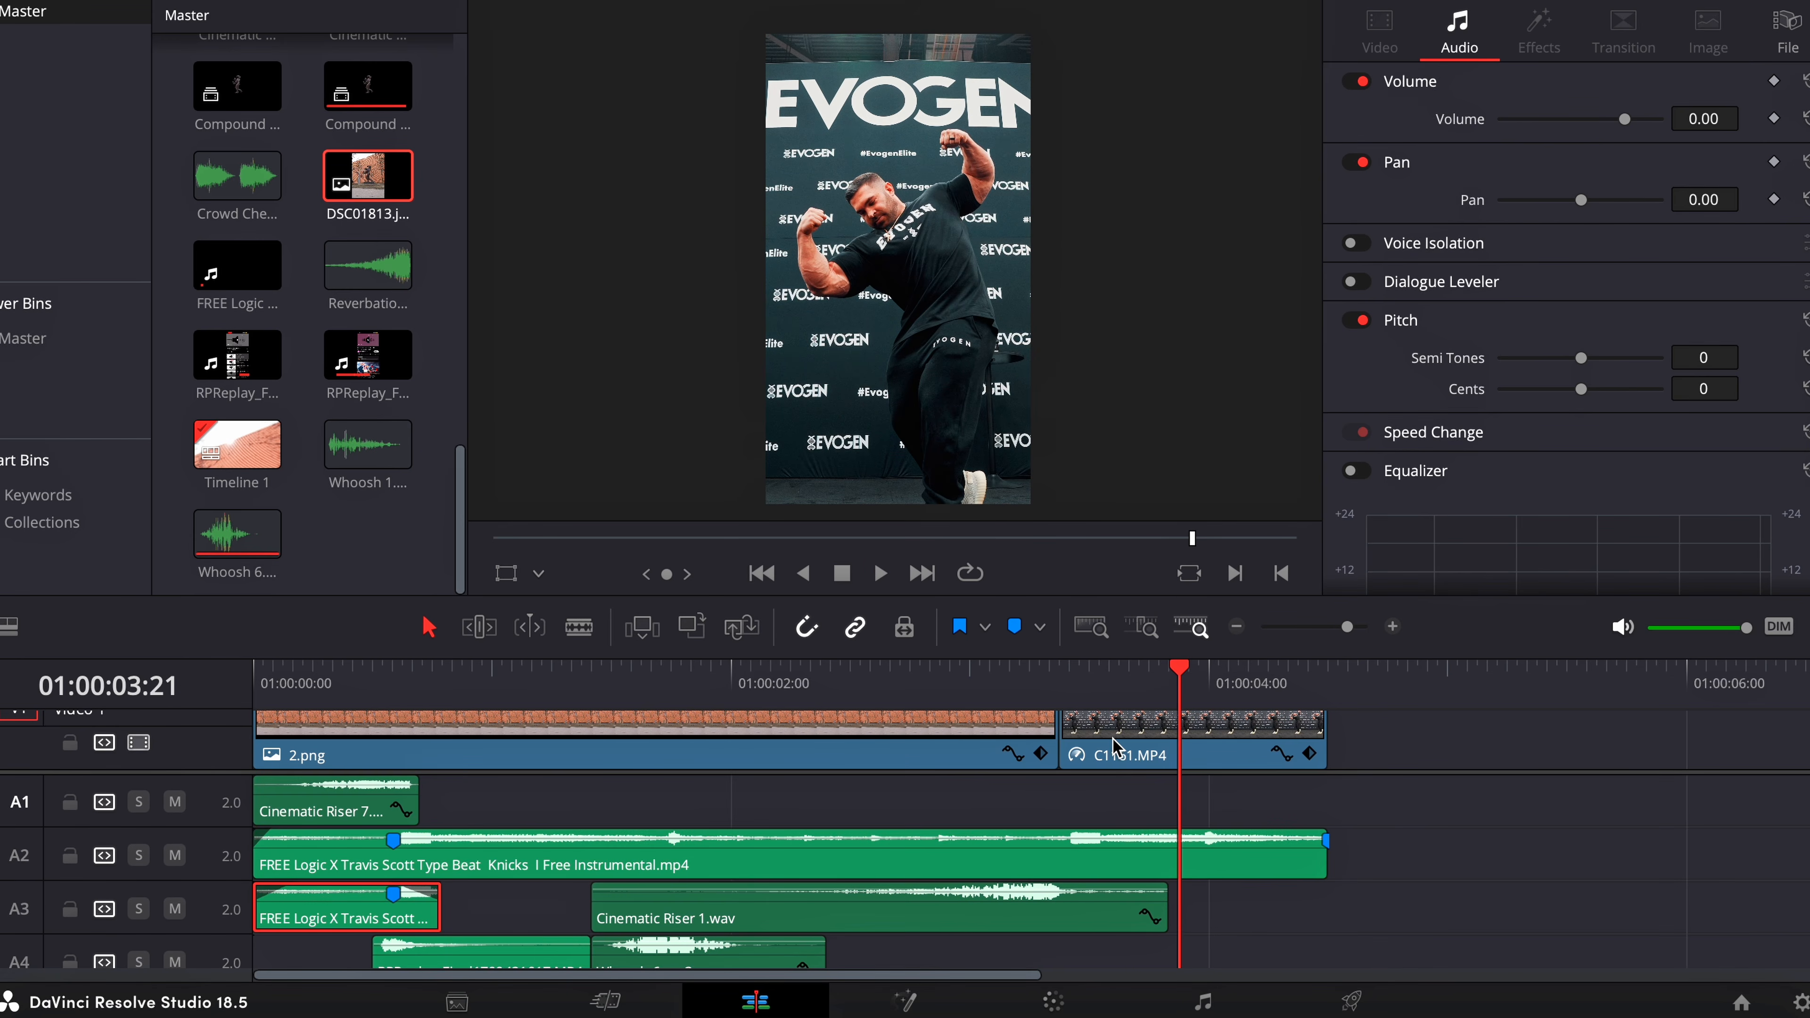
Place the playhead at 01:00:03:09, where C1161.MP4 begins, and bring Video 2 and Video 1 fully into view
drag(1076, 701, 1041, 674)
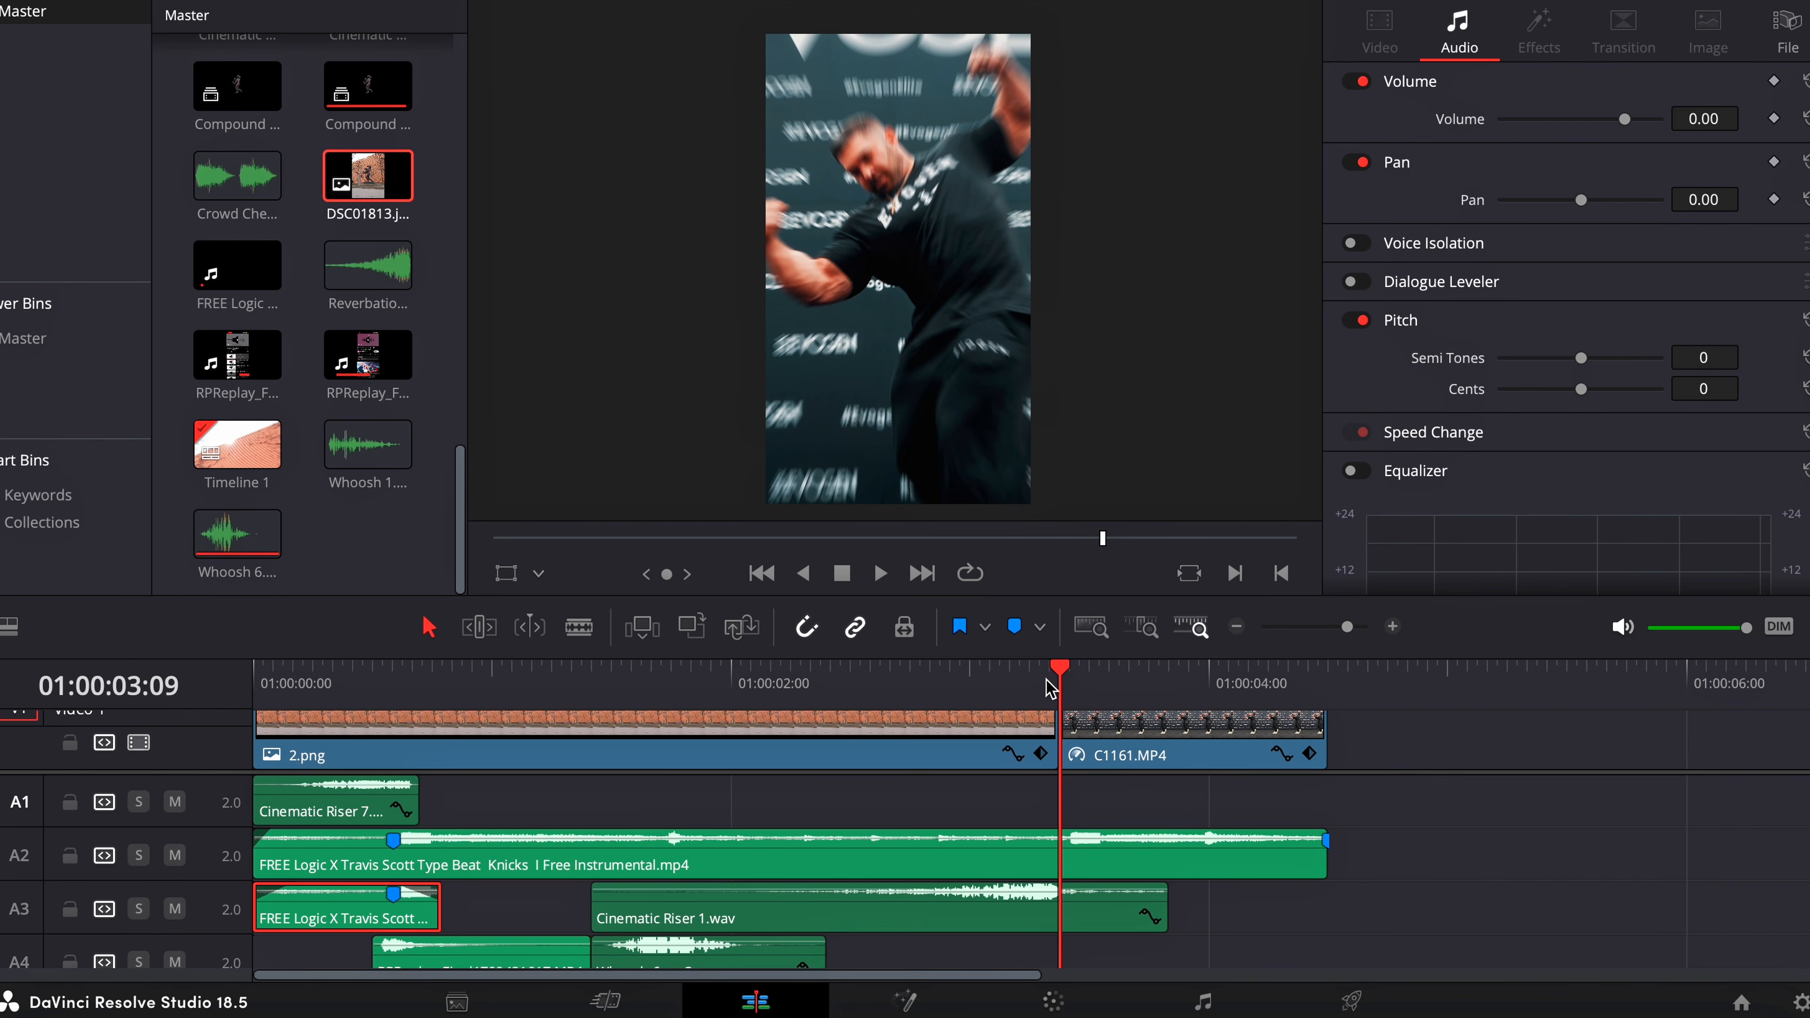
click(1236, 627)
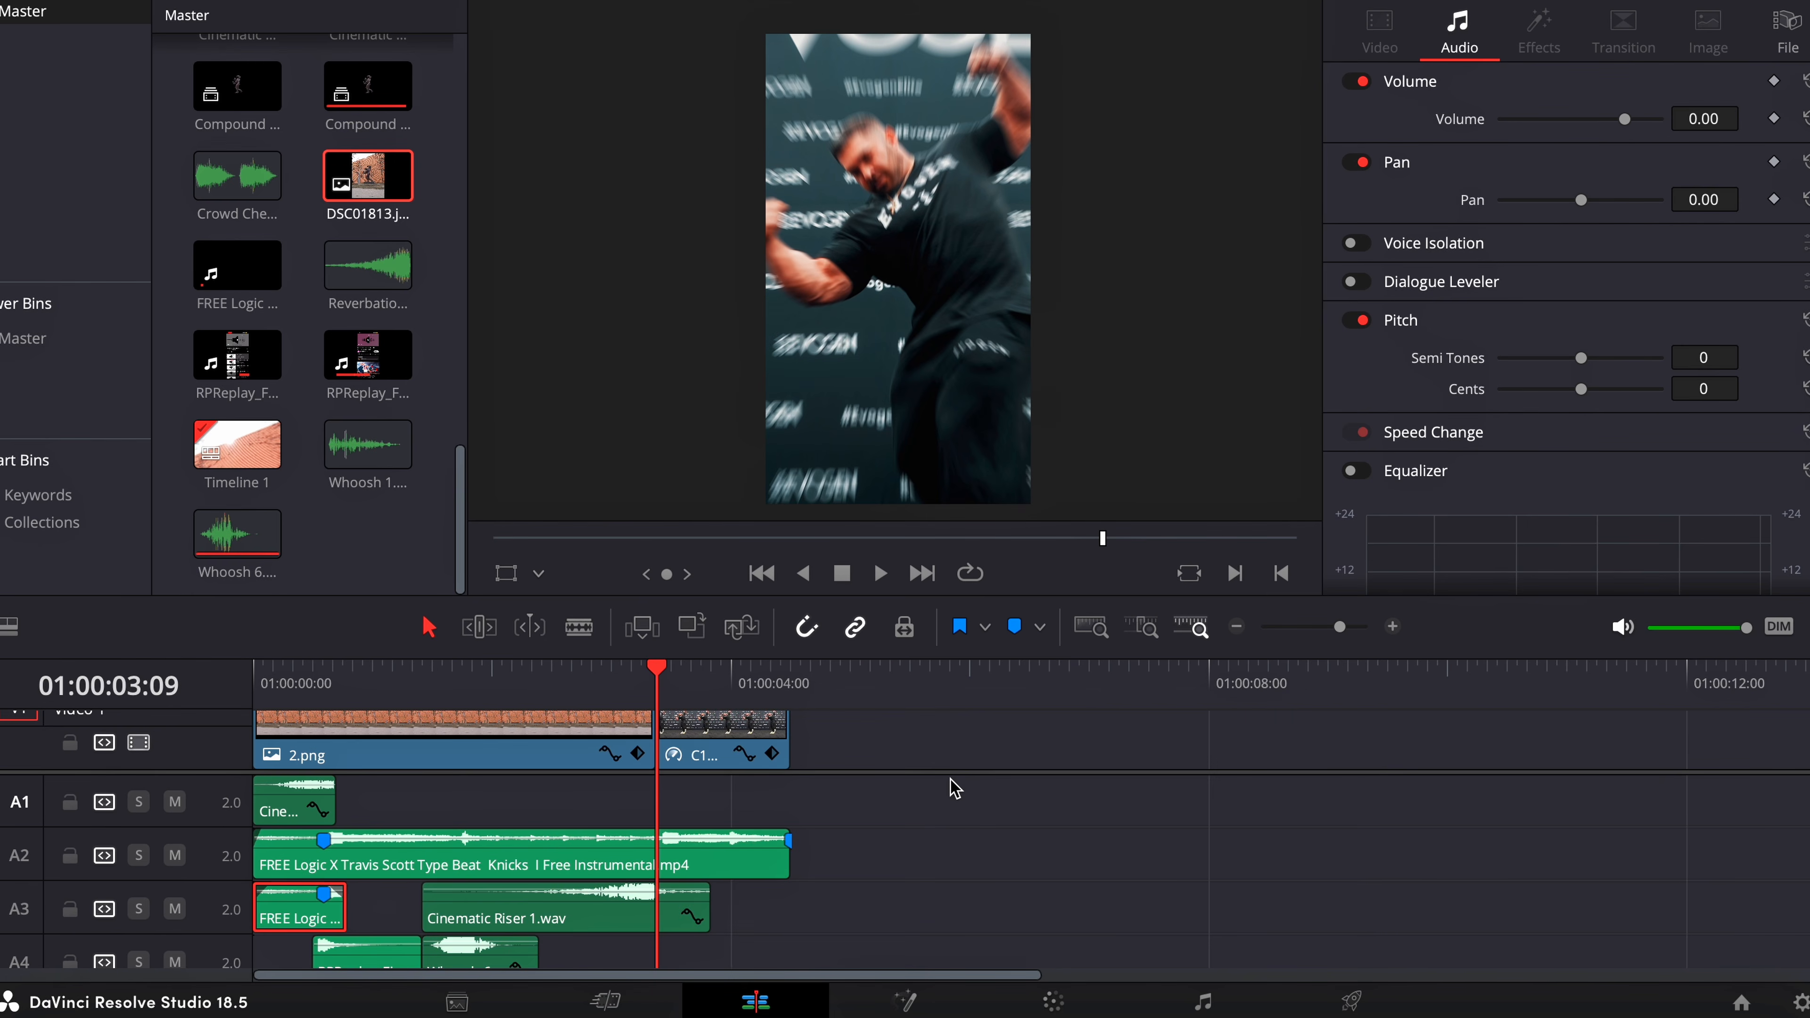
drag(950, 773, 964, 872)
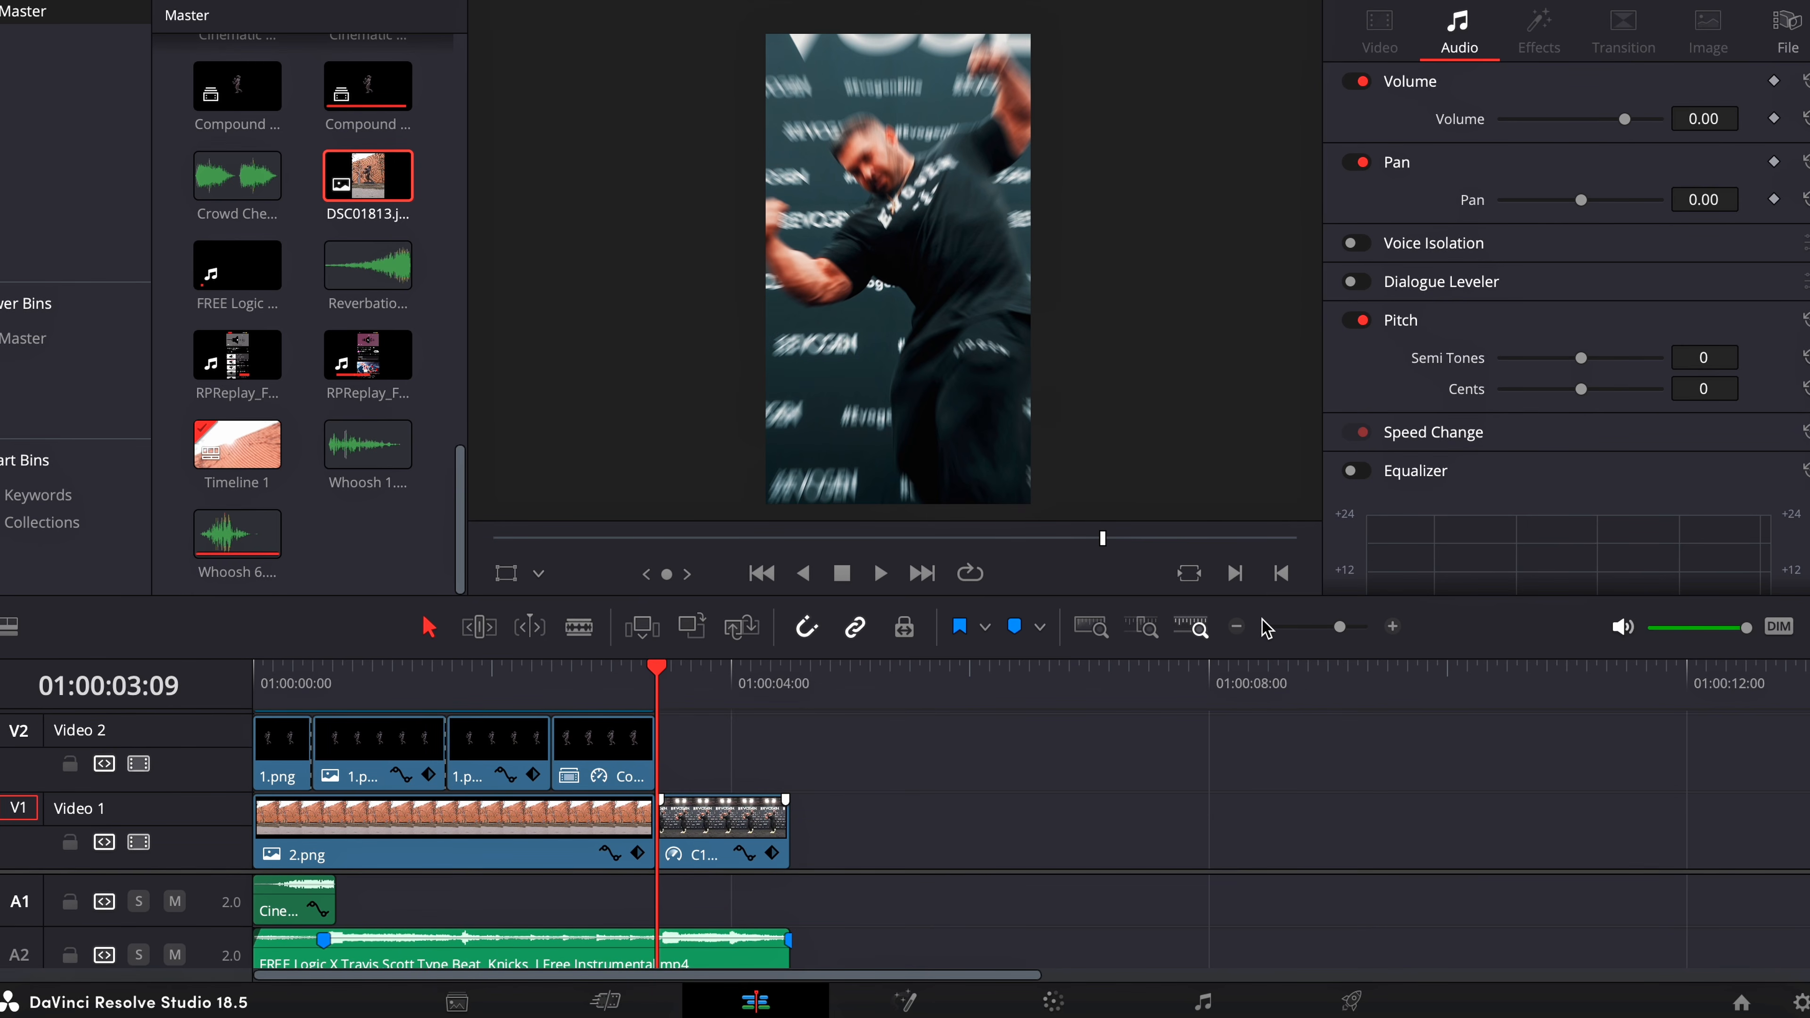
click(1237, 627)
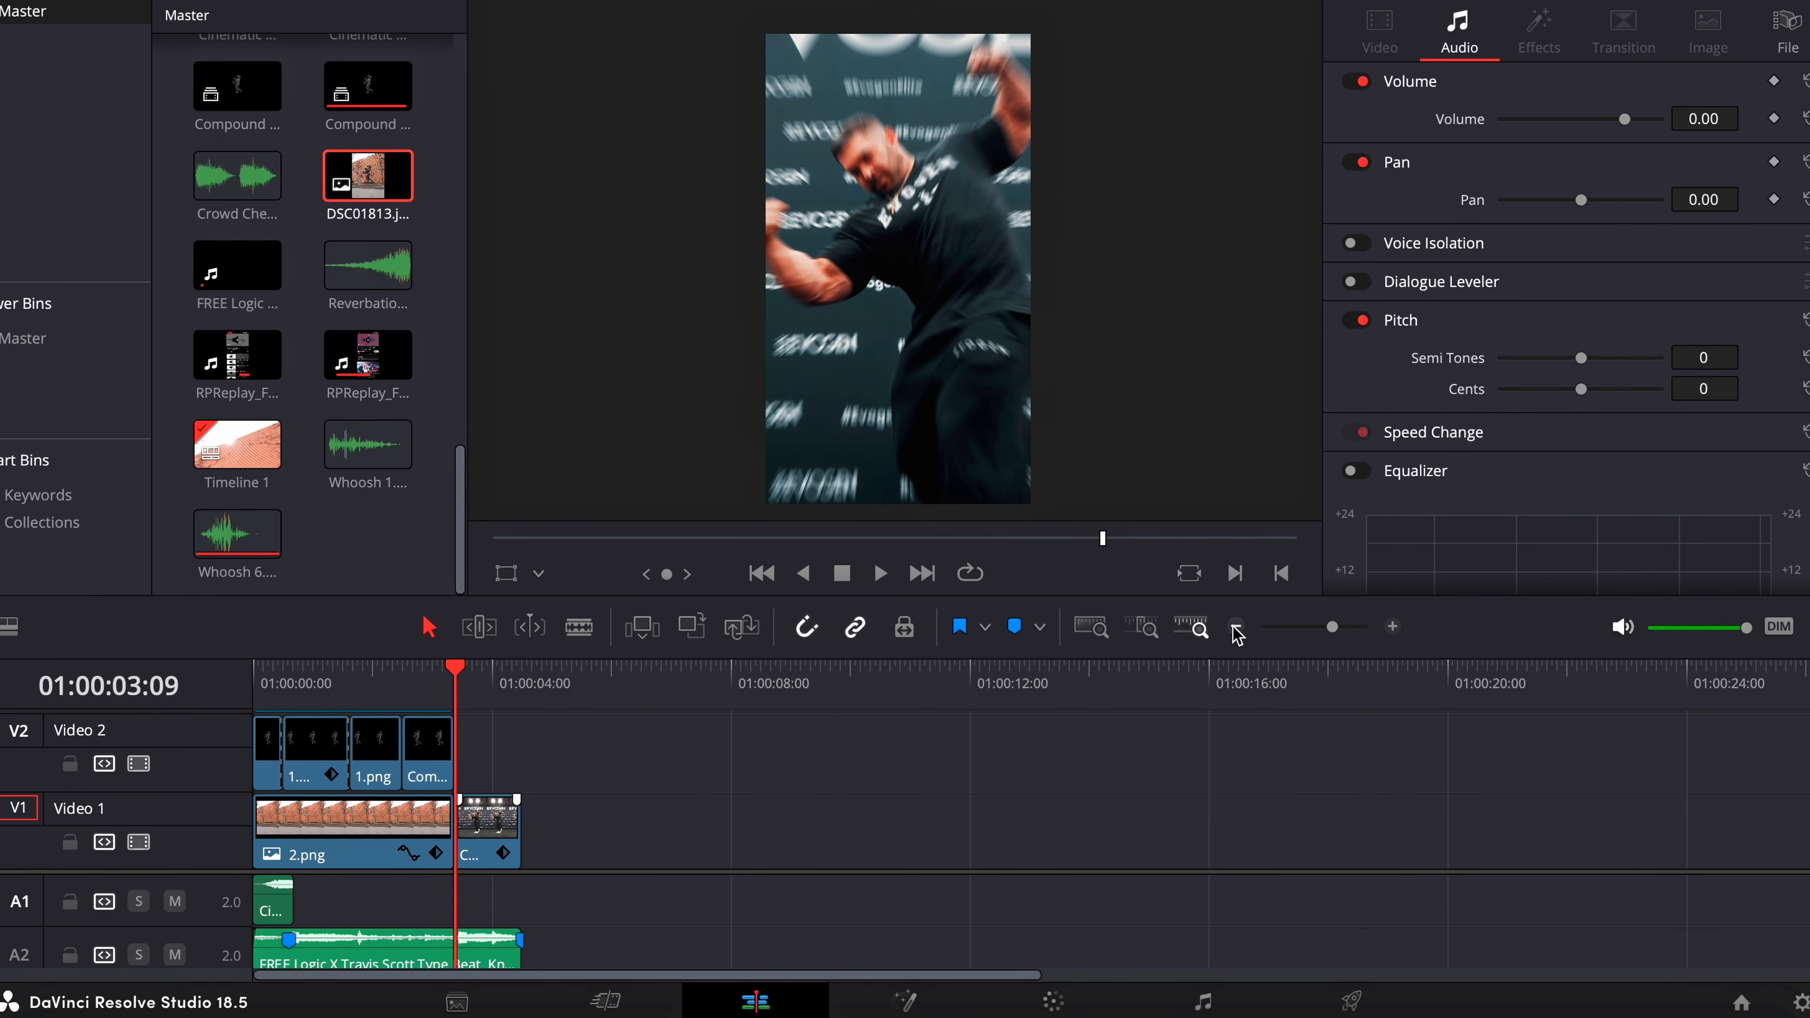
Play the edit from its beginning, and return the playhead to the start of C1161.MP4 at 01:00:03:09
click(524, 683)
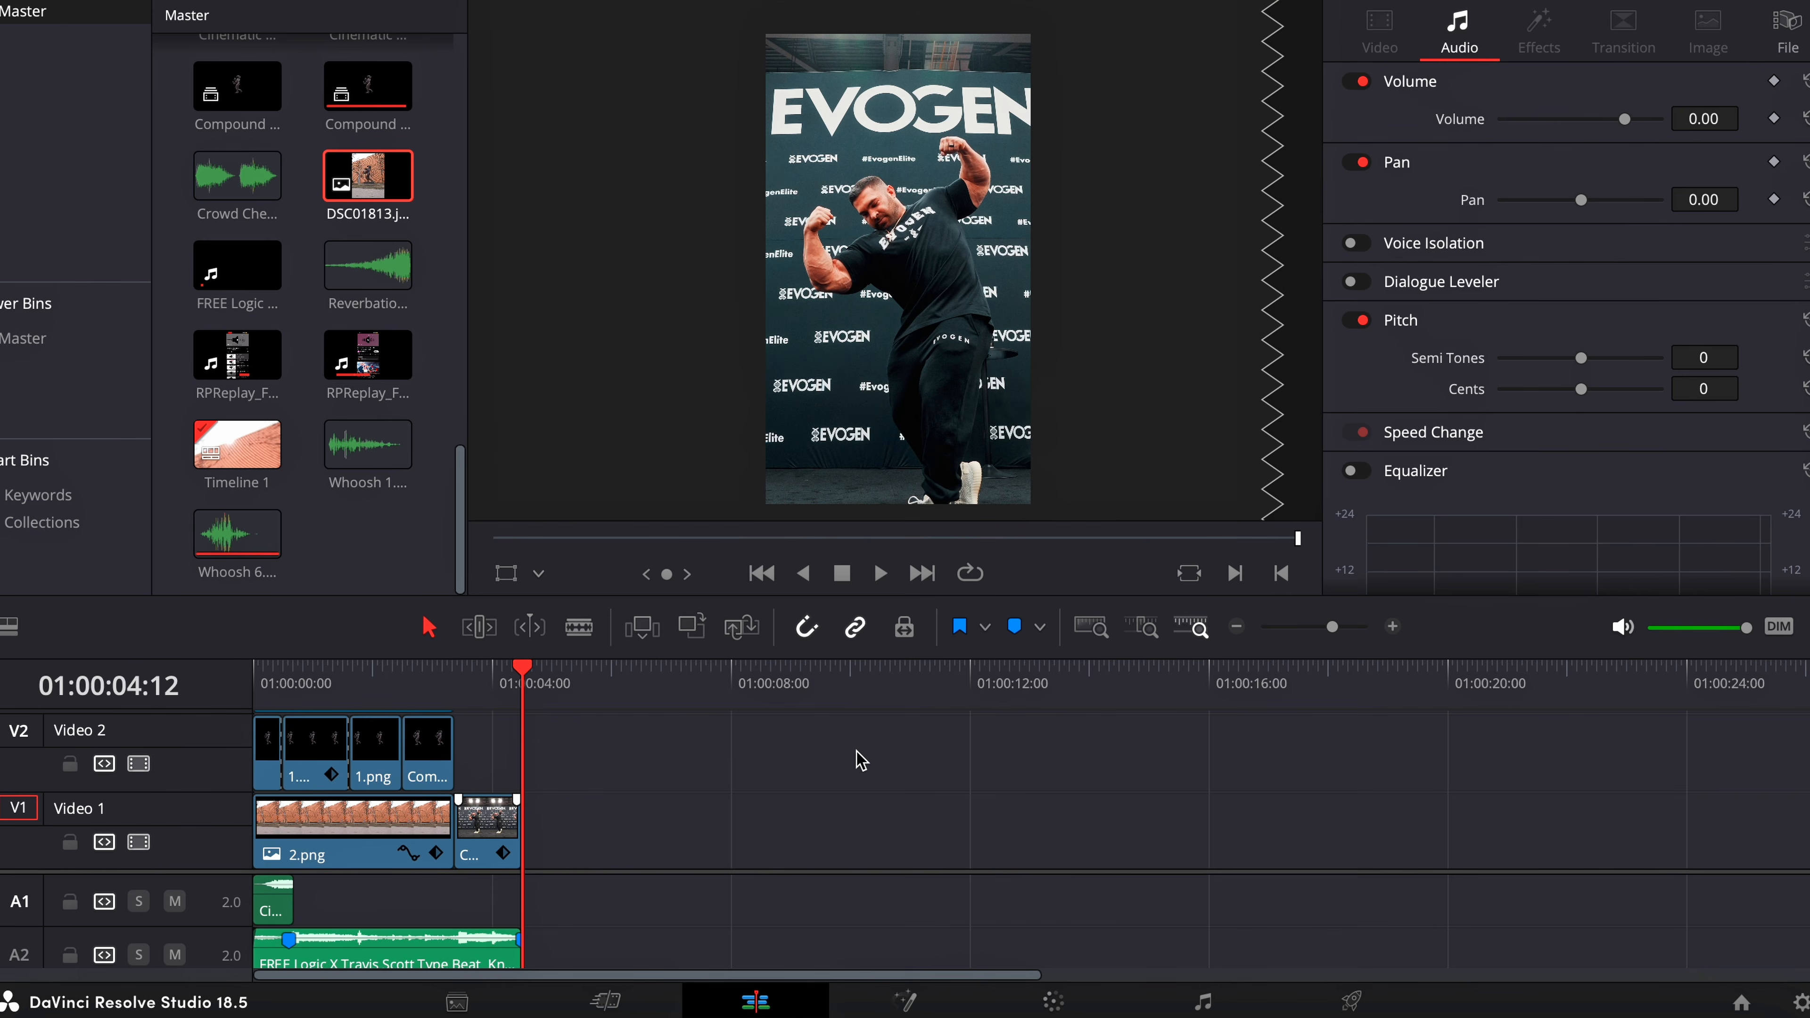
drag(465, 679, 239, 679)
key(space)
click(457, 697)
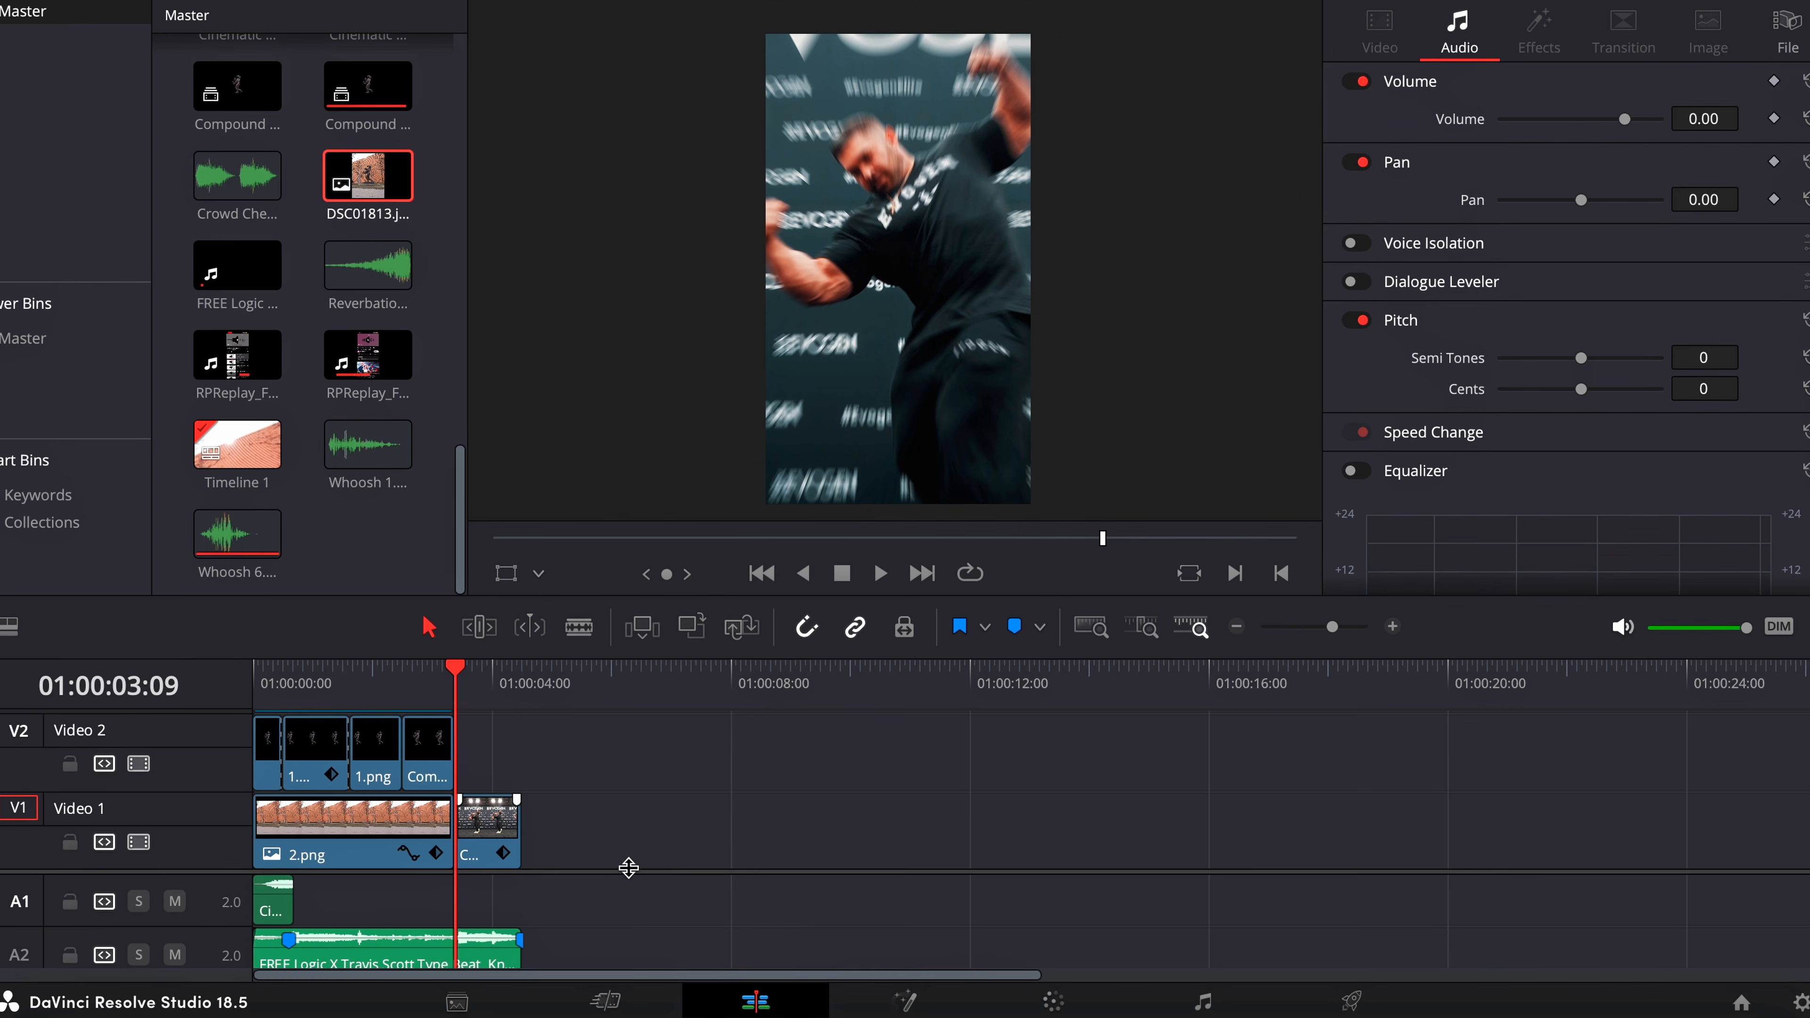
Examine the stacked sound effects on A3 to A5 with the playhead at 01:00:02:12
scroll(628, 866, down, 5)
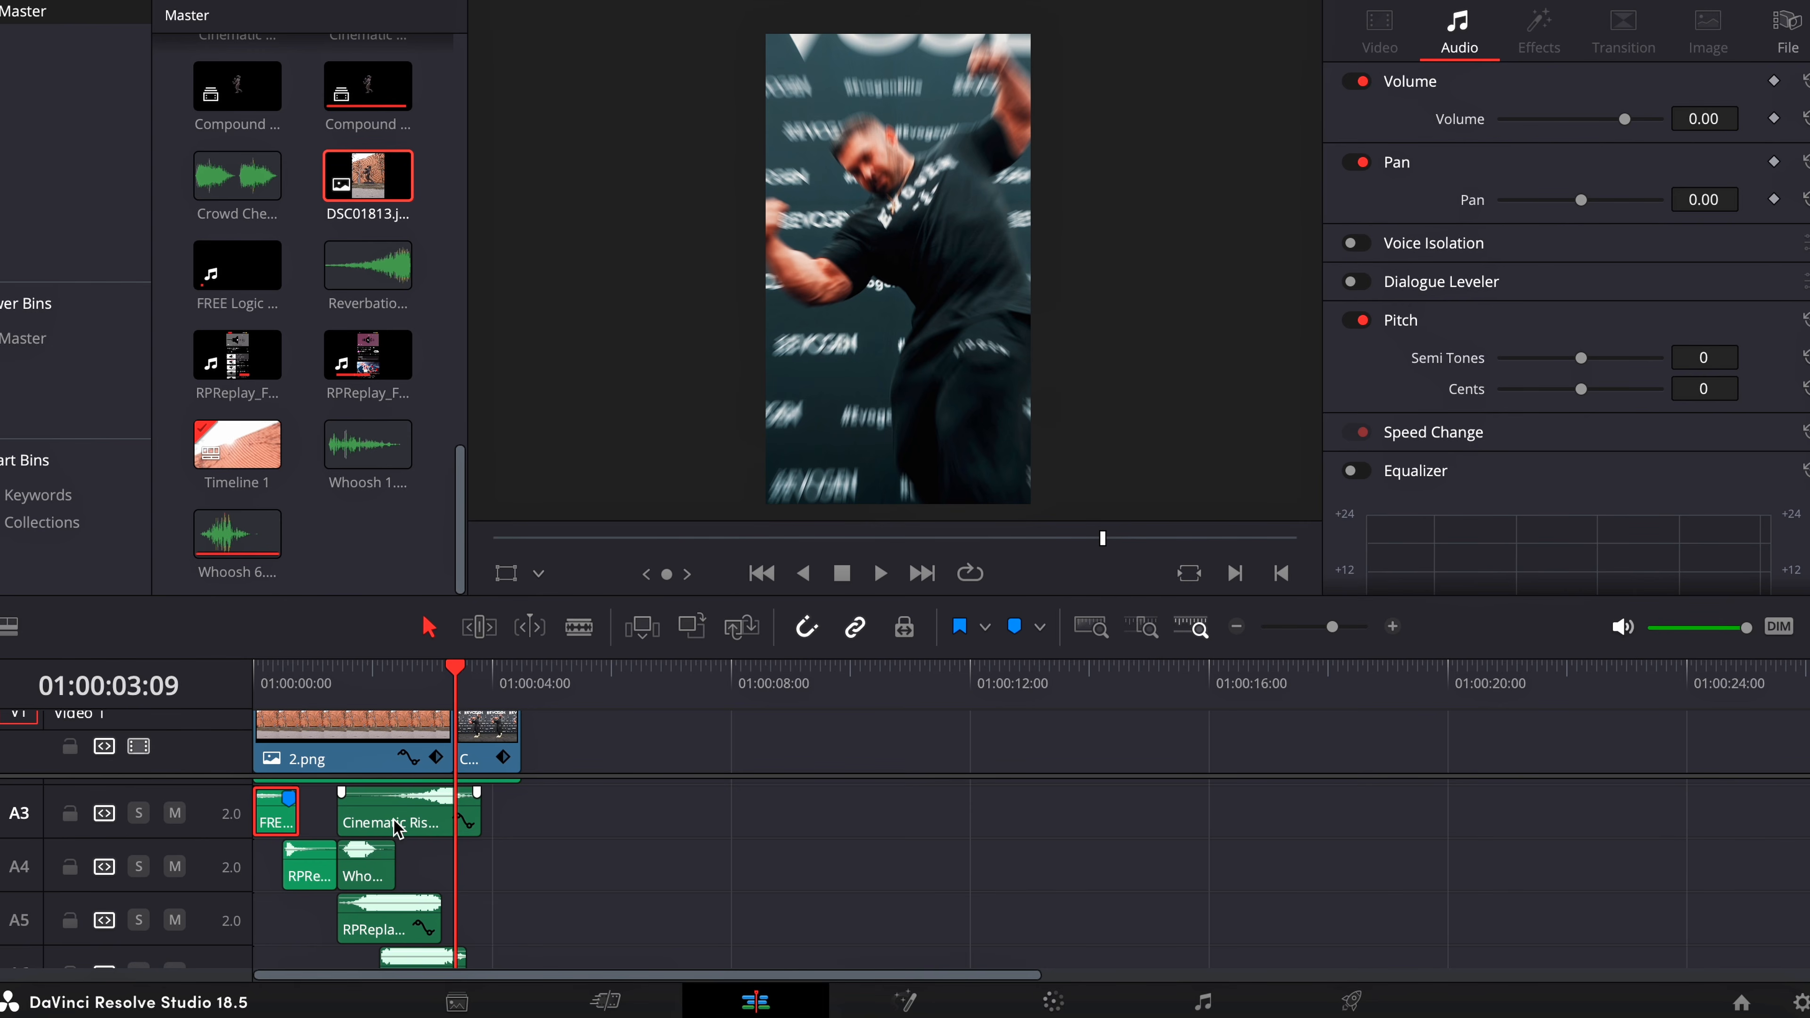
scroll(541, 828, up, 1)
click(403, 674)
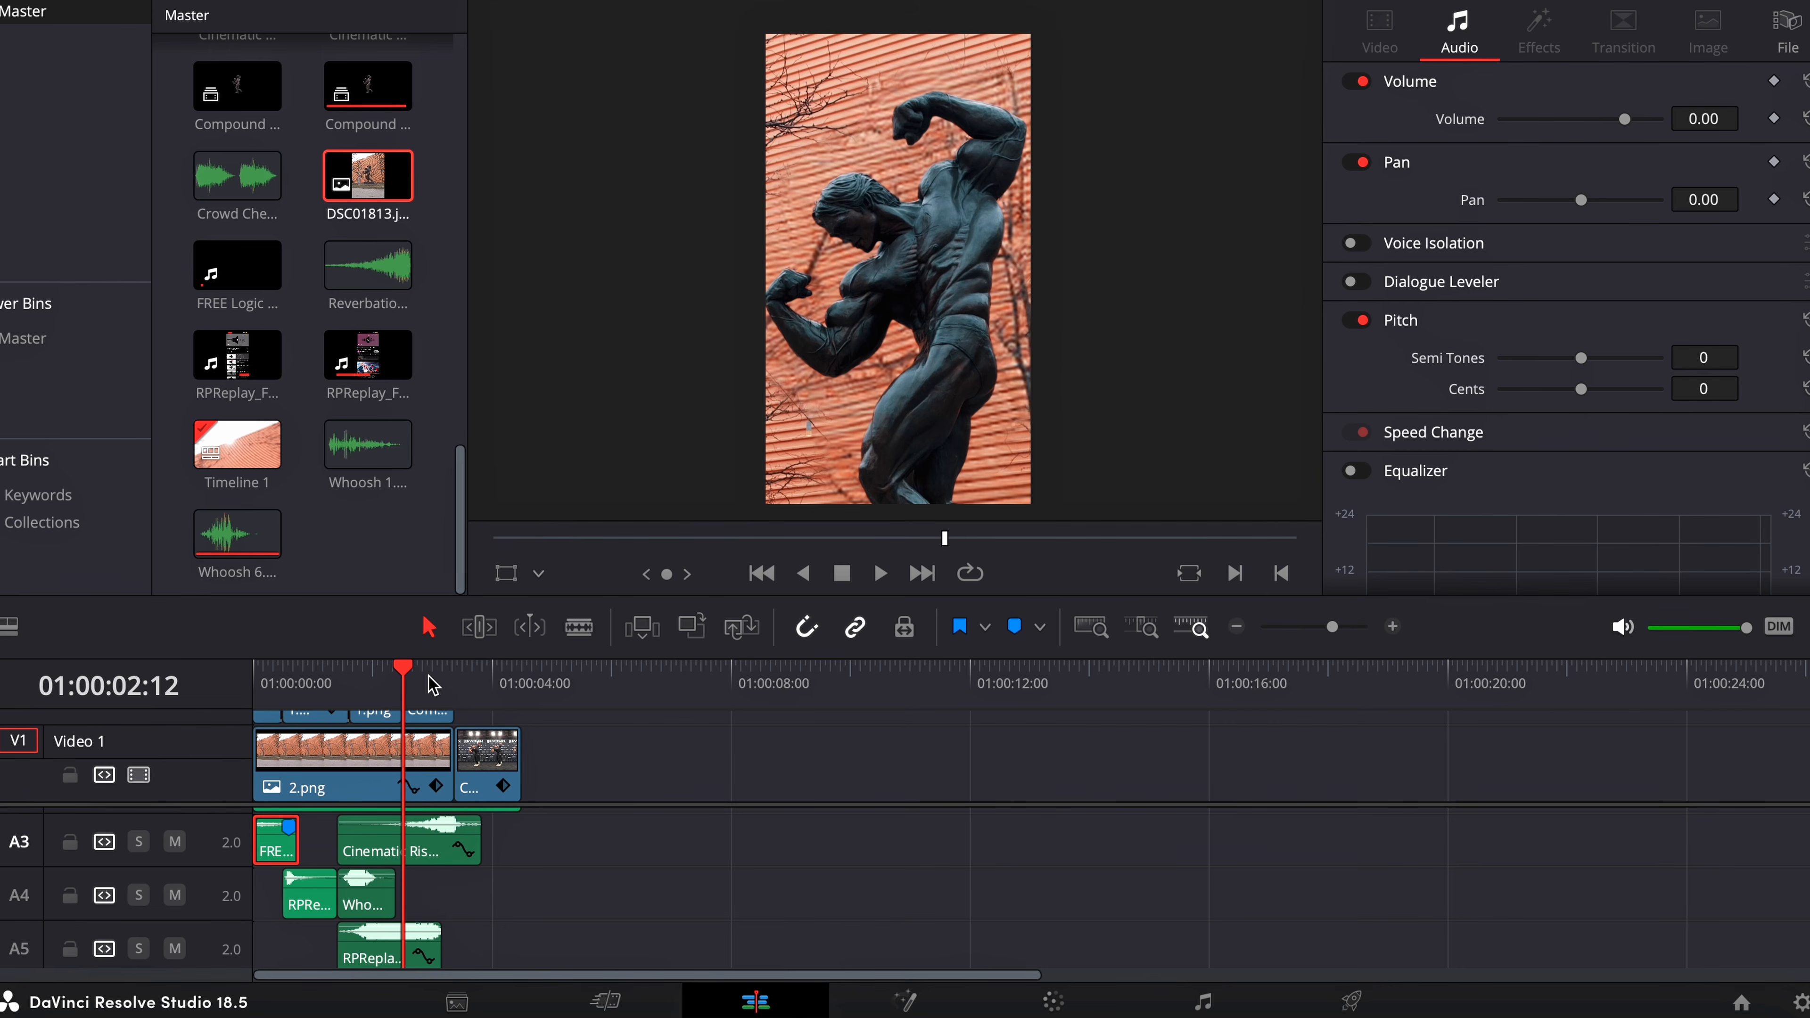